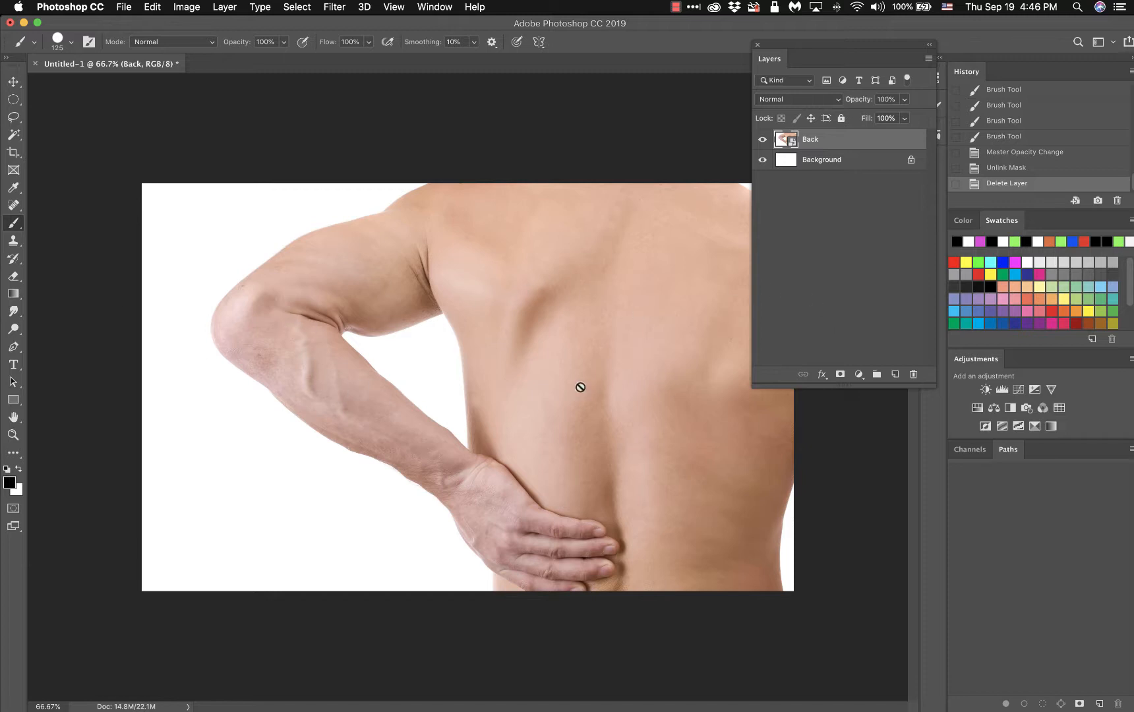
# Lower the Back layer's opacity to 32%.
pyautogui.click(15, 83)
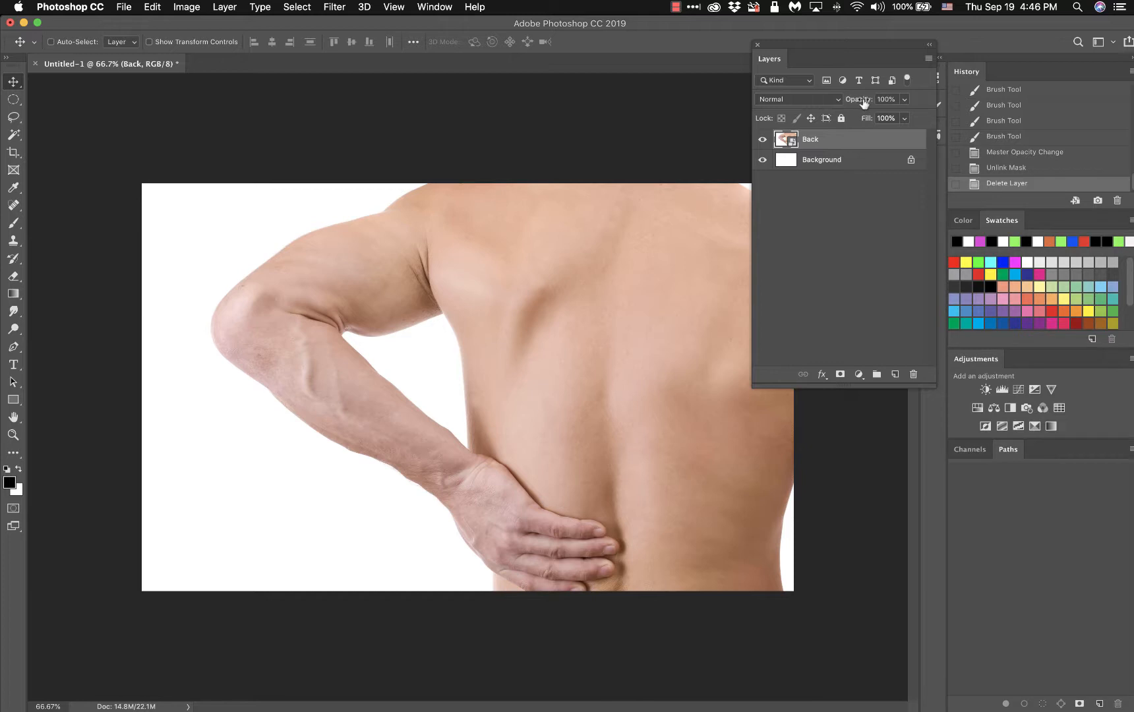
pyautogui.moveTo(861, 103); pyautogui.dragTo(837, 107)
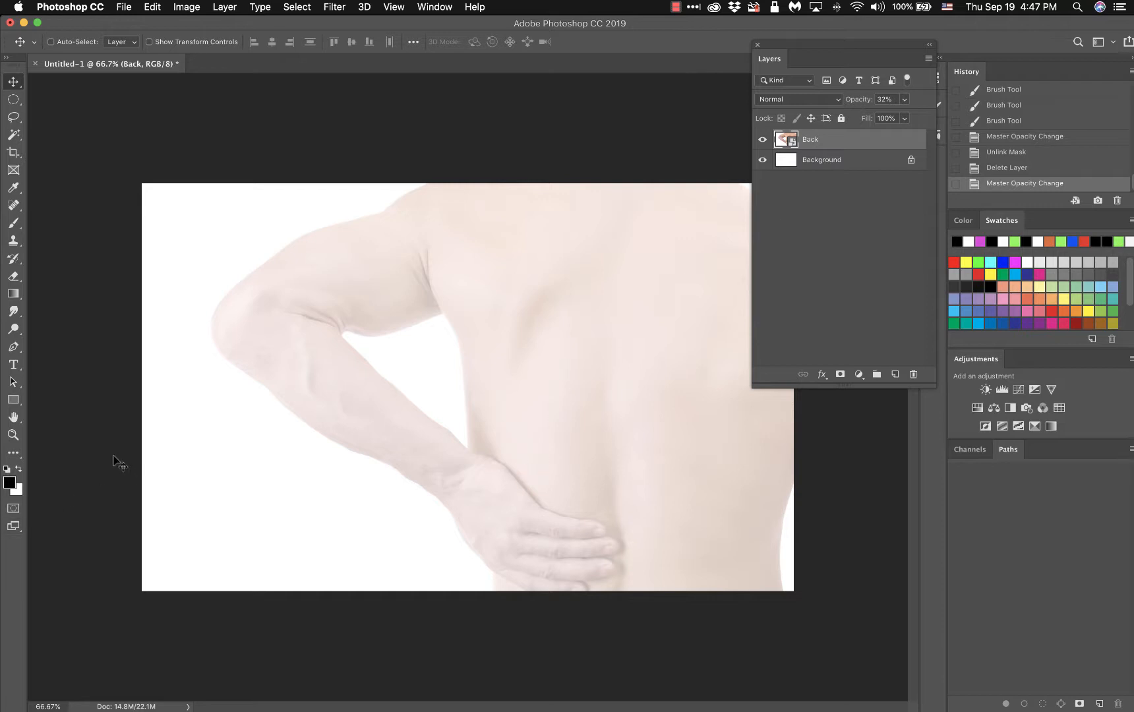
# Fill the Background layer with bright green as the foreground color, in Normal mode at 100% opacity.
pyautogui.click(835, 165)
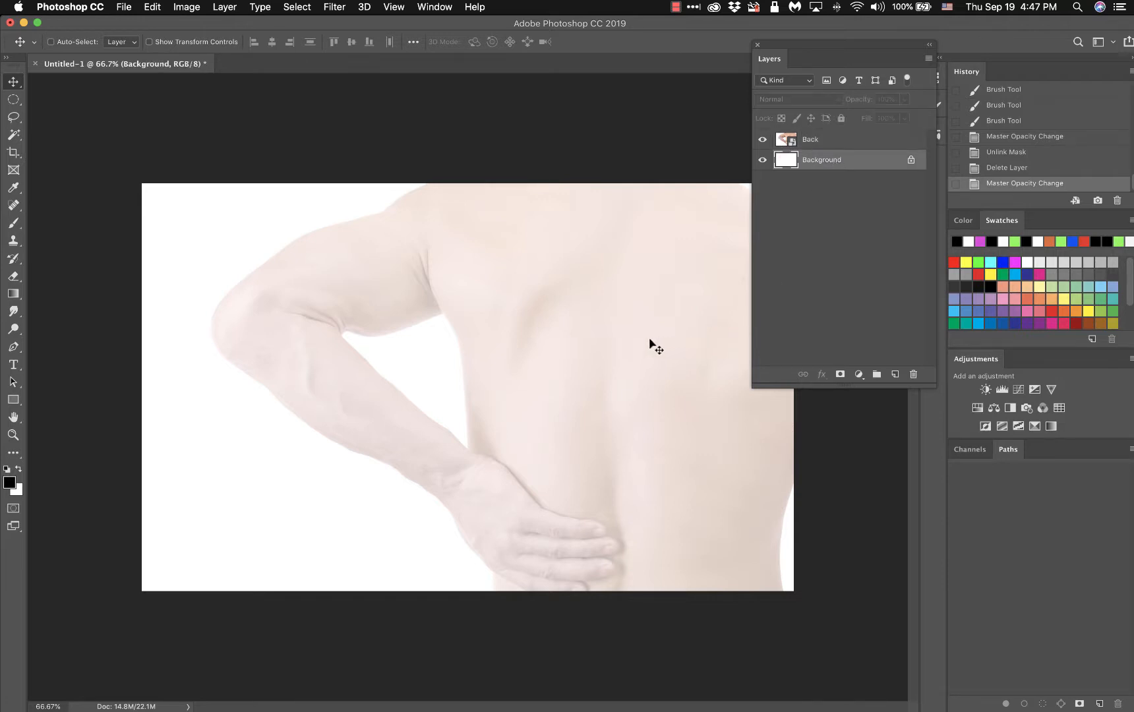
pyautogui.click(979, 262)
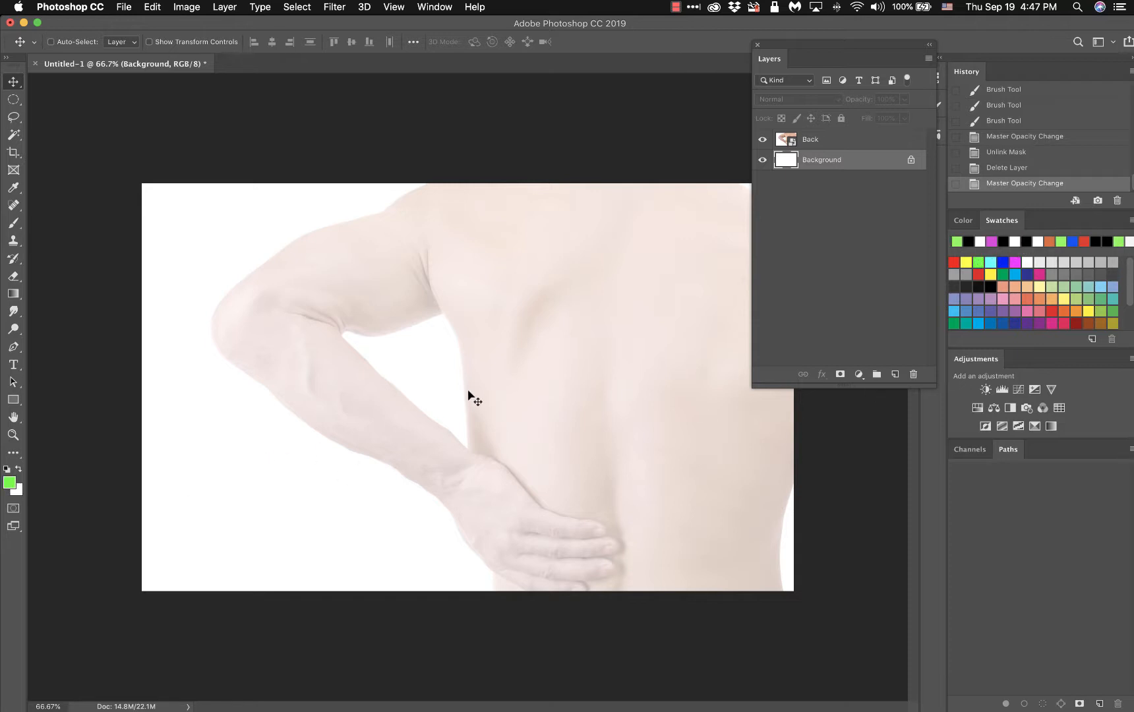
pyautogui.click(152, 8)
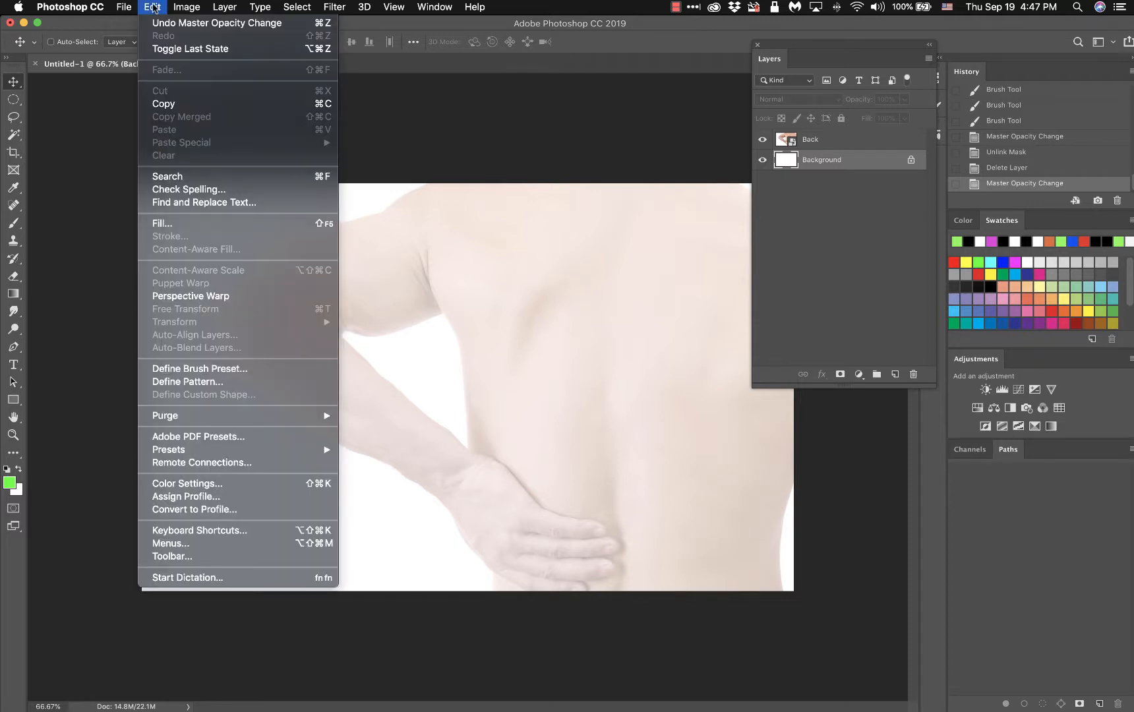
pyautogui.click(183, 222)
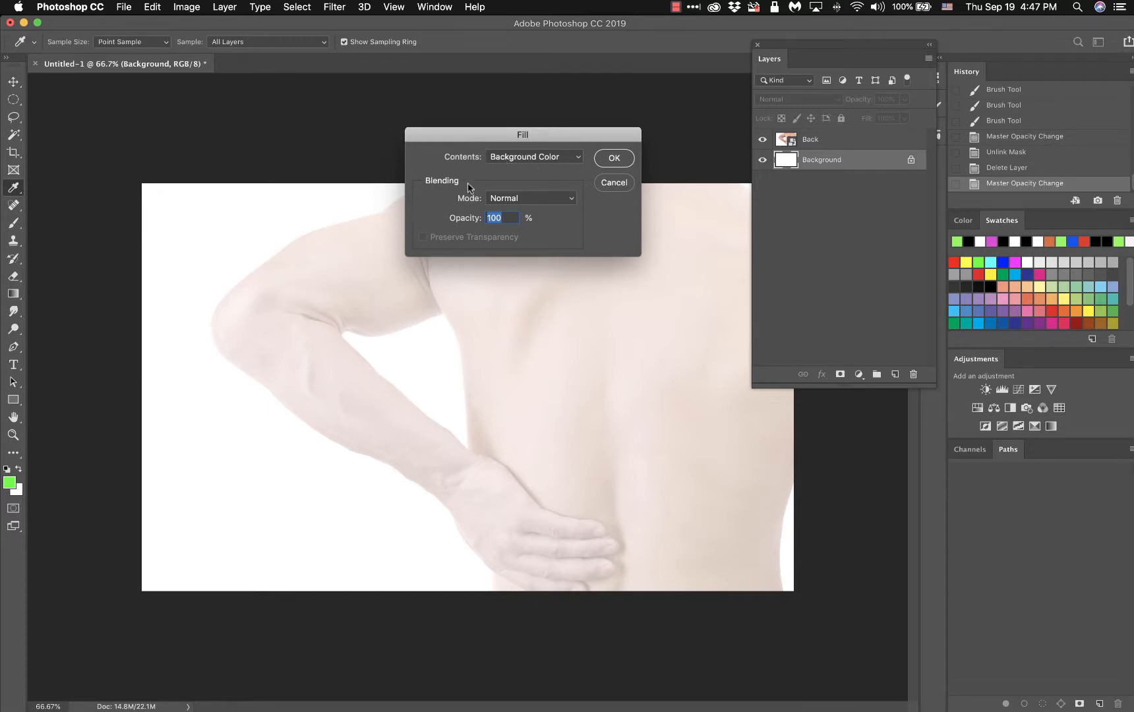
pyautogui.click(521, 159)
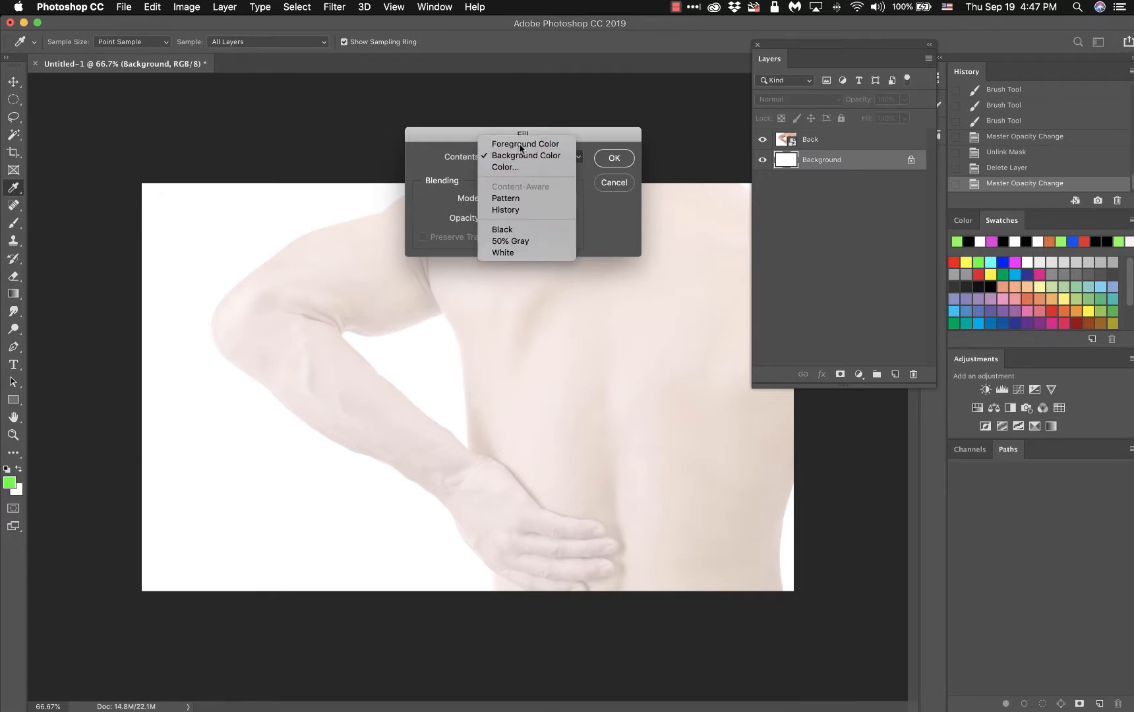
pyautogui.click(520, 144)
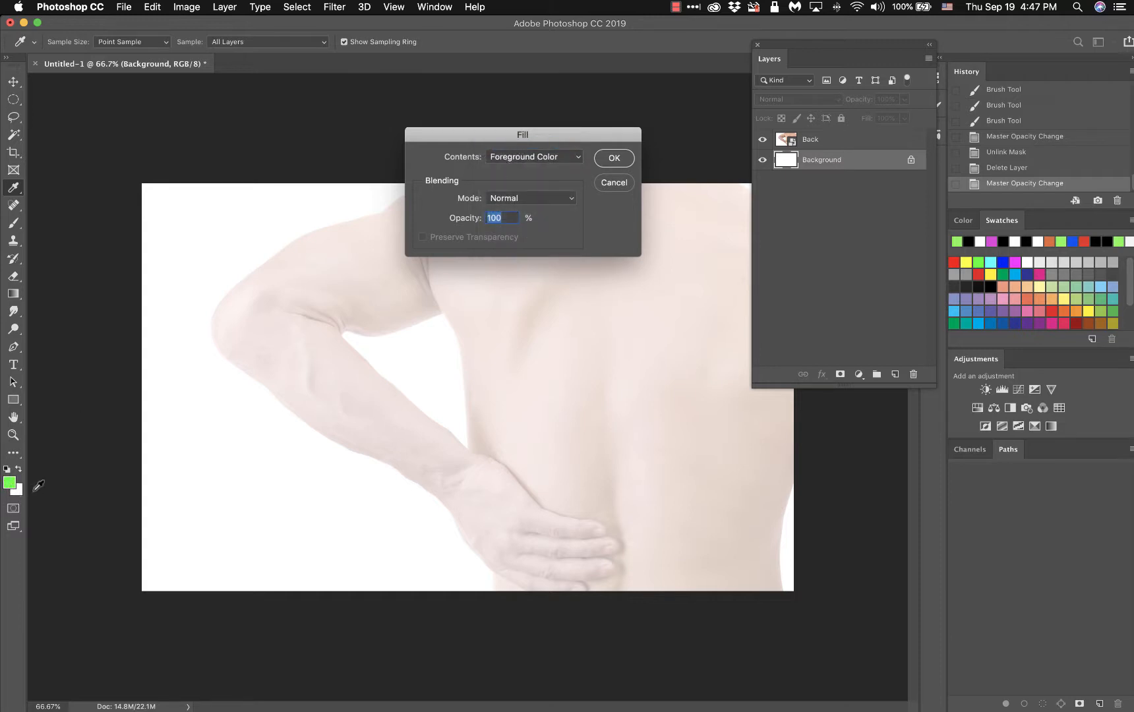
pyautogui.click(614, 158)
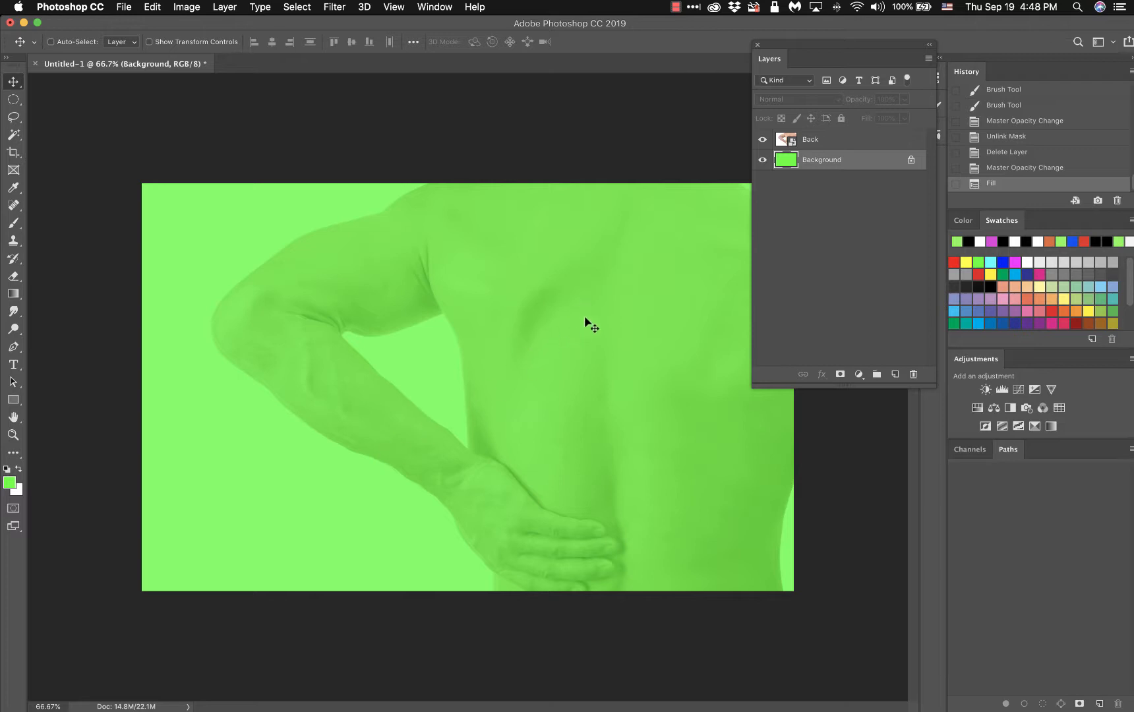
# Select the Back layer and set its opacity to 100%.
pyautogui.click(839, 140)
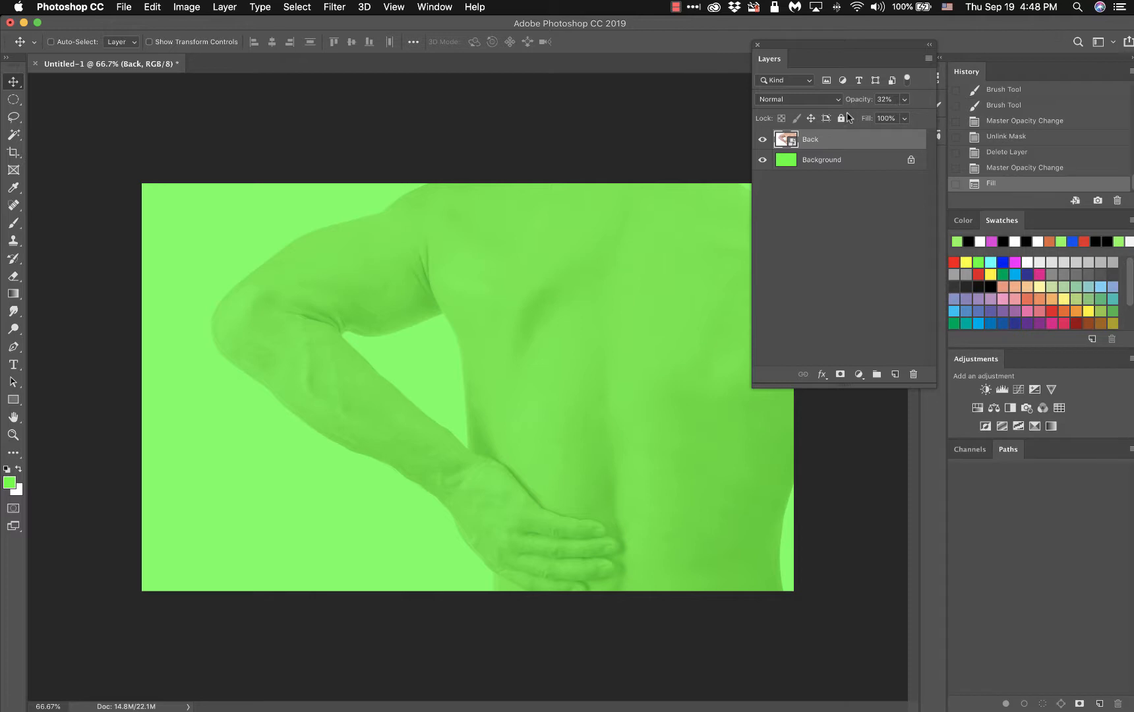
pyautogui.moveTo(856, 101); pyautogui.dragTo(910, 98)
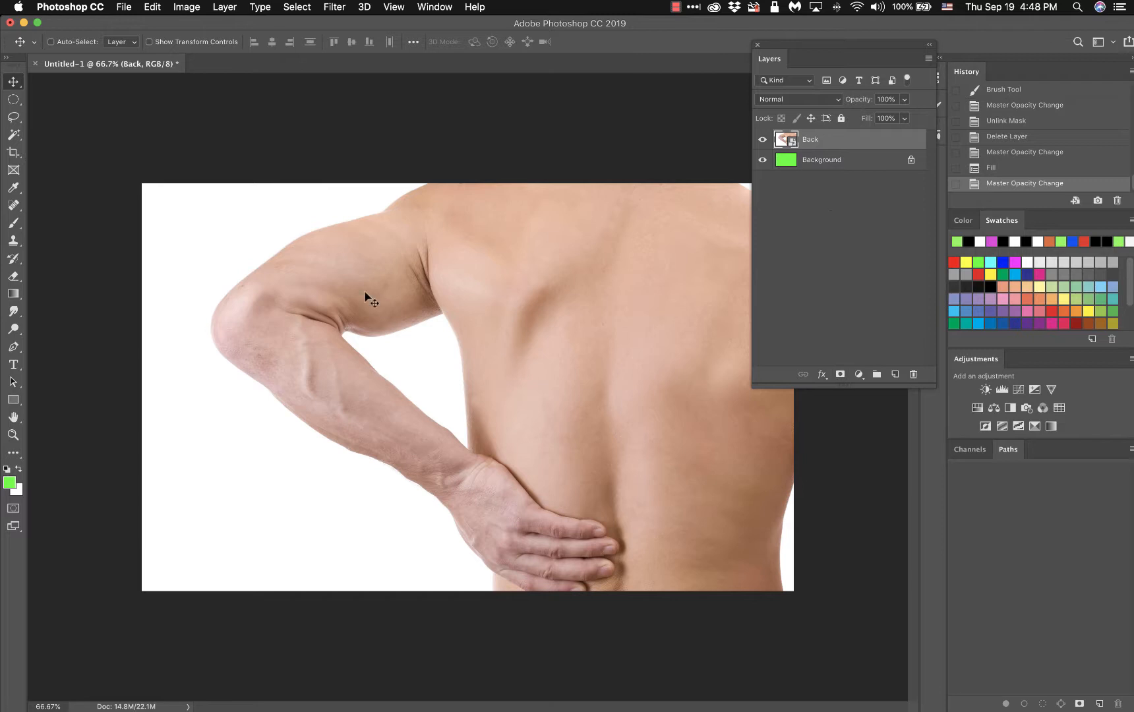
# Try masking out the upper-left corner of the Back layer with black brush strokes, and revert to the state before the mask.
pyautogui.click(840, 374)
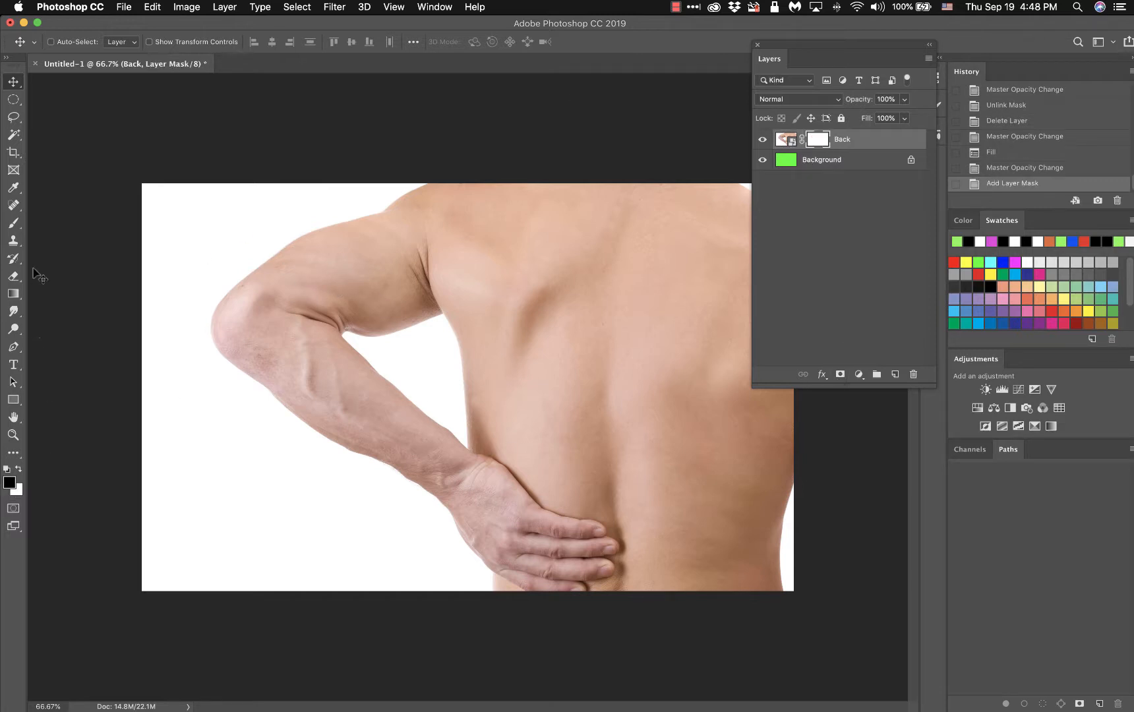
pyautogui.click(16, 226)
pyautogui.moveTo(160, 217)
pyautogui.mouseDown()
pyautogui.moveTo(246, 157)
pyautogui.moveTo(147, 209)
pyautogui.moveTo(148, 191)
pyautogui.mouseUp()
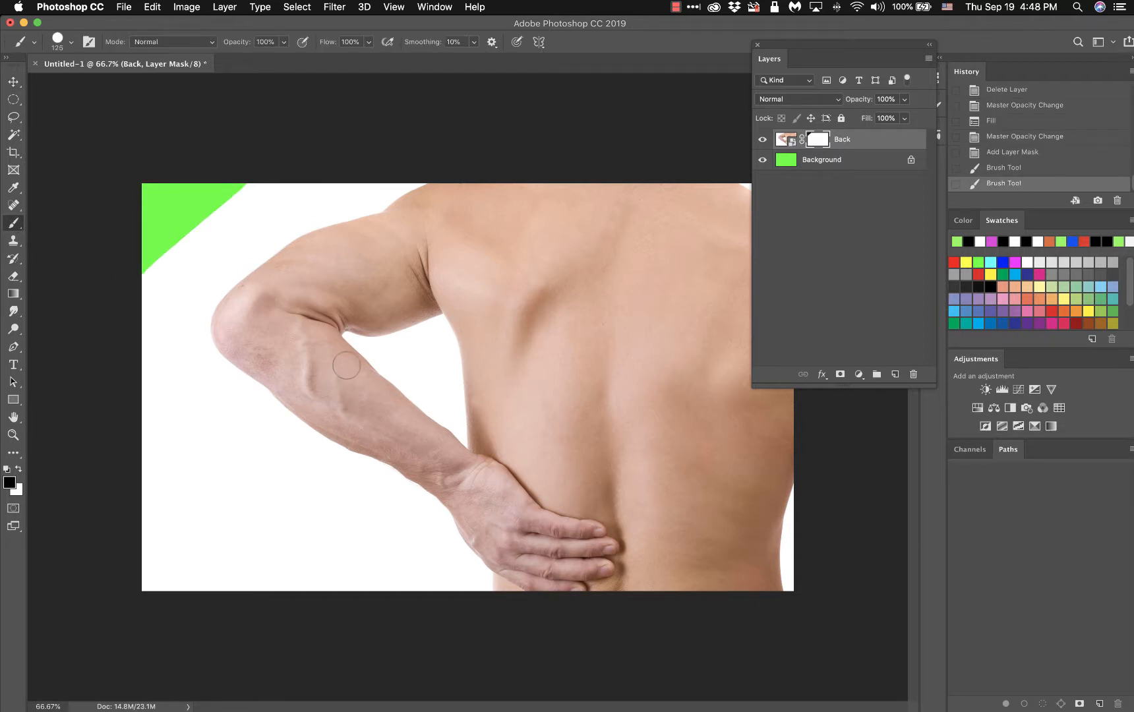
pyautogui.click(1029, 137)
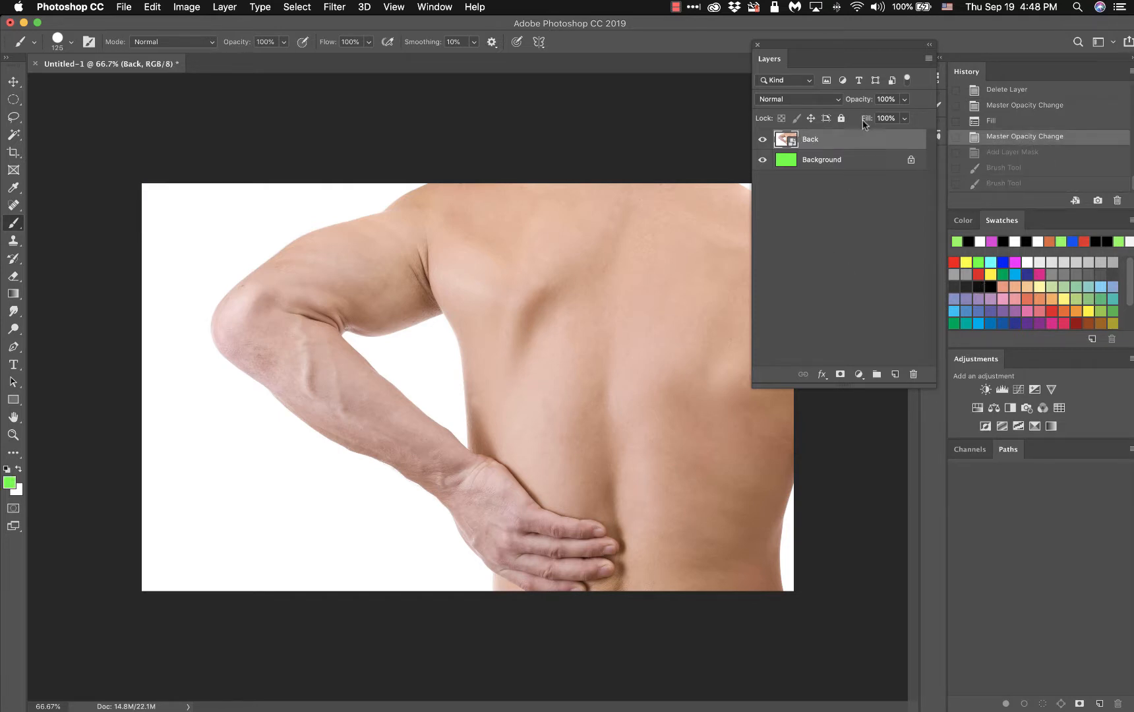
# Try out lower opacity and fill on the Back layer, and set its fill back to 100%.
pyautogui.moveTo(876, 100)
pyautogui.mouseDown()
pyautogui.moveTo(838, 104)
pyautogui.moveTo(867, 101)
pyautogui.mouseUp()
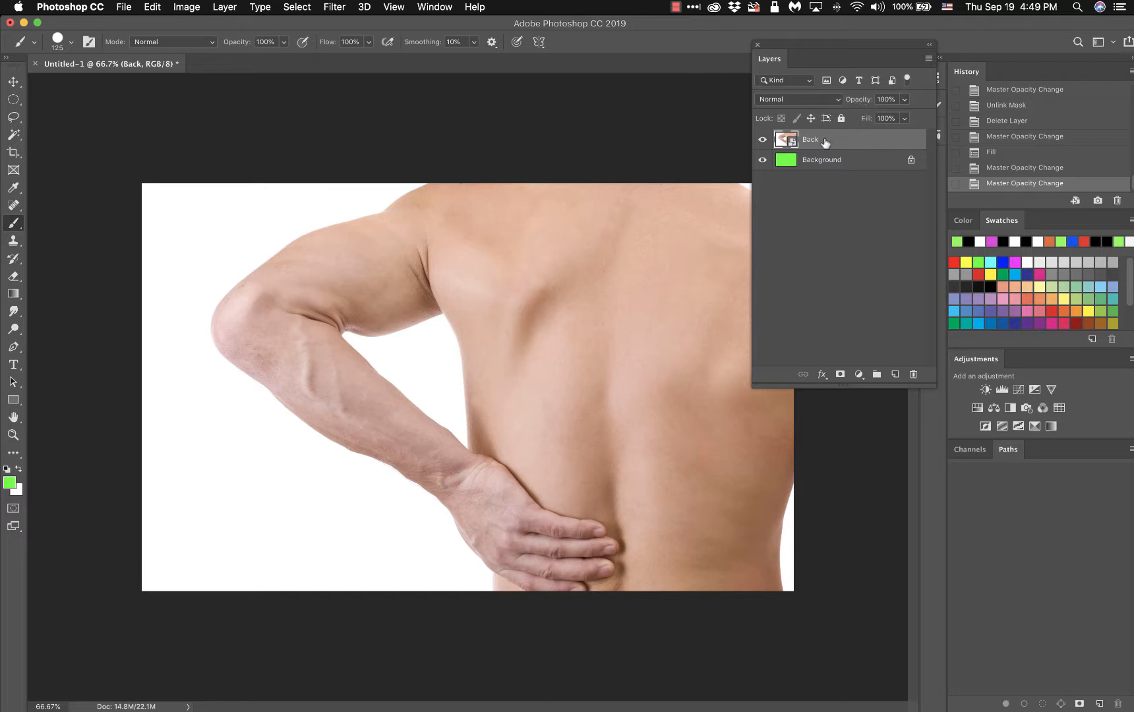
pyautogui.moveTo(865, 119); pyautogui.dragTo(840, 119)
pyautogui.write('100')
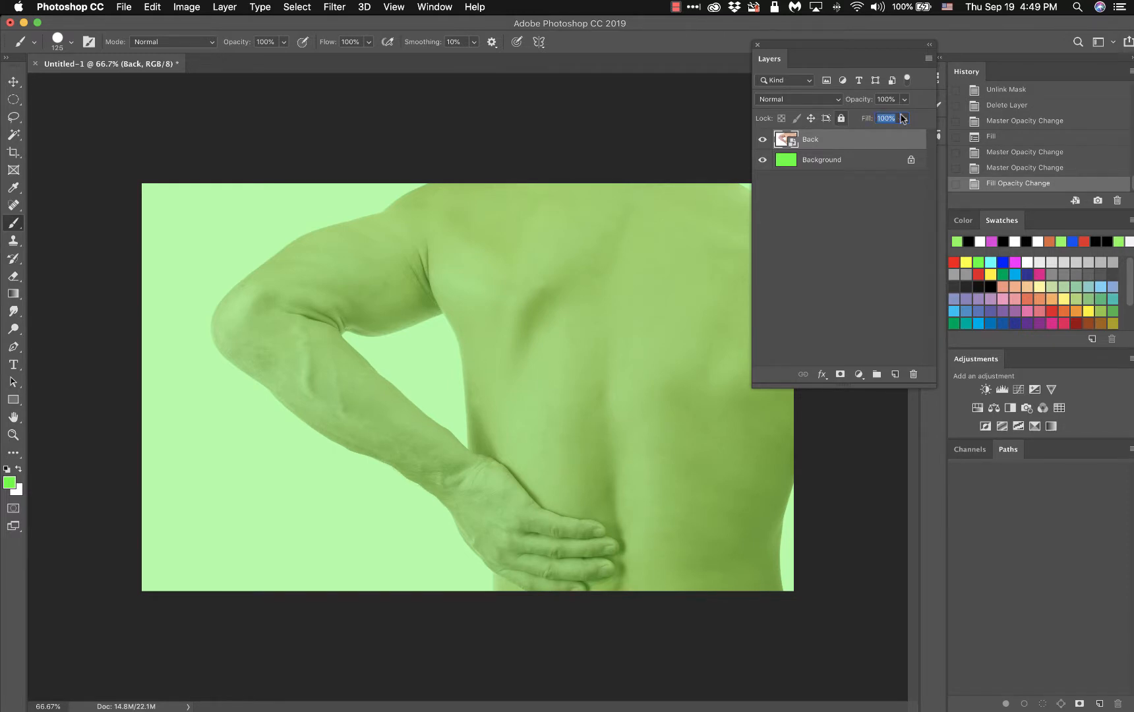
pyautogui.press('Return')
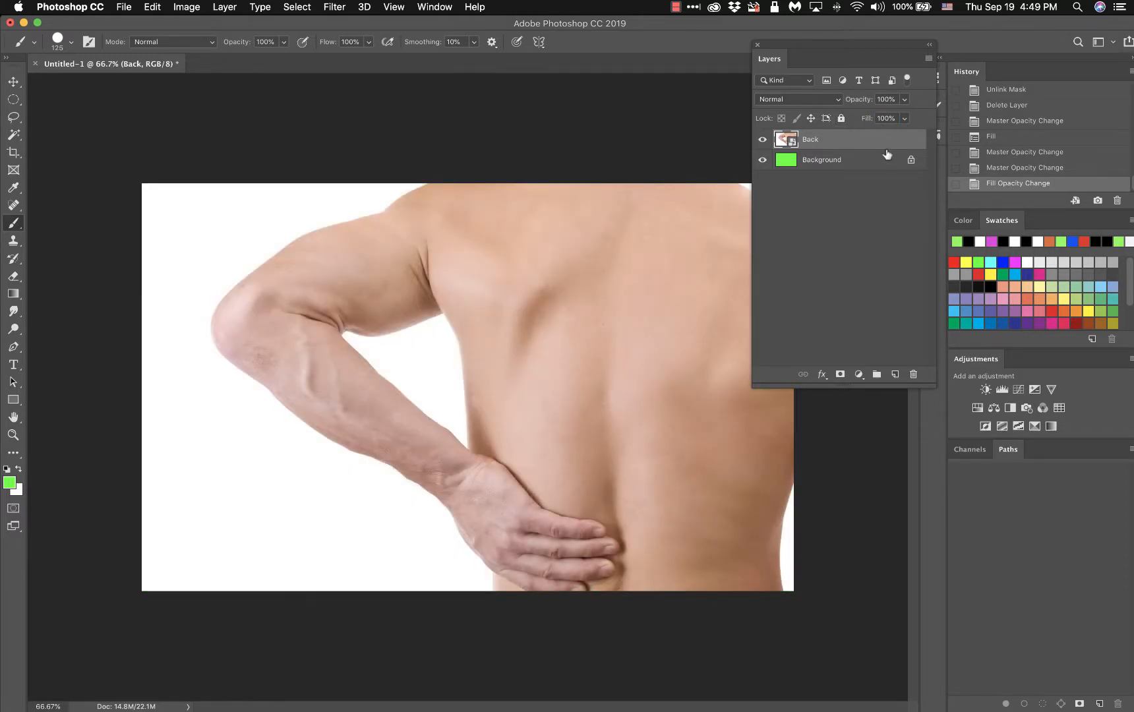
pyautogui.click(837, 101)
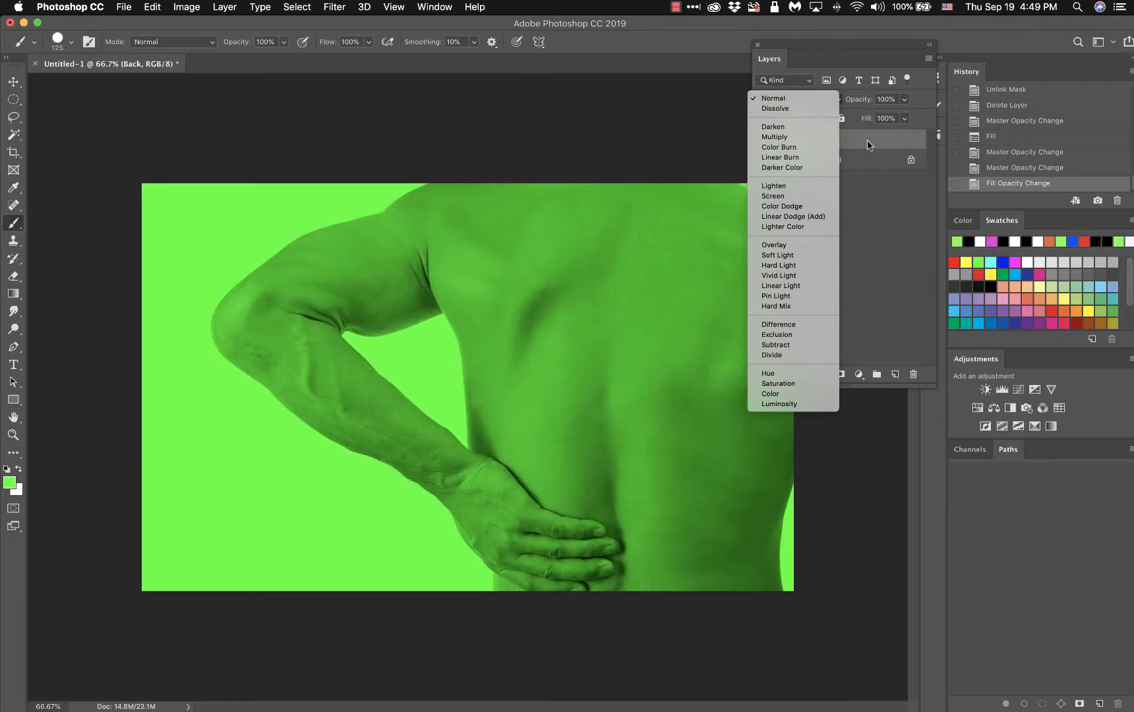
pyautogui.click(868, 140)
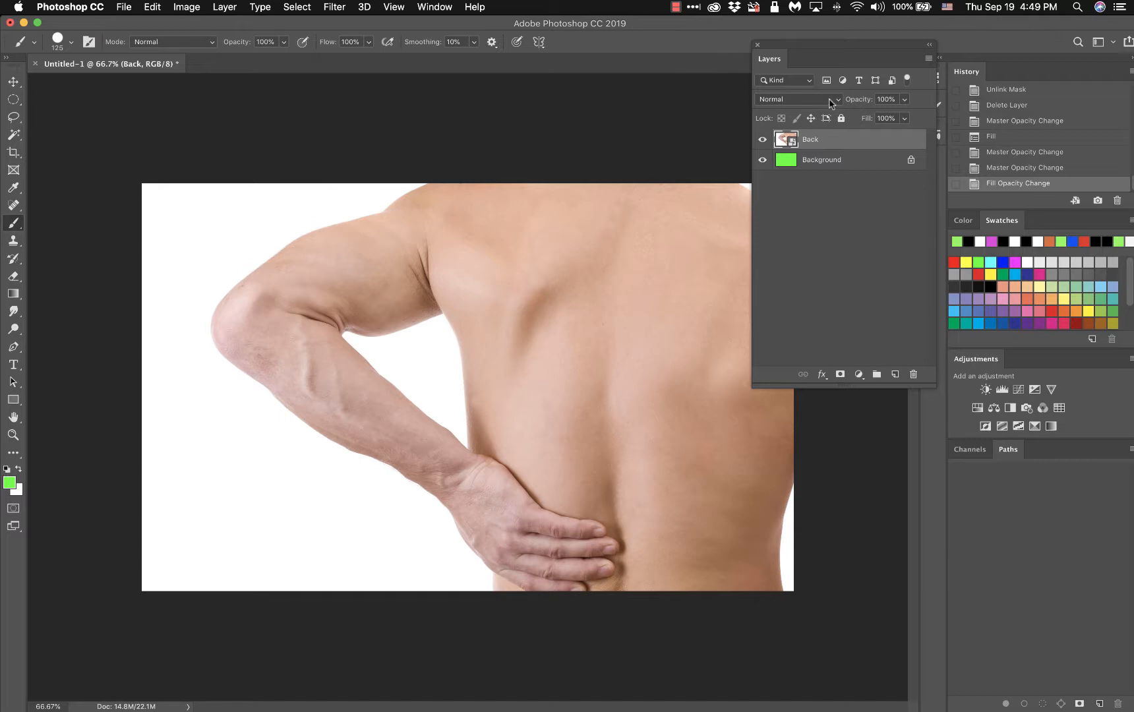
pyautogui.click(835, 100)
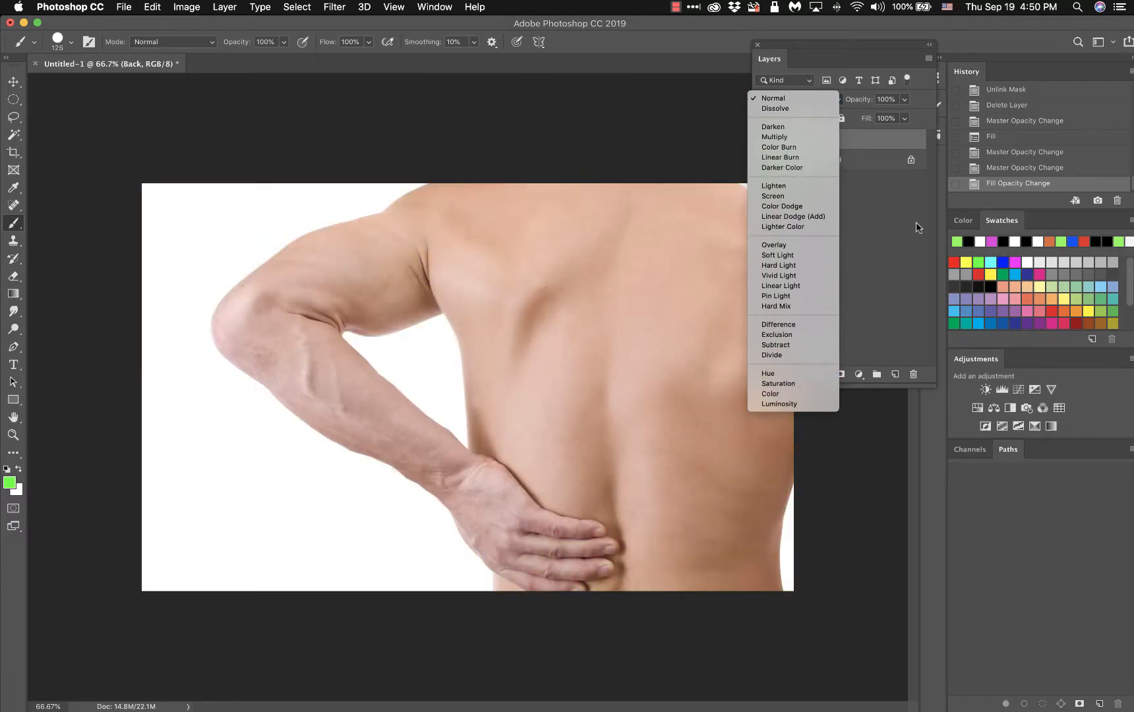
pyautogui.click(916, 225)
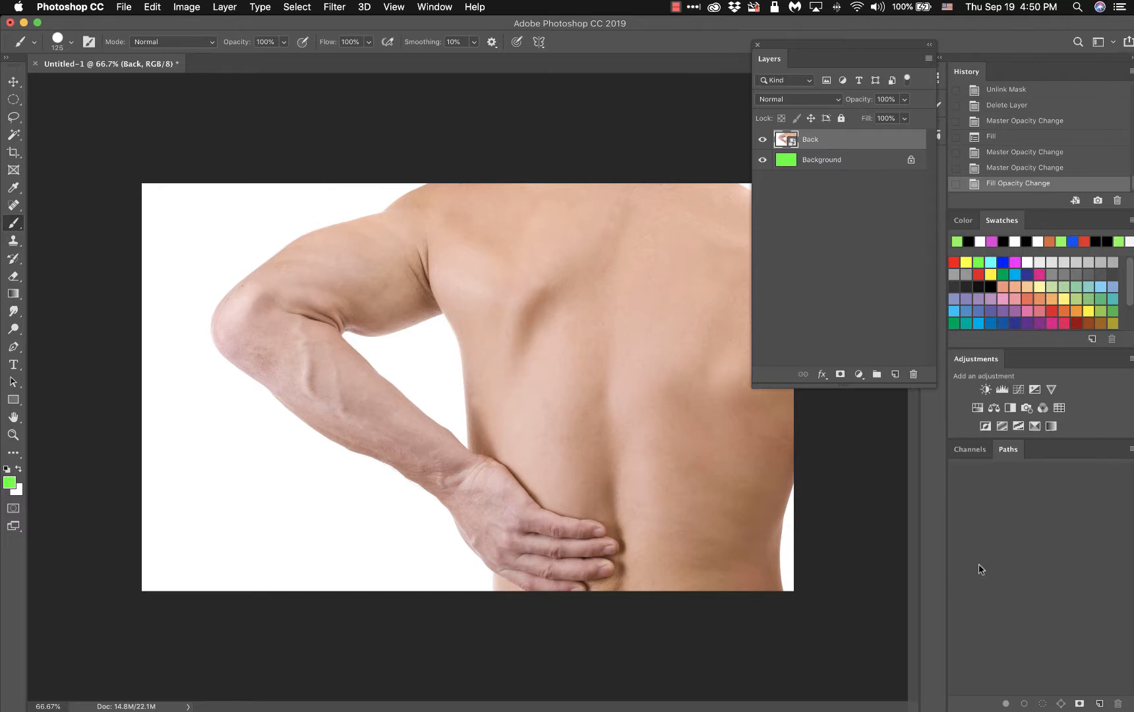
# Place the Tattoo dragon image over the man's left shoulder blade, scaled to 64.30% and rotated 3.62°.
pyautogui.moveTo(1133, 711)
pyautogui.moveTo(1097, 579); pyautogui.dragTo(546, 321)
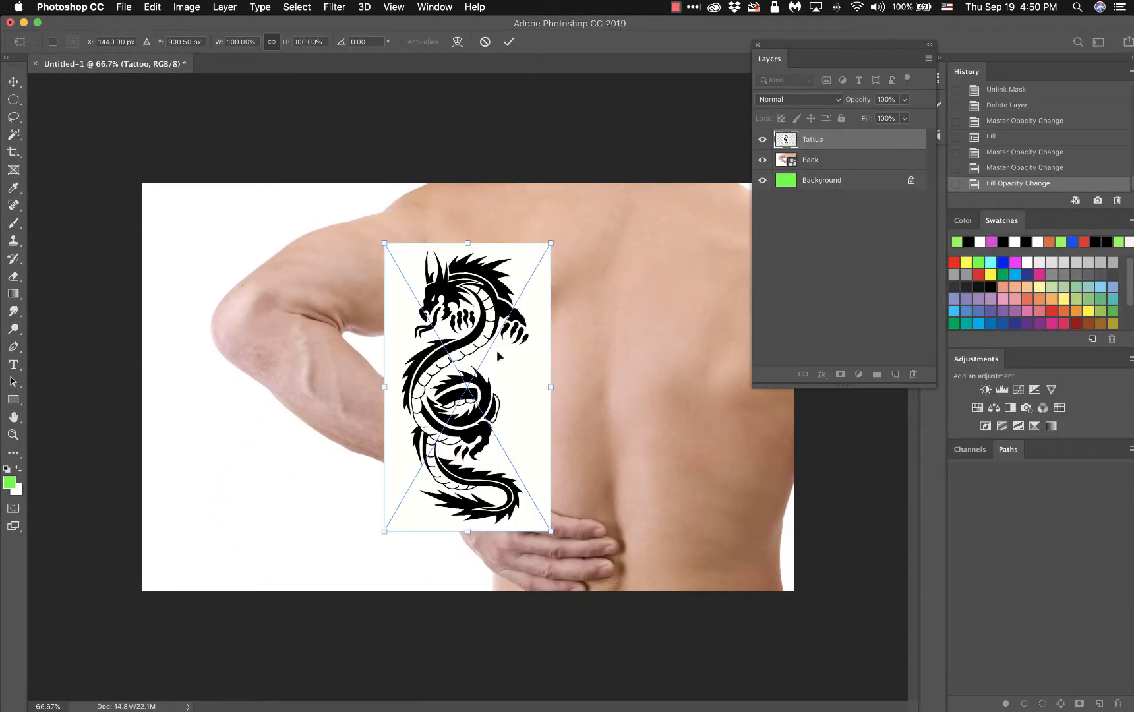
pyautogui.moveTo(531, 383); pyautogui.dragTo(620, 327)
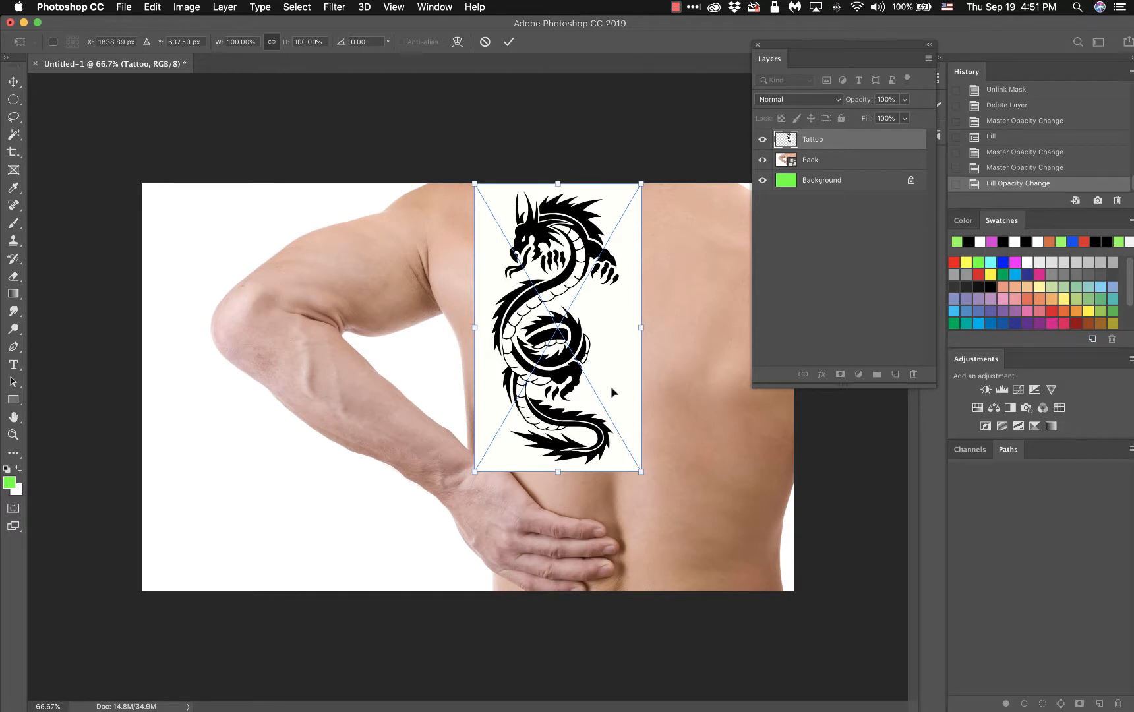
pyautogui.moveTo(640, 470); pyautogui.dragTo(578, 370)
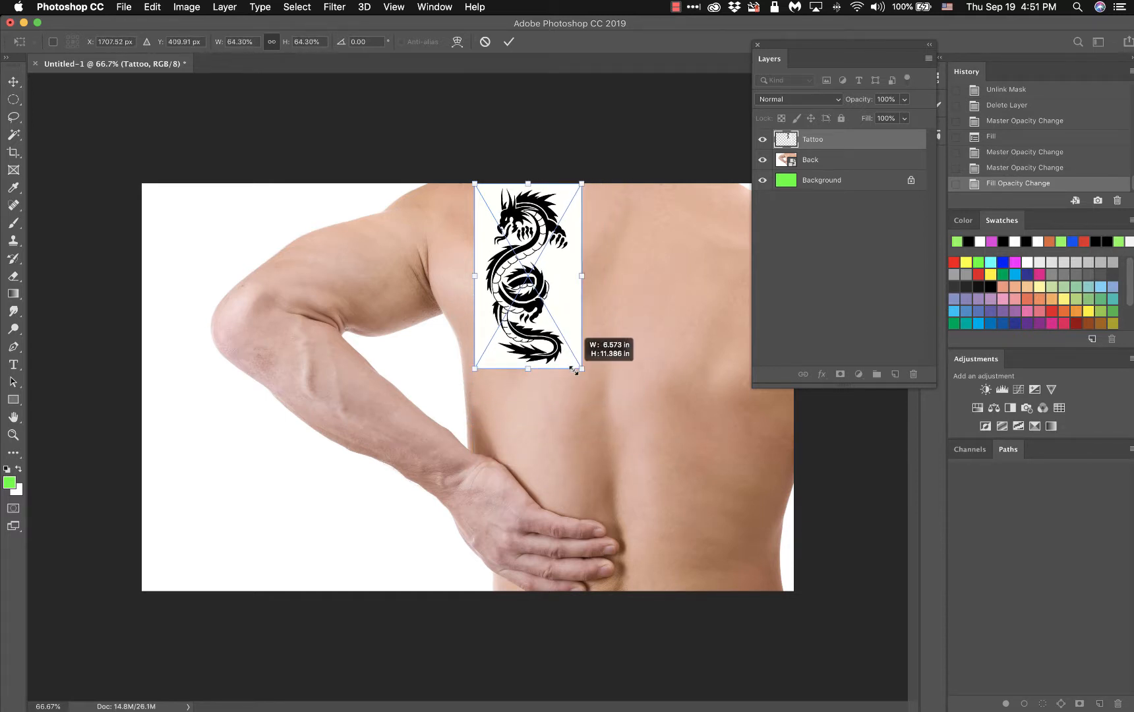
pyautogui.moveTo(562, 314); pyautogui.dragTo(575, 335)
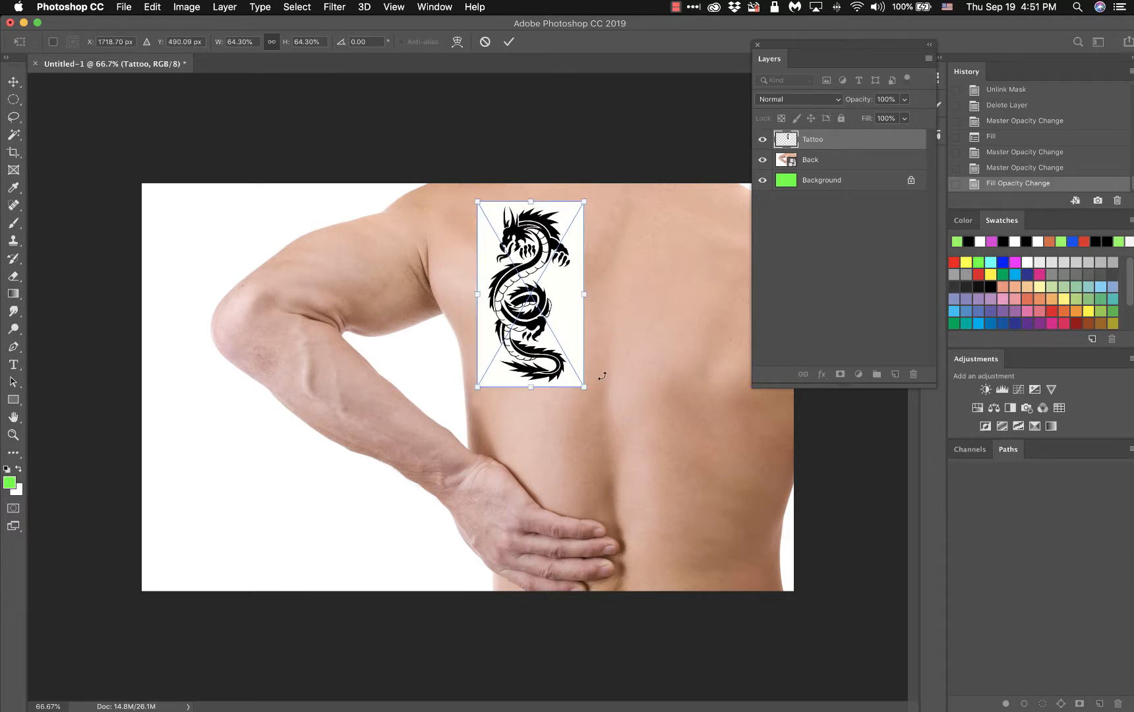
pyautogui.moveTo(602, 386)
pyautogui.mouseDown()
pyautogui.moveTo(598, 395)
pyautogui.moveTo(599, 386)
pyautogui.mouseUp()
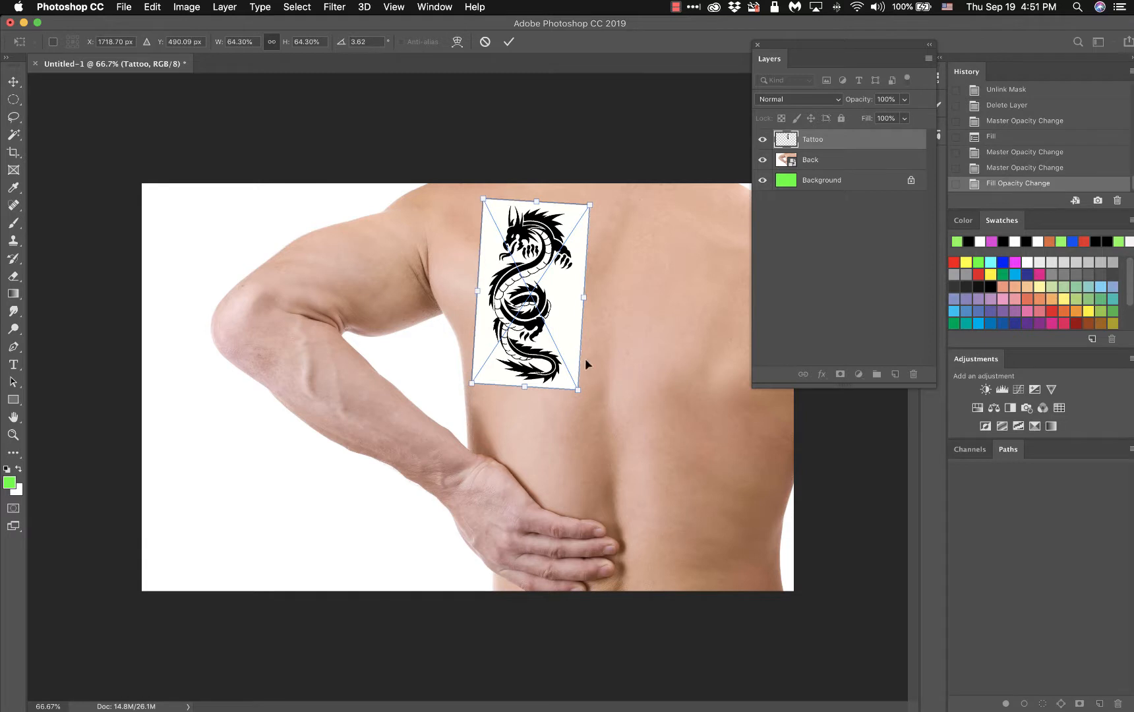
# Start a custom warp on the placed dragon tattoo and bulge its left and right sides slightly outward.
pyautogui.rightClick(556, 284)
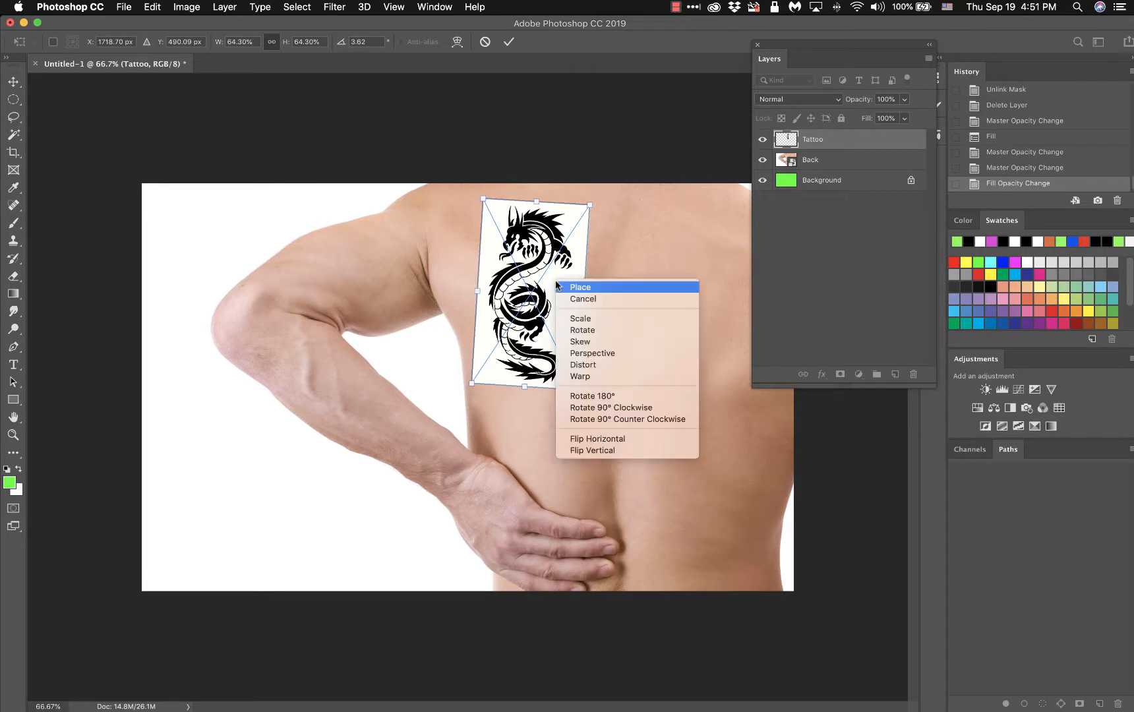
pyautogui.click(584, 376)
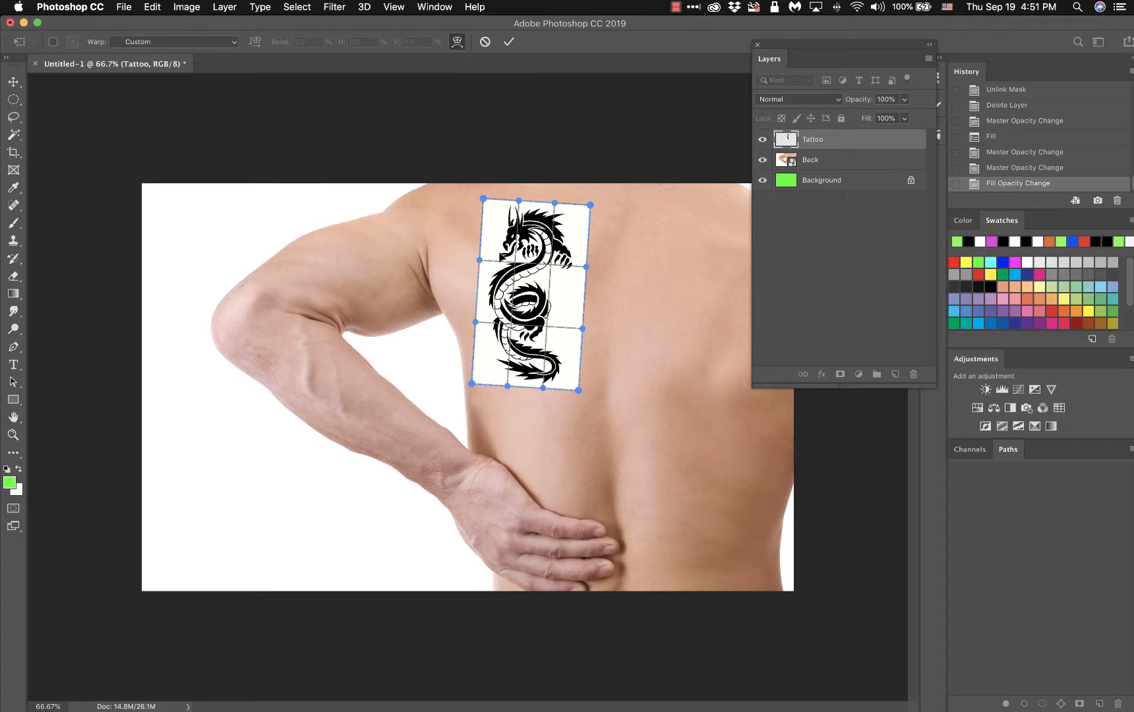
pyautogui.moveTo(526, 288); pyautogui.dragTo(521, 290)
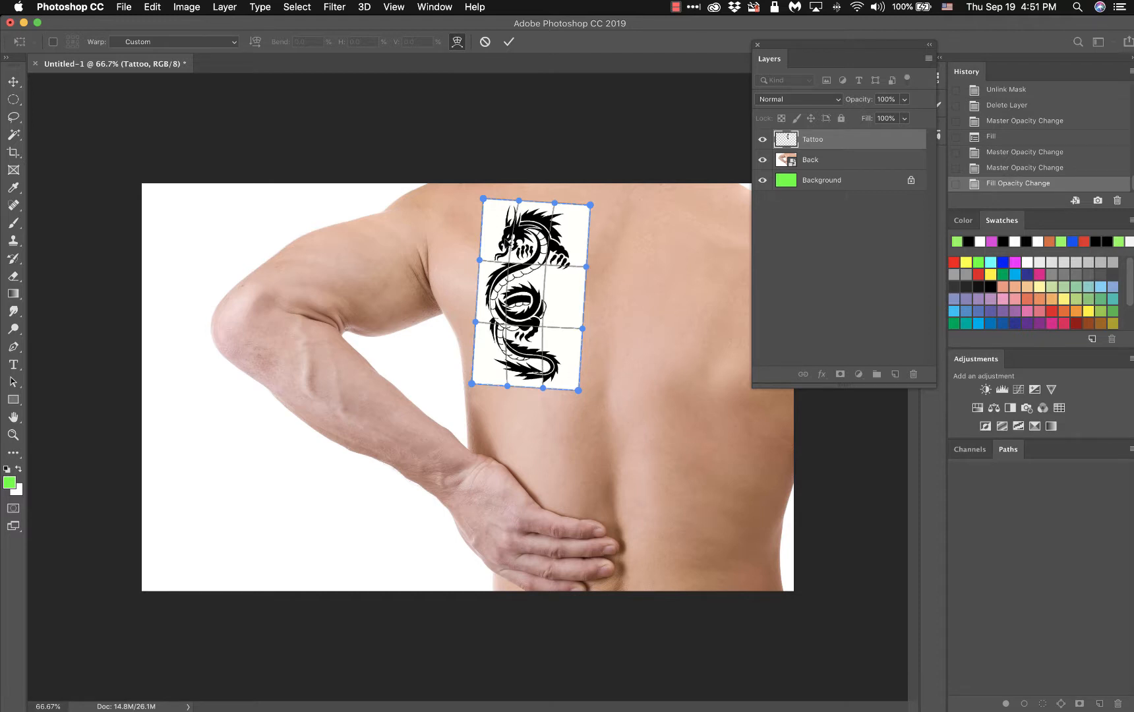
pyautogui.moveTo(500, 234); pyautogui.dragTo(493, 233)
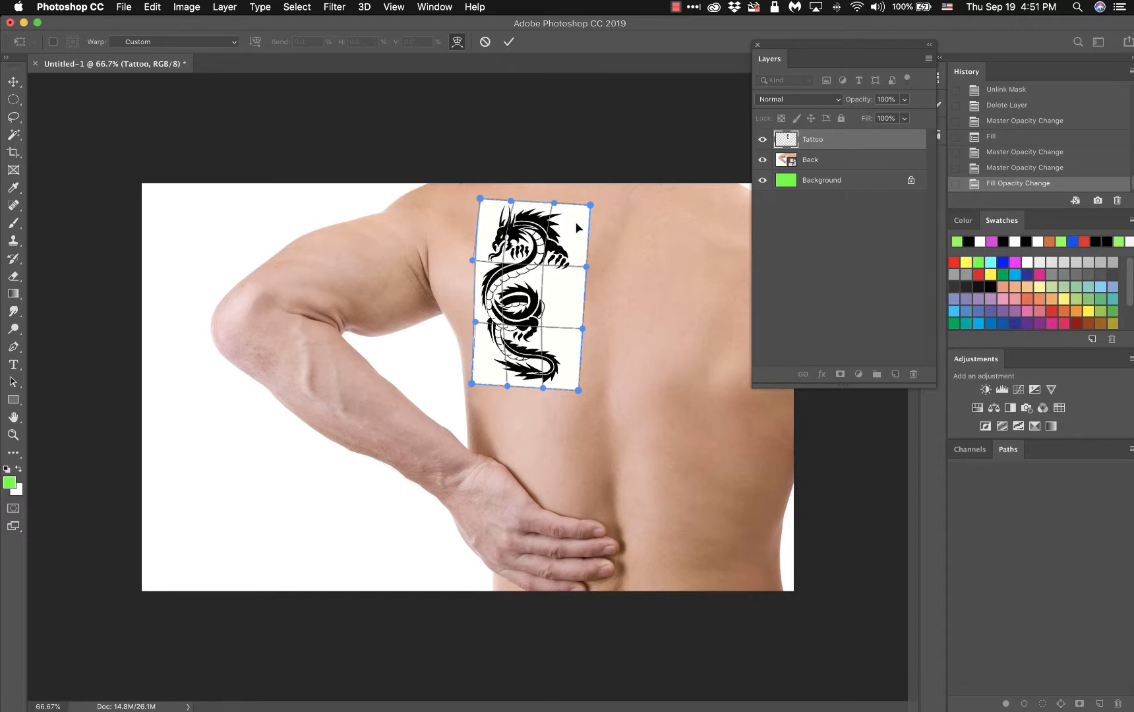
pyautogui.moveTo(578, 227); pyautogui.dragTo(584, 231)
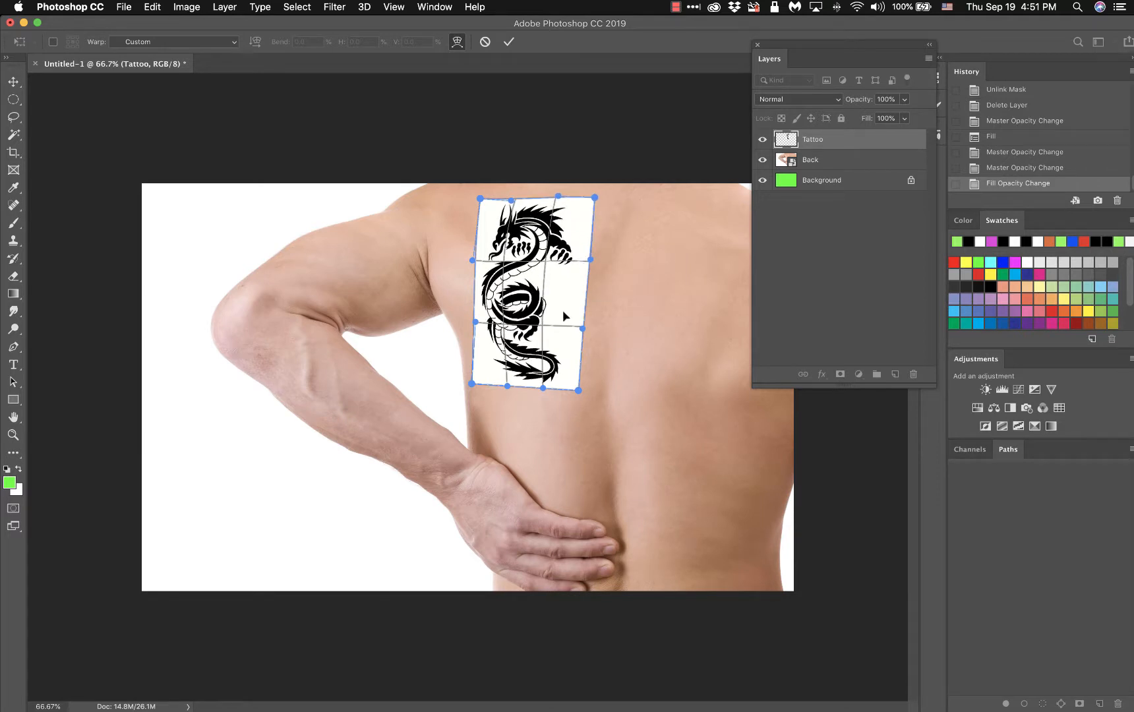
pyautogui.moveTo(563, 312); pyautogui.dragTo(568, 314)
pyautogui.moveTo(484, 311); pyautogui.dragTo(477, 312)
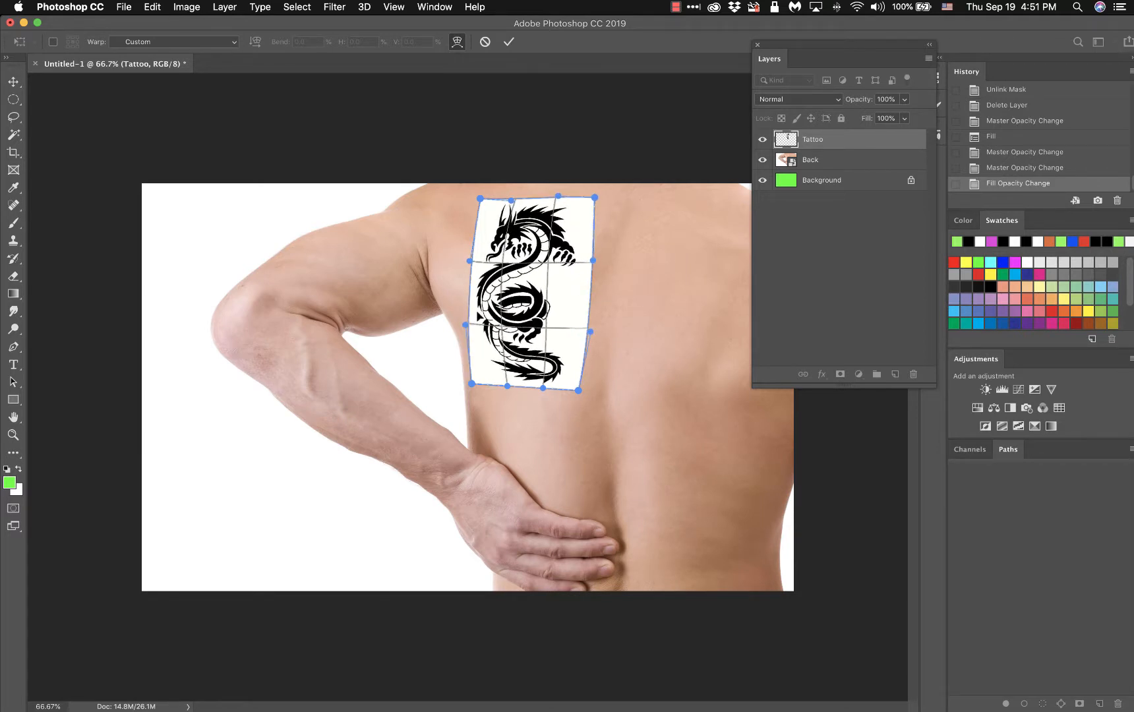
# Curve the tattoo's lower edge downward, stretch its upper-left corner out toward the shoulder, and commit the placement.
pyautogui.moveTo(491, 361); pyautogui.dragTo(572, 389)
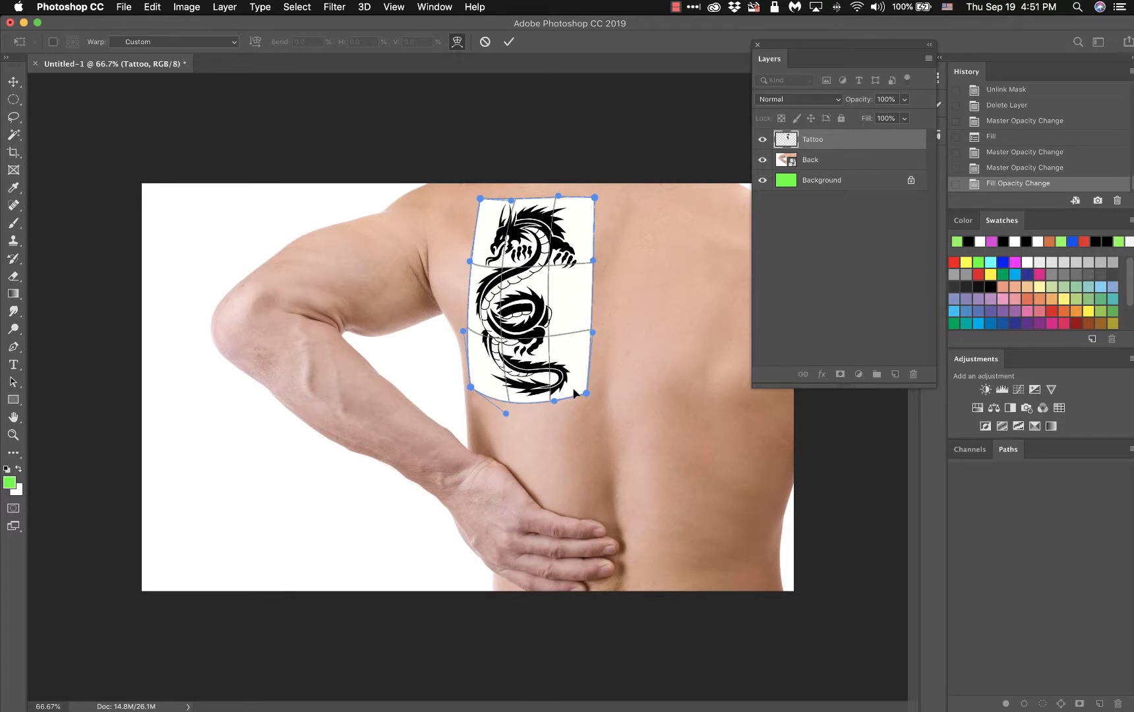
pyautogui.moveTo(552, 335); pyautogui.dragTo(580, 310)
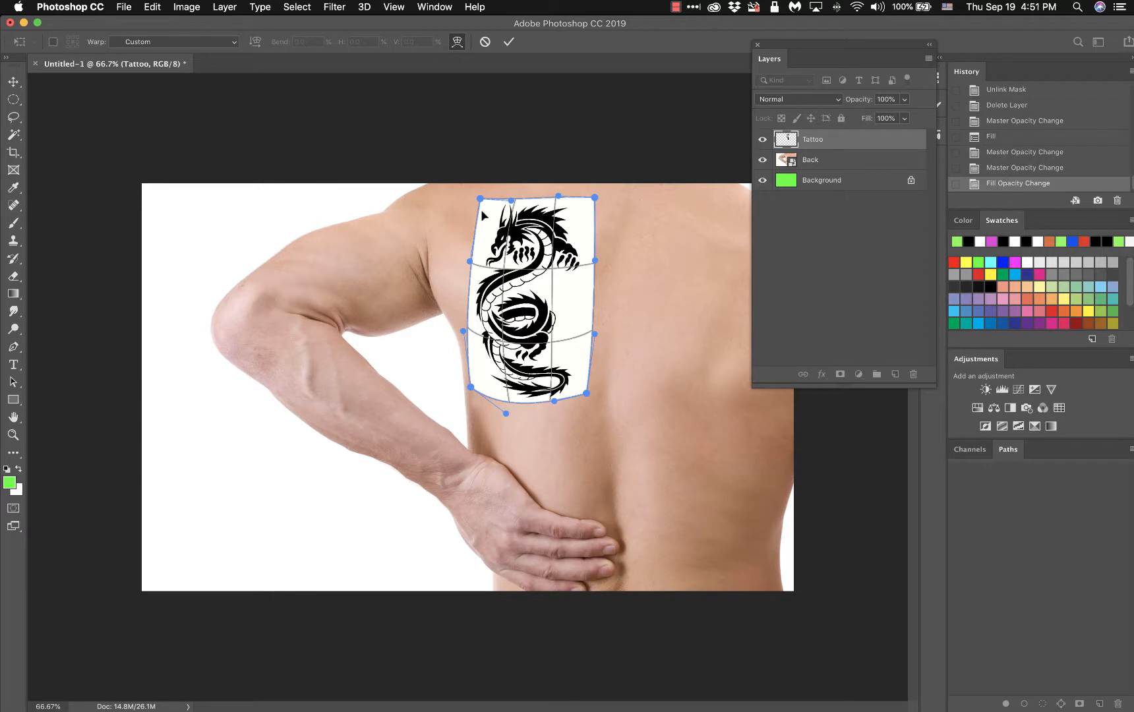
pyautogui.moveTo(481, 211); pyautogui.dragTo(443, 206)
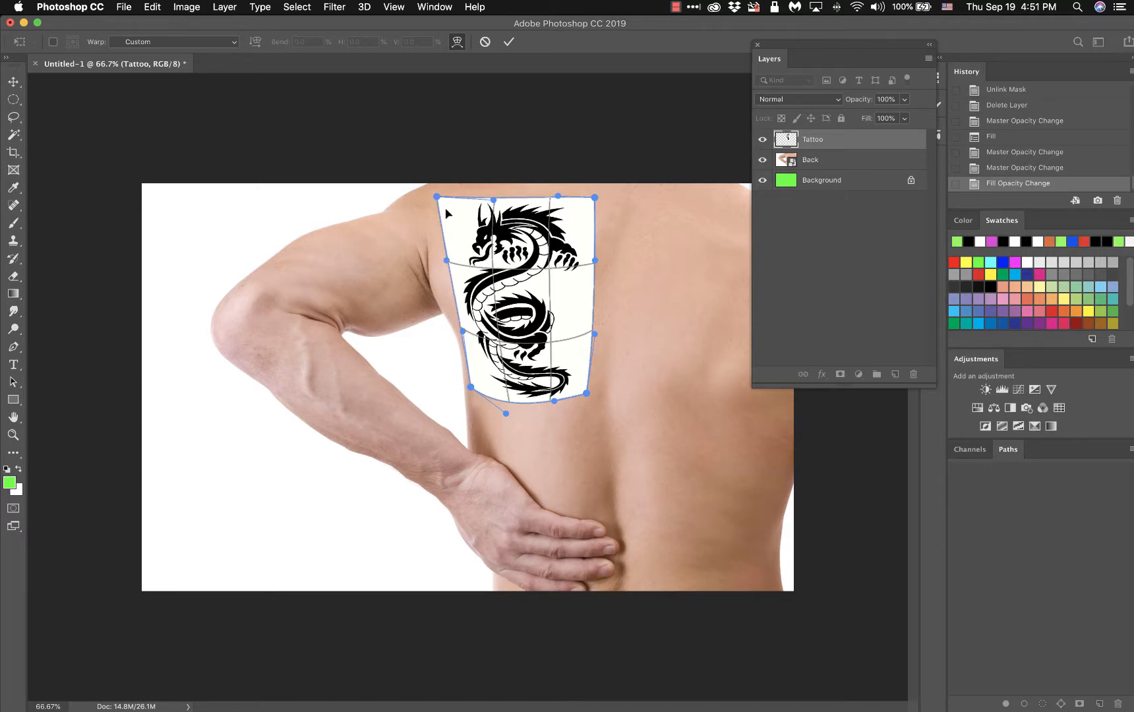
pyautogui.moveTo(528, 230); pyautogui.dragTo(581, 219)
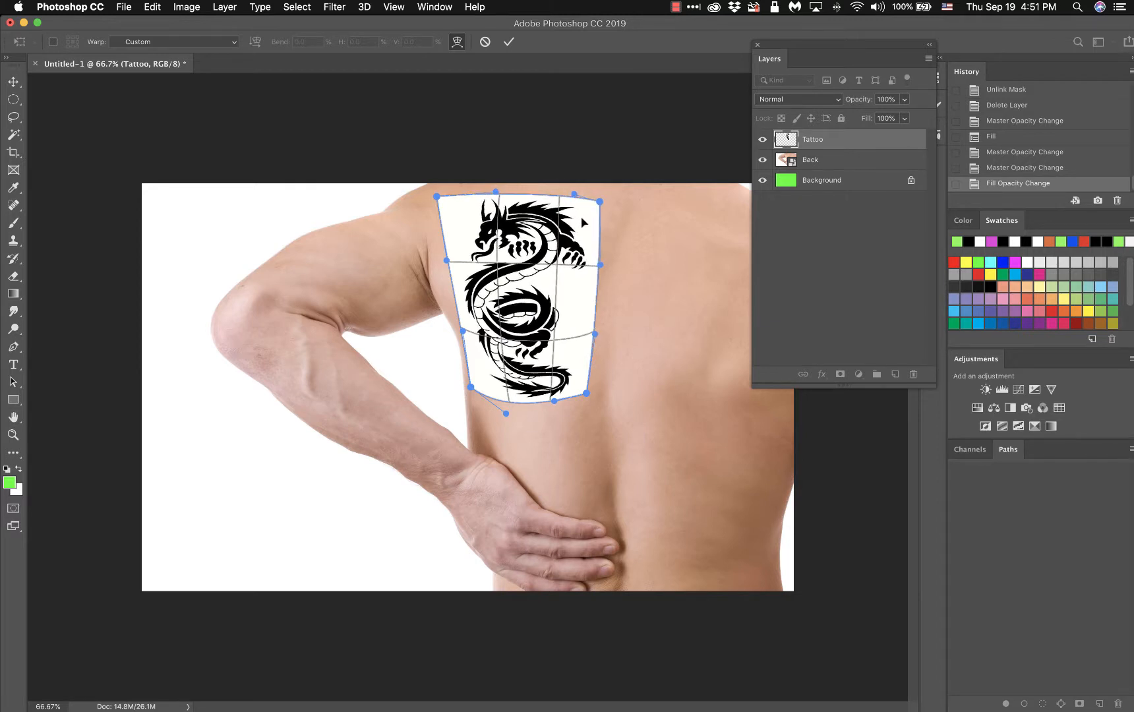
pyautogui.moveTo(477, 317); pyautogui.dragTo(474, 320)
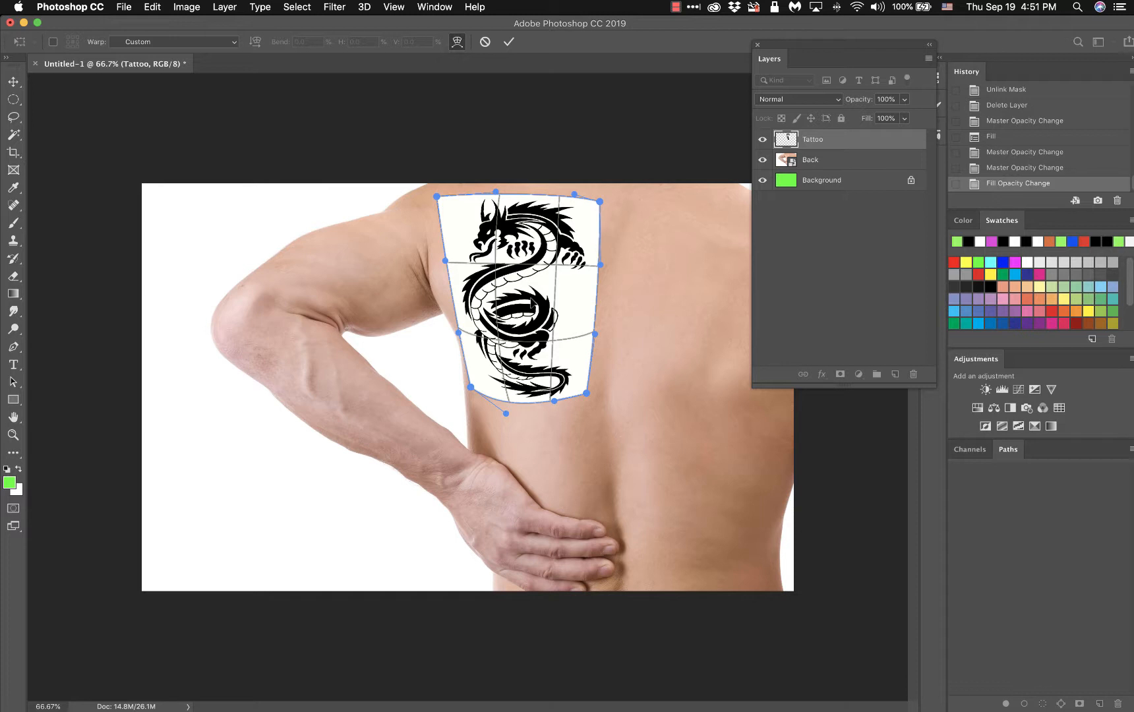
pyautogui.press('Return')
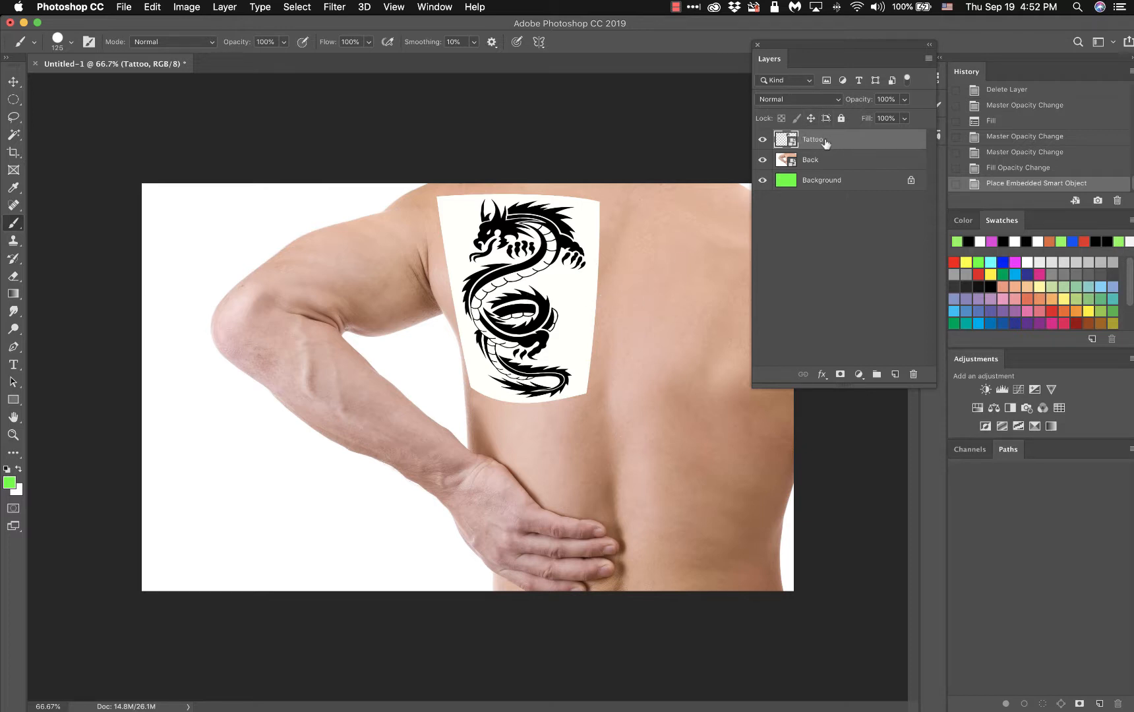
# Set the Tattoo layer's blend mode to Multiply and its opacity to 50%.
pyautogui.click(763, 140)
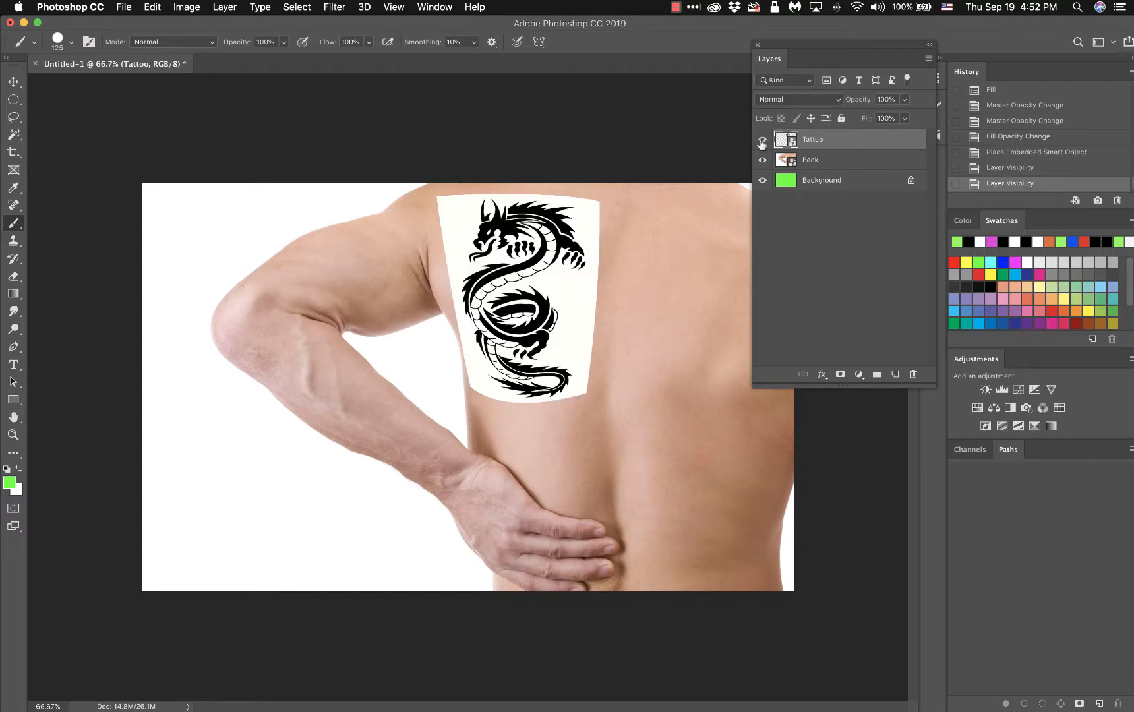
pyautogui.click(763, 140)
pyautogui.click(839, 103)
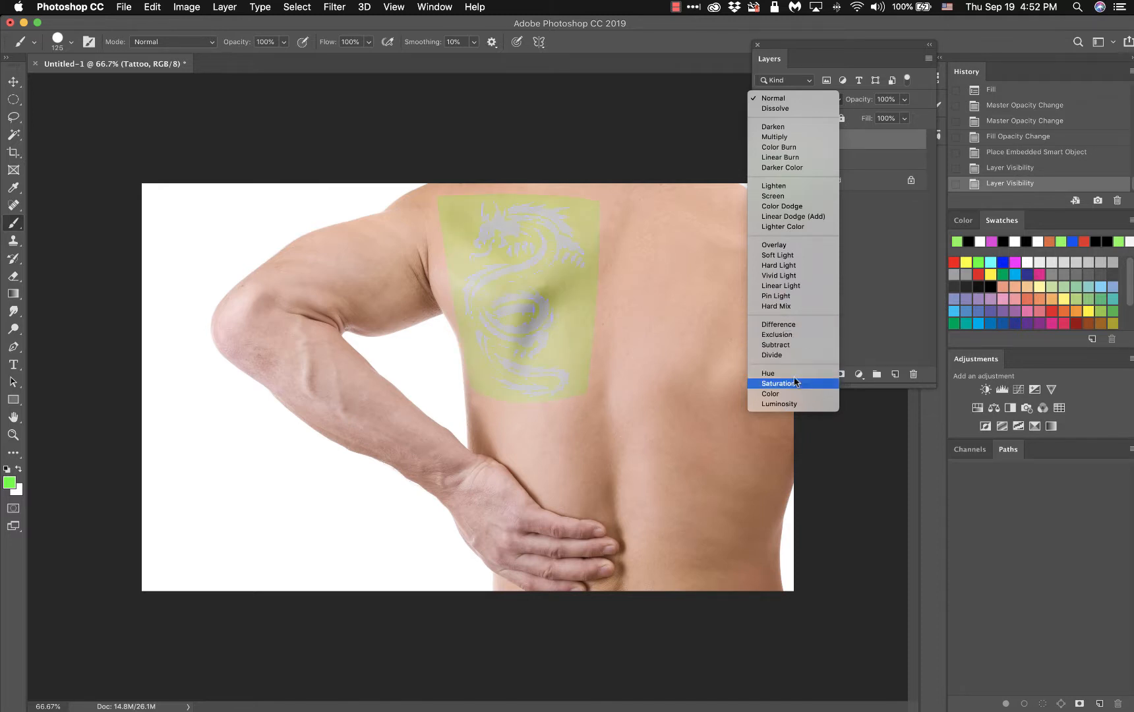
pyautogui.click(797, 136)
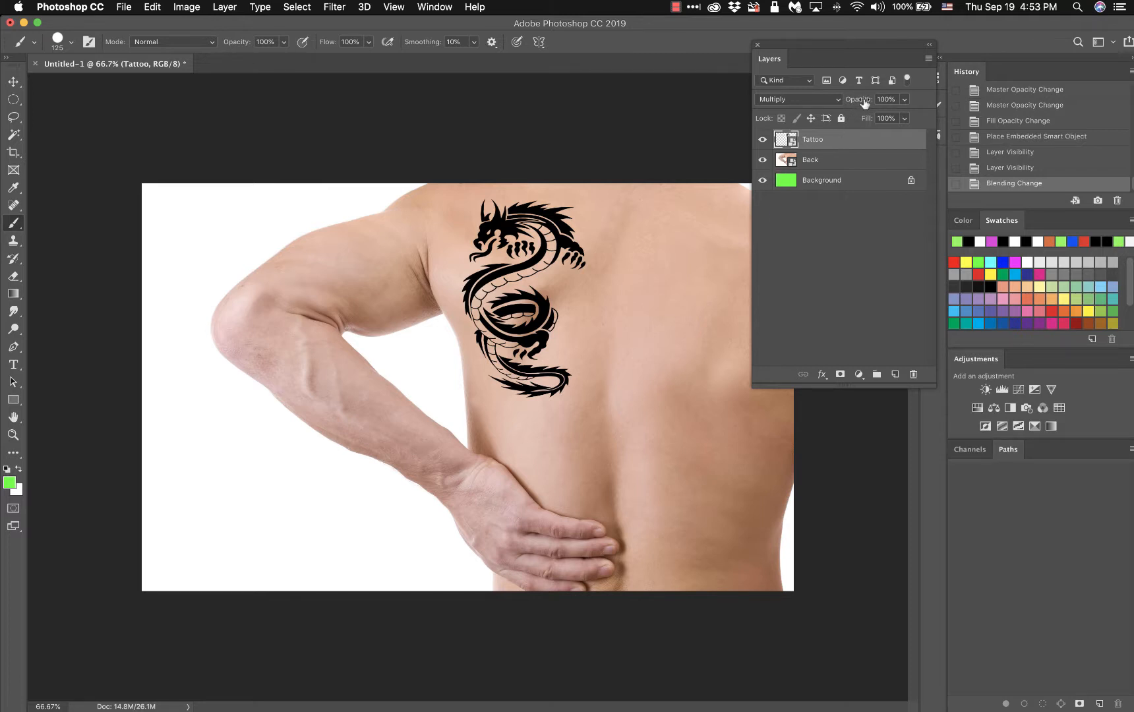
pyautogui.moveTo(865, 103); pyautogui.dragTo(830, 105)
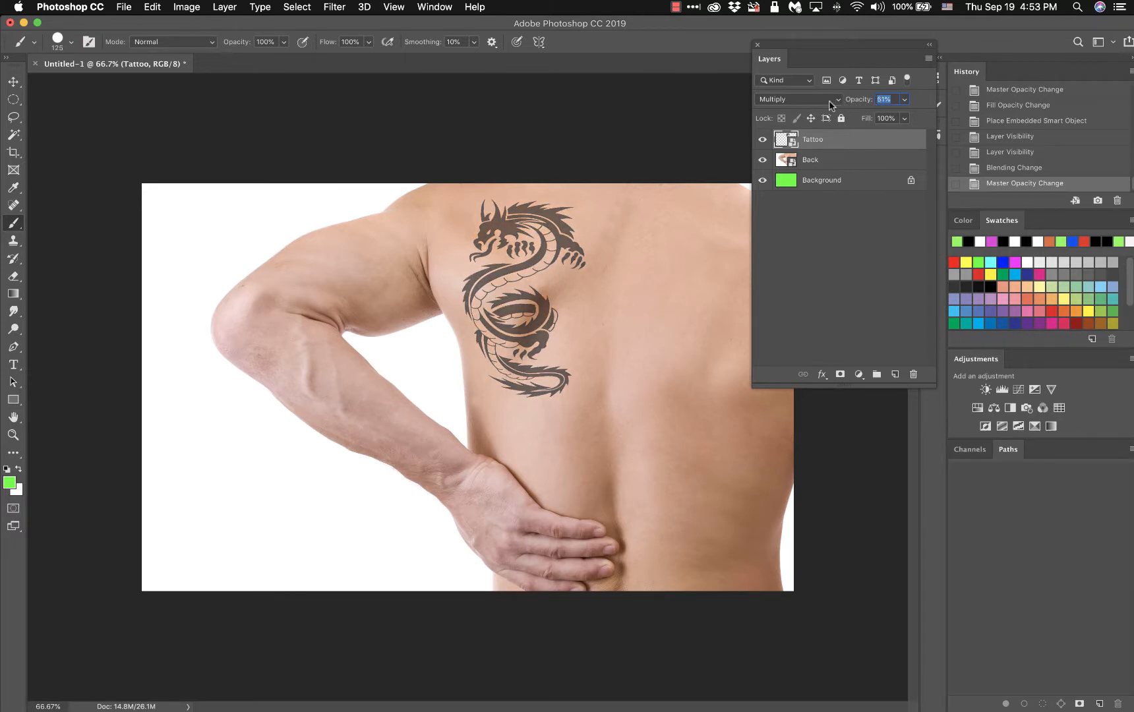
pyautogui.moveTo(831, 104); pyautogui.dragTo(830, 105)
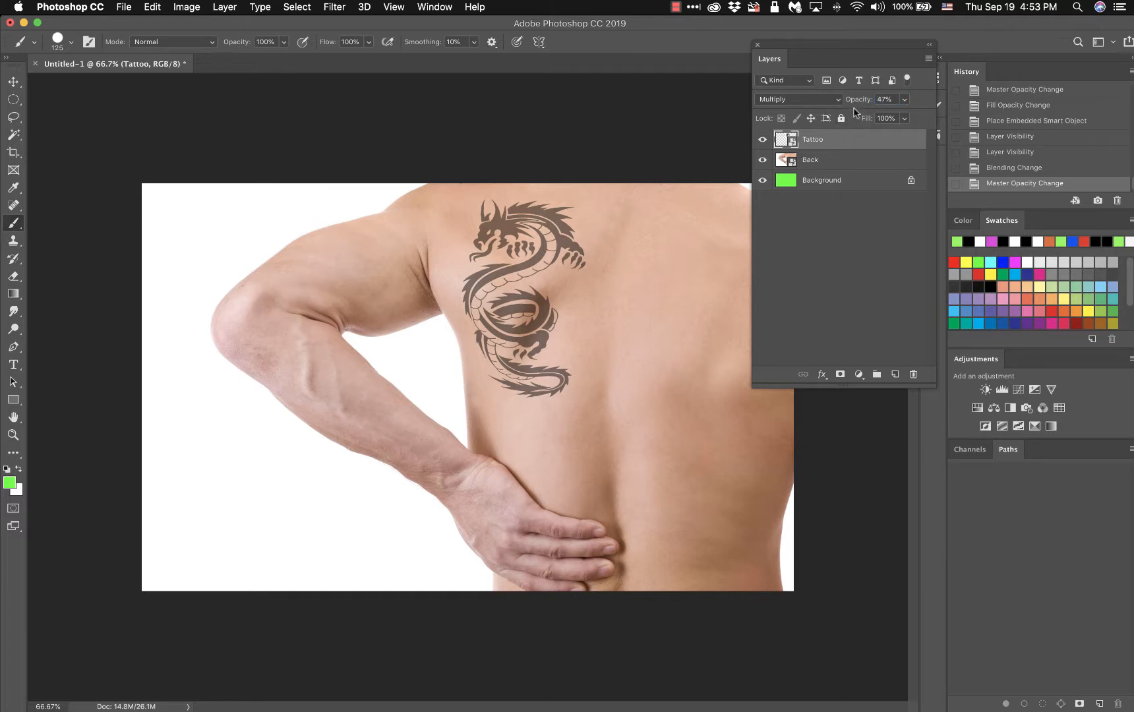
pyautogui.moveTo(856, 104); pyautogui.dragTo(856, 101)
# Warp the Tattoo layer again, pulling its lower-left corner outward and its lower edge further down the back.
pyautogui.press('super+t')
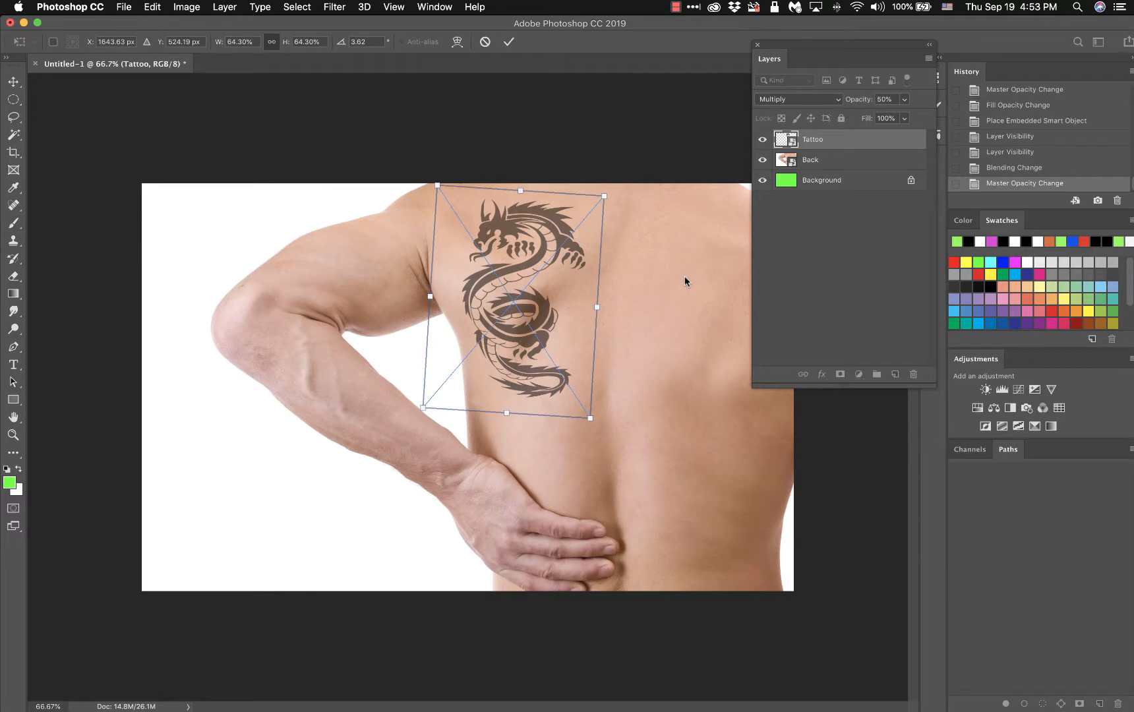
pyautogui.rightClick(555, 266)
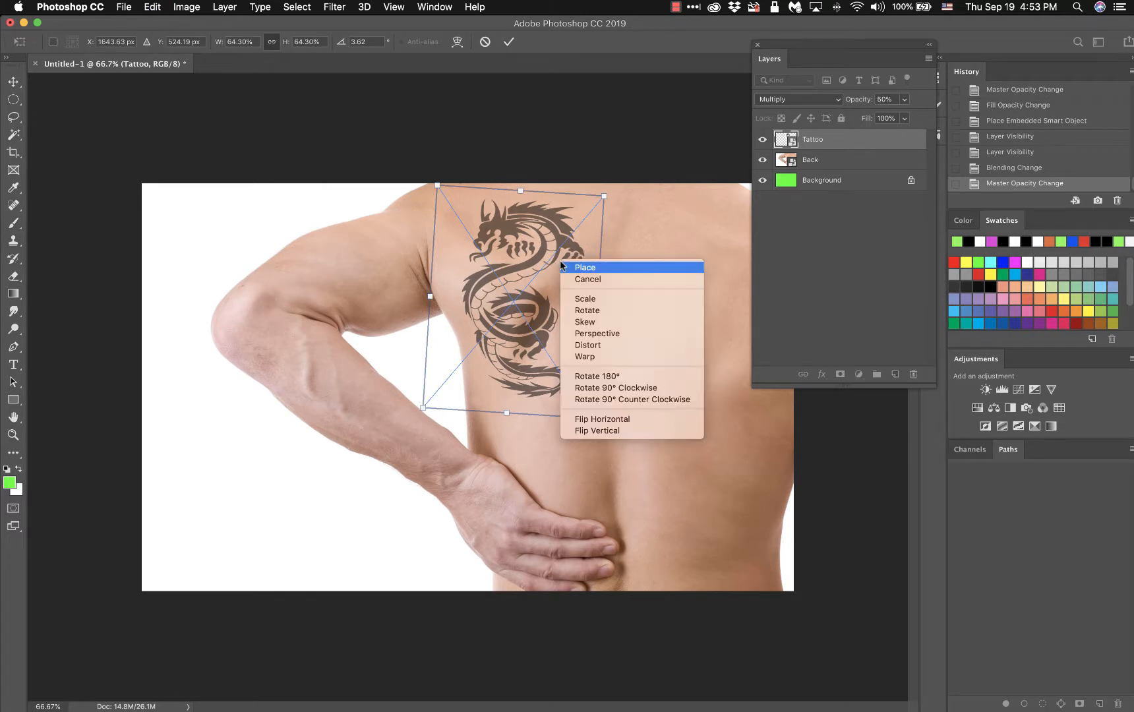
pyautogui.click(595, 358)
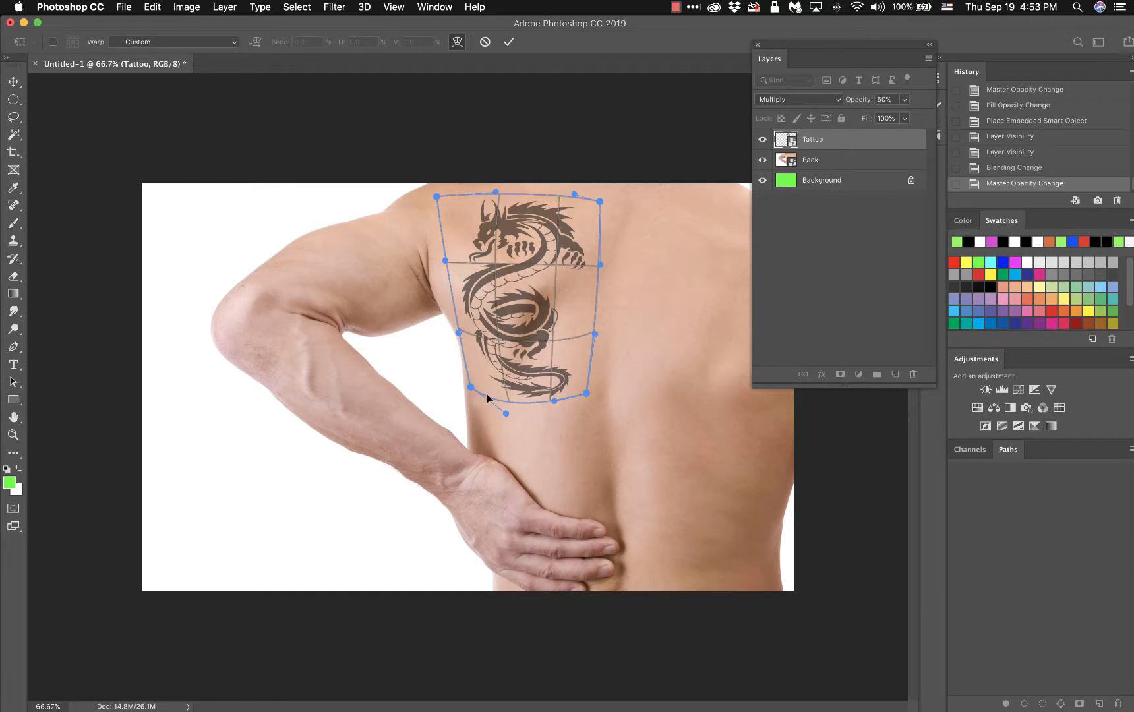
pyautogui.moveTo(488, 398); pyautogui.dragTo(476, 396)
pyautogui.moveTo(567, 398); pyautogui.dragTo(567, 412)
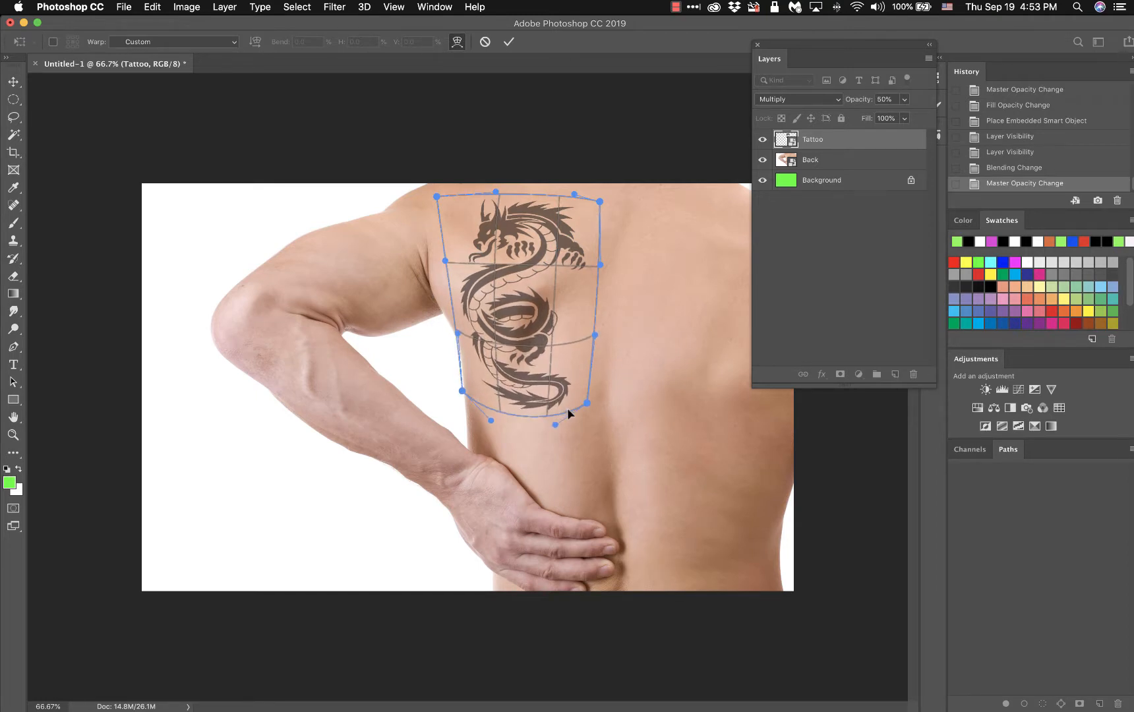
# Warp the tattoo's upper-left corner inward, its upper-right corner outward, and its middle sides outward along the back, and apply the warp.
pyautogui.moveTo(438, 197); pyautogui.dragTo(457, 201)
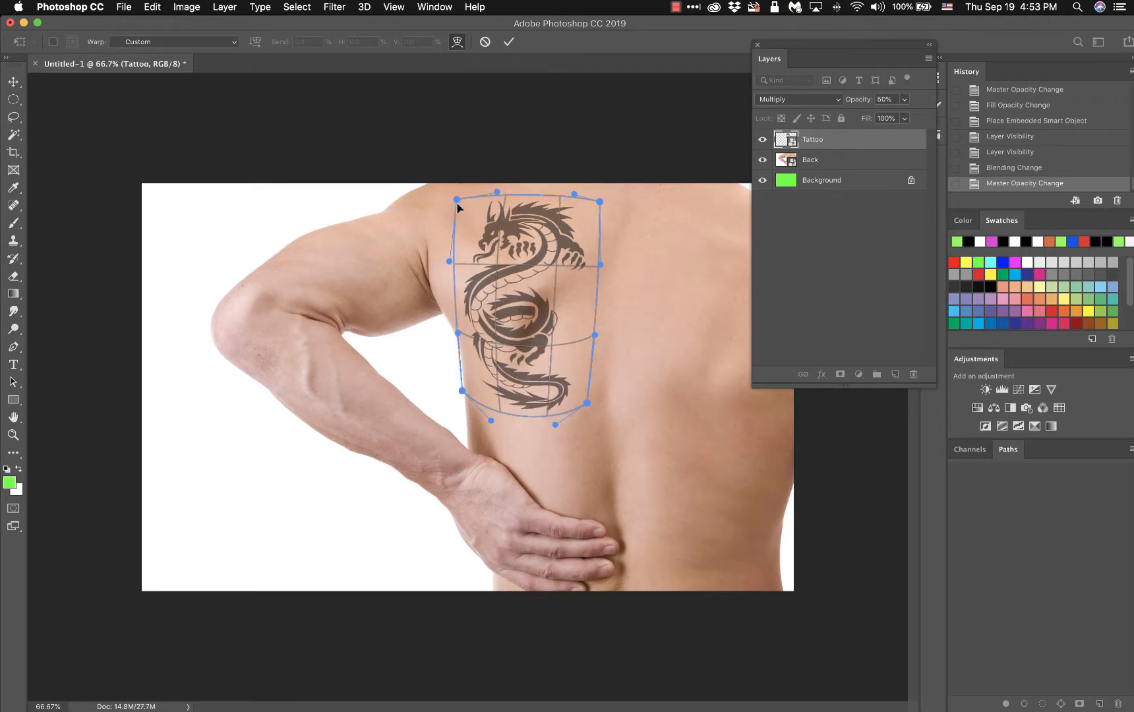
pyautogui.moveTo(526, 205); pyautogui.dragTo(605, 215)
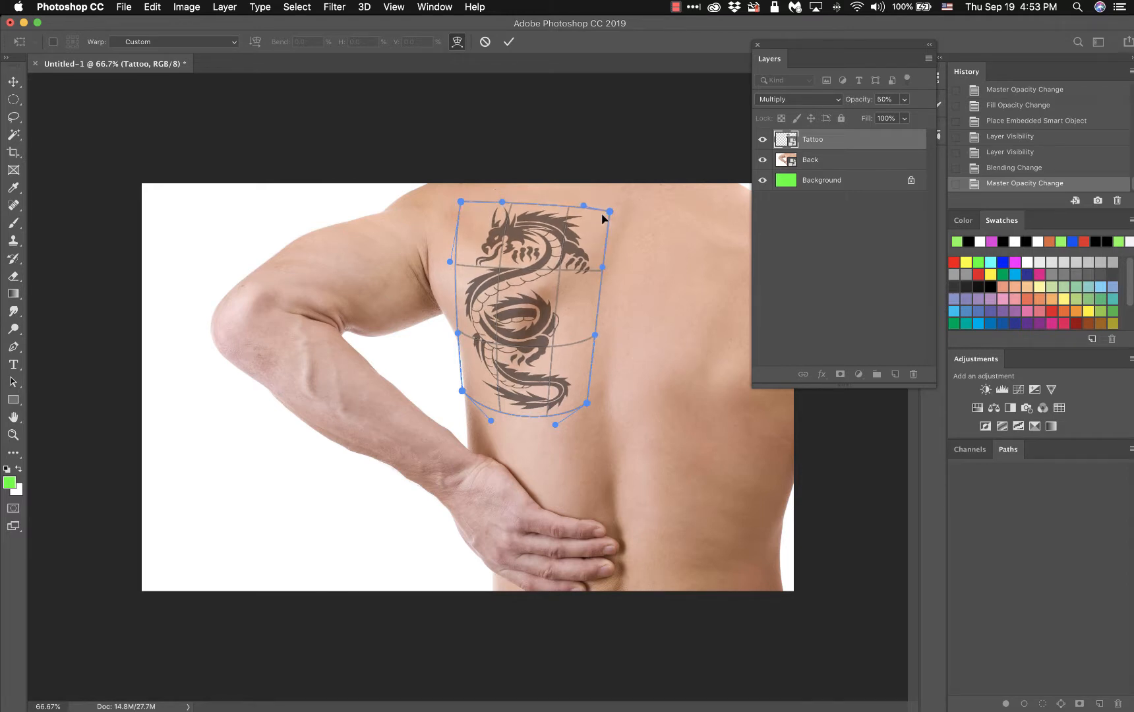
pyautogui.moveTo(536, 312); pyautogui.dragTo(577, 329)
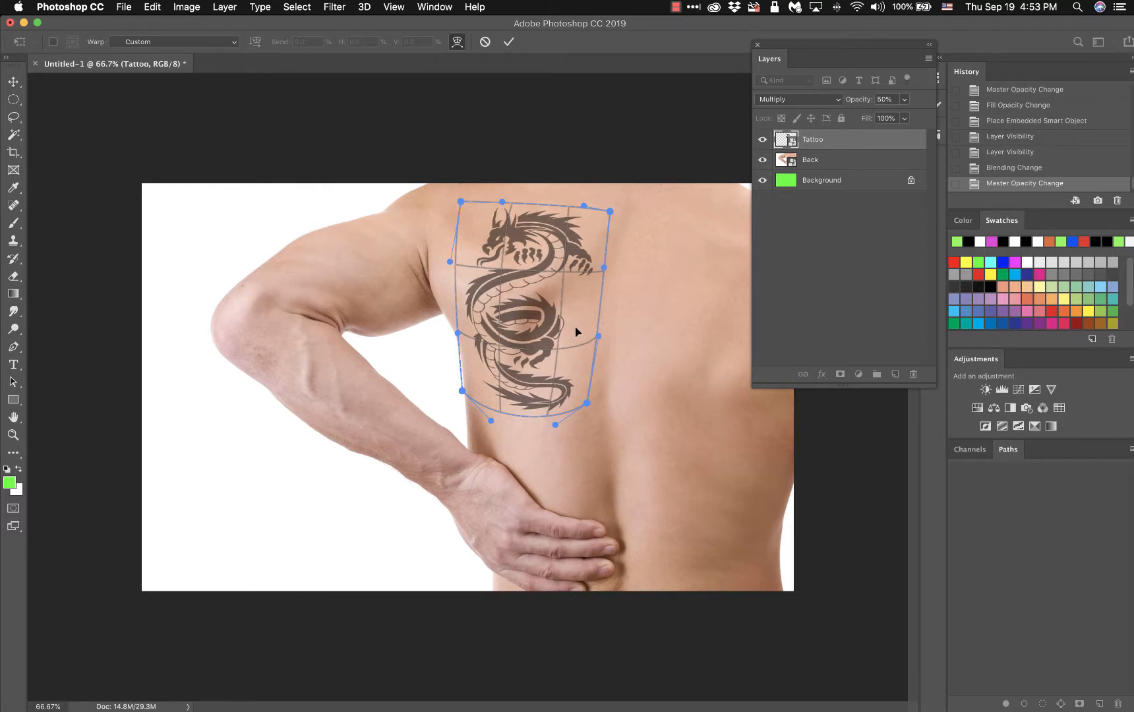
pyautogui.moveTo(490, 404); pyautogui.dragTo(489, 410)
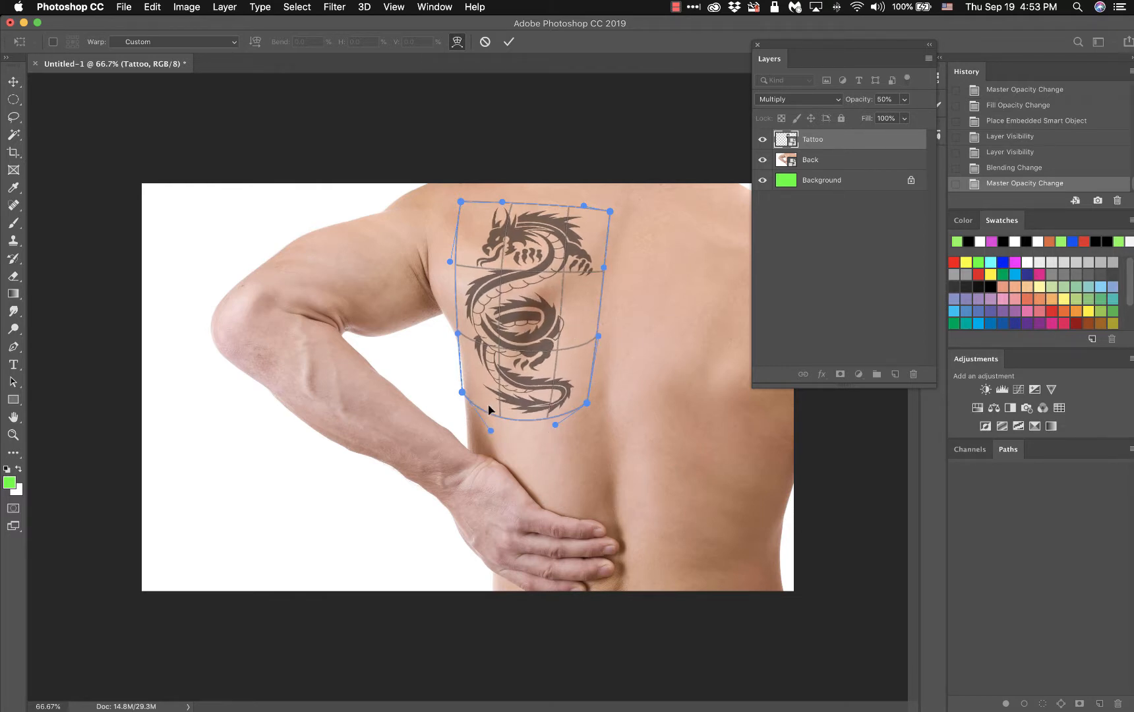
pyautogui.moveTo(465, 343); pyautogui.dragTo(453, 343)
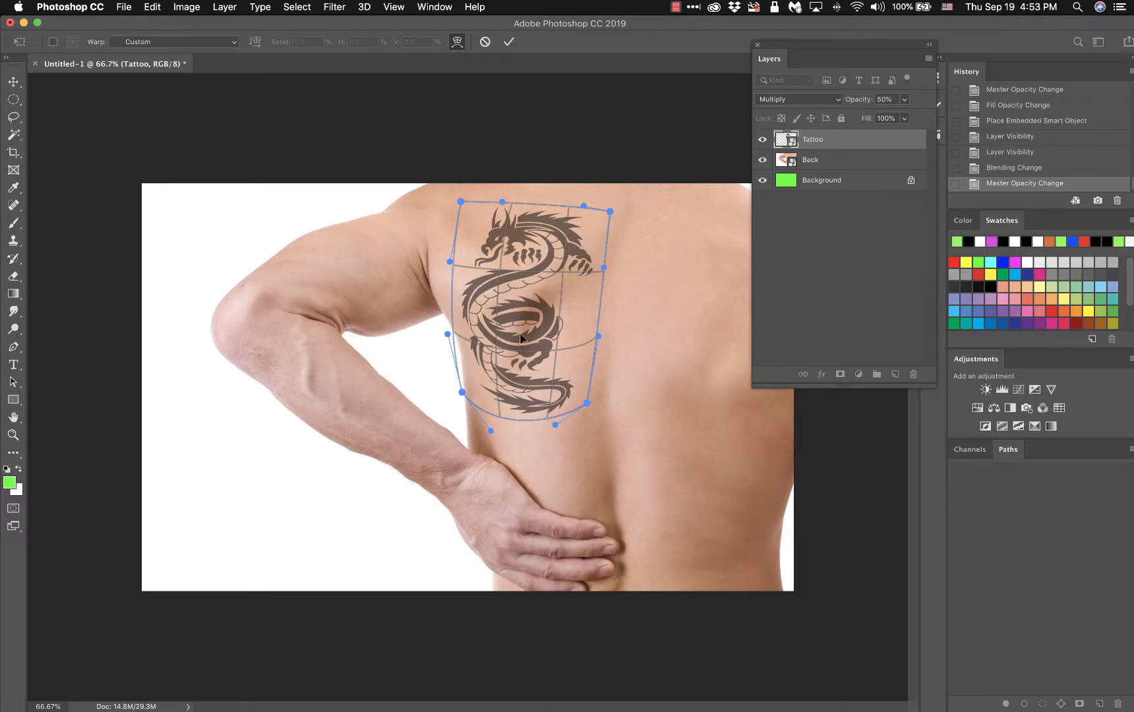
pyautogui.press('Return')
pyautogui.press('b')
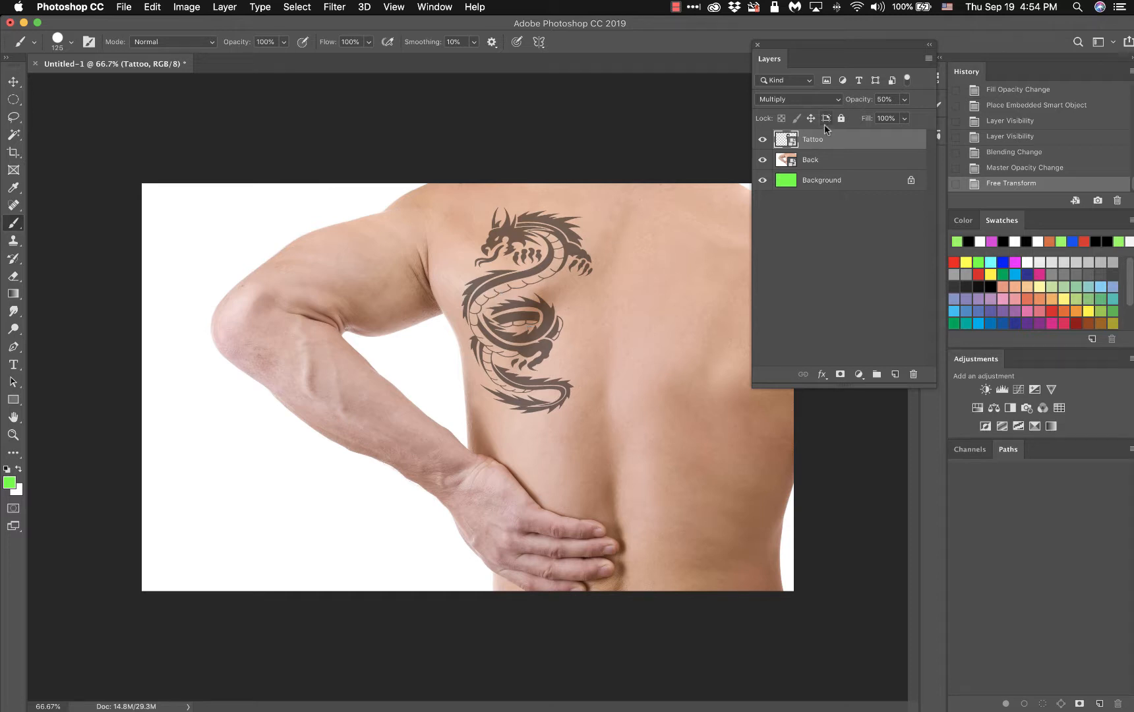
pyautogui.click(814, 103)
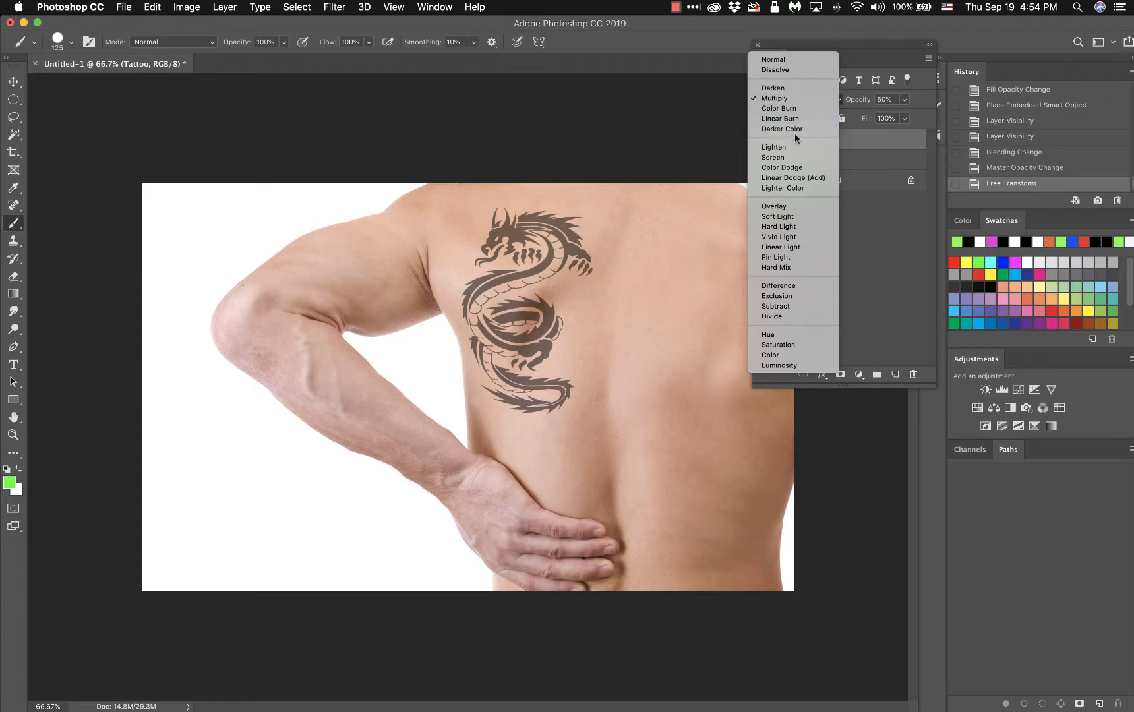
pyautogui.click(803, 96)
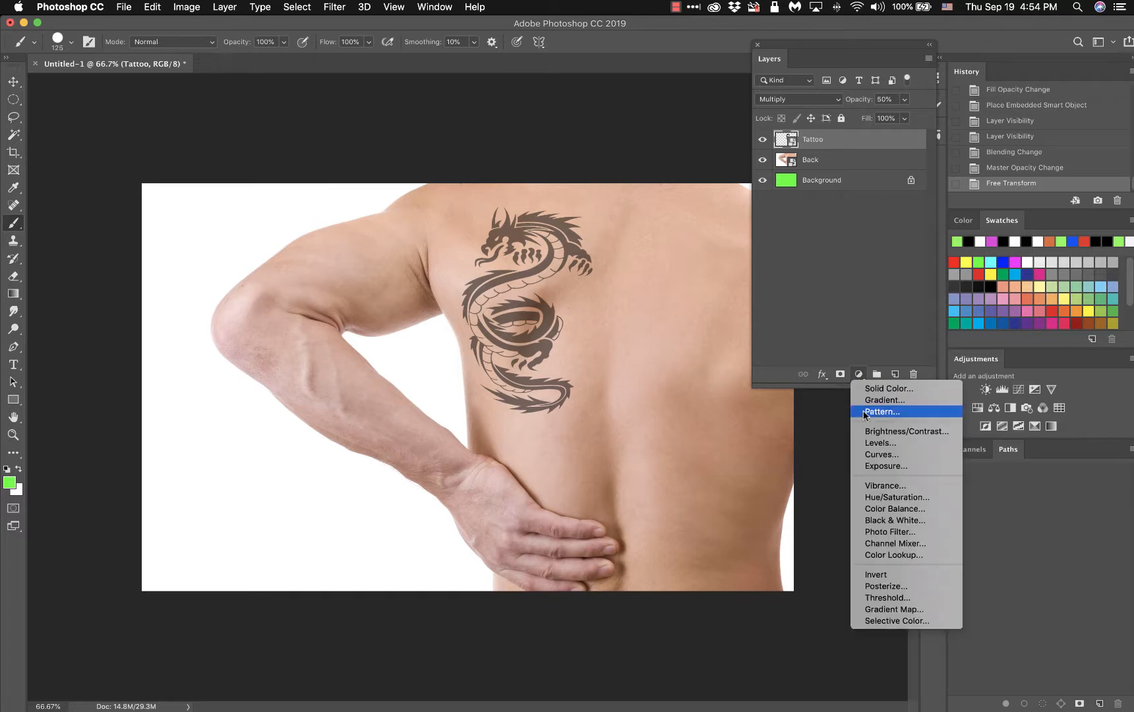
# Add a Hue/Saturation adjustment layer with Colorize enabled and clip it to the Tattoo layer.
pyautogui.click(874, 499)
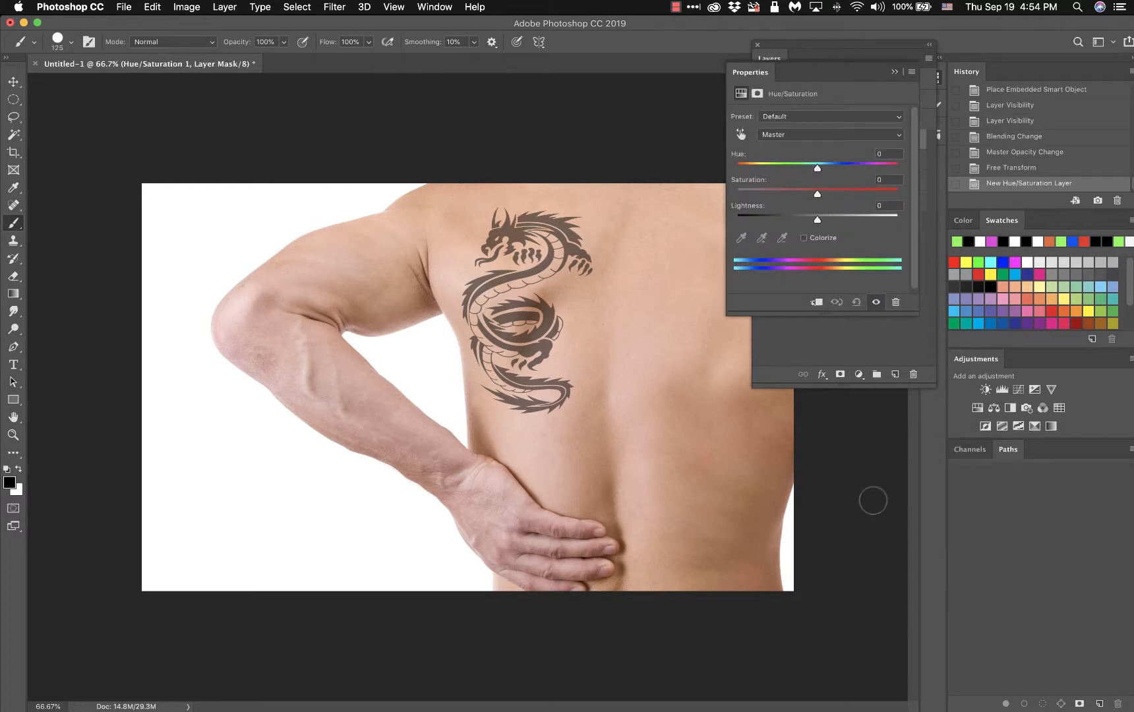
pyautogui.click(806, 238)
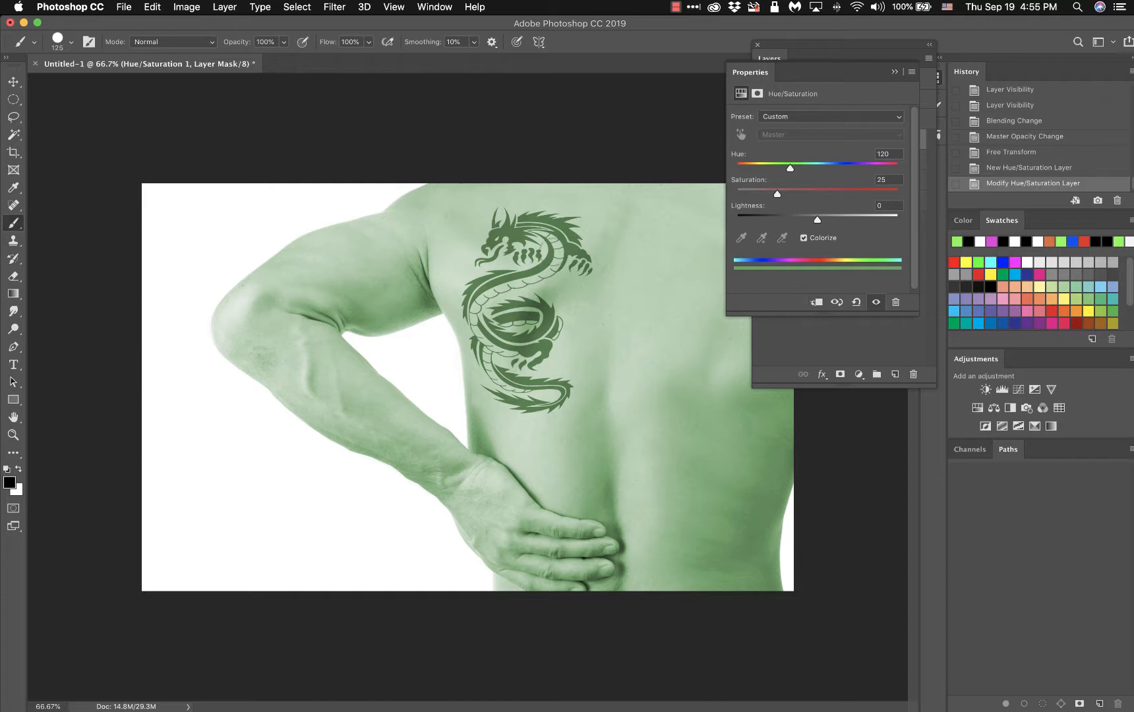
pyautogui.click(817, 305)
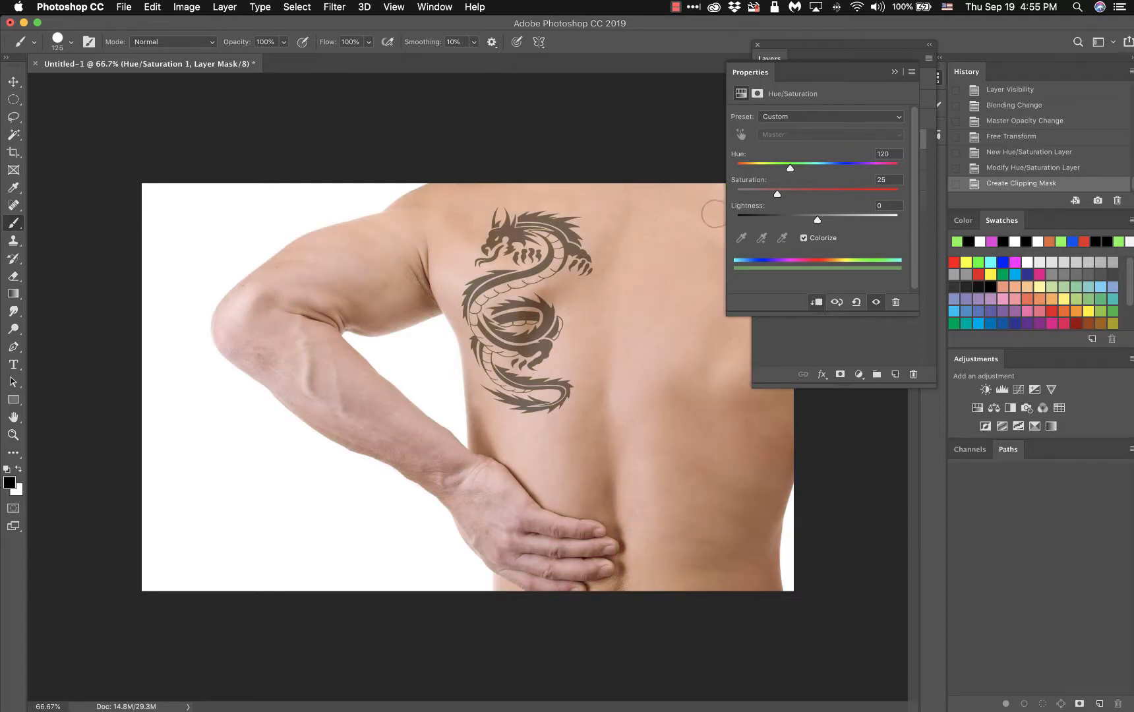
pyautogui.click(894, 72)
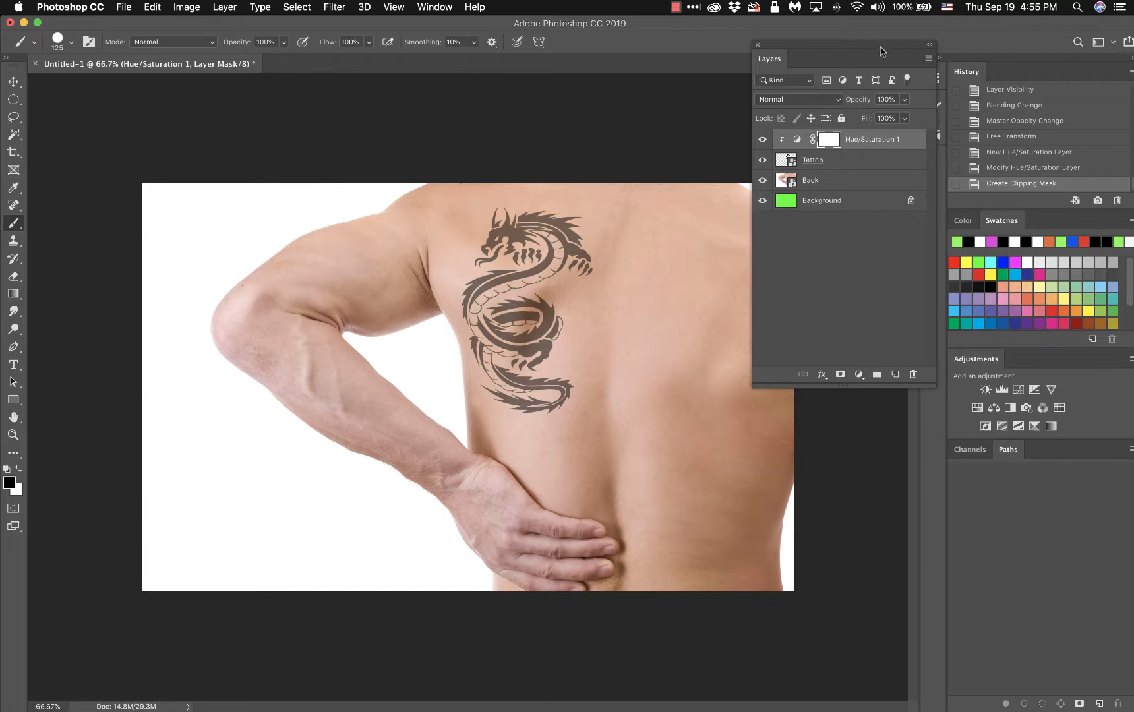
# Set the clipped Hue/Saturation adjustment's hue to 51 and saturation to 84.
pyautogui.moveTo(881, 48); pyautogui.dragTo(854, 80)
pyautogui.click(935, 78)
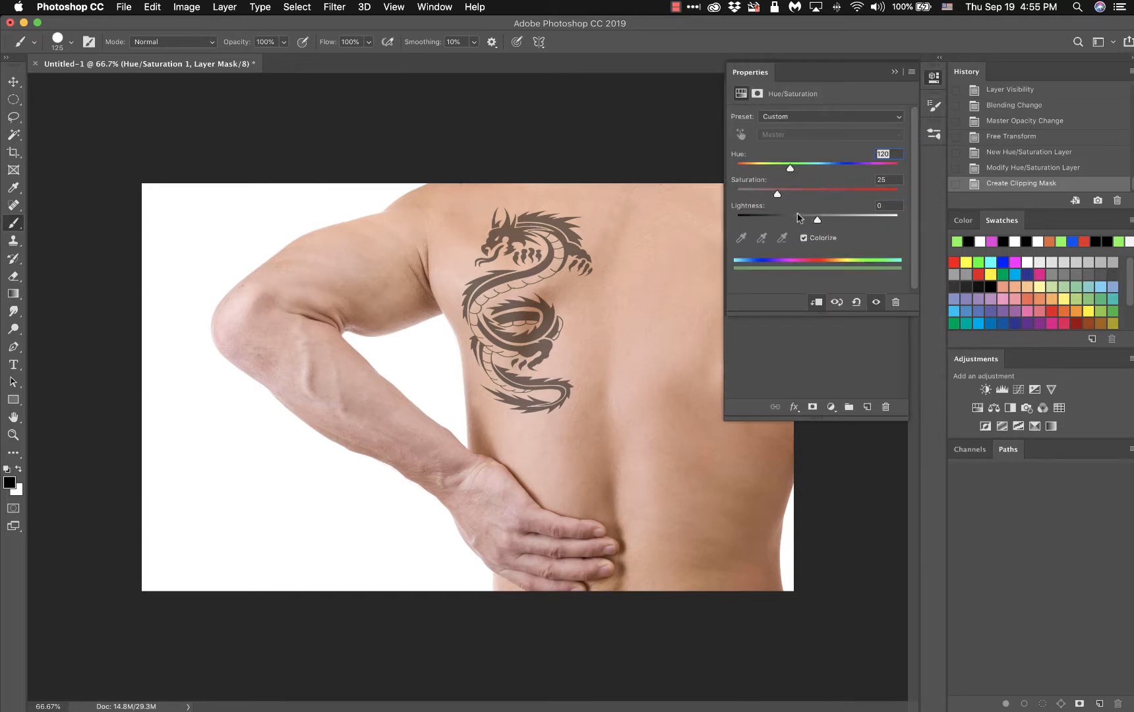
pyautogui.moveTo(791, 171); pyautogui.dragTo(872, 193)
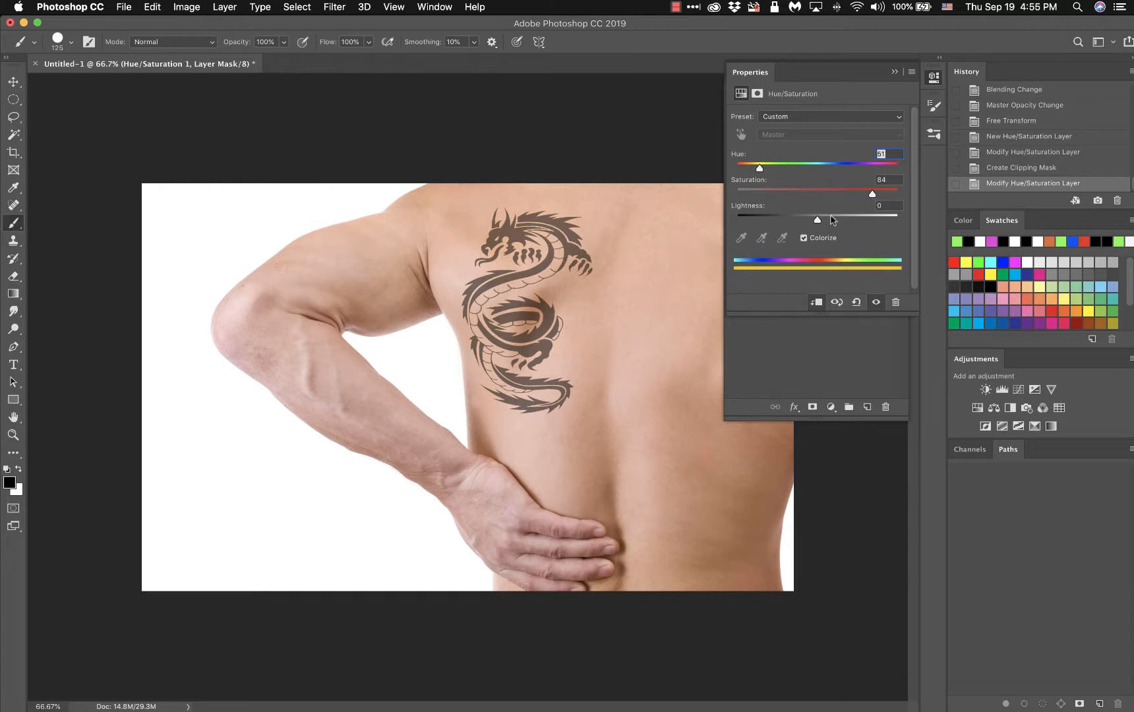
# Set the clipped Hue/Saturation adjustment to a blue hue of about 200 with lightness +16, and increase its saturation beyond 84.
pyautogui.moveTo(818, 220); pyautogui.dragTo(846, 222)
pyautogui.moveTo(762, 169); pyautogui.dragTo(826, 173)
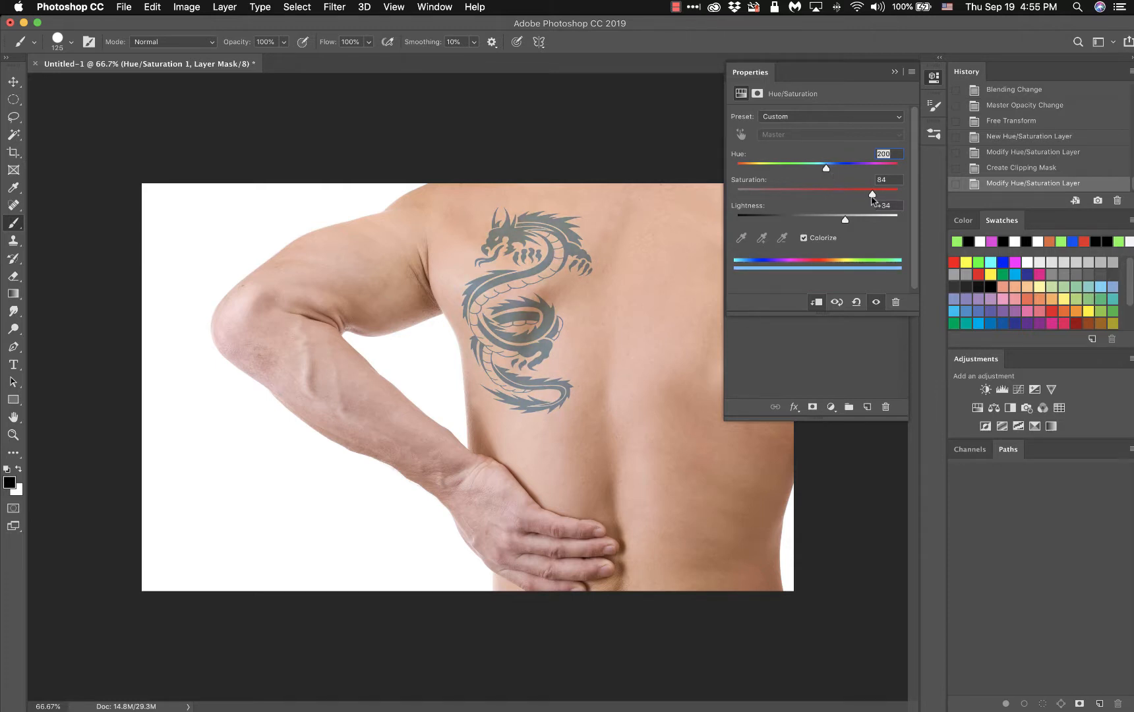
pyautogui.moveTo(846, 221)
pyautogui.mouseDown()
pyautogui.moveTo(820, 225)
pyautogui.moveTo(831, 224)
pyautogui.mouseUp()
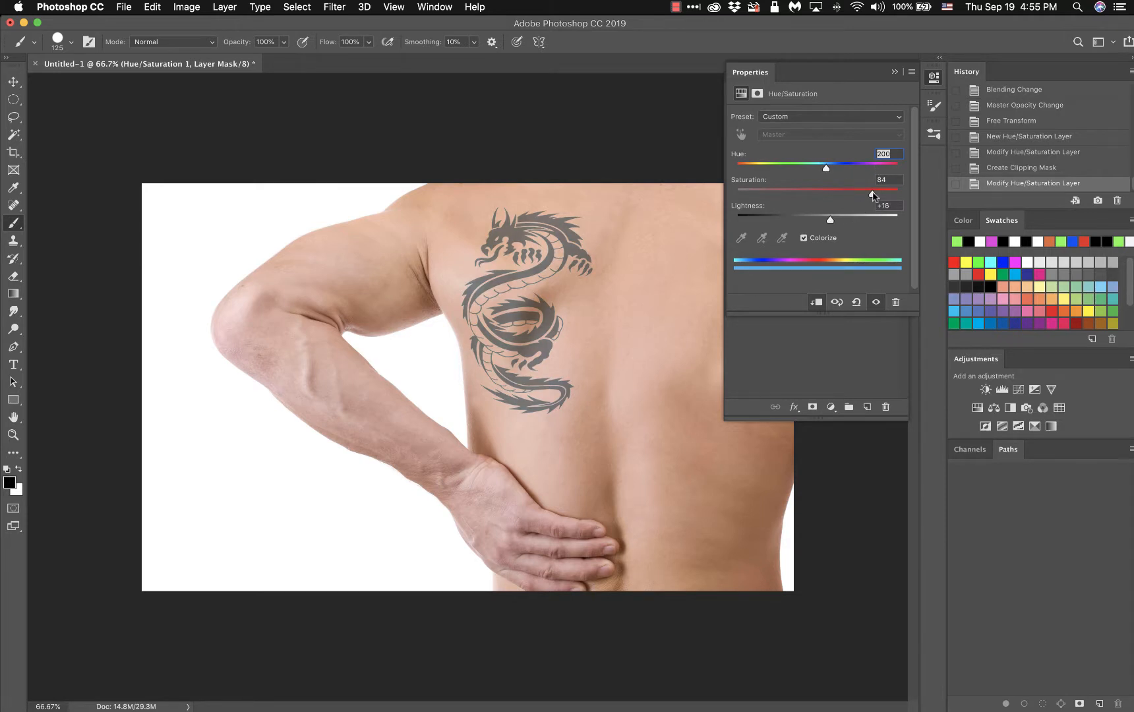
pyautogui.moveTo(872, 194)
pyautogui.mouseDown()
pyautogui.moveTo(891, 195)
pyautogui.moveTo(814, 195)
pyautogui.moveTo(887, 194)
pyautogui.mouseUp()
pyautogui.moveTo(827, 168); pyautogui.dragTo(830, 170)
pyautogui.click(892, 74)
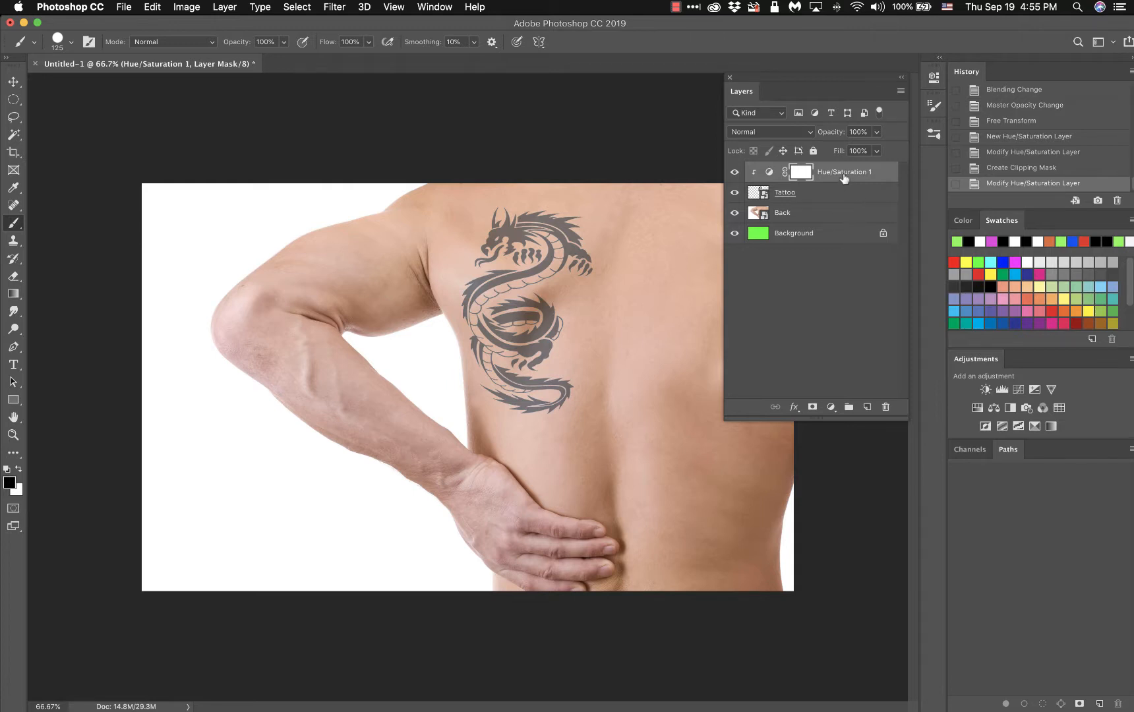
# Delete the Hue/Saturation adjustment layer above the Tattoo layer.
pyautogui.moveTo(842, 173); pyautogui.dragTo(885, 407)
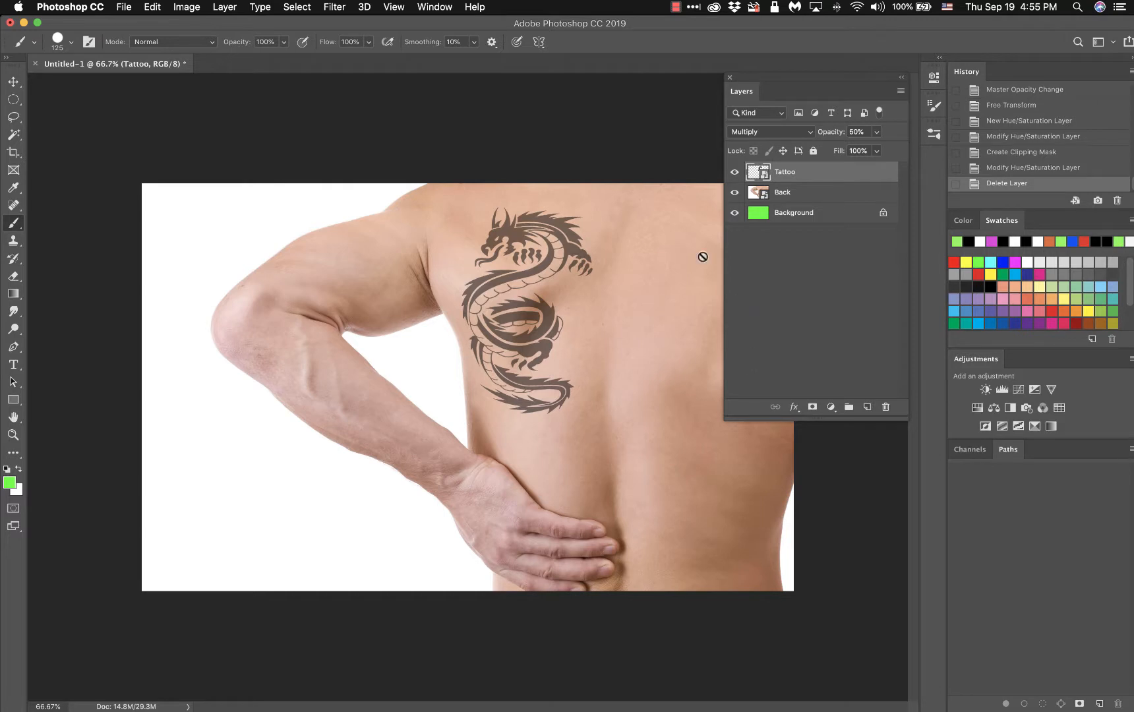
pyautogui.click(810, 135)
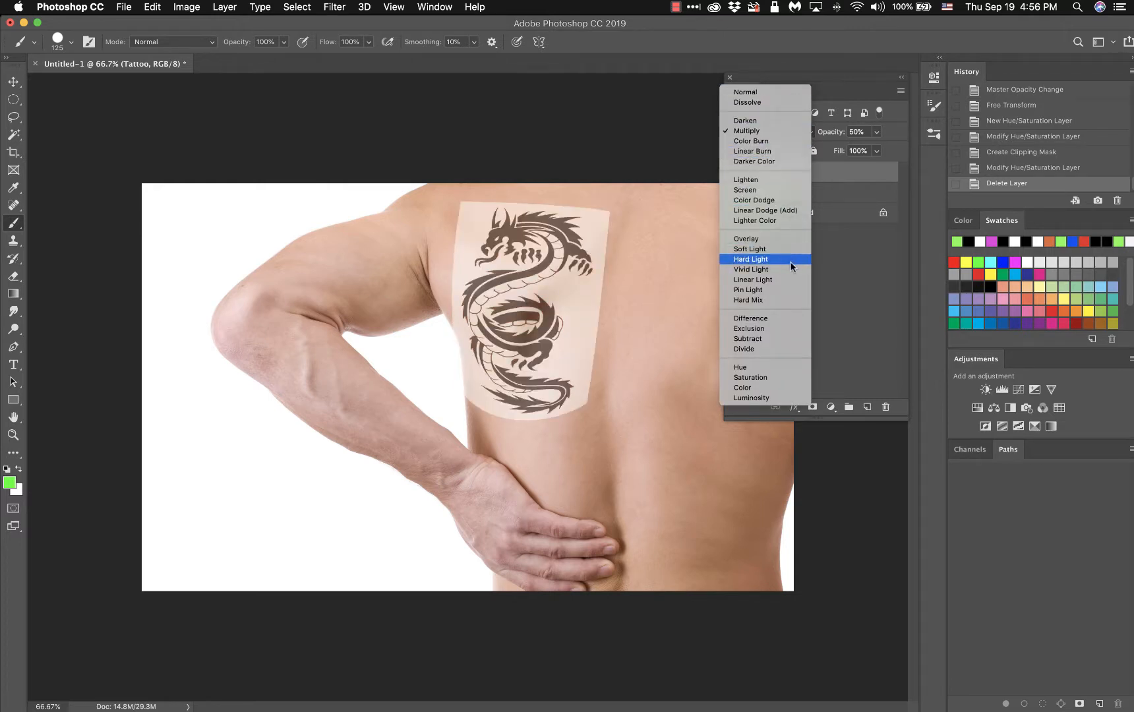
pyautogui.click(877, 288)
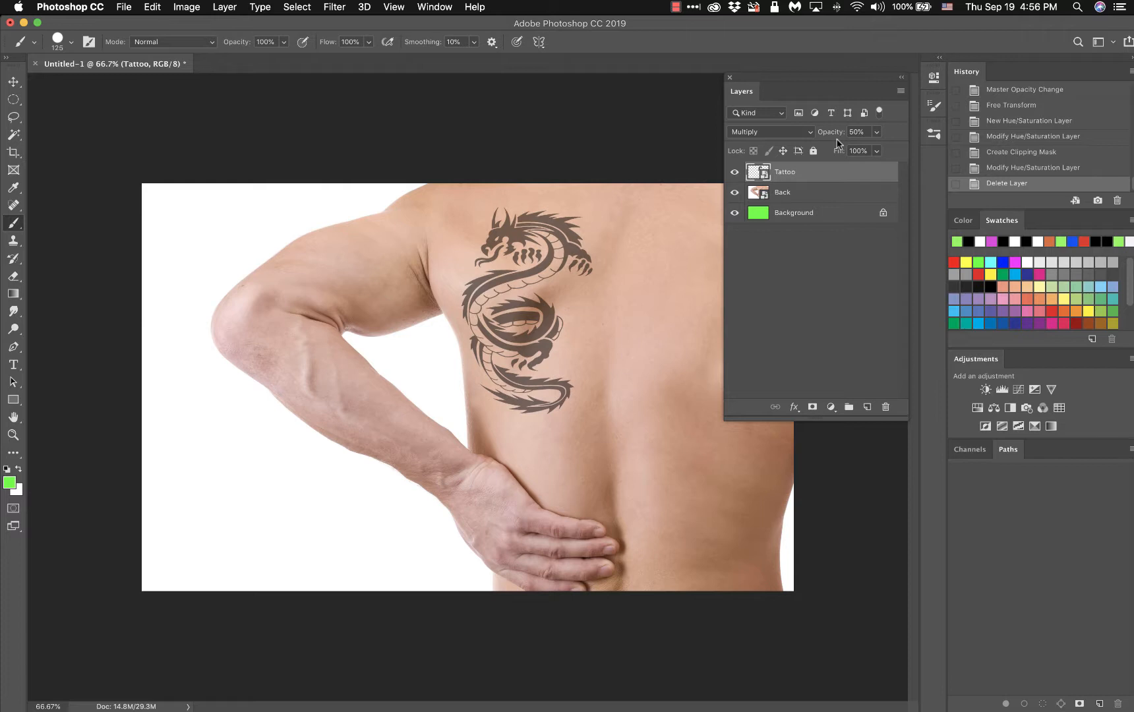
pyautogui.click(901, 92)
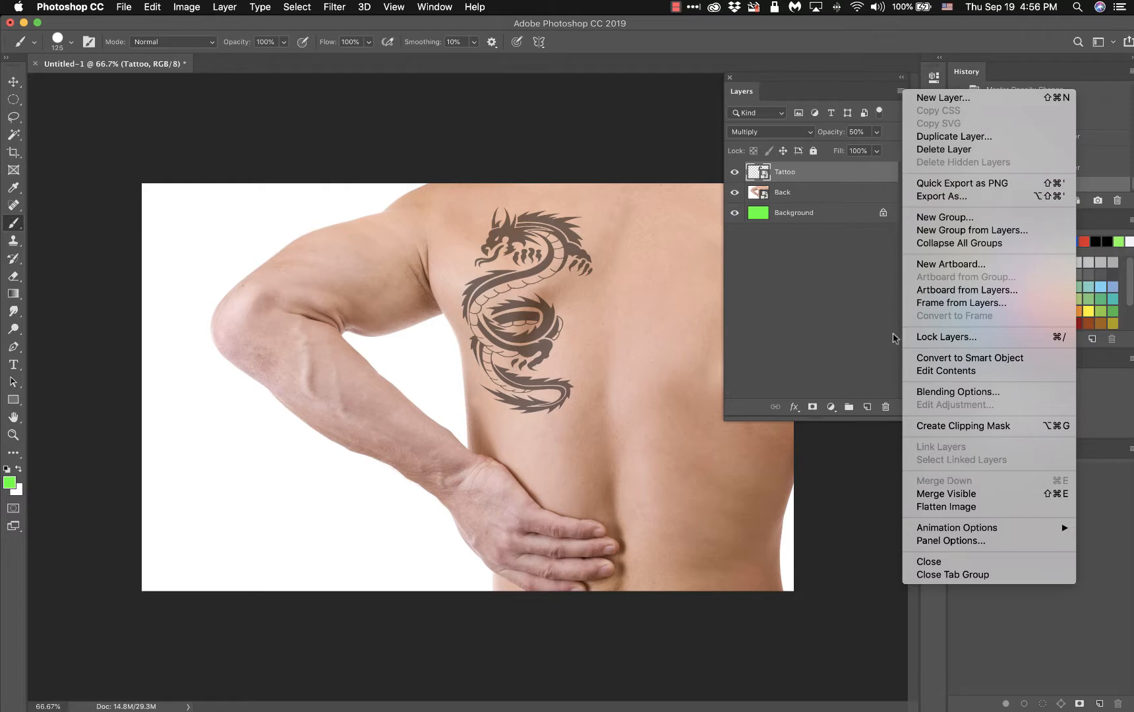
pyautogui.click(875, 332)
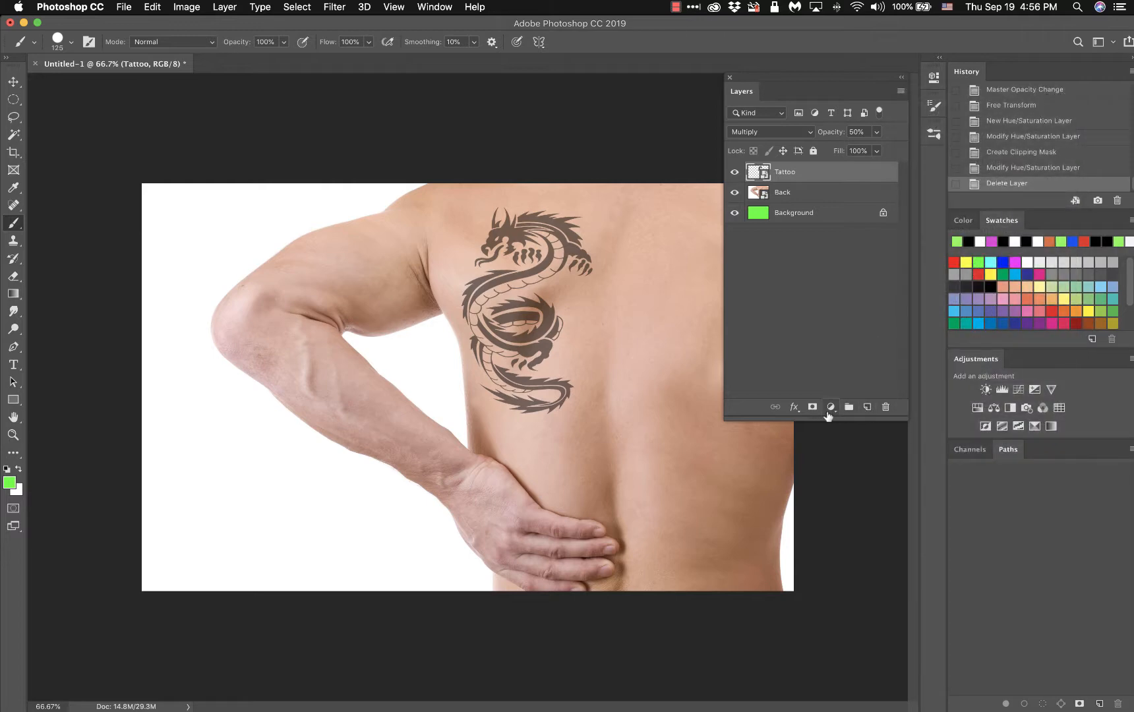
pyautogui.click(901, 92)
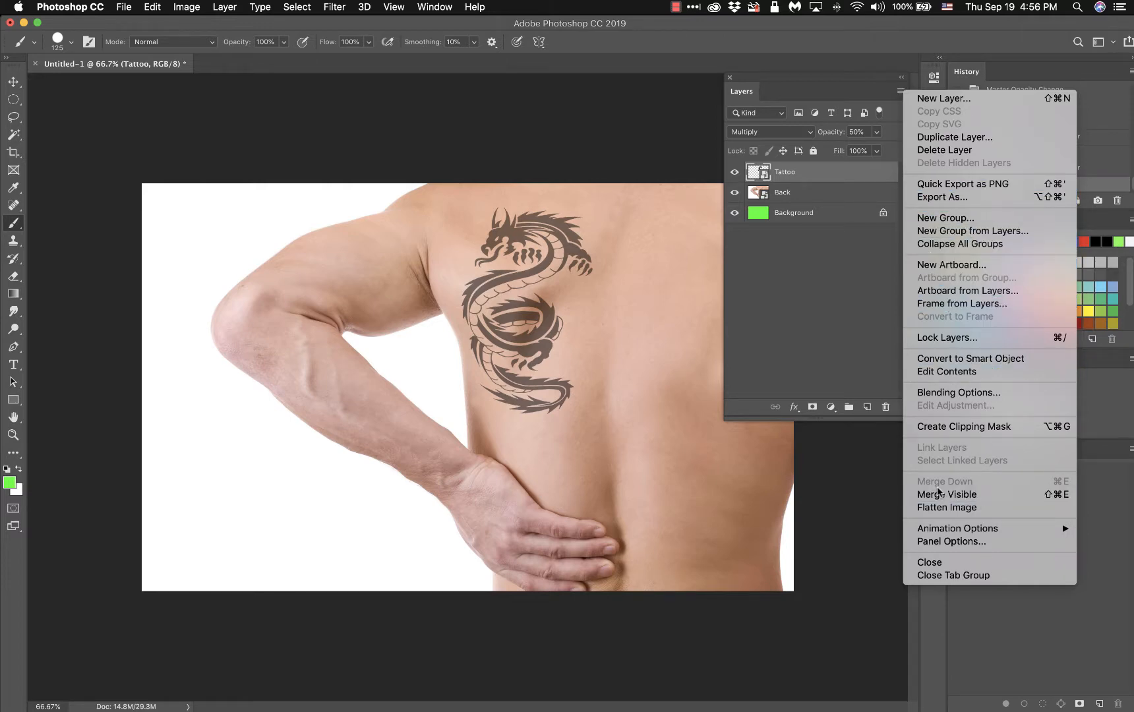
pyautogui.click(828, 345)
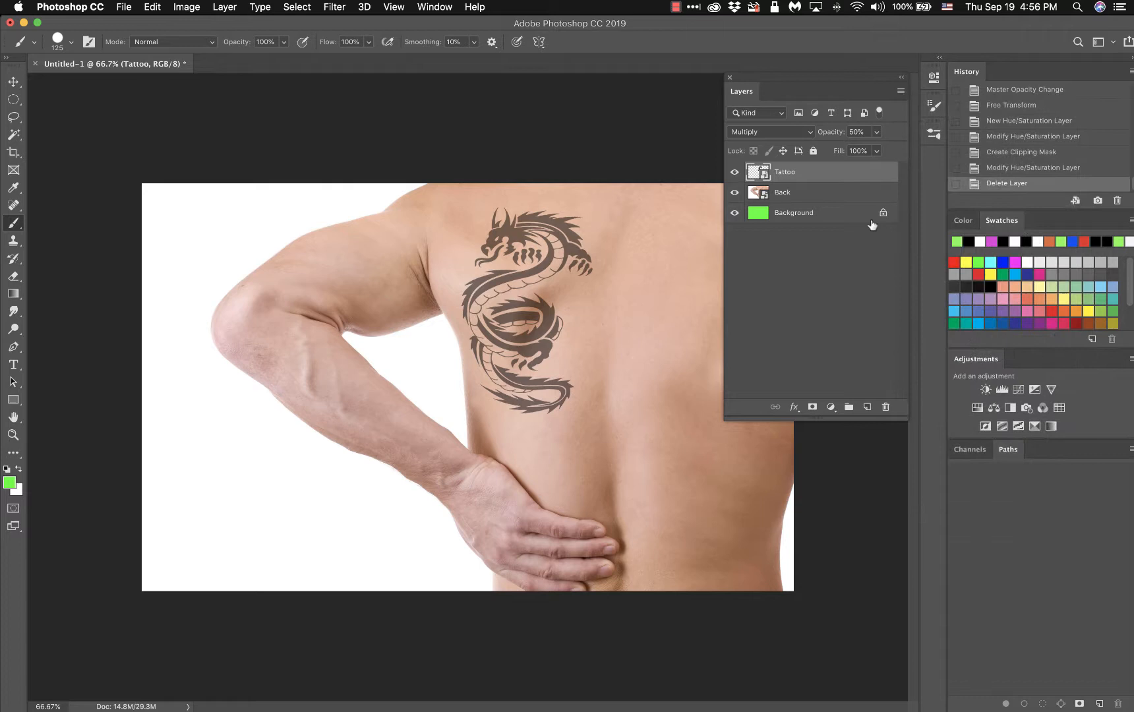
pyautogui.rightClick(825, 175)
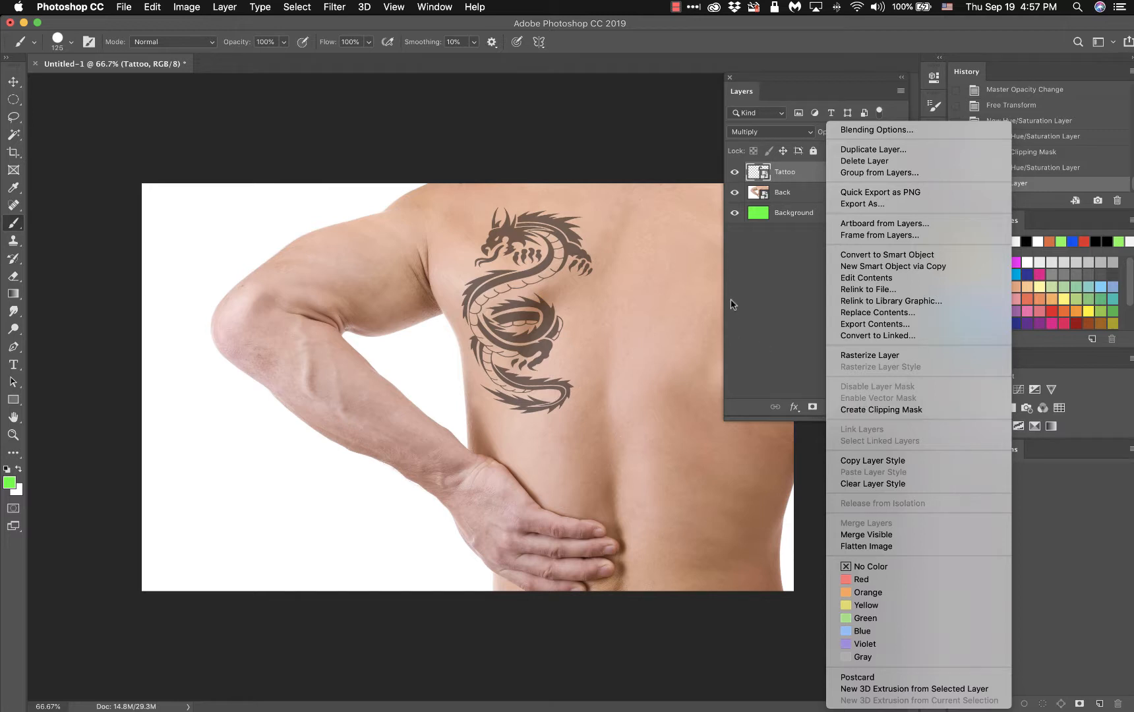
pyautogui.click(765, 302)
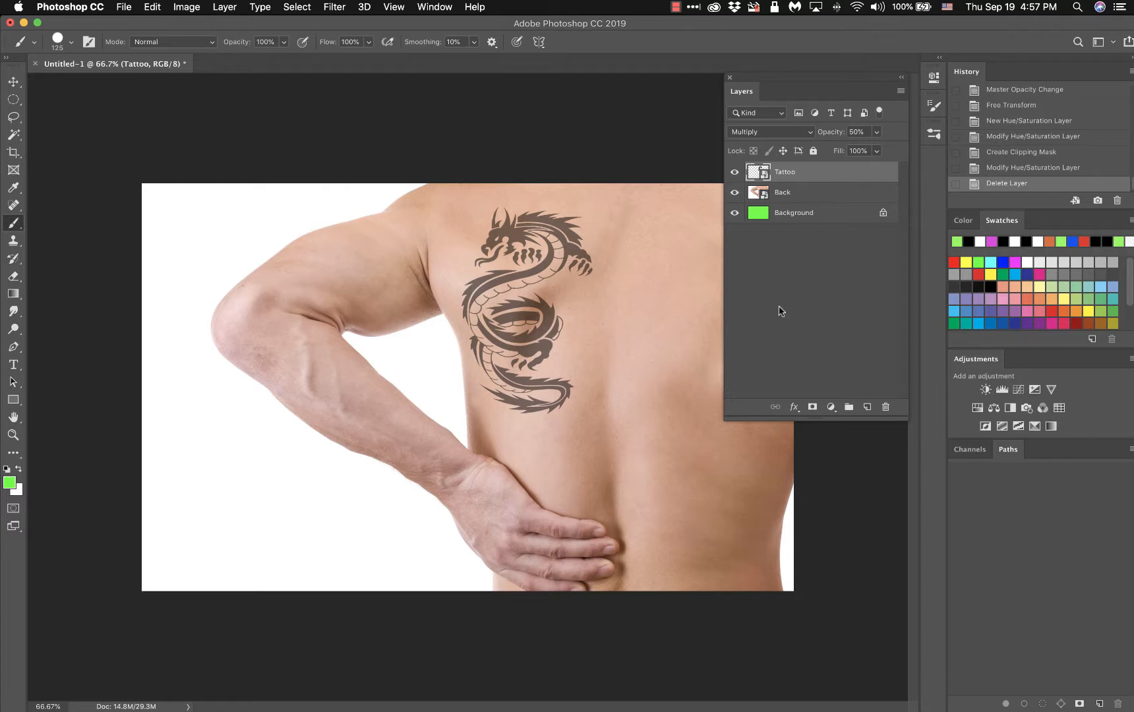
pyautogui.rightClick(836, 177)
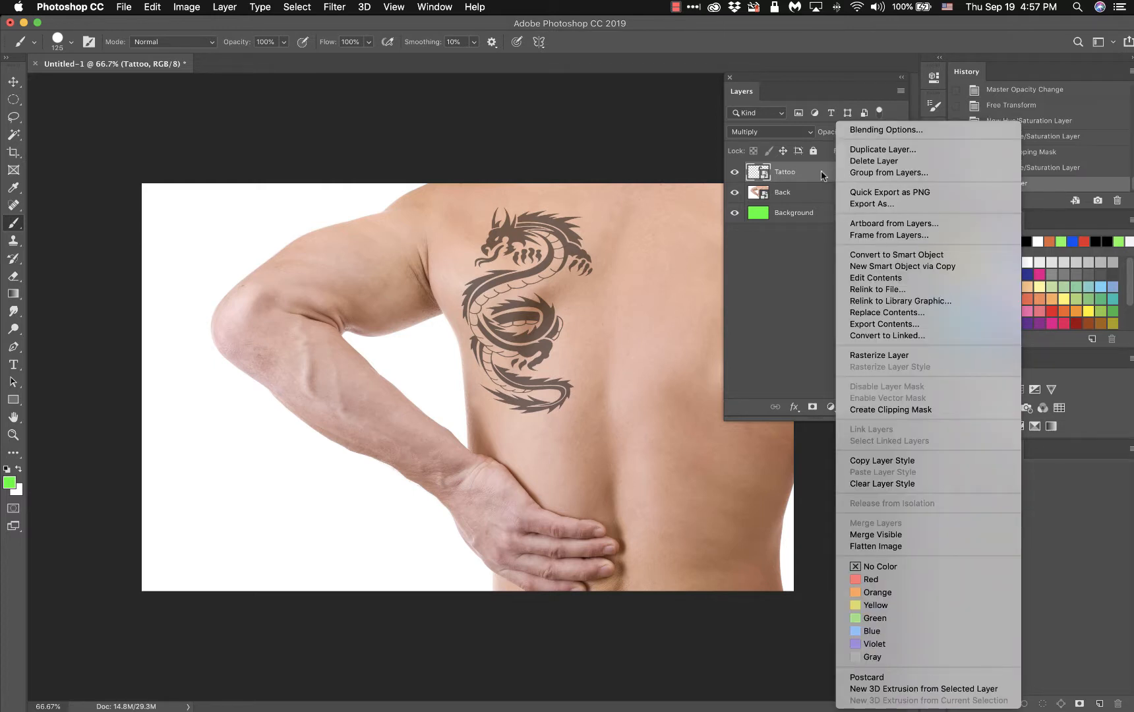
pyautogui.click(821, 173)
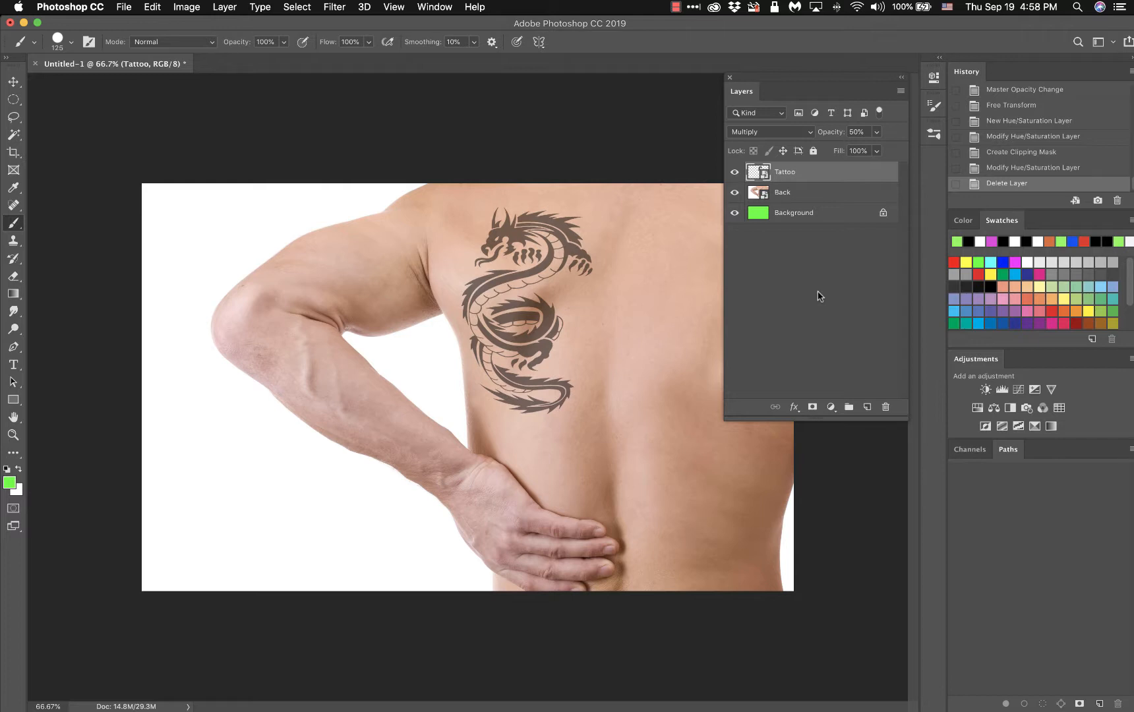
# Hide the Back layer and fill the Background layer with the white background color.
pyautogui.click(734, 193)
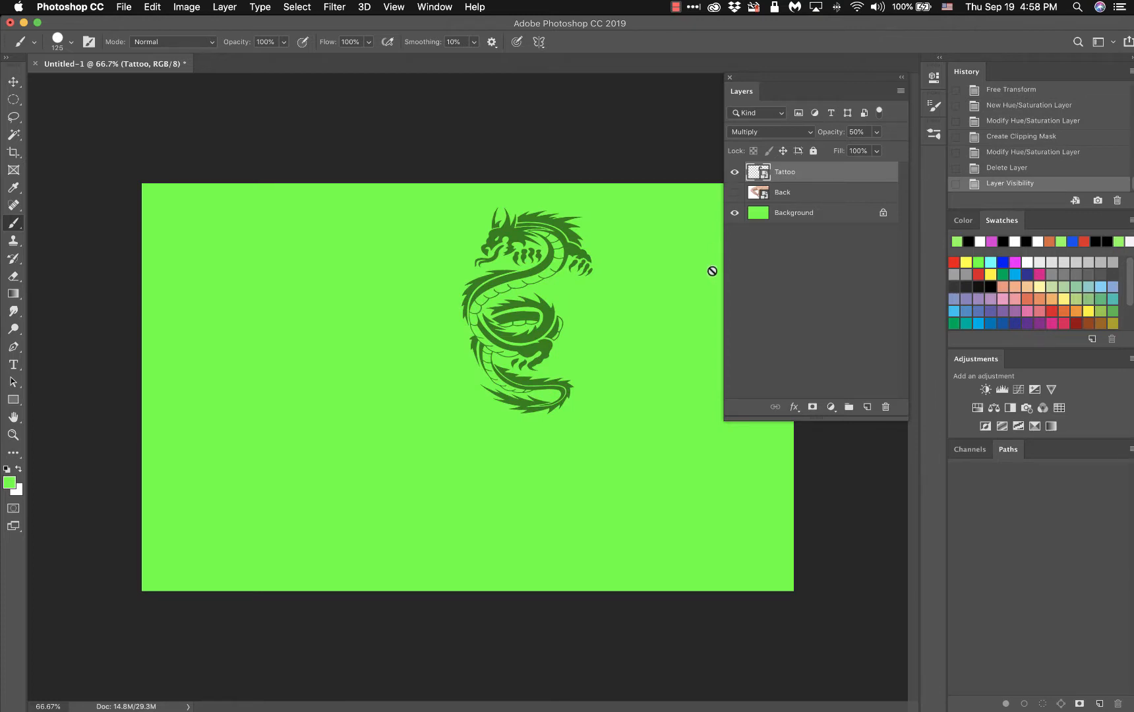
pyautogui.click(809, 214)
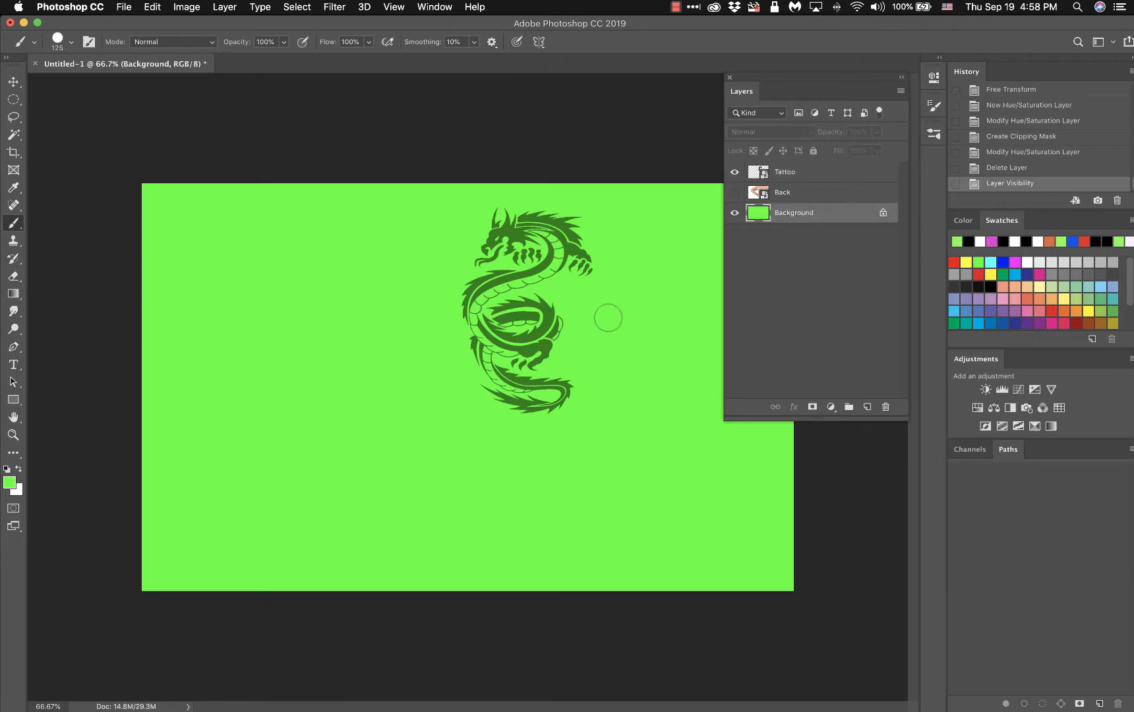
pyautogui.press('super+BackSpace')
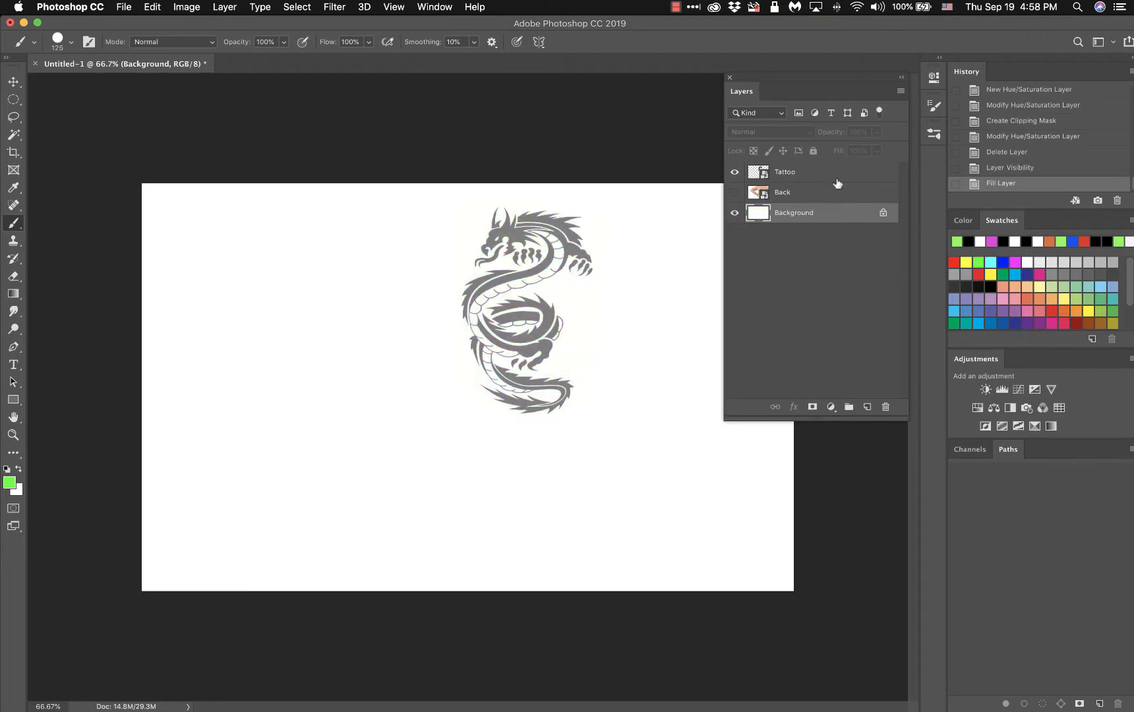
# Set the Tattoo layer's blending mode to Normal and its opacity to 100%.
pyautogui.click(818, 172)
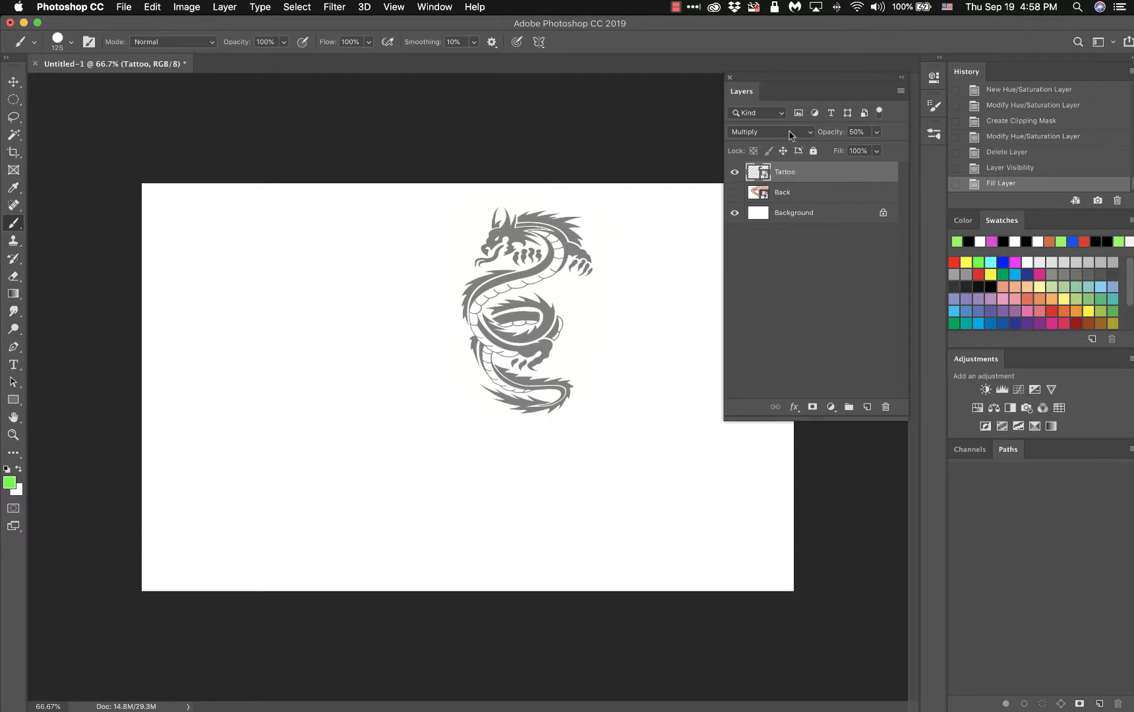
pyautogui.click(809, 133)
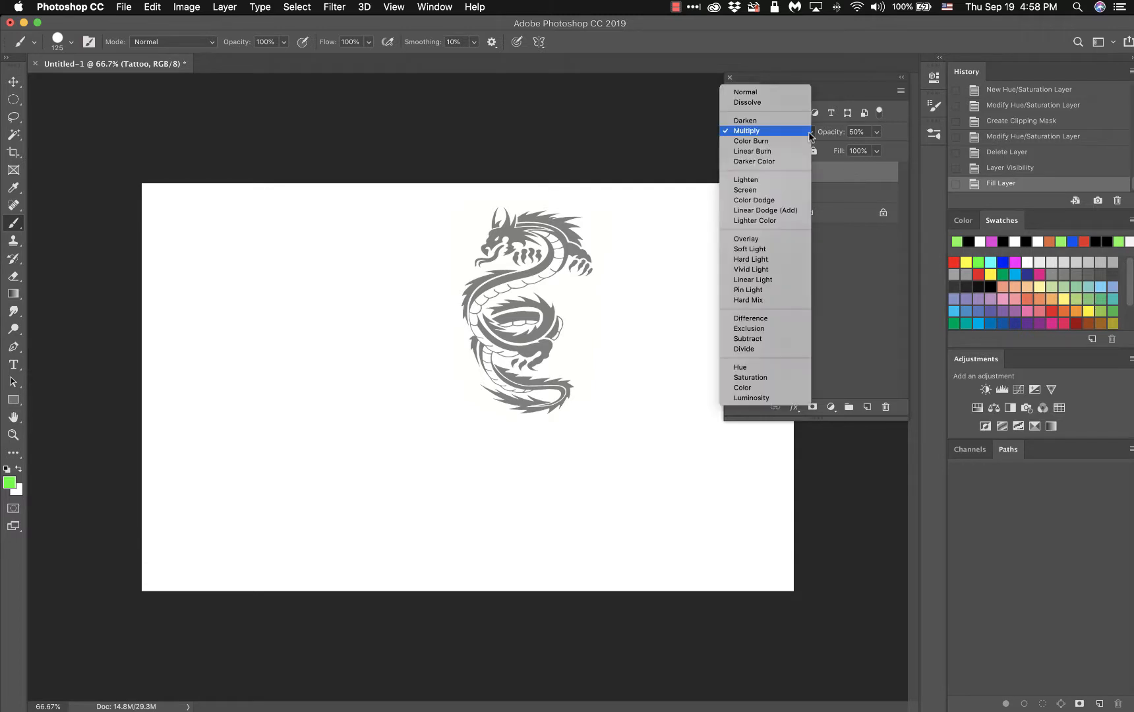
pyautogui.click(778, 92)
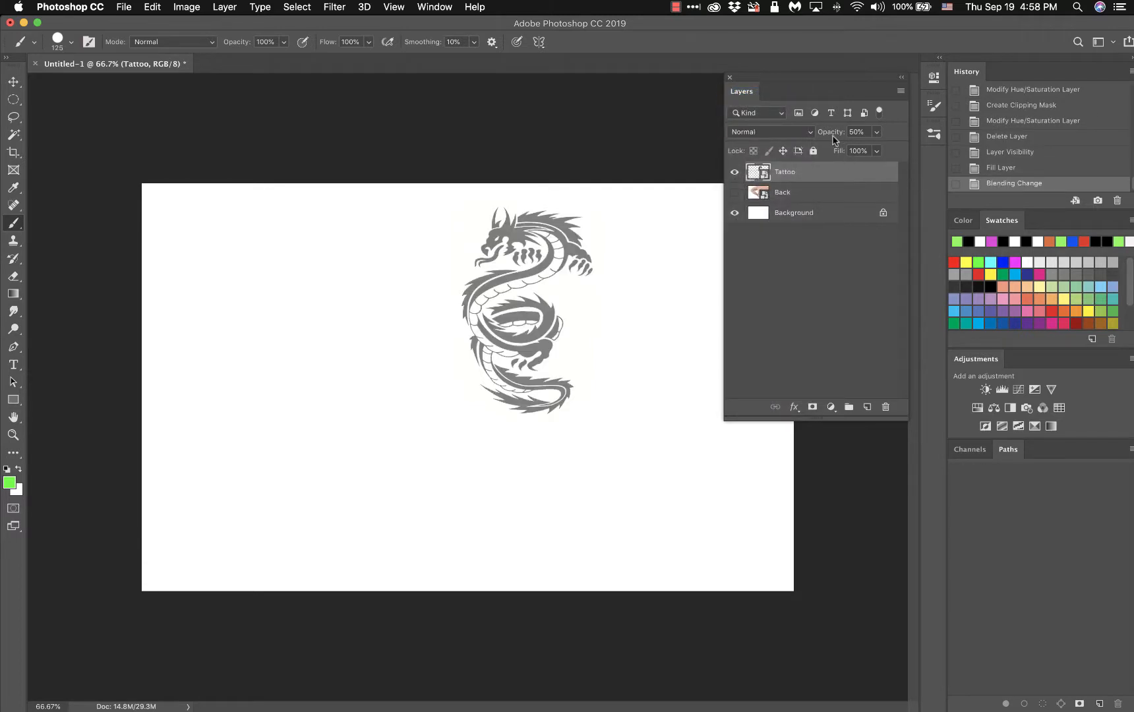
pyautogui.moveTo(829, 136); pyautogui.dragTo(897, 147)
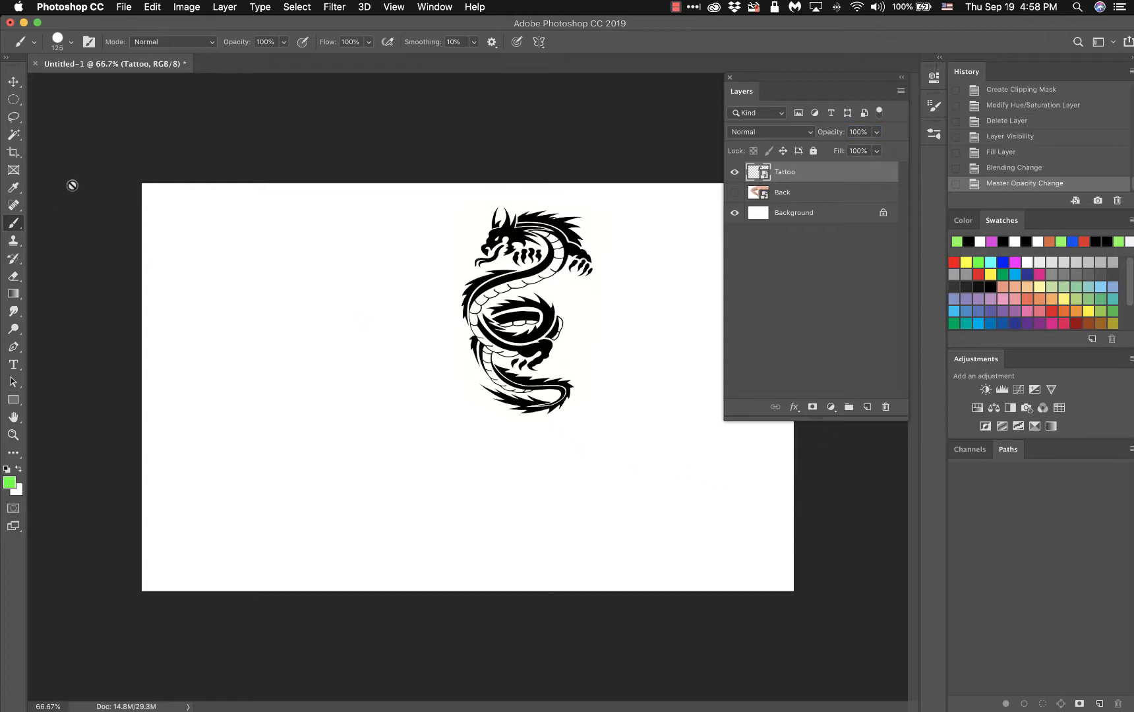
pyautogui.click(13, 82)
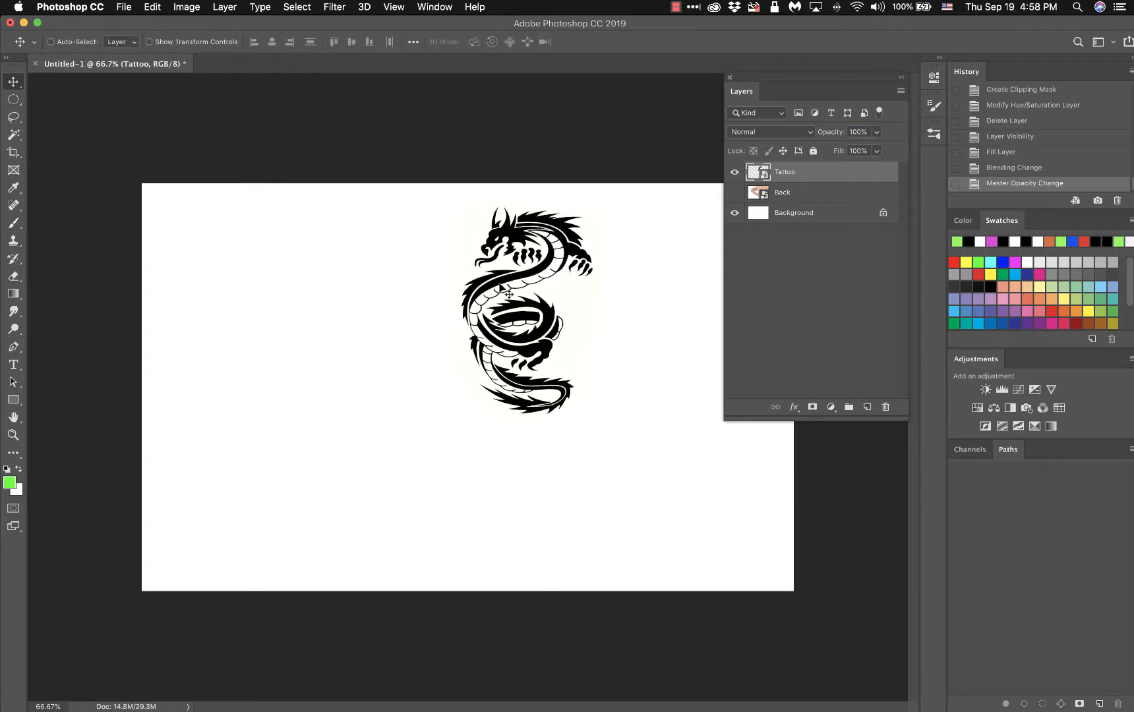
pyautogui.moveTo(502, 286); pyautogui.dragTo(445, 347)
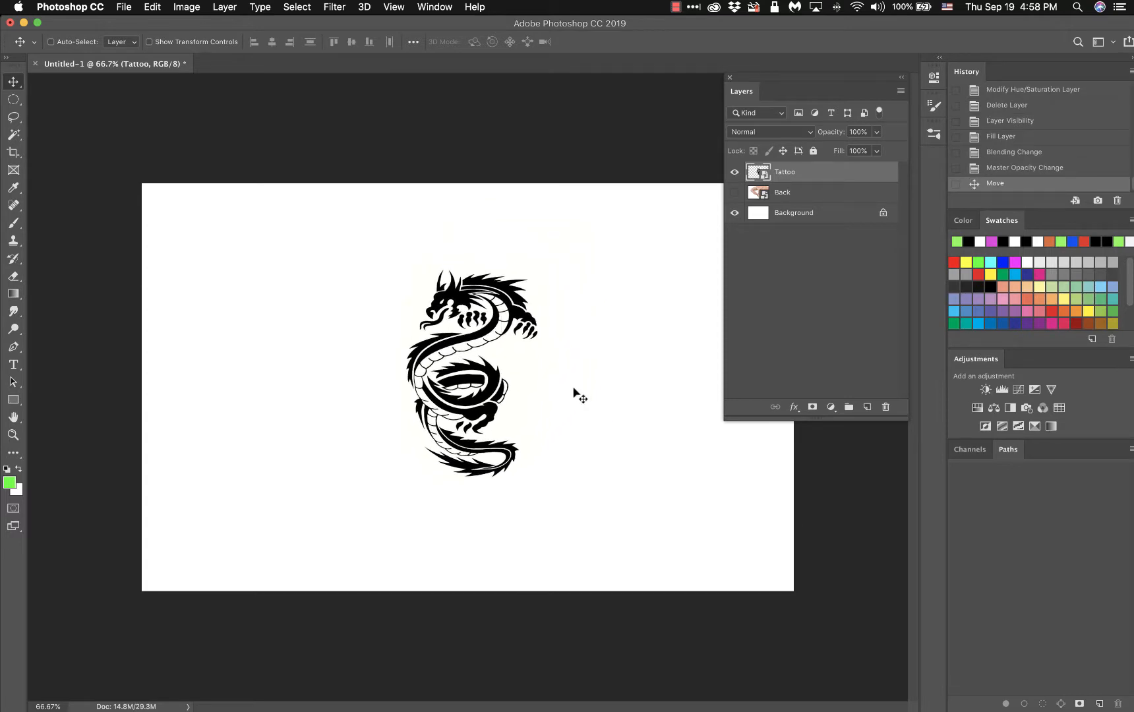
pyautogui.press('super+z')
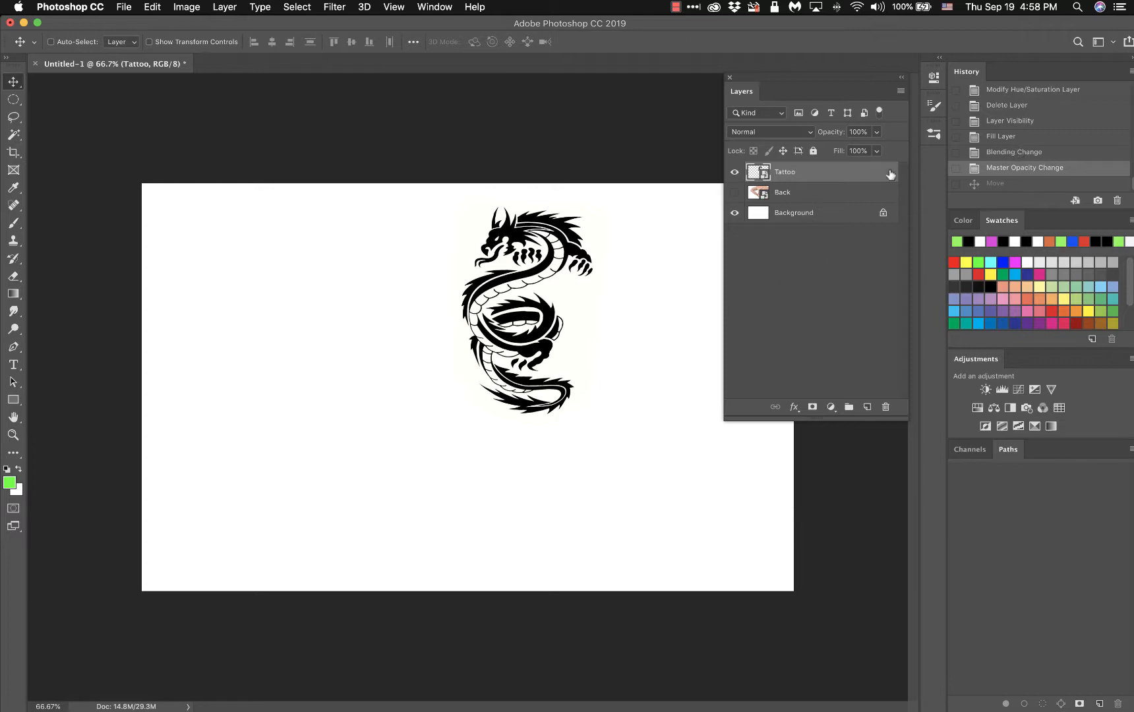
pyautogui.click(1024, 158)
pyautogui.click(1022, 169)
# Duplicate the Tattoo layer and hide the original Tattoo layer.
pyautogui.moveTo(817, 178); pyautogui.dragTo(866, 406)
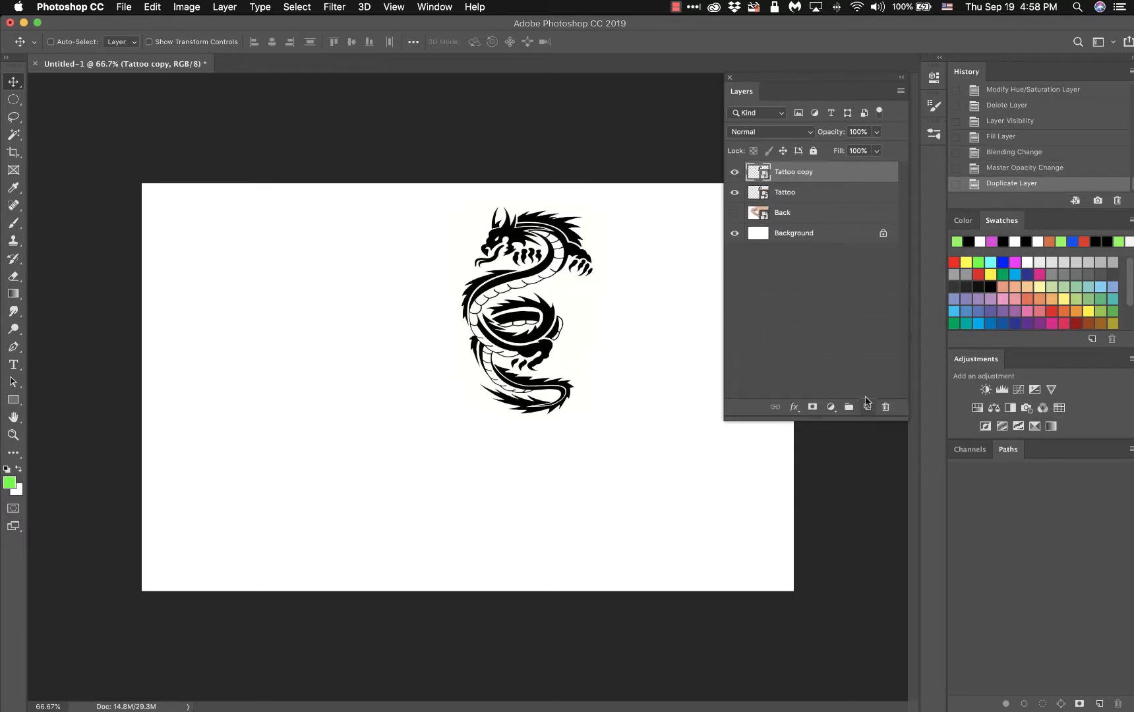
pyautogui.click(734, 195)
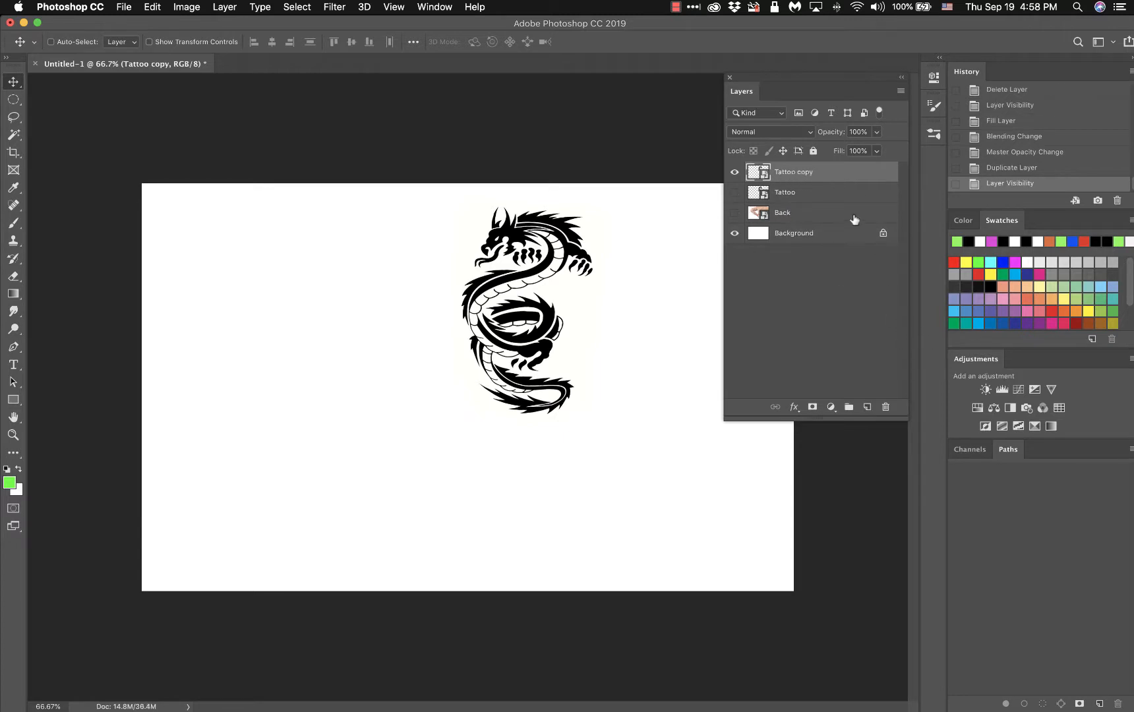
# Enlarge the Tattoo copy to about 99.9% scale, straighten it to 0.68 degrees, place it near the canvas center, and apply the transform.
pyautogui.press('super')
pyautogui.press('super+t')
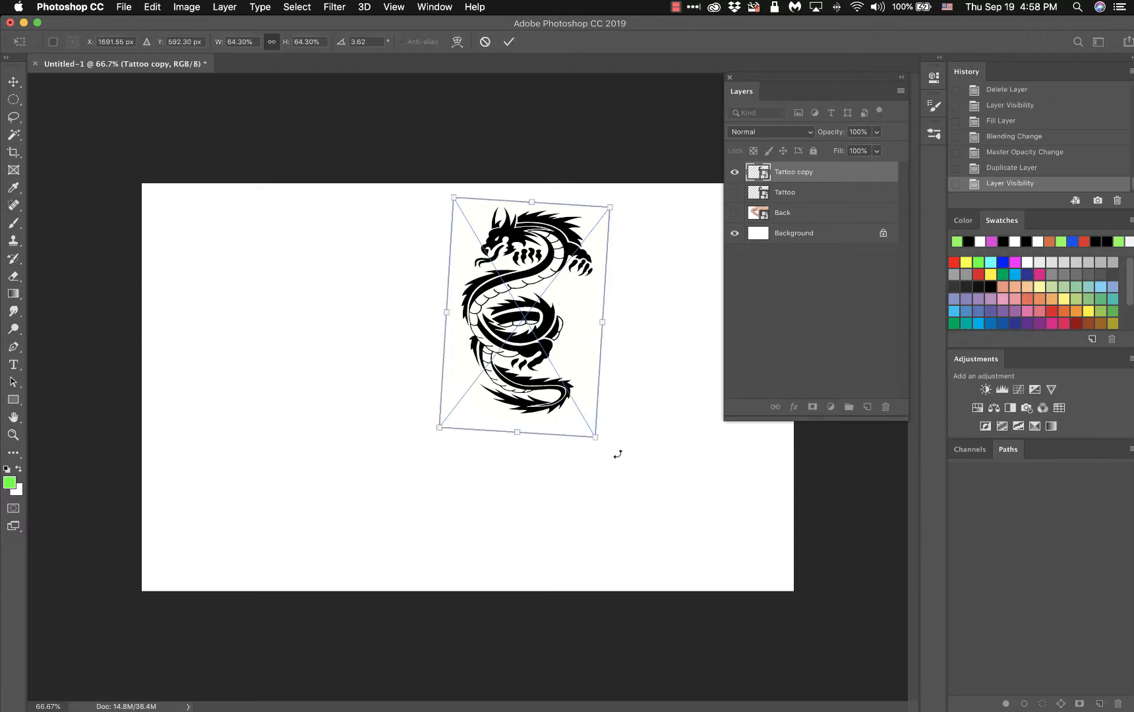
pyautogui.moveTo(618, 453); pyautogui.dragTo(689, 561)
pyautogui.moveTo(422, 562); pyautogui.dragTo(418, 563)
pyautogui.moveTo(575, 432); pyautogui.dragTo(485, 437)
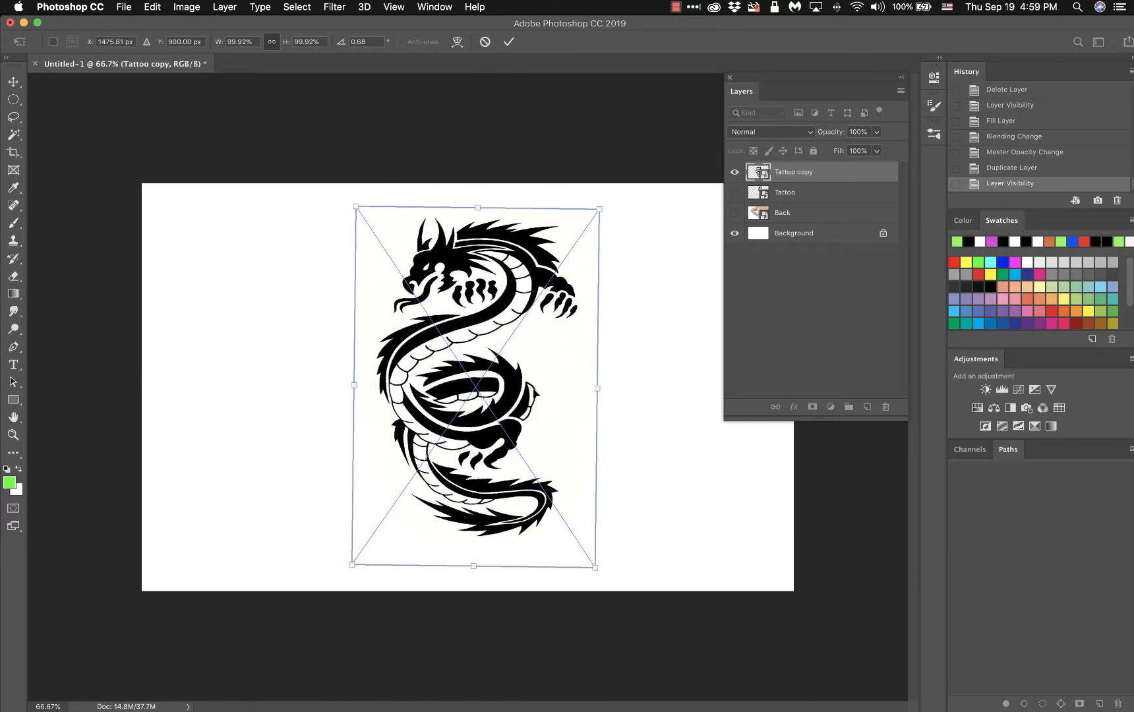
pyautogui.press('Return')
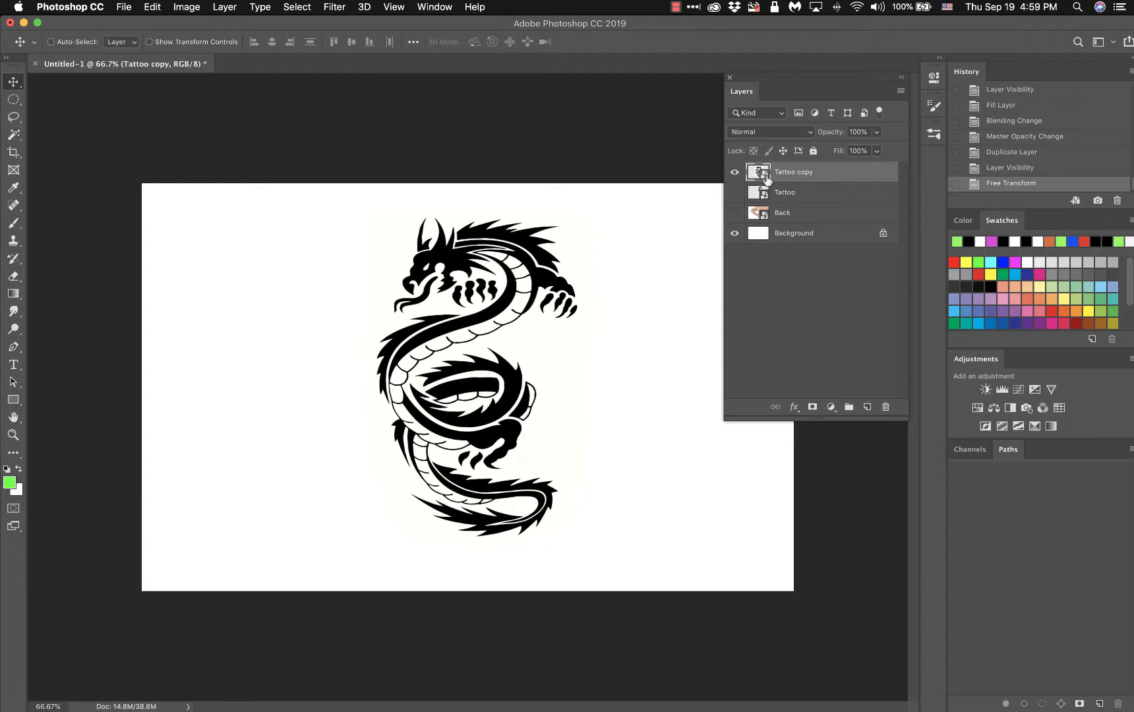
# Rasterize the Tattoo copy layer and choose the Magic Wand tool.
pyautogui.rightClick(835, 176)
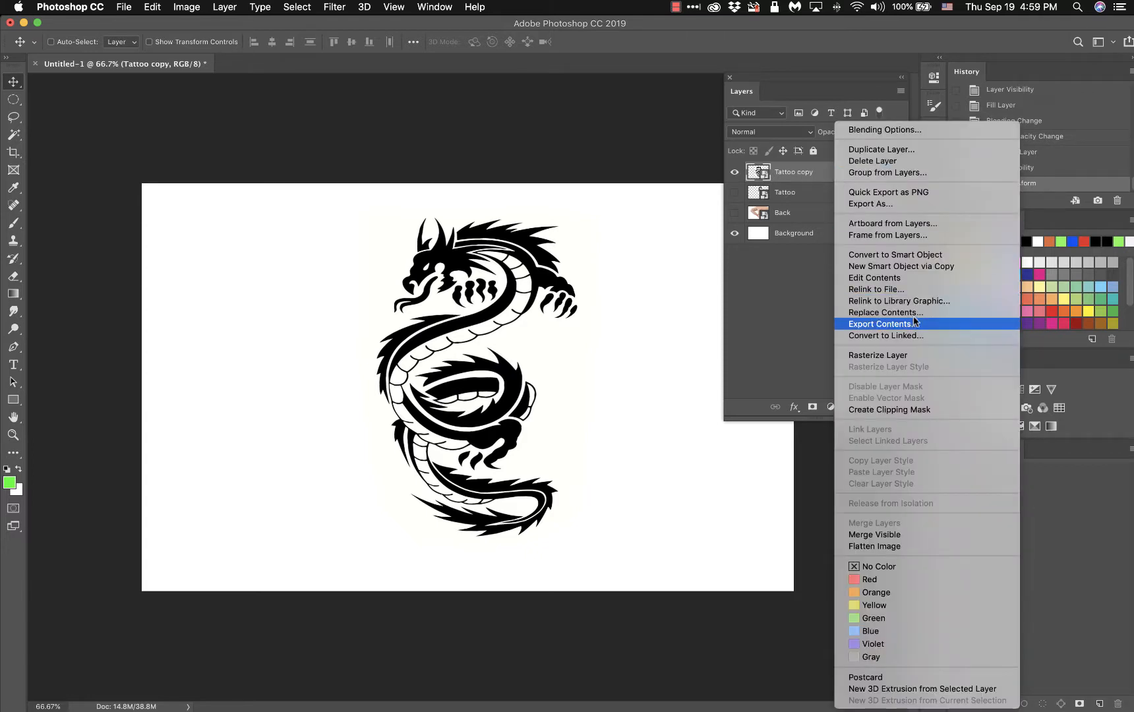
pyautogui.click(872, 356)
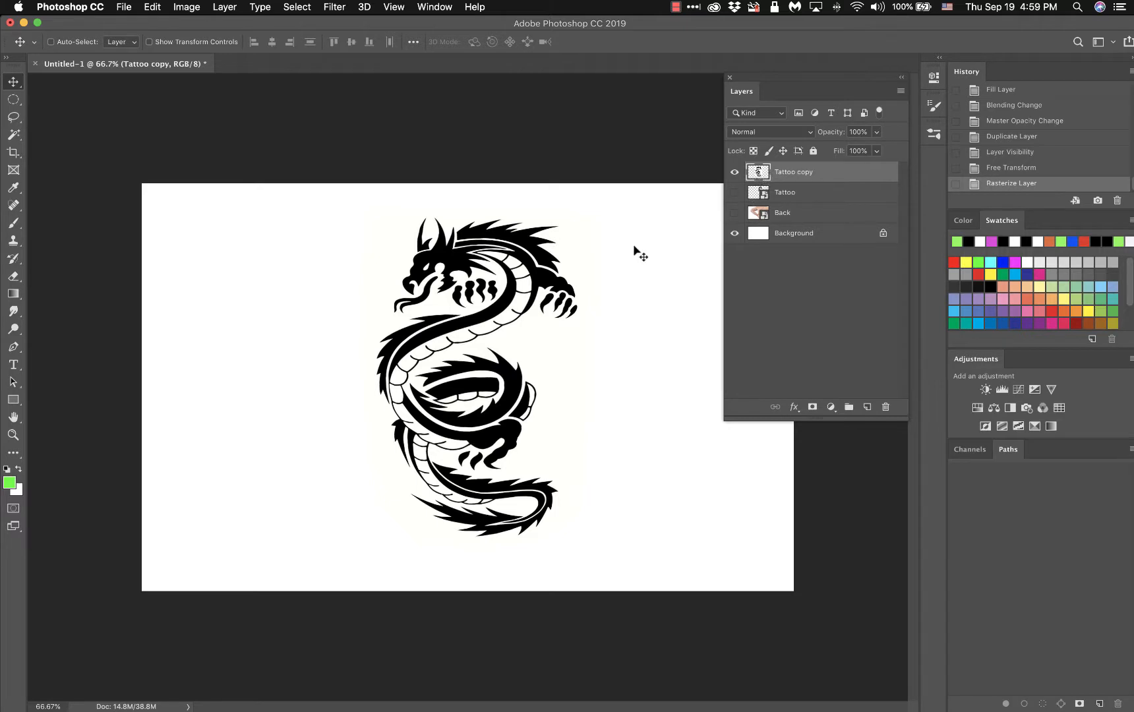
pyautogui.click(14, 134)
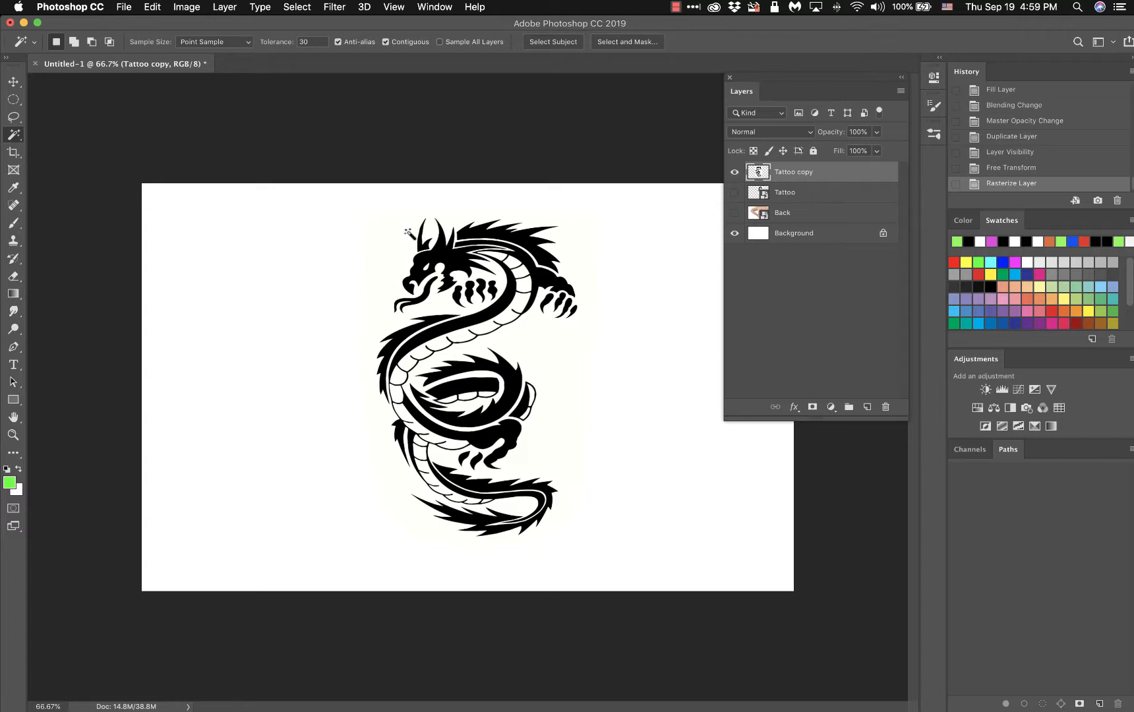
# Fill the Background layer with the green foreground color and make the Tattoo copy layer active again.
pyautogui.click(808, 235)
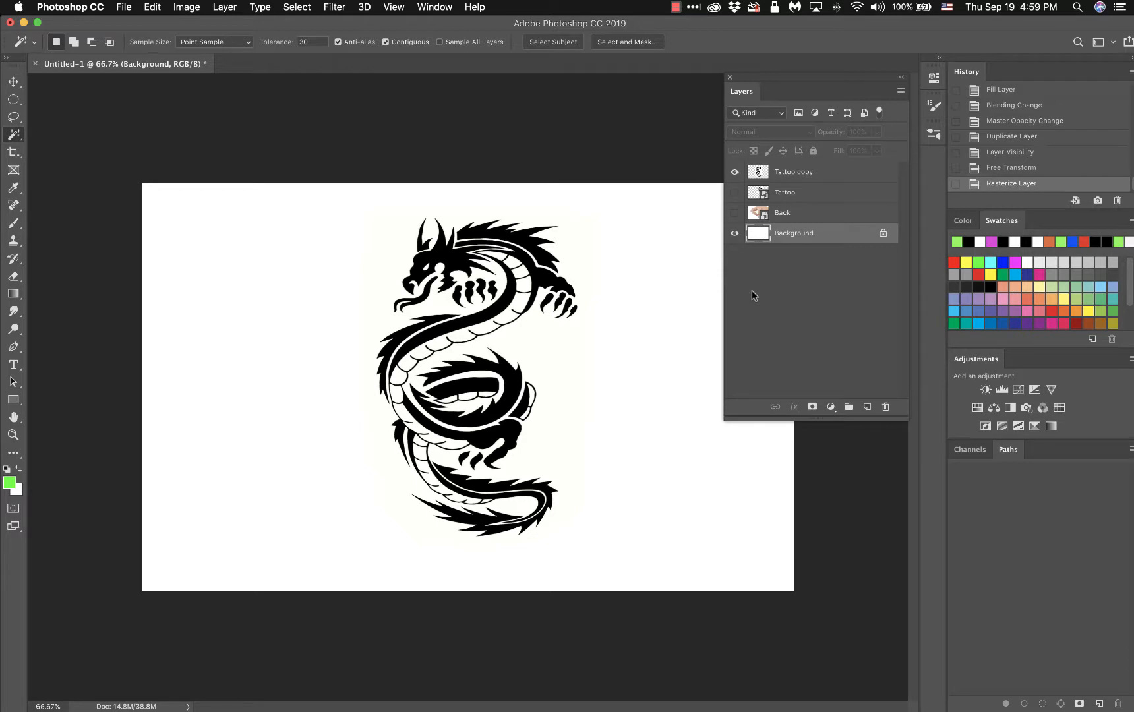
pyautogui.hotkey('alt', 'BackSpace')
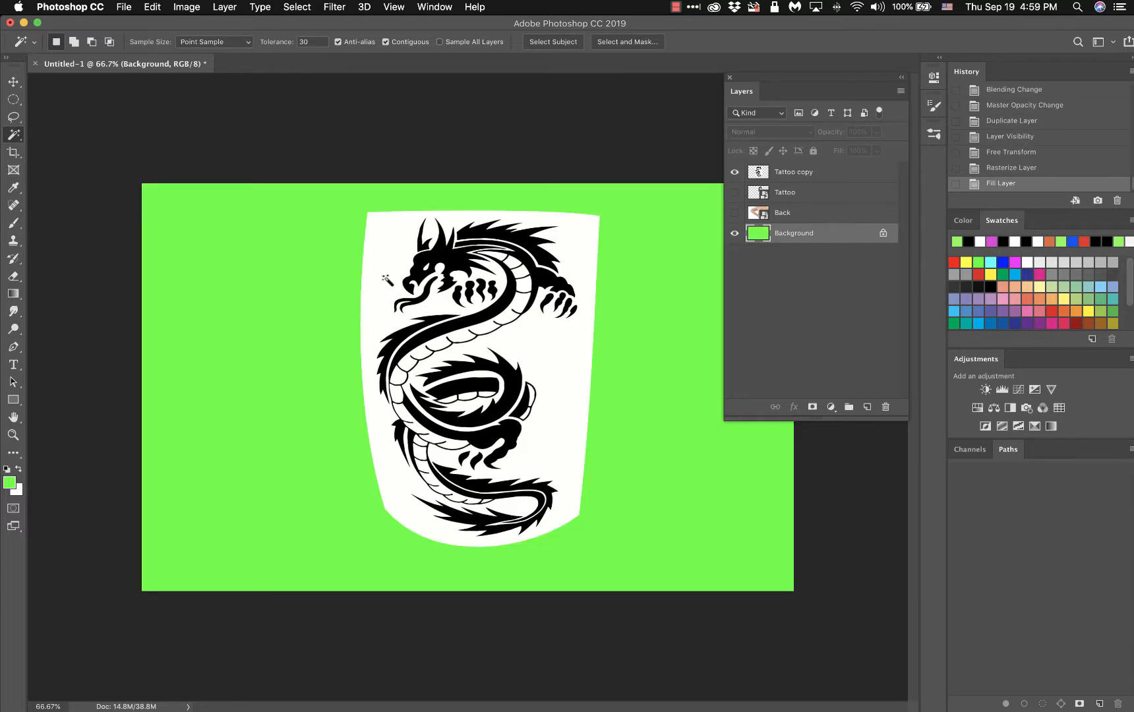
pyautogui.click(826, 177)
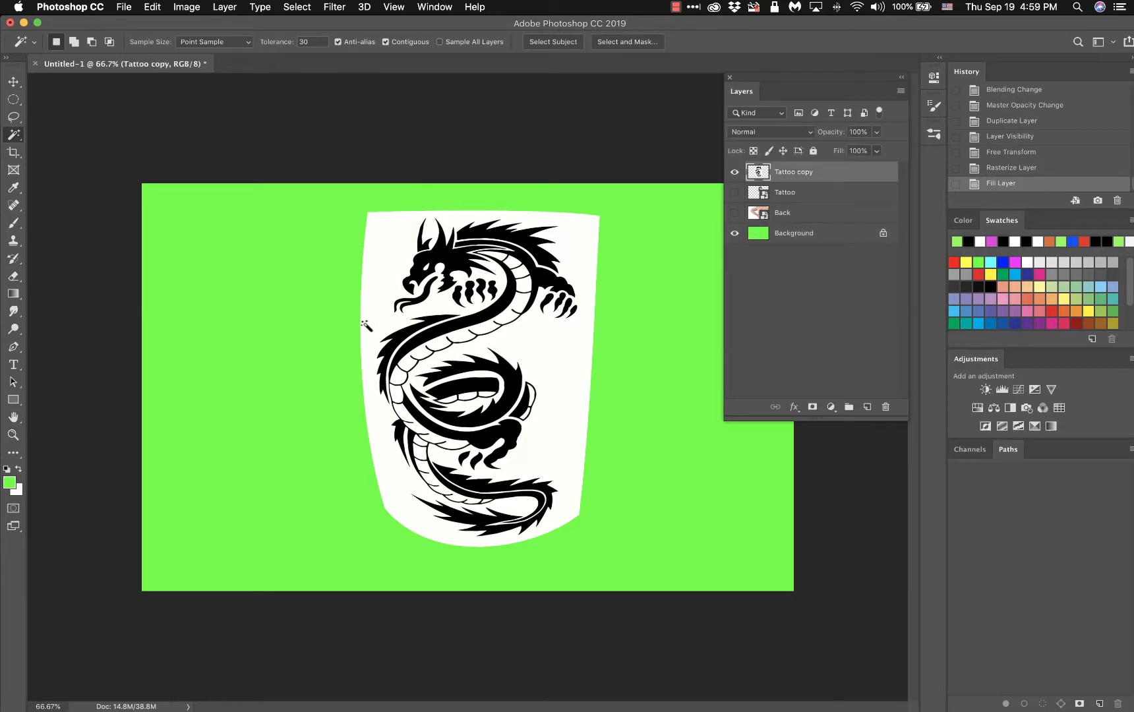
# Select the white area around the dragon on the Tattoo copy layer with the Magic Wand and extend the selection to similar pixels.
pyautogui.click(382, 287)
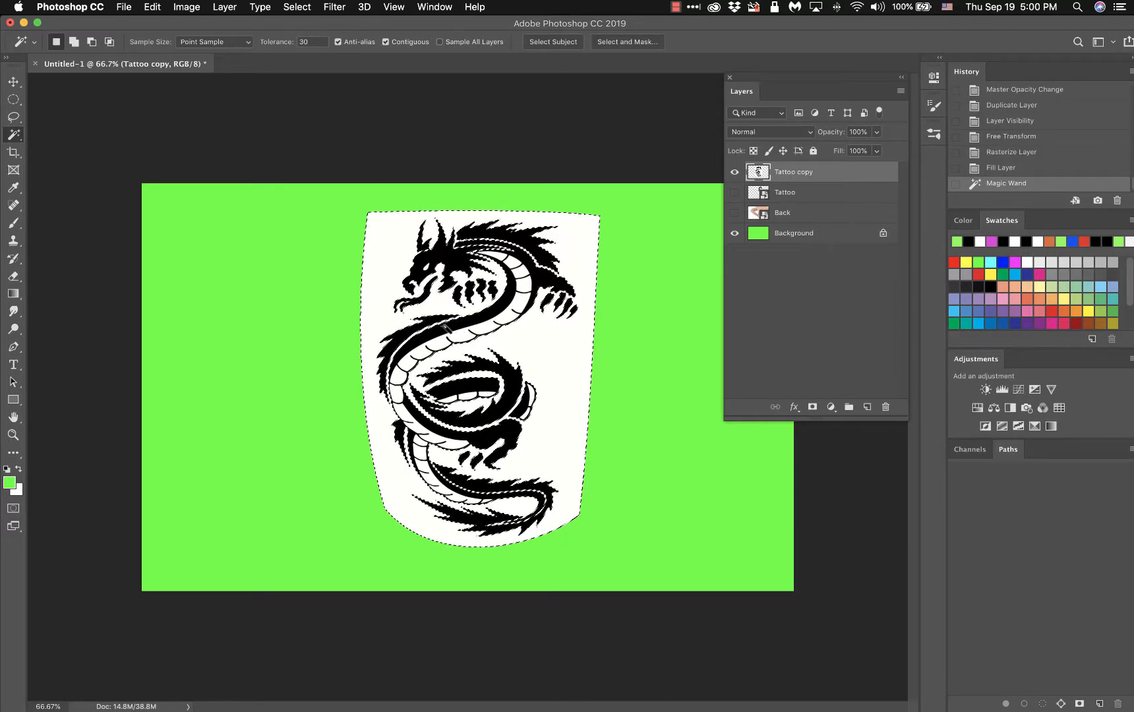
pyautogui.press('shift')
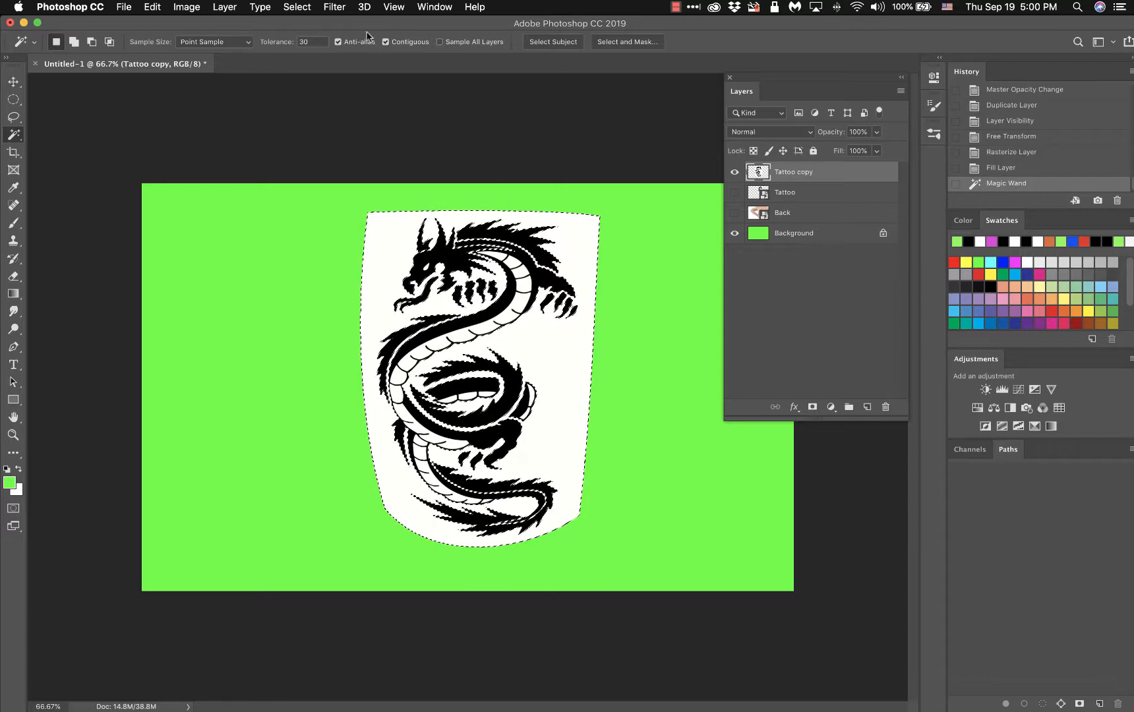
pyautogui.click(301, 8)
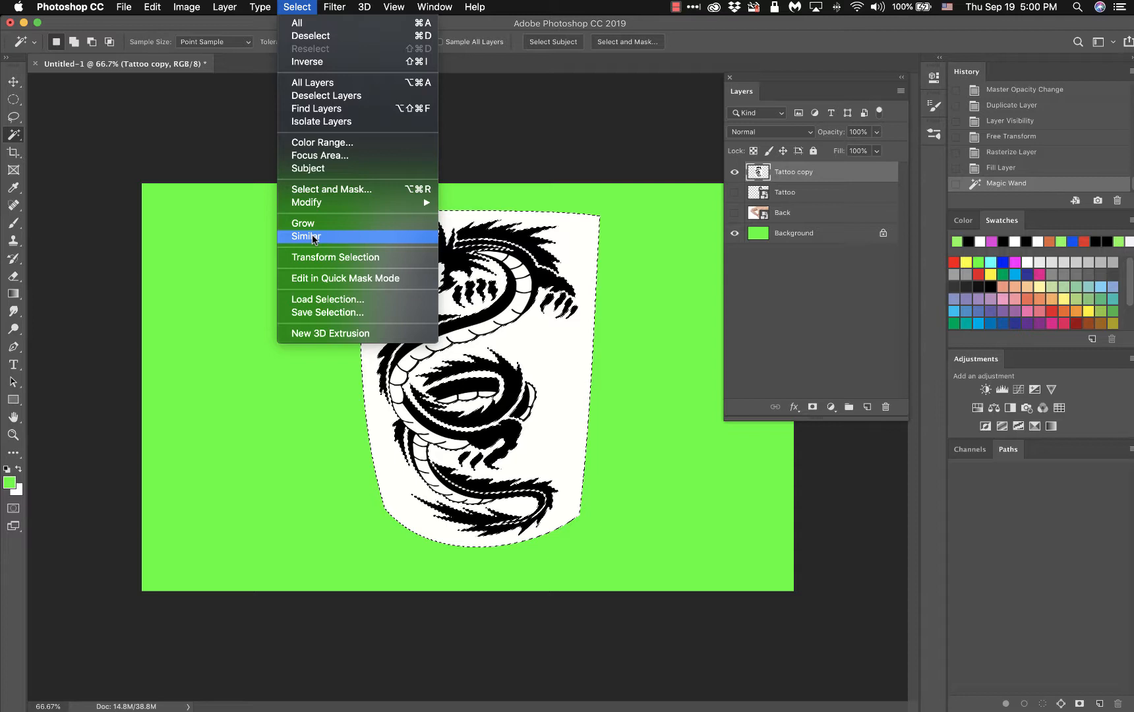
pyautogui.click(353, 237)
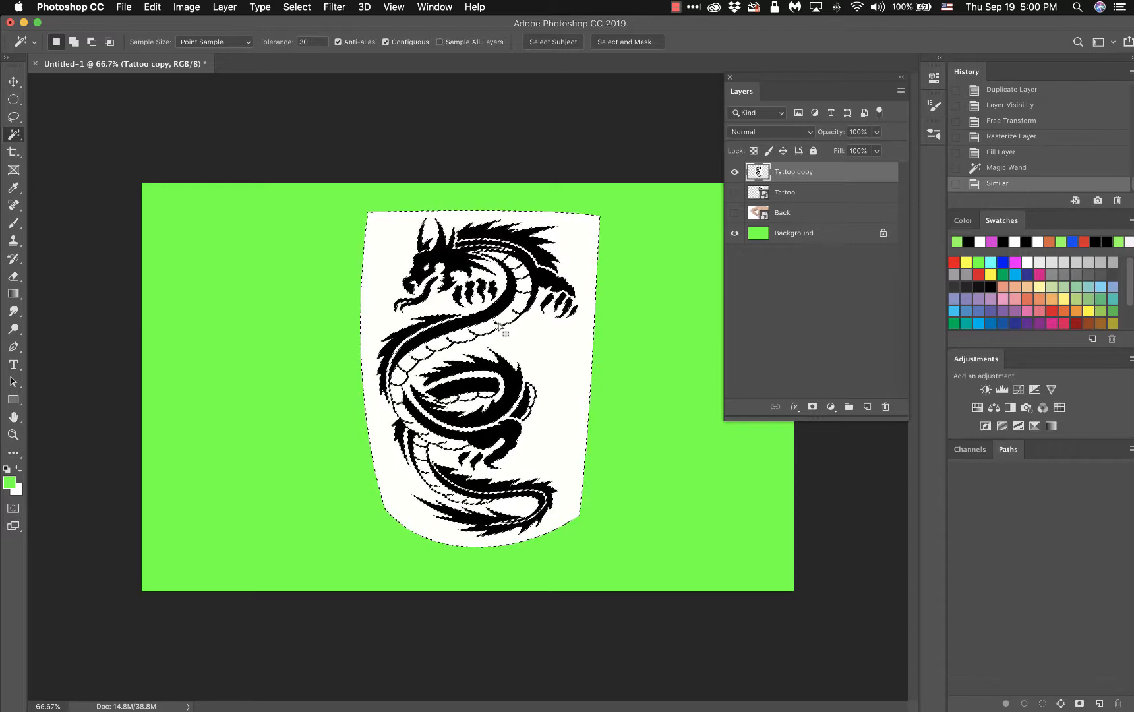
# Delete the selected white areas from the Tattoo copy layer and undo the deletion.
pyautogui.press('Delete')
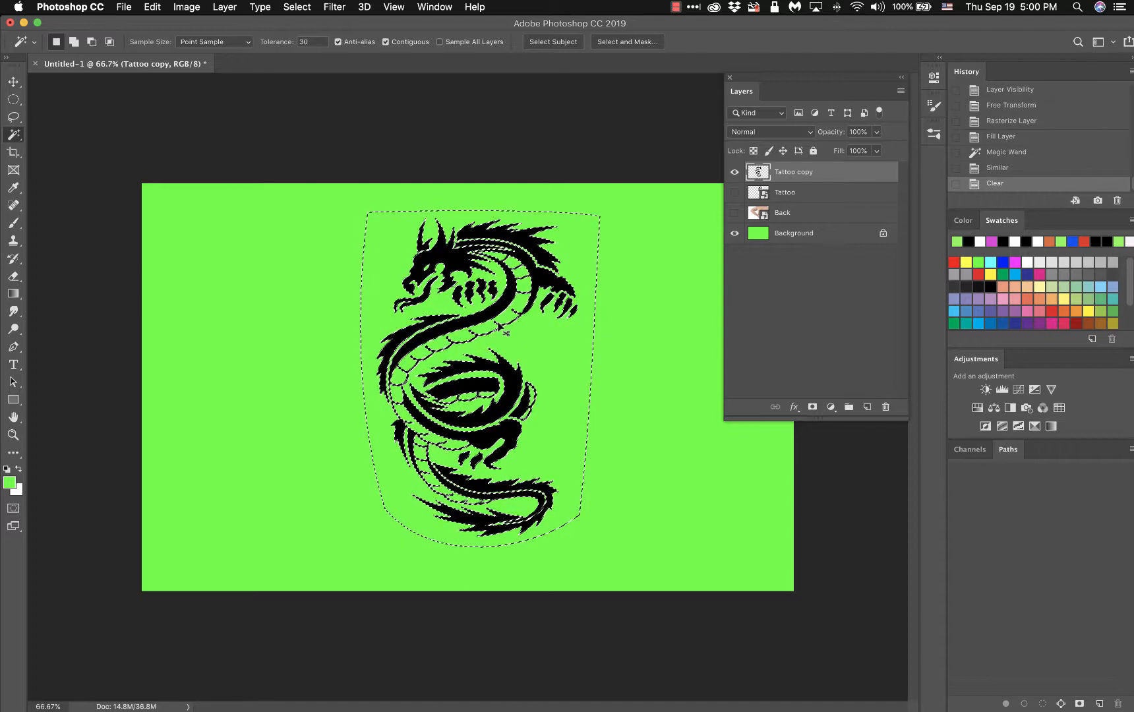
pyautogui.press('super+z')
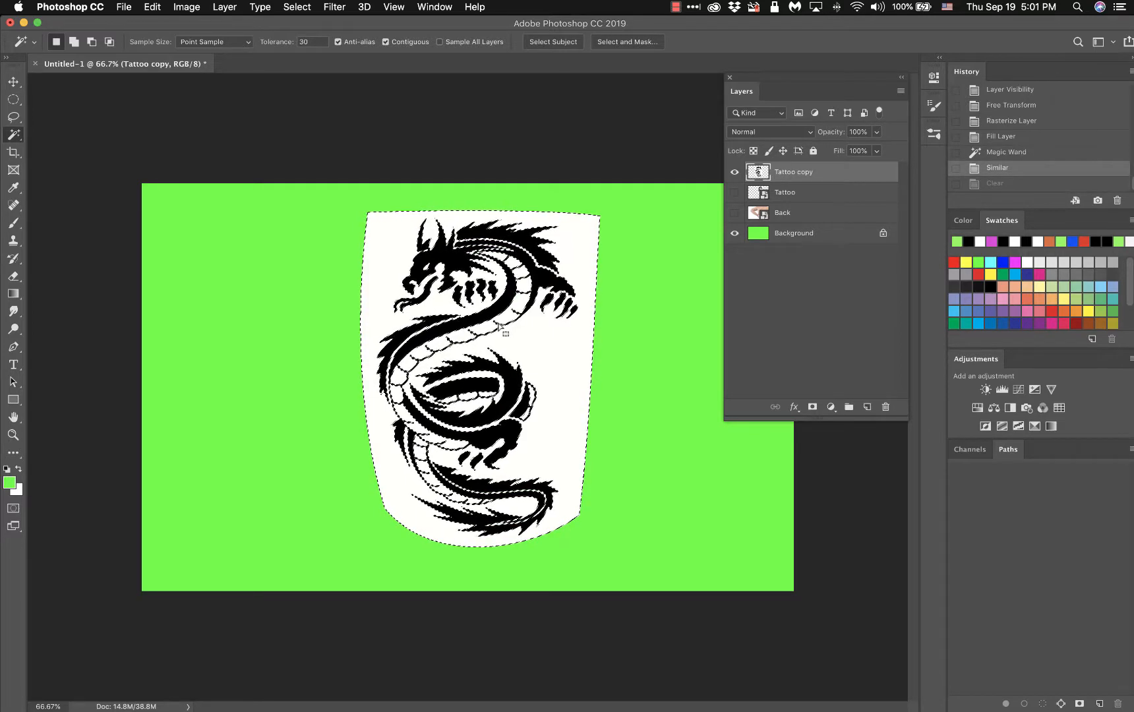
# Try masking the Tattoo copy layer with the selection and inverting the mask, and revert to the Magic Wand history state.
pyautogui.click(812, 407)
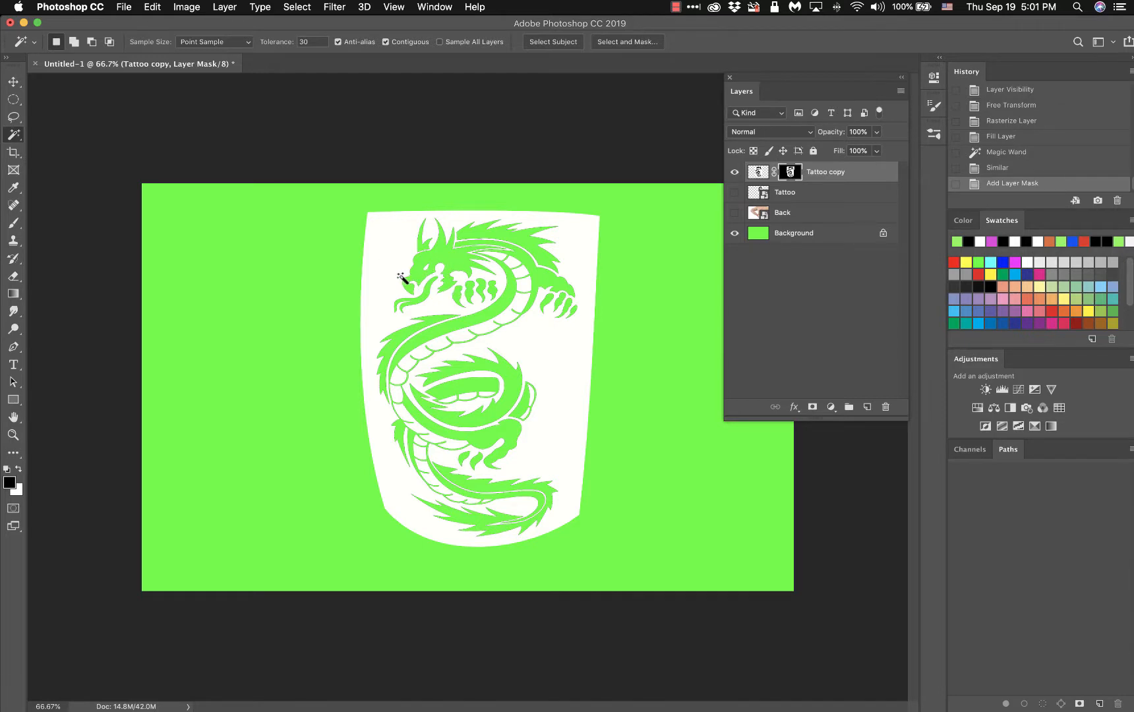
pyautogui.click(188, 8)
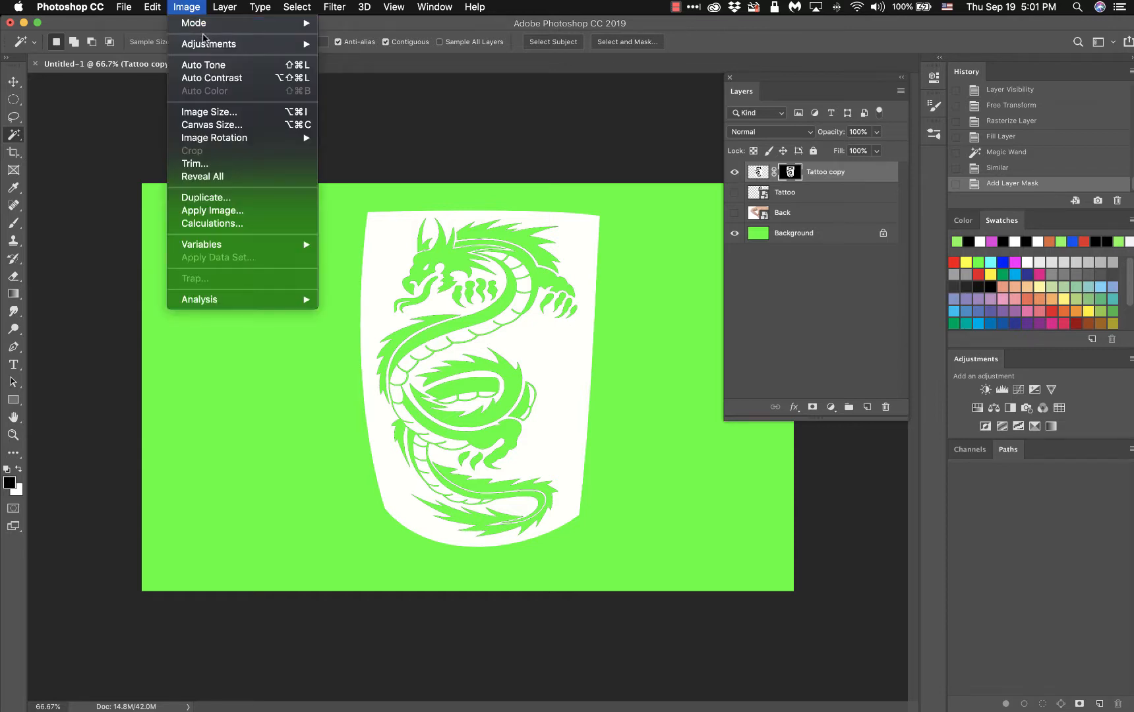
pyautogui.moveTo(209, 43)
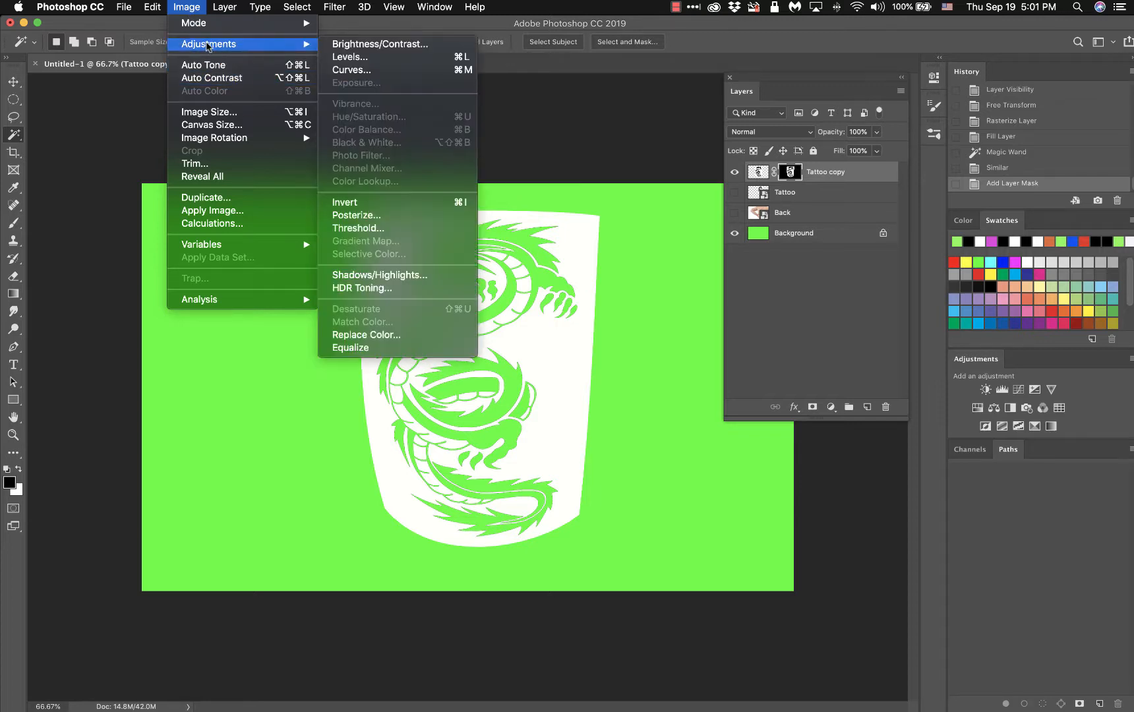
pyautogui.click(359, 203)
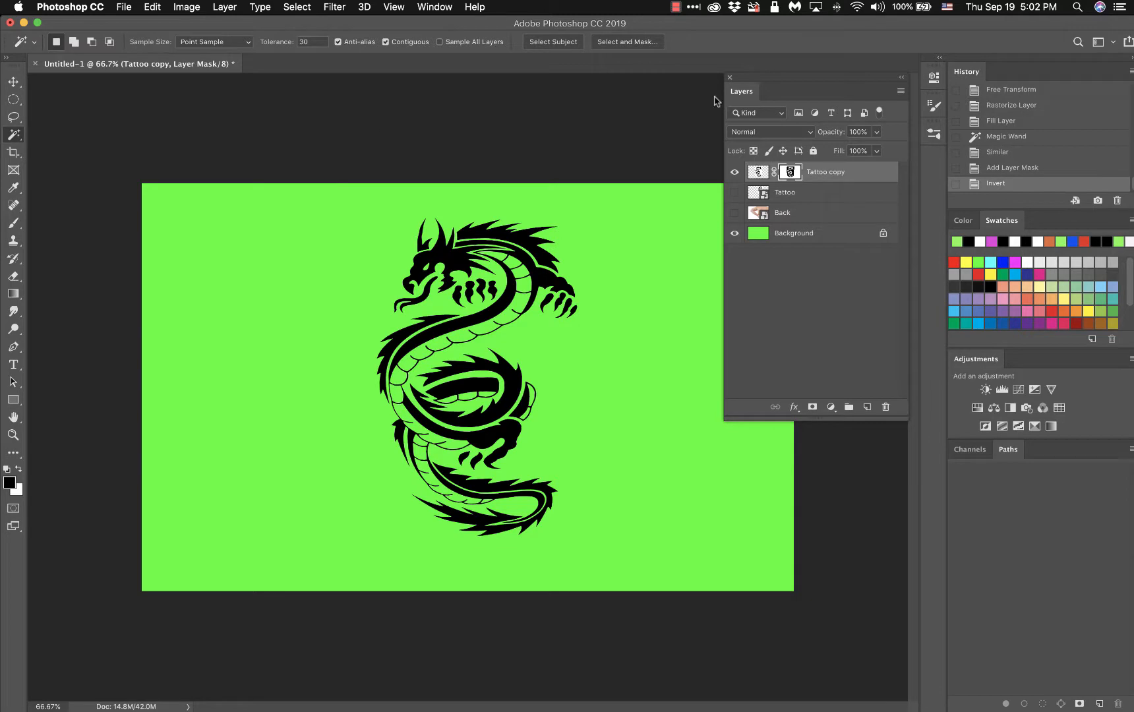
pyautogui.click(1001, 137)
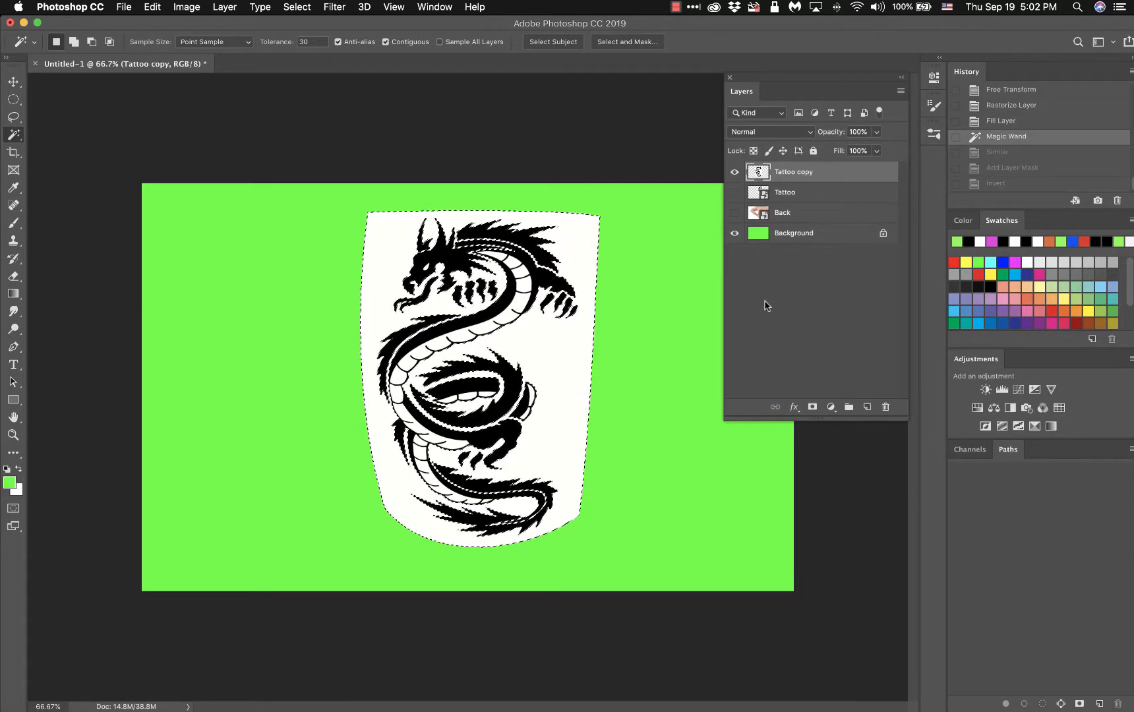
# Delete only the outer white area around the dragon on Tattoo copy, and revert to the Magic Wand history state.
pyautogui.press('Delete')
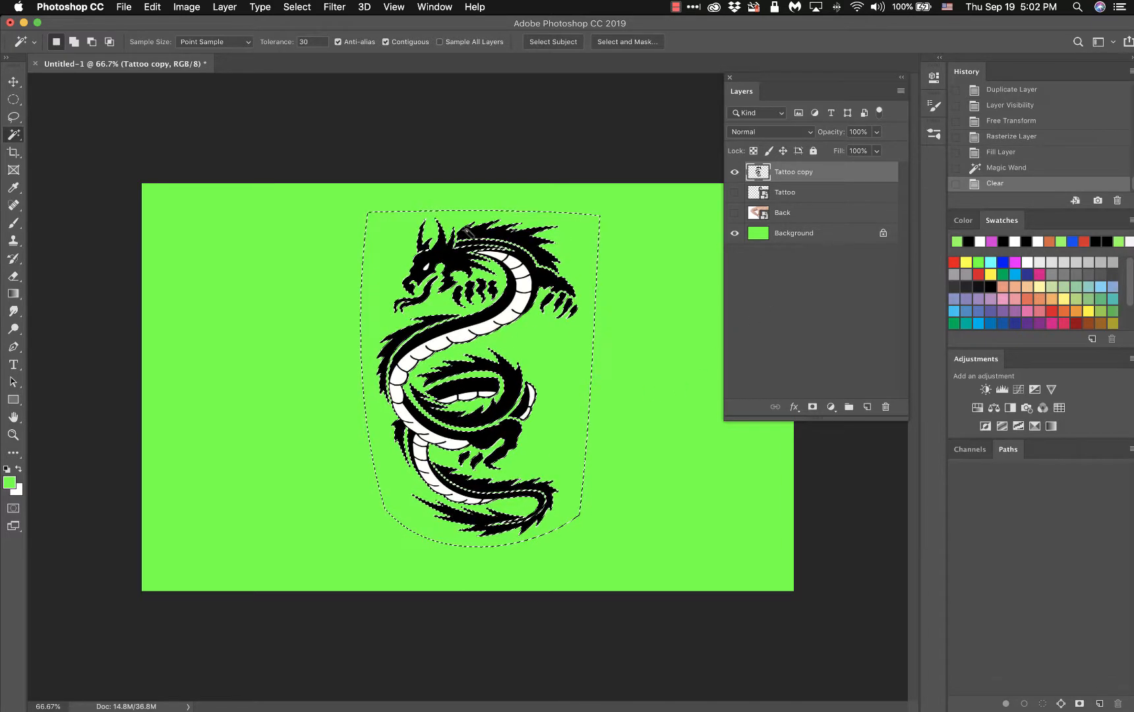
pyautogui.click(297, 7)
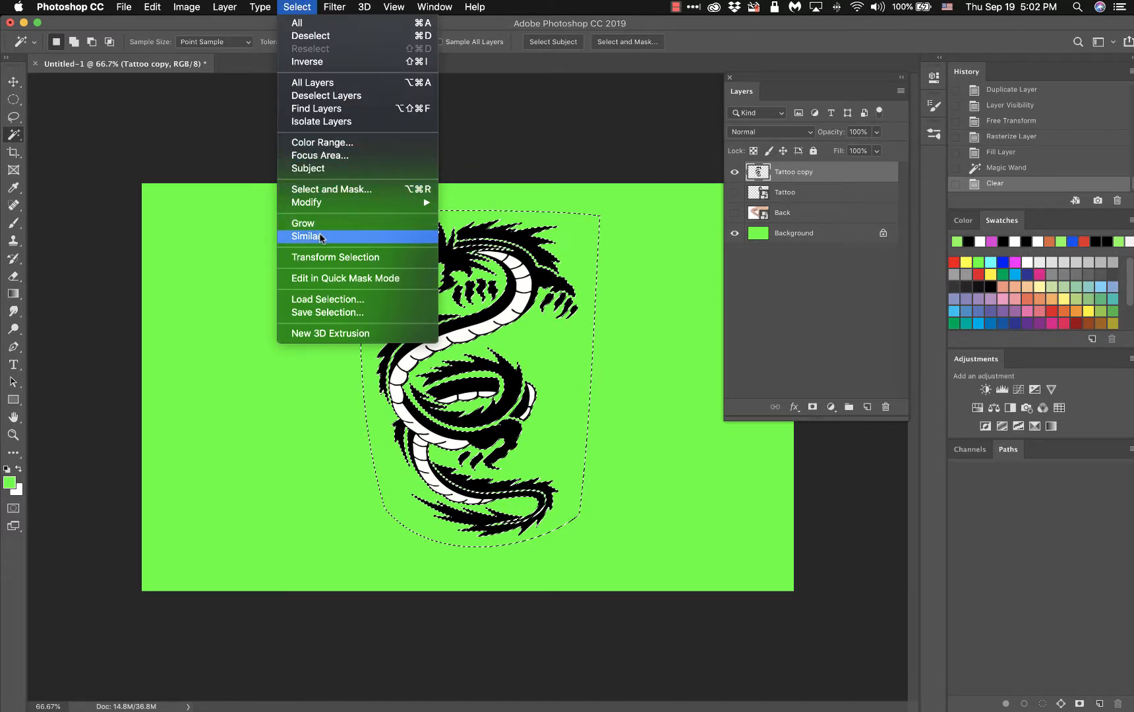
pyautogui.click(807, 294)
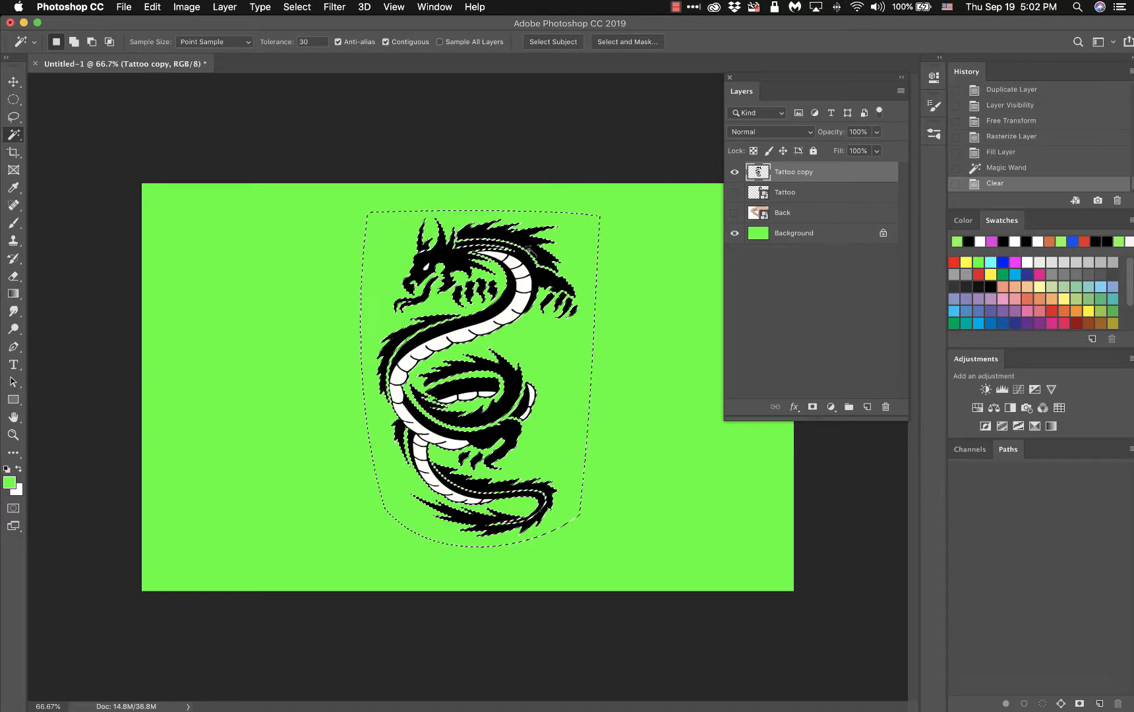
pyautogui.click(1016, 169)
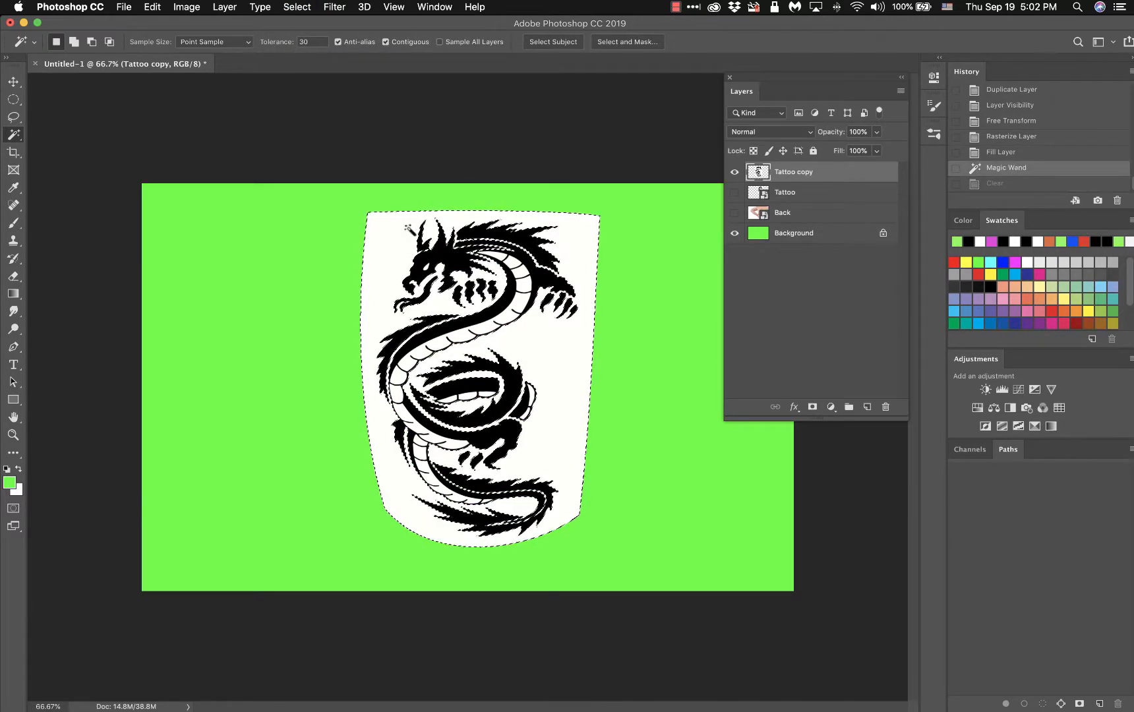
# Extend the selection to all similar white areas, delete them from the Tattoo copy layer, and deselect.
pyautogui.click(296, 6)
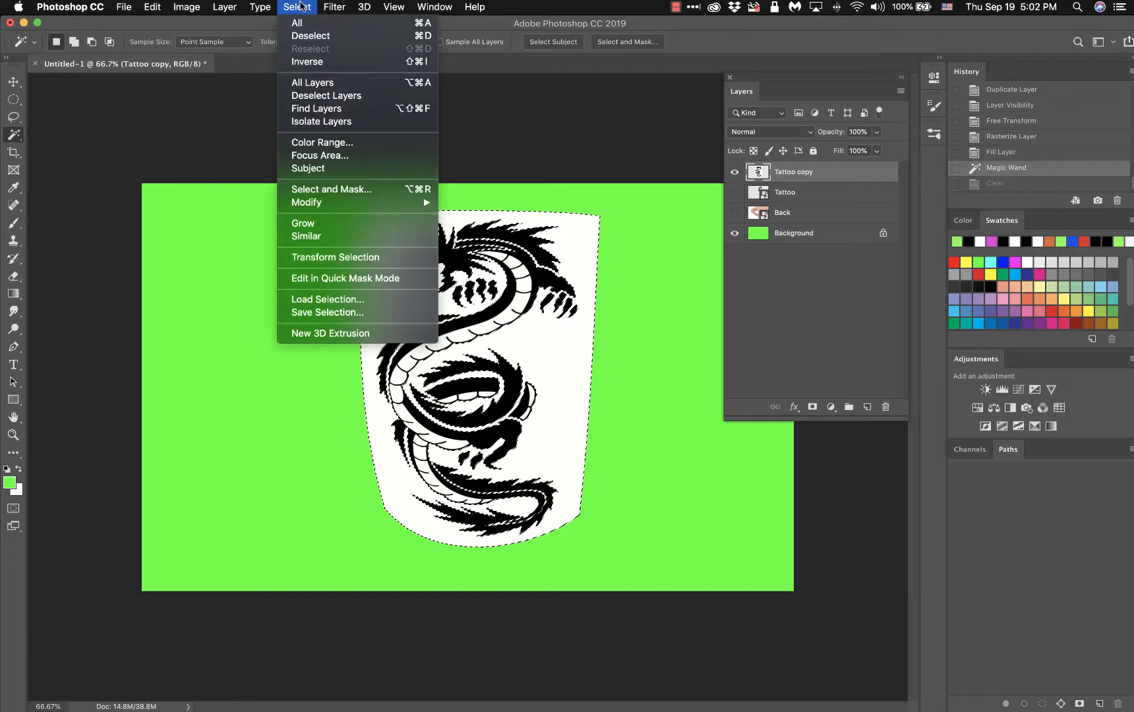
pyautogui.click(306, 236)
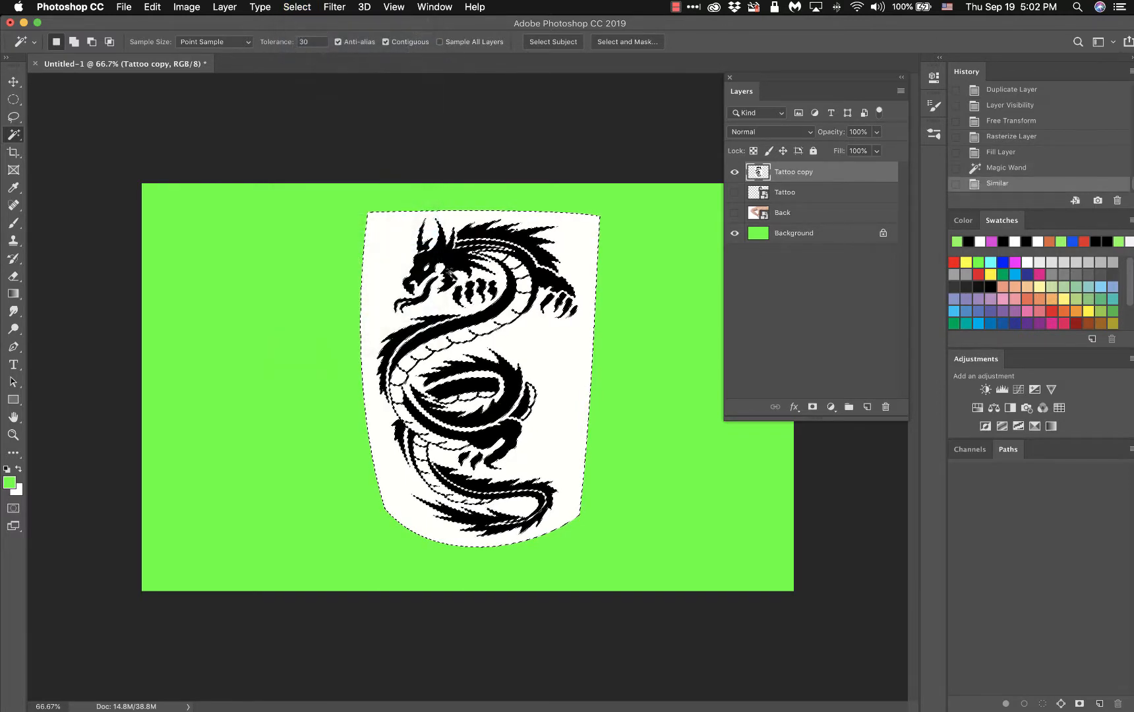
pyautogui.press('Delete')
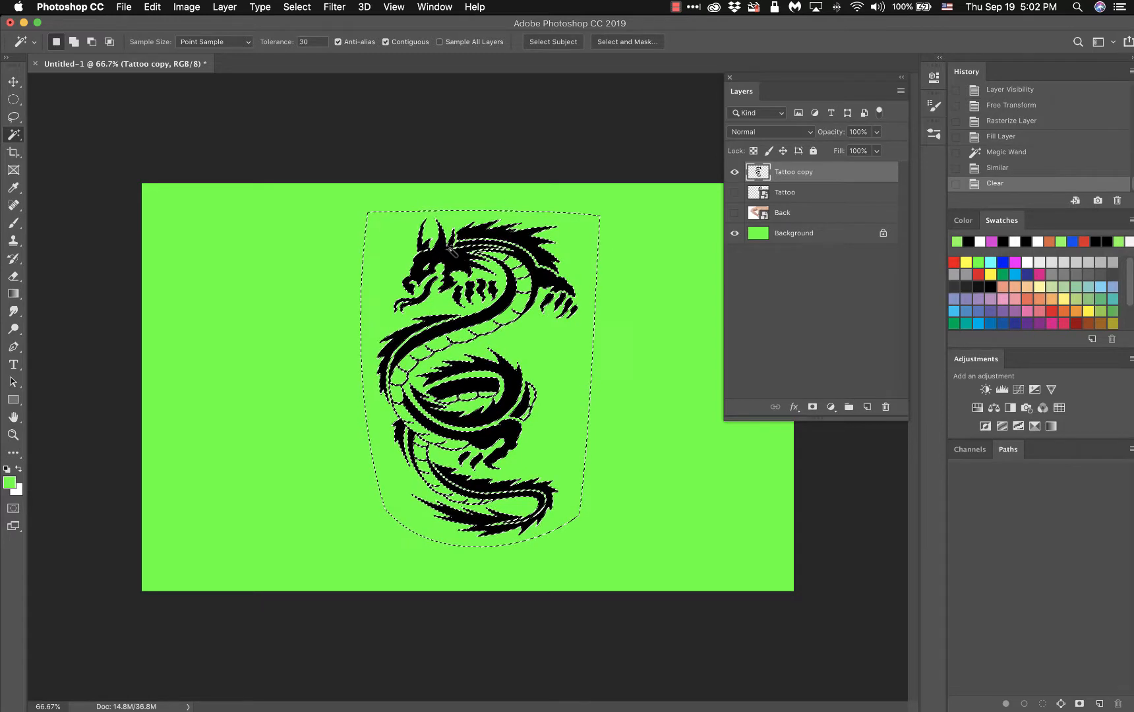
pyautogui.press('cmd+d')
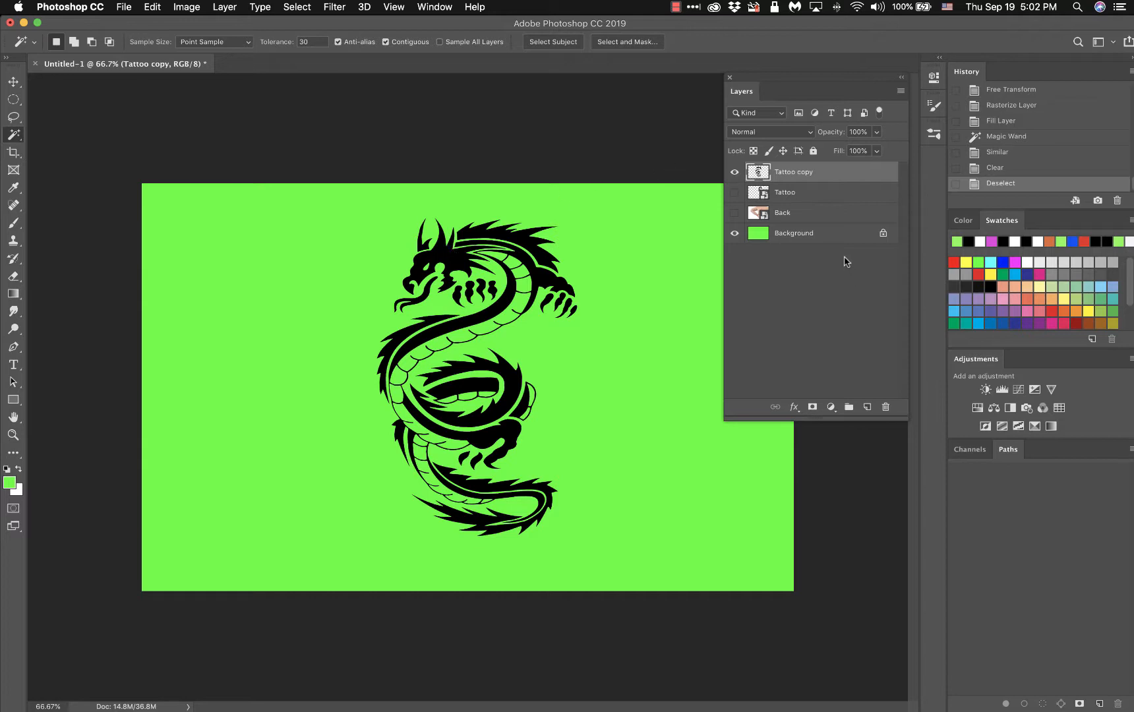
# Fill the Background layer with the white background color and make the Tattoo copy layer active again.
pyautogui.click(834, 237)
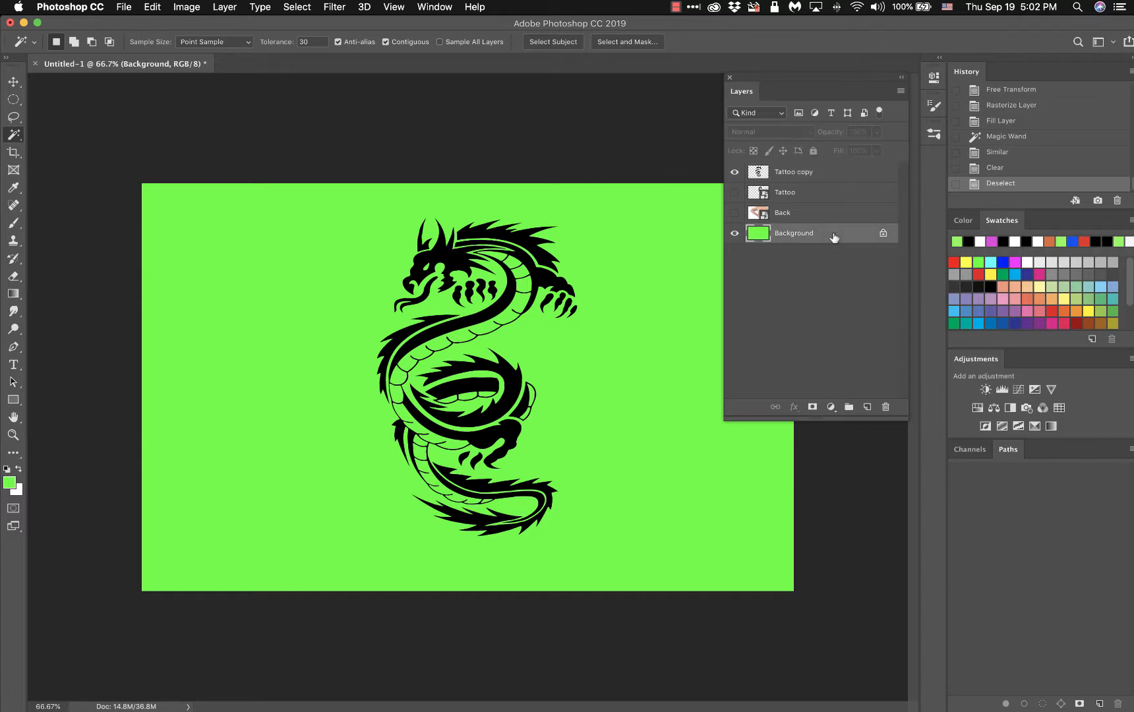
pyautogui.press('super+BackSpace')
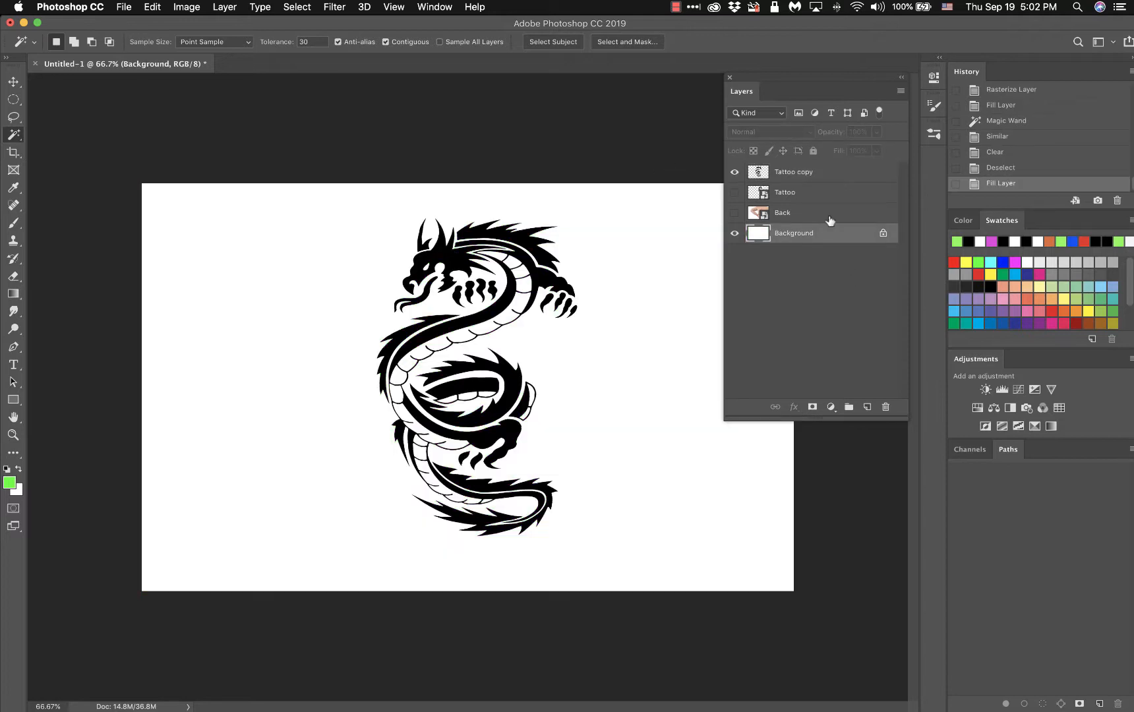
pyautogui.click(831, 176)
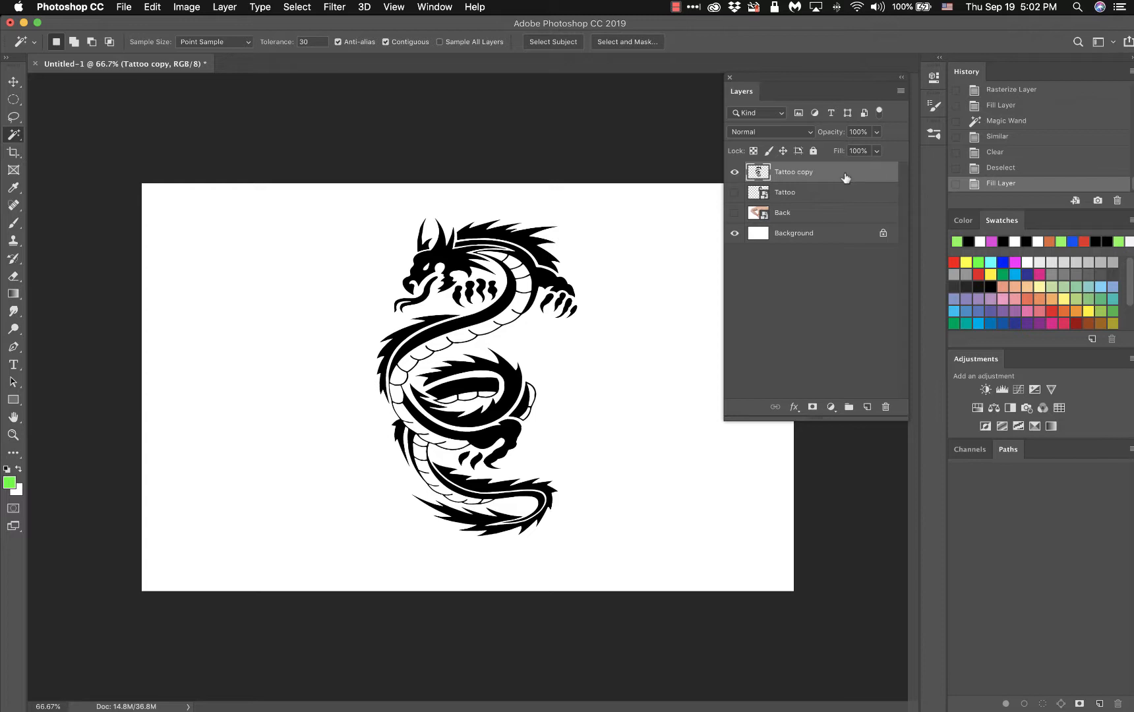
pyautogui.doubleClick(846, 177)
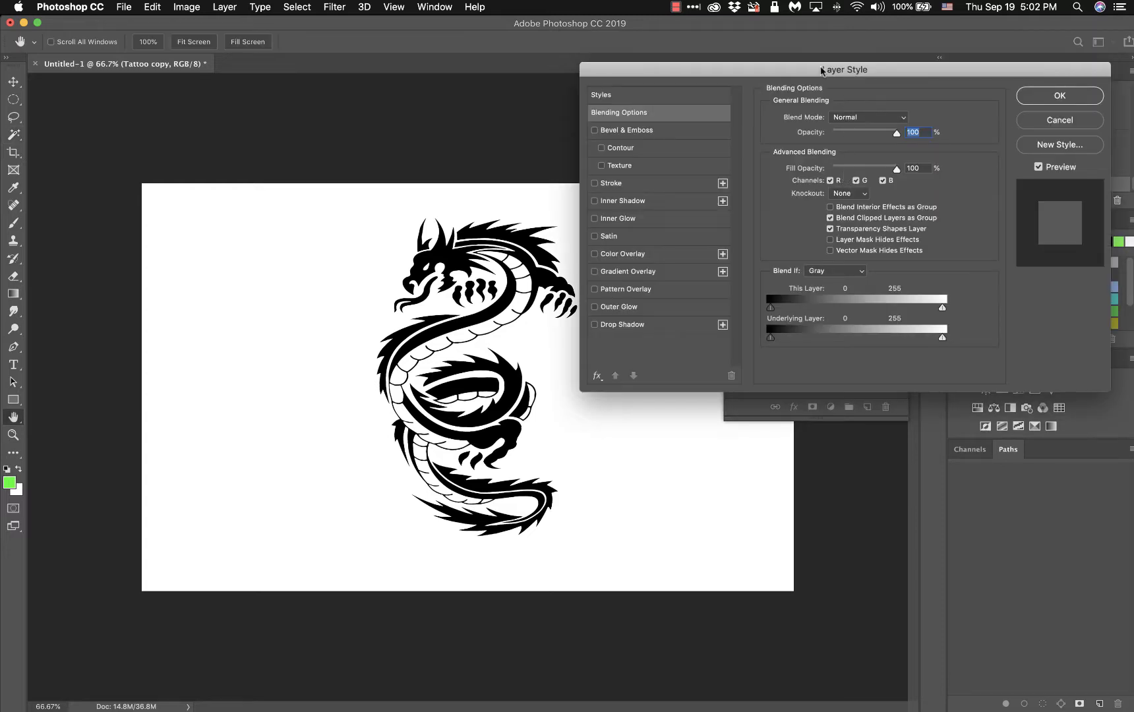
pyautogui.moveTo(820, 71); pyautogui.dragTo(798, 41)
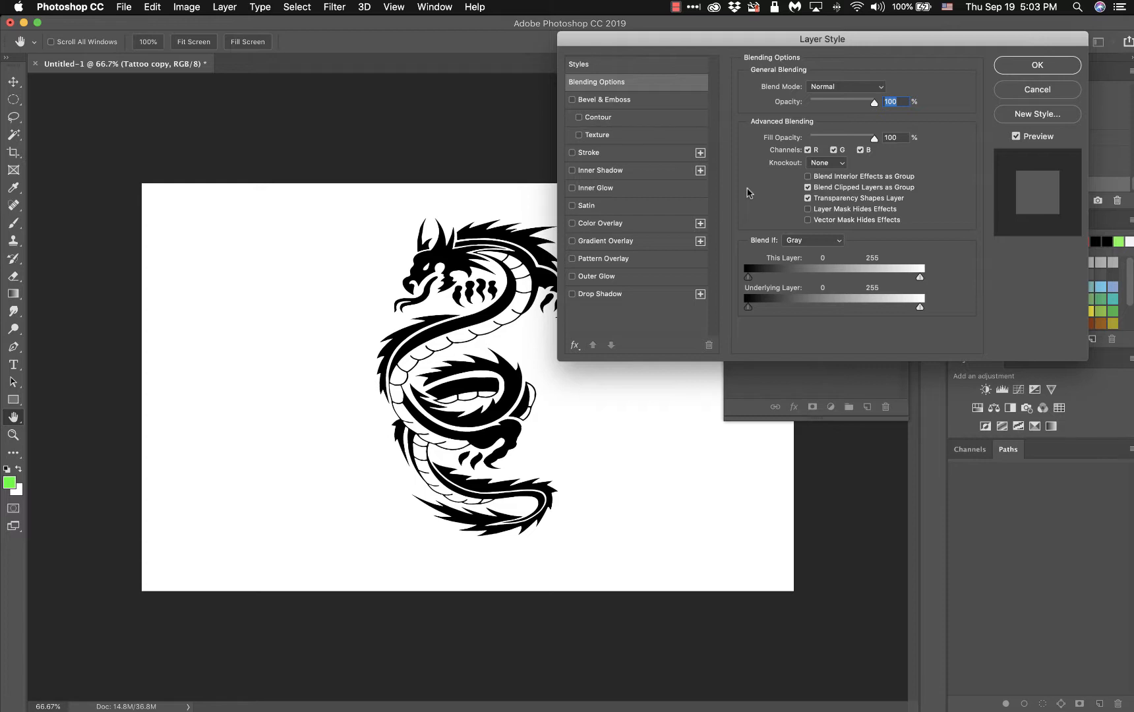
pyautogui.click(1069, 90)
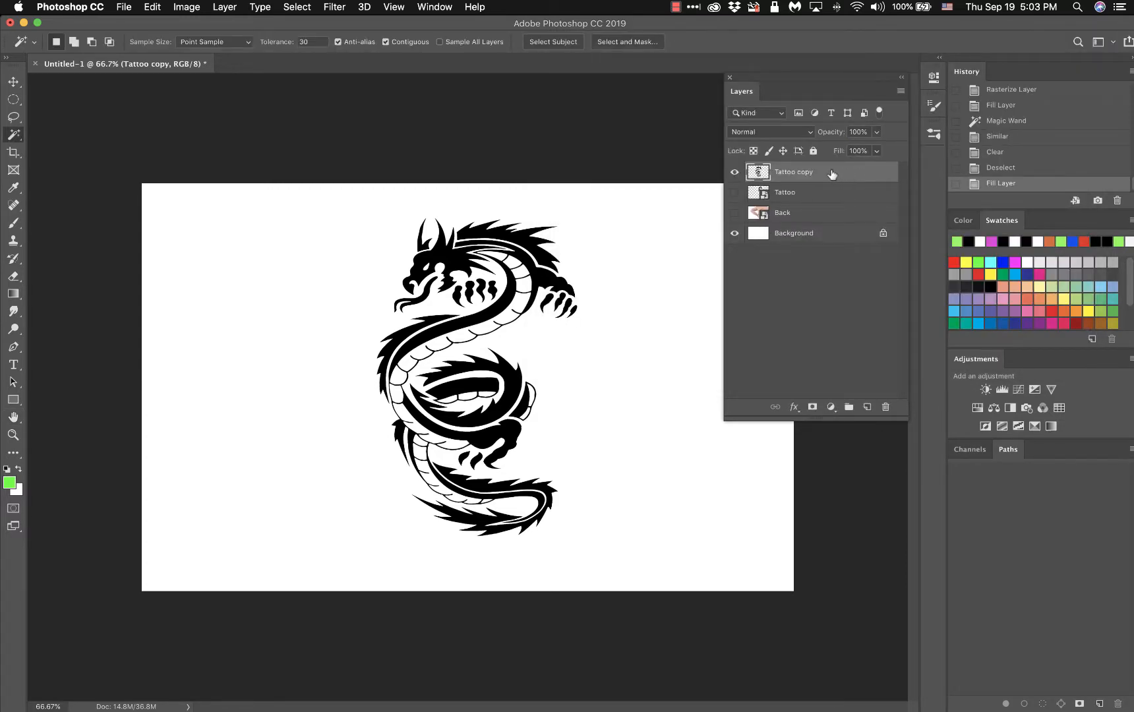
pyautogui.click(795, 408)
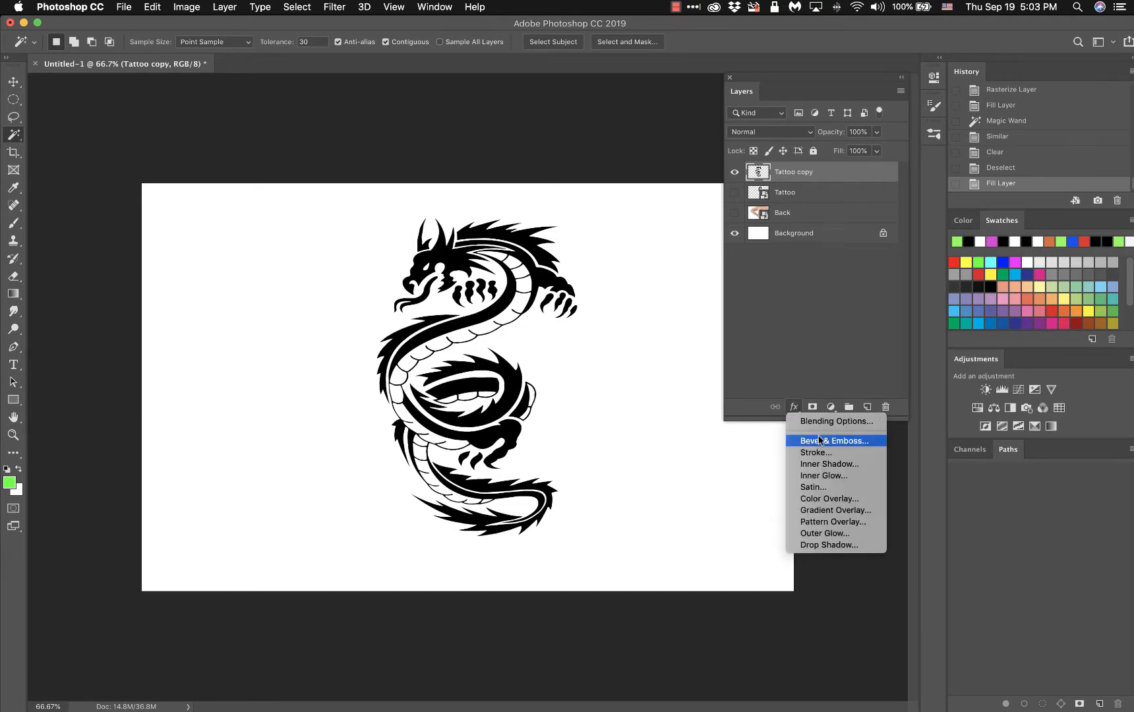
pyautogui.click(851, 319)
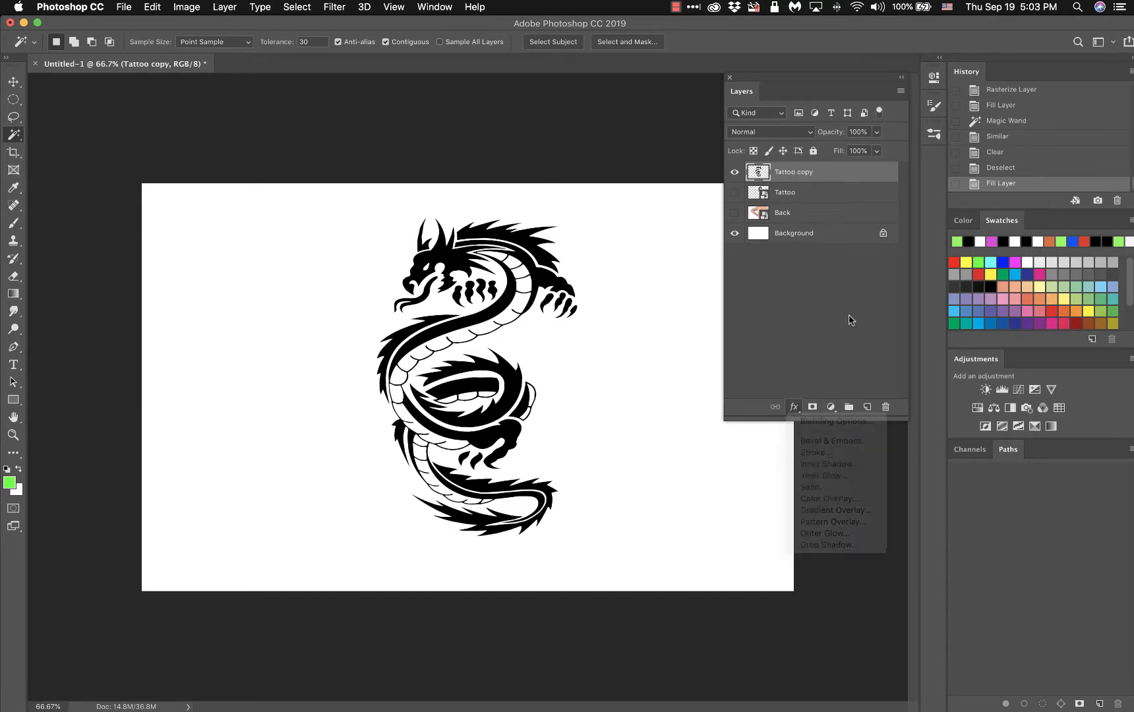
# Add a drop shadow to the Tattoo copy layer with a 55 px distance, 18% spread and 57 px size.
pyautogui.doubleClick(842, 175)
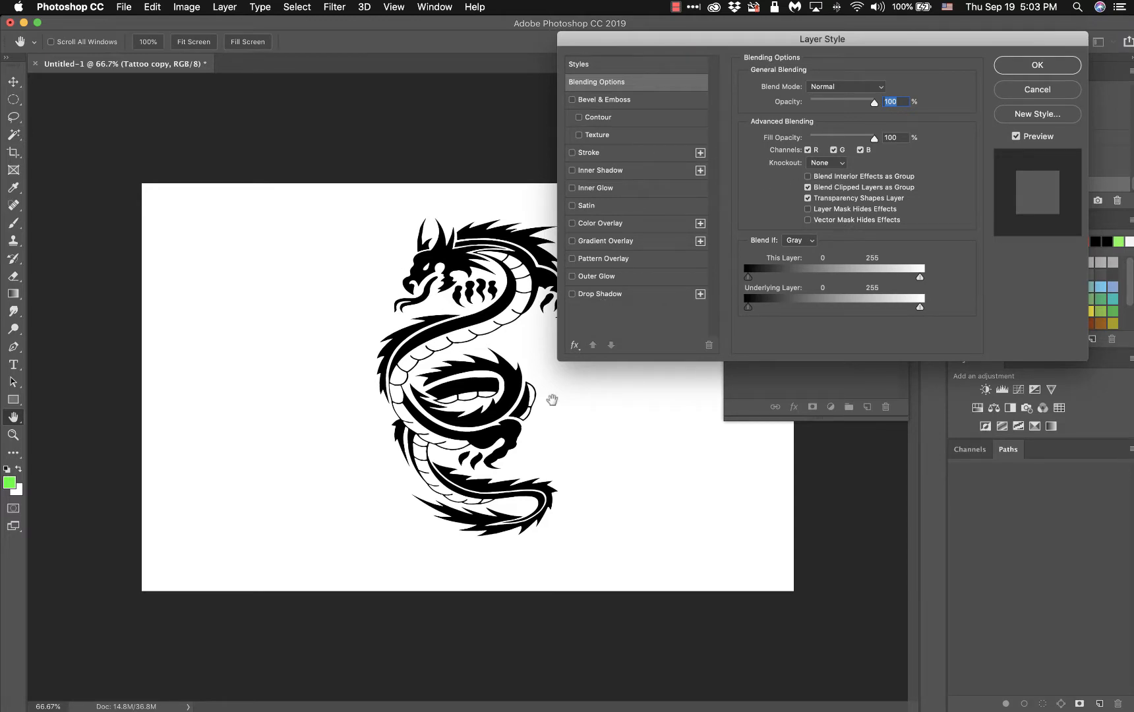
pyautogui.click(572, 294)
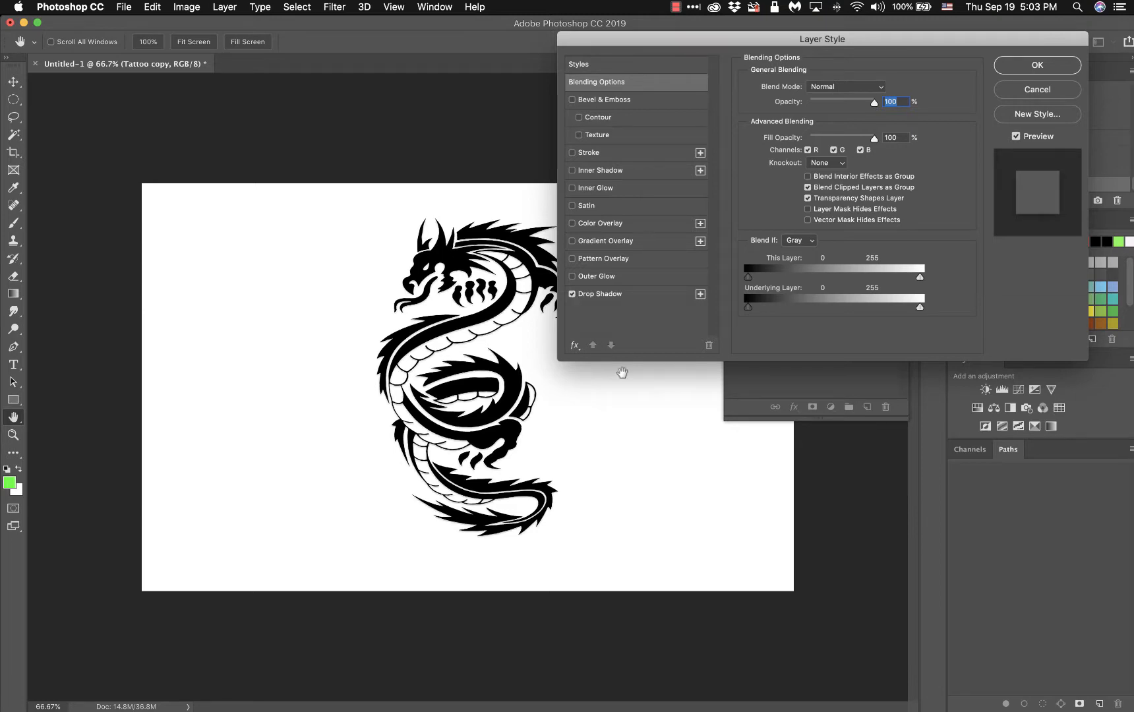
pyautogui.click(625, 302)
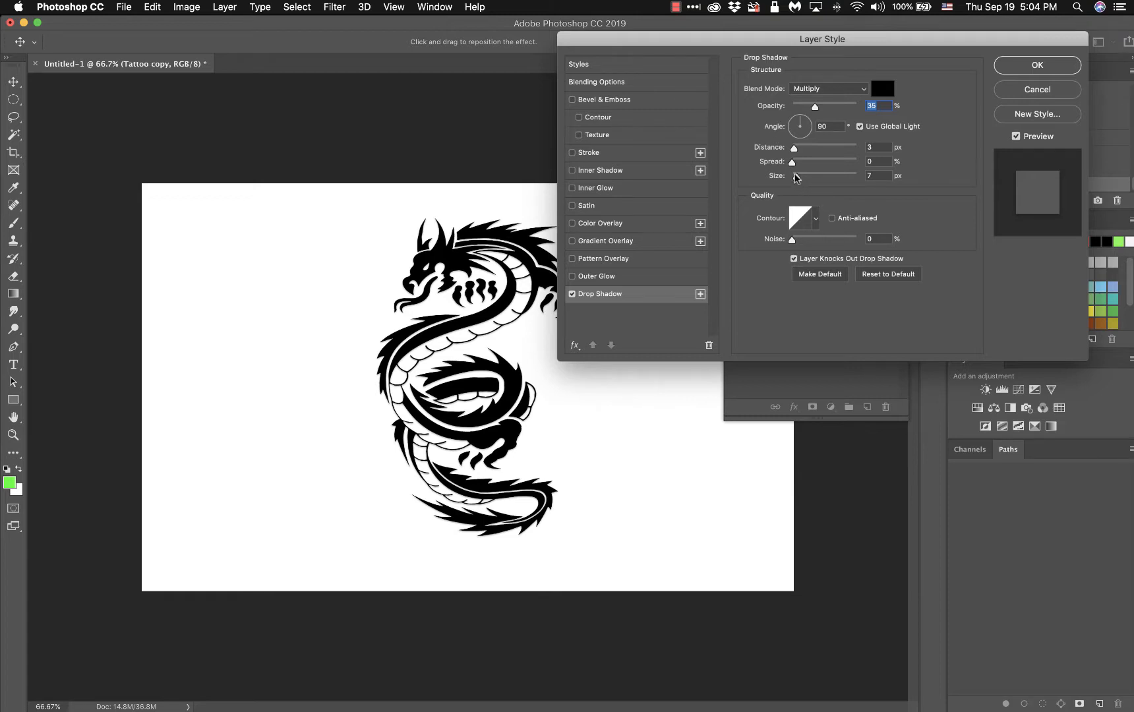
pyautogui.moveTo(794, 150); pyautogui.dragTo(807, 148)
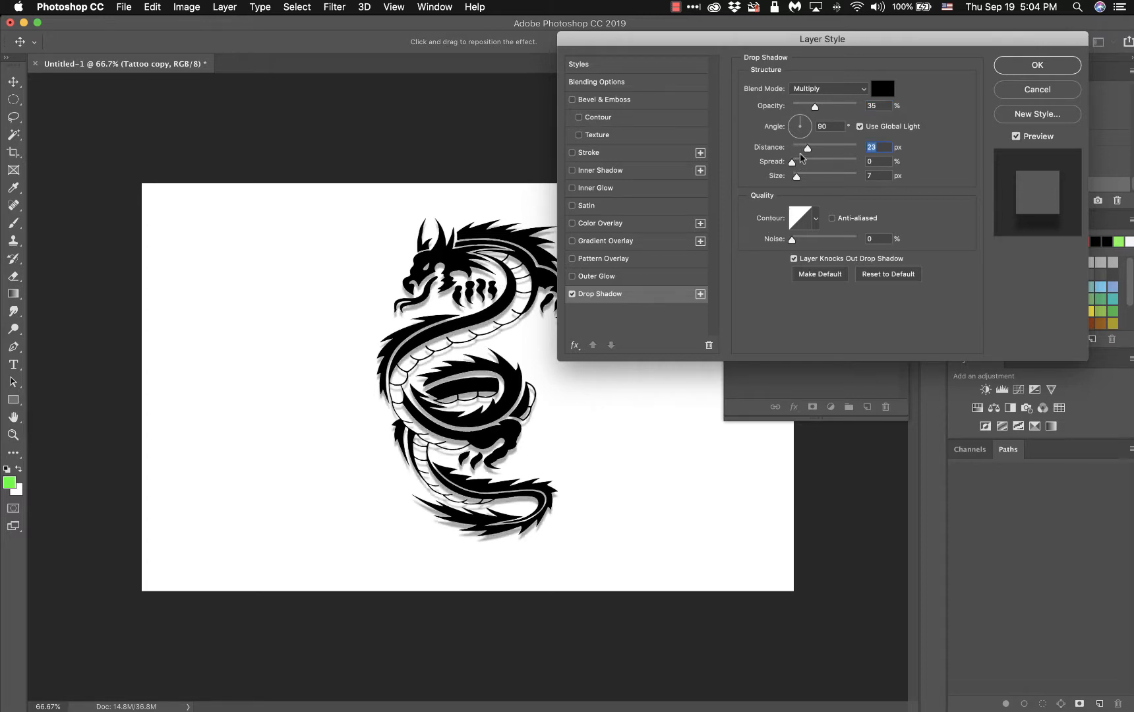
pyautogui.moveTo(809, 148)
pyautogui.mouseDown()
pyautogui.moveTo(832, 151)
pyautogui.moveTo(799, 151)
pyautogui.moveTo(817, 165)
pyautogui.moveTo(803, 163)
pyautogui.moveTo(811, 180)
pyautogui.moveTo(804, 150)
pyautogui.moveTo(828, 152)
pyautogui.mouseUp()
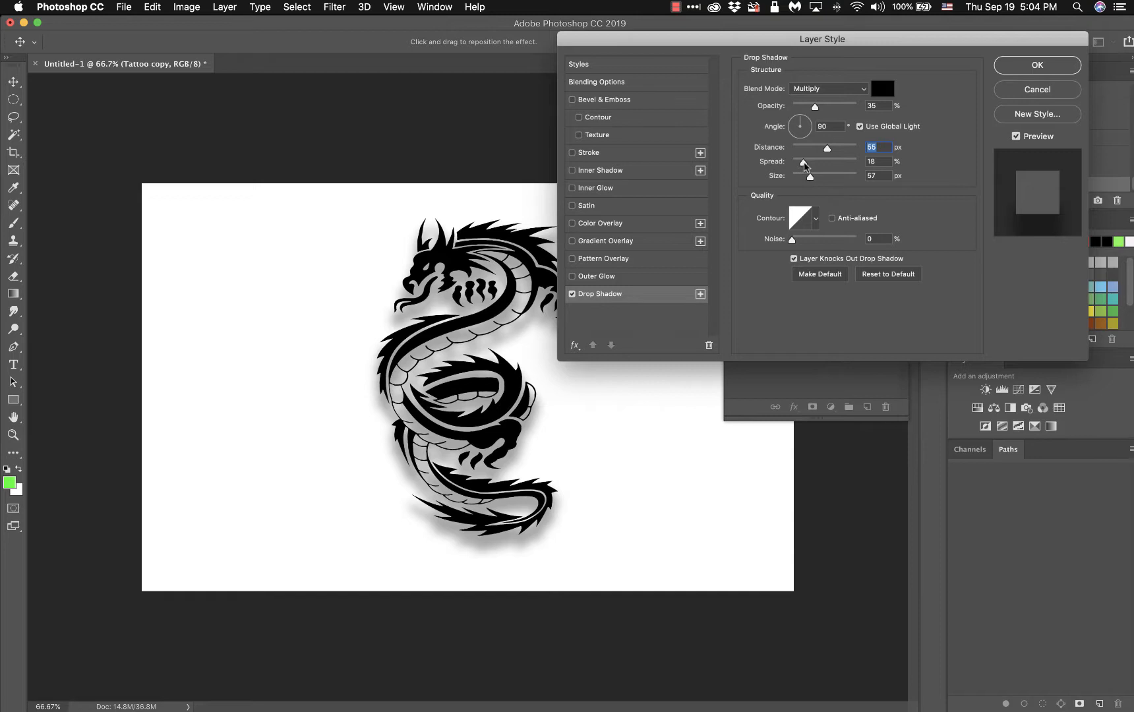
# Try different drop shadow angles, including 38°, 43° and 130°, and return the angle to 90°.
pyautogui.moveTo(800, 121); pyautogui.dragTo(807, 122)
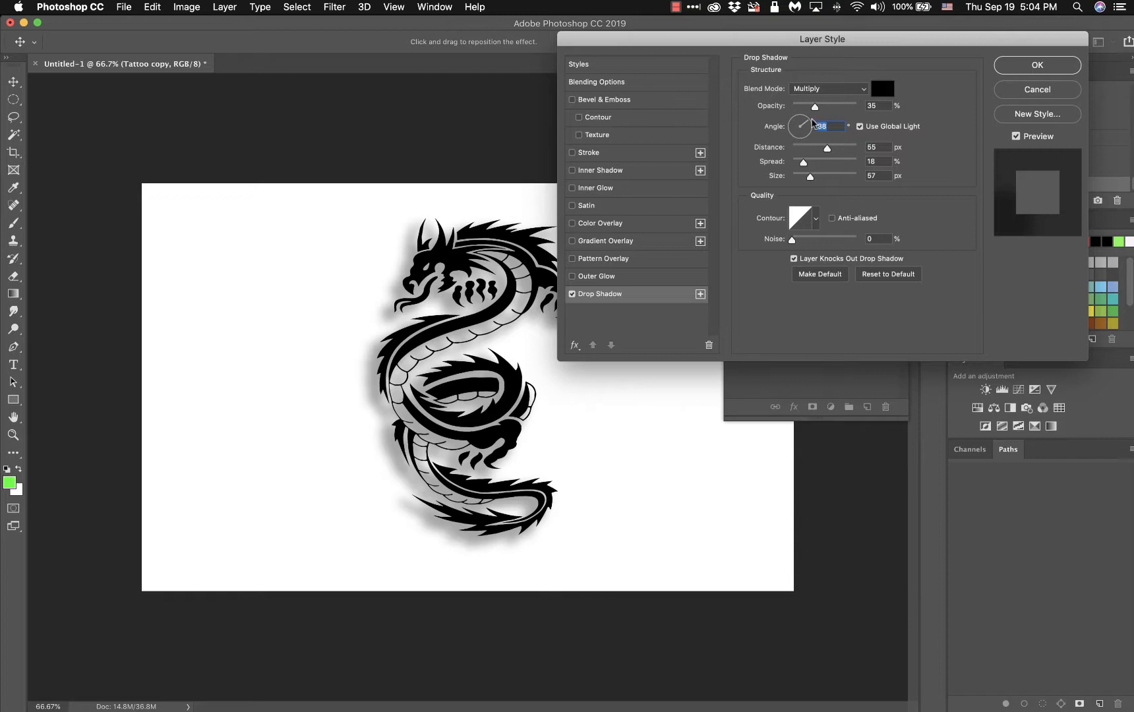
pyautogui.click(803, 120)
pyautogui.moveTo(803, 120); pyautogui.dragTo(801, 125)
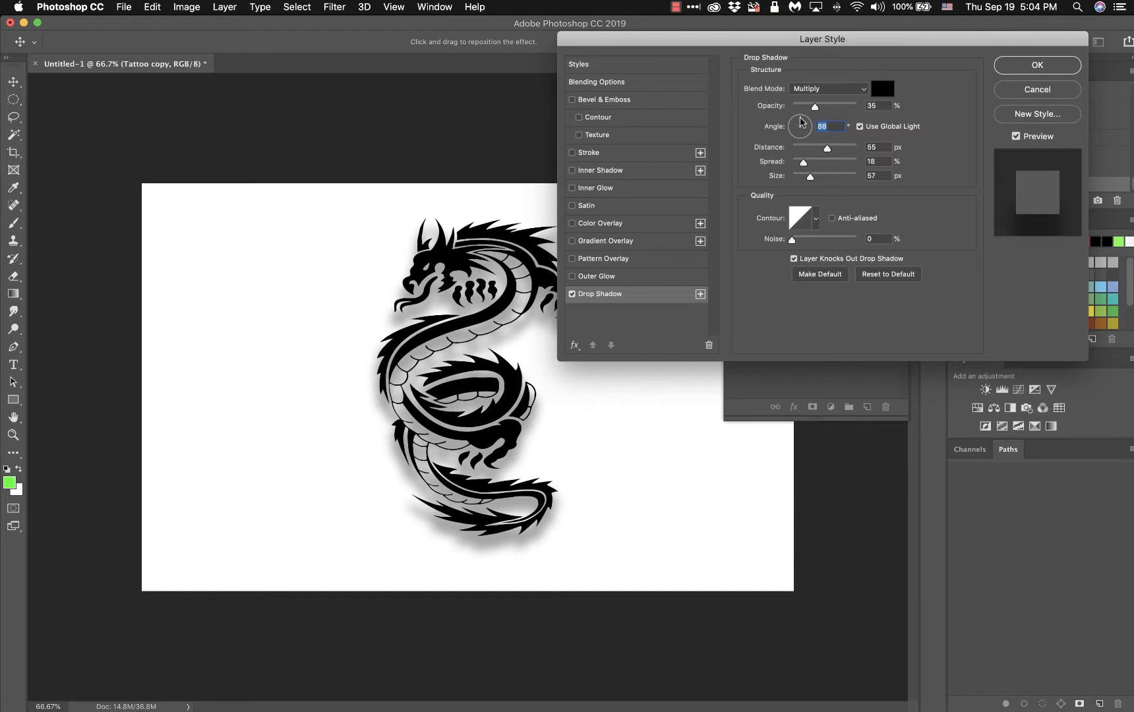
pyautogui.moveTo(804, 121); pyautogui.dragTo(807, 126)
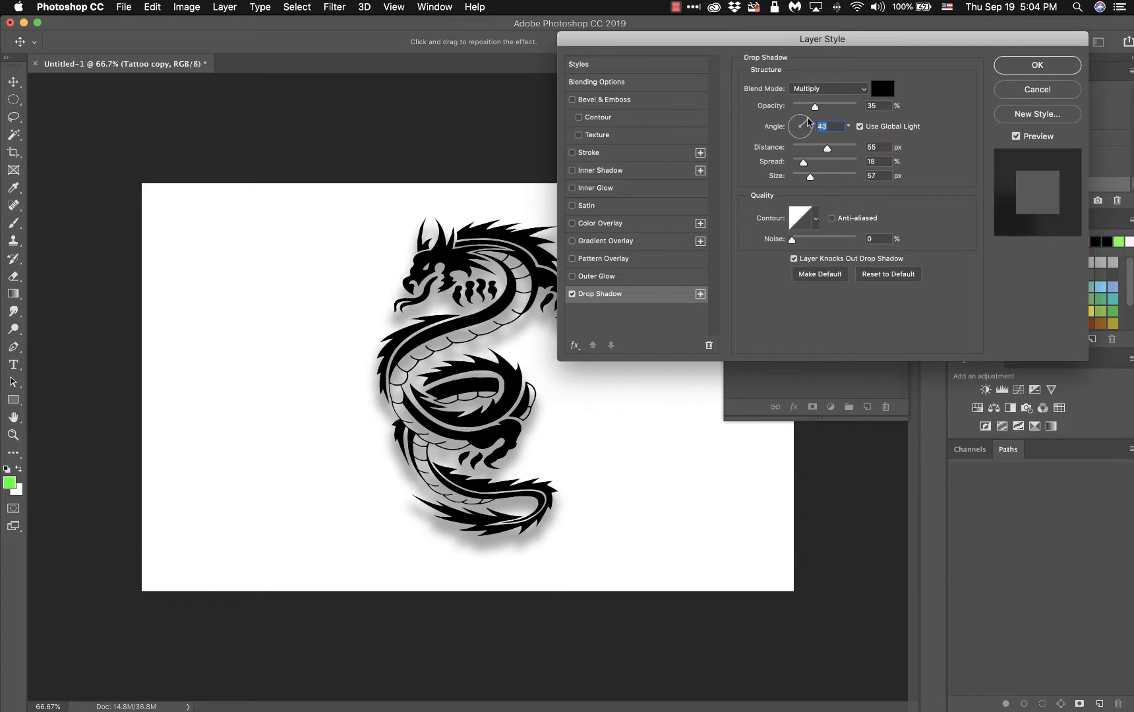
pyautogui.moveTo(808, 120); pyautogui.dragTo(816, 121)
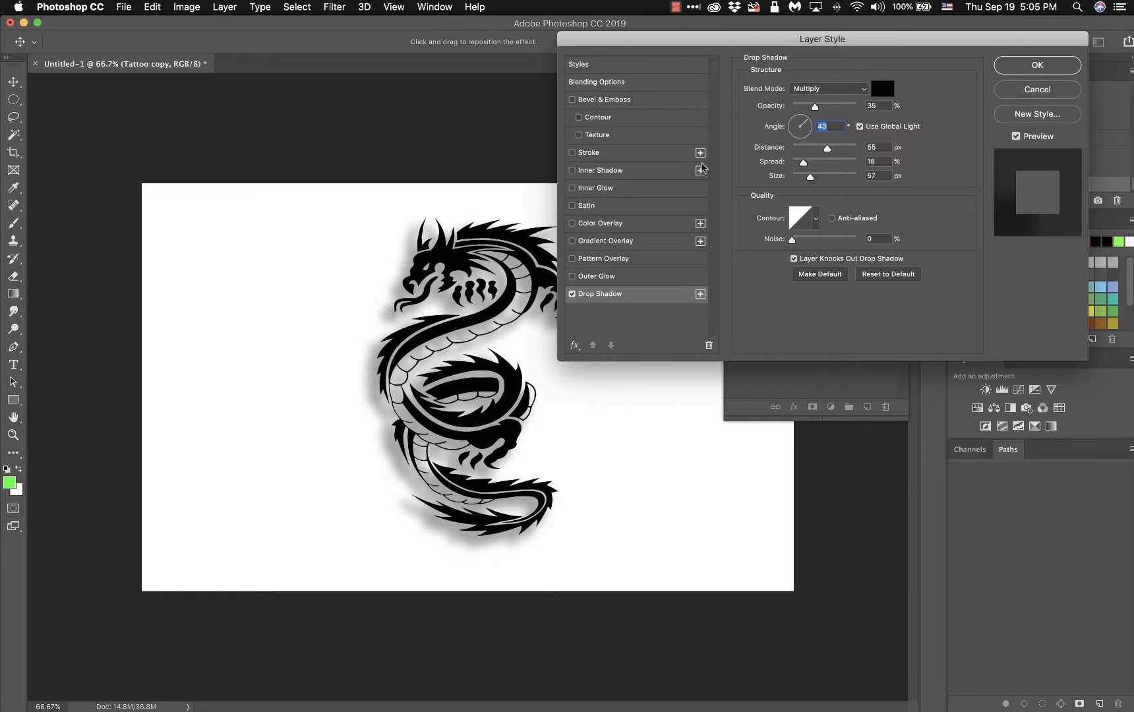
pyautogui.write('130')
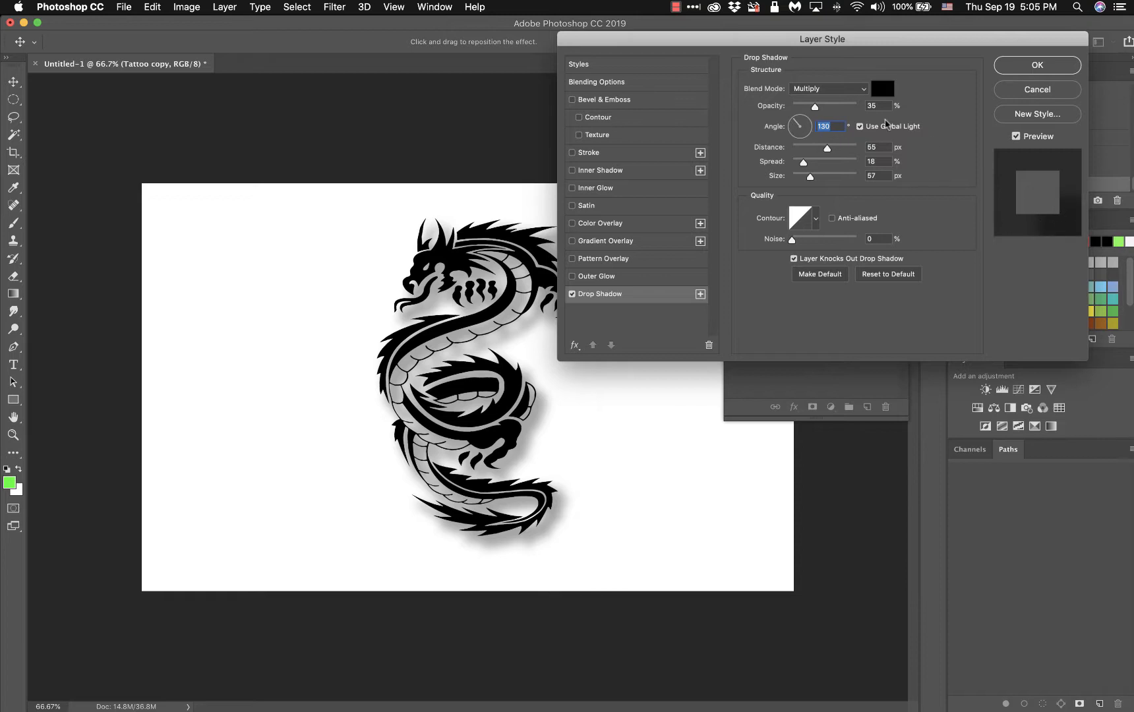
pyautogui.moveTo(797, 122); pyautogui.dragTo(809, 121)
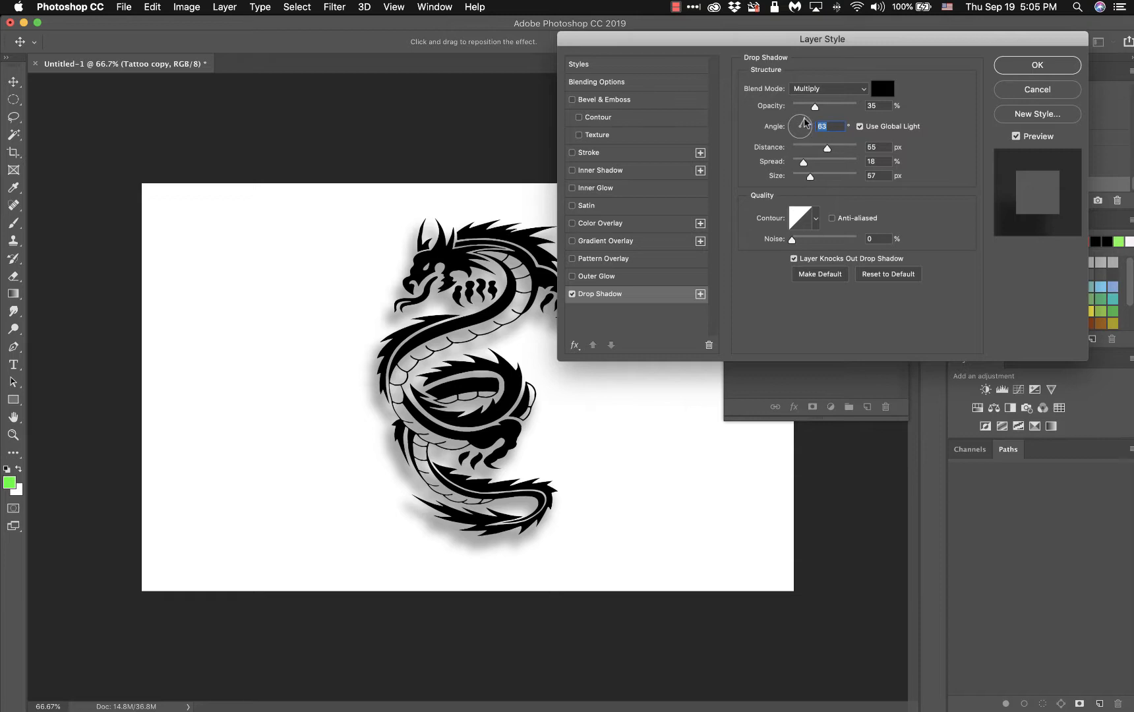
pyautogui.moveTo(804, 120); pyautogui.dragTo(801, 119)
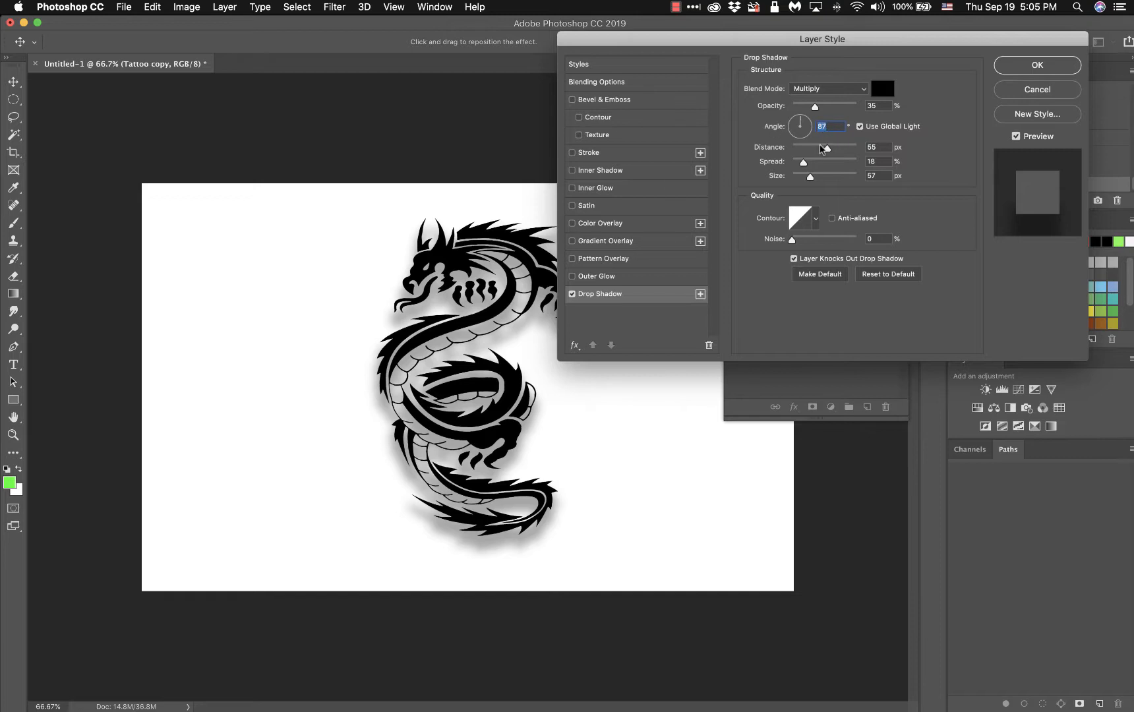
pyautogui.write('90')
# Set the drop shadow's angle to 41°, its distance to 67 px and its opacity to 32%.
pyautogui.moveTo(801, 119); pyautogui.dragTo(804, 119)
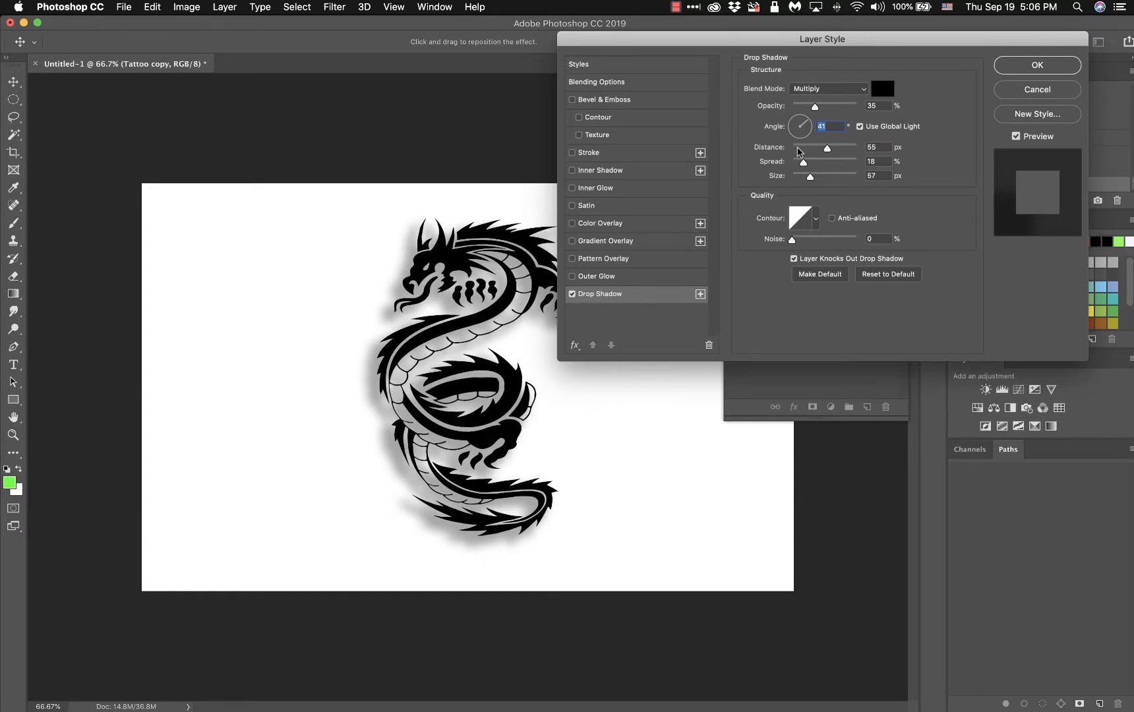
pyautogui.moveTo(827, 148); pyautogui.dragTo(833, 150)
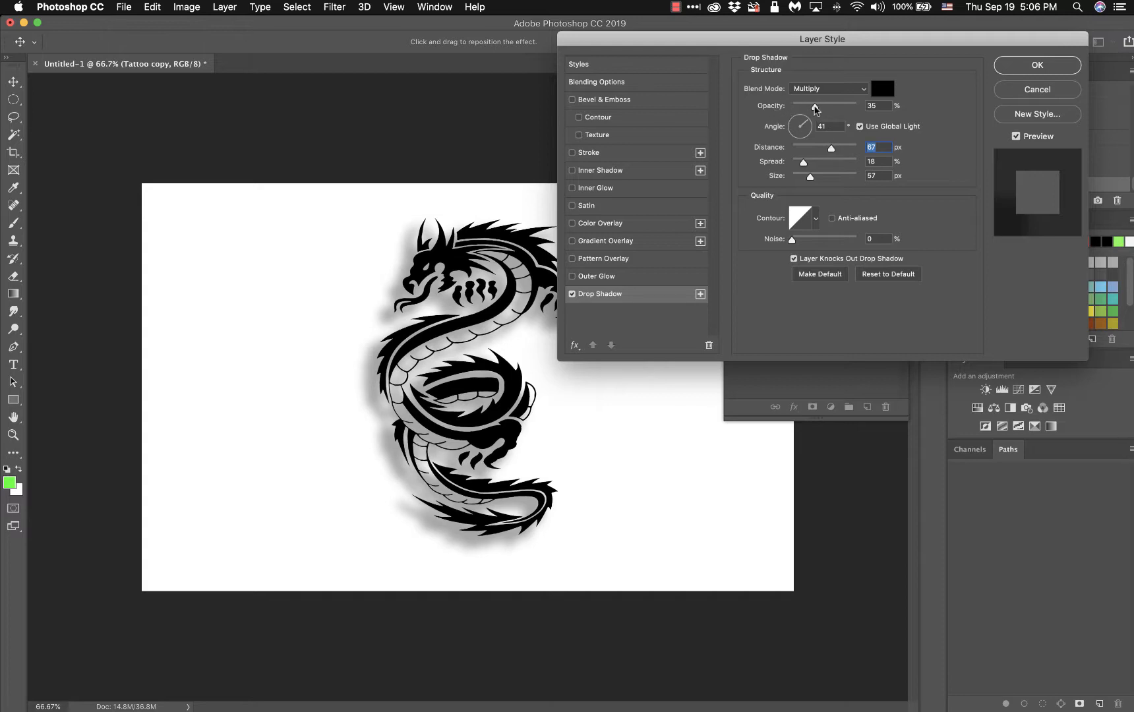
pyautogui.moveTo(816, 110)
pyautogui.mouseDown()
pyautogui.moveTo(850, 110)
pyautogui.moveTo(814, 114)
pyautogui.mouseUp()
# Try the Overlay blend mode on the drop shadow and restore Multiply.
pyautogui.click(842, 90)
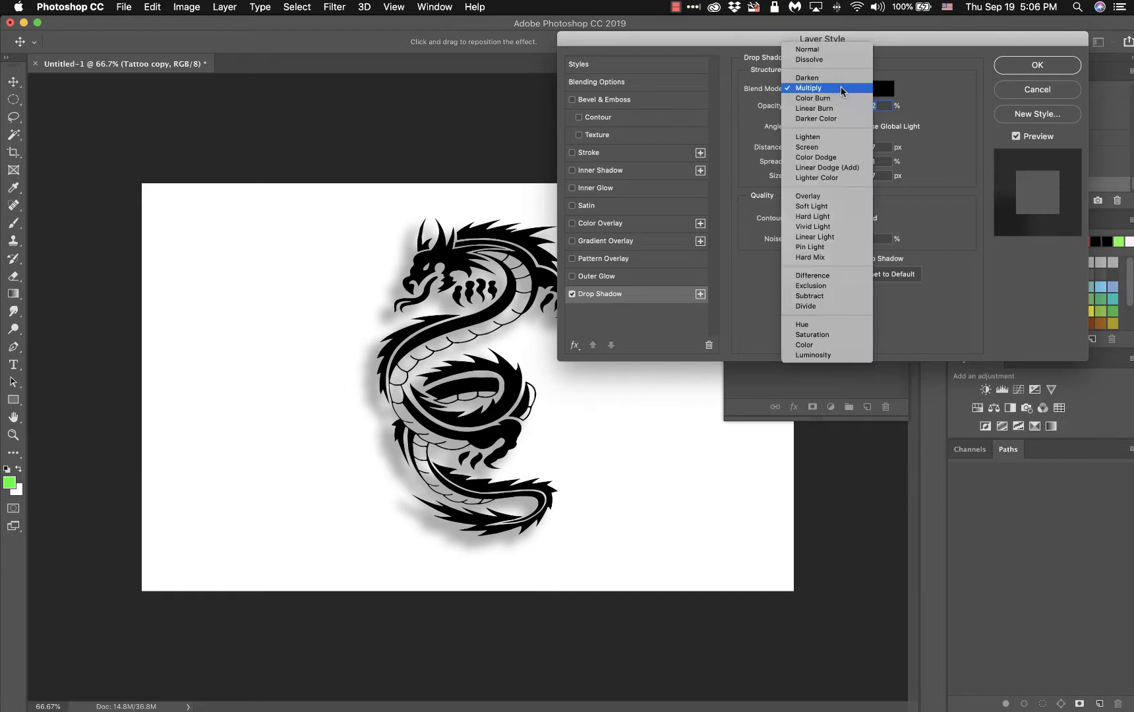
pyautogui.click(840, 87)
pyautogui.click(860, 91)
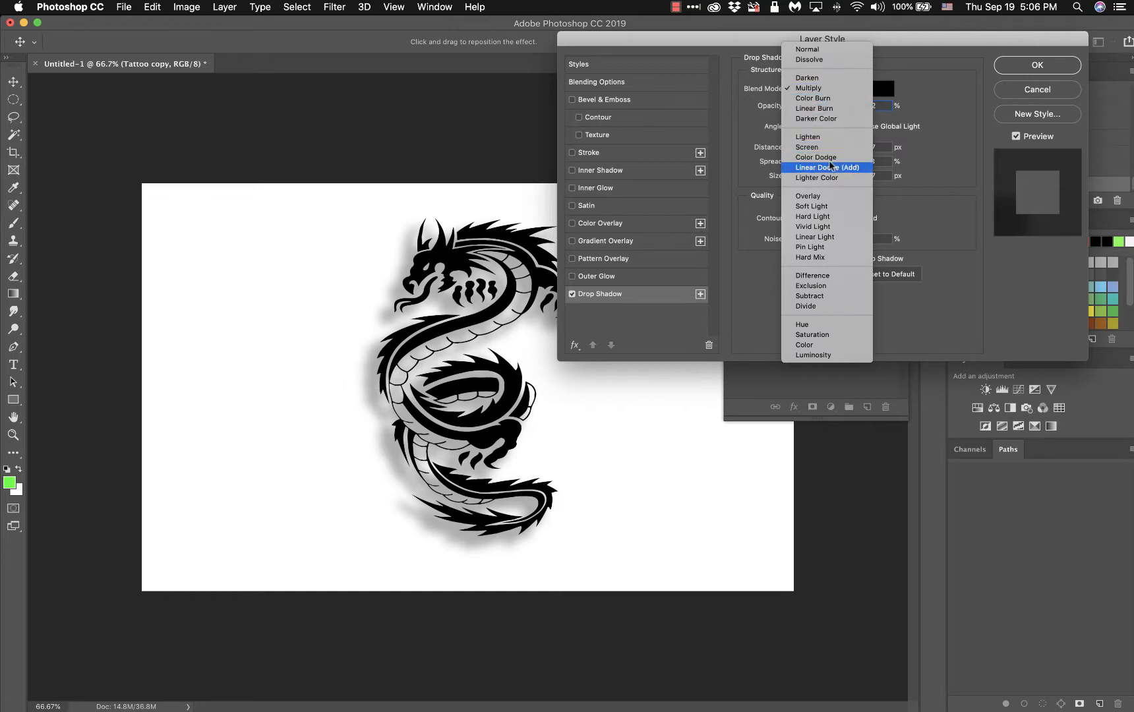
pyautogui.click(823, 196)
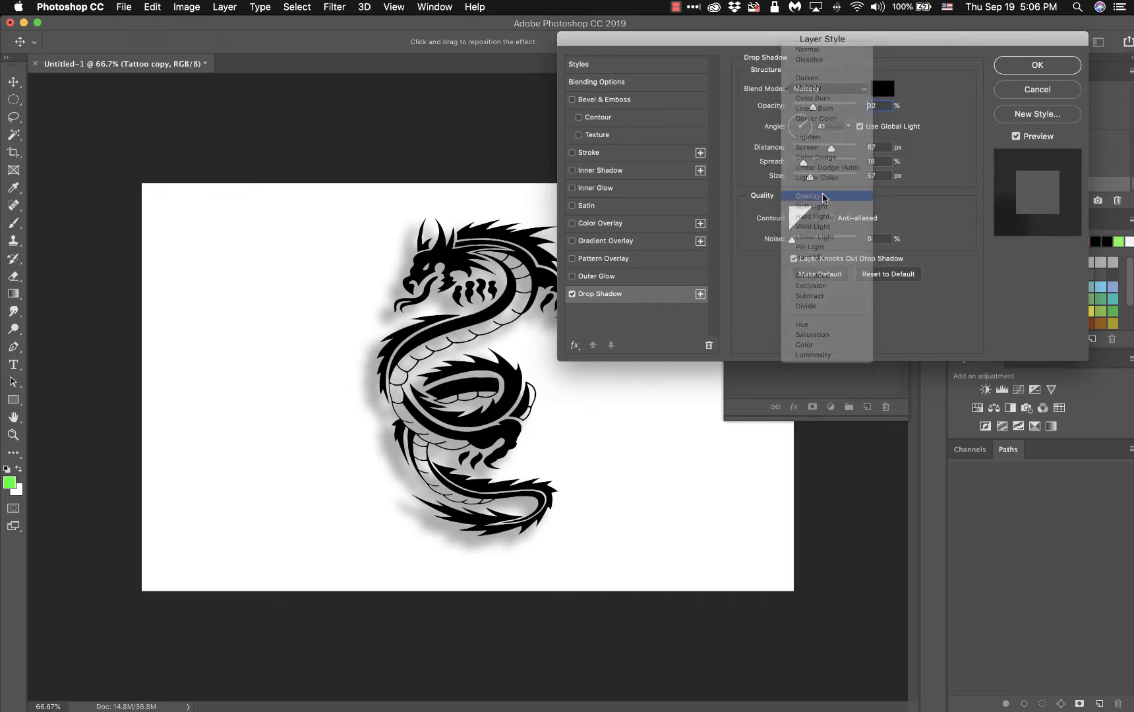
pyautogui.click(854, 91)
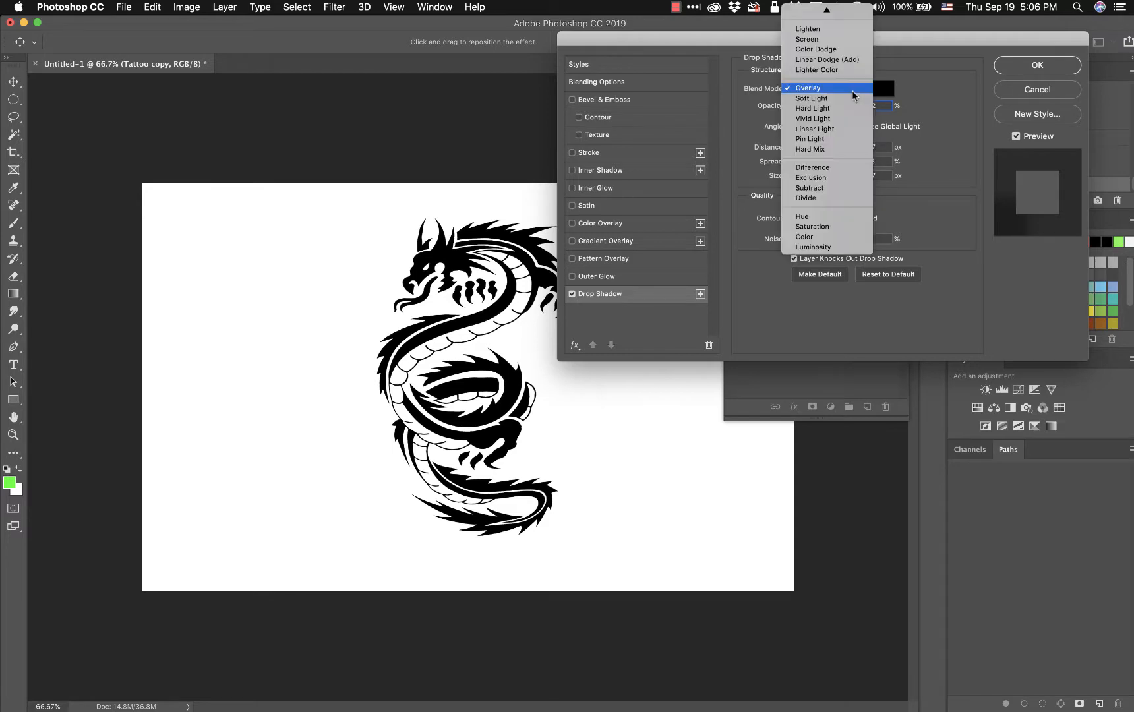
pyautogui.moveTo(840, 10)
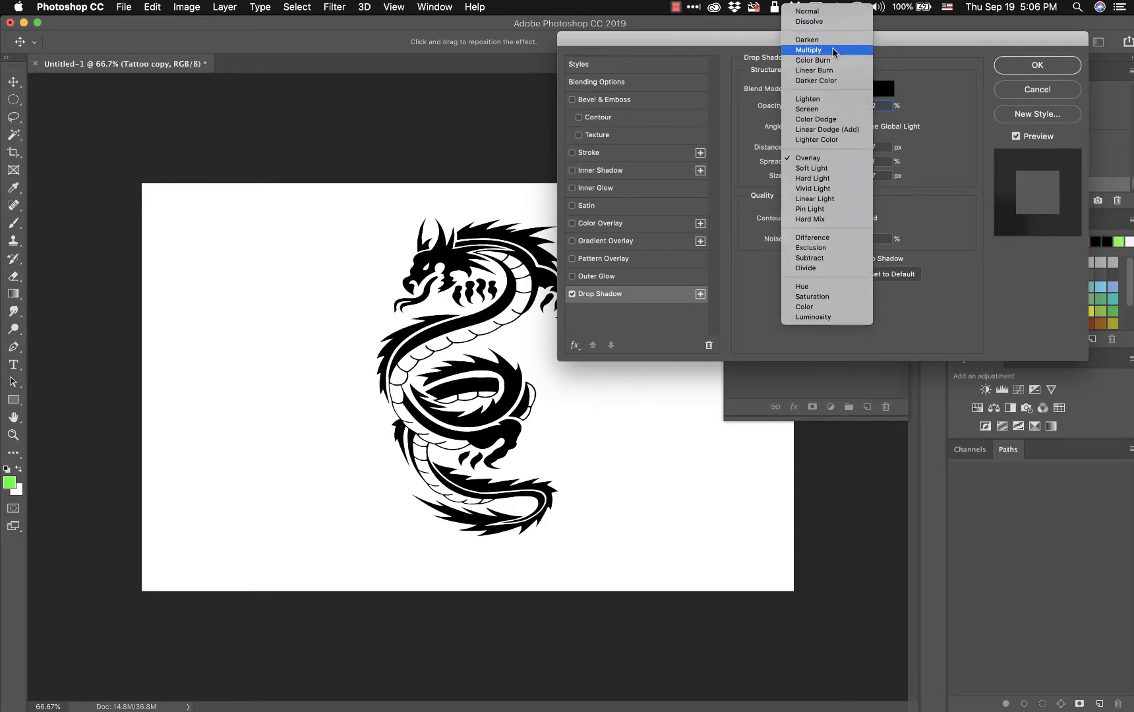
pyautogui.click(835, 50)
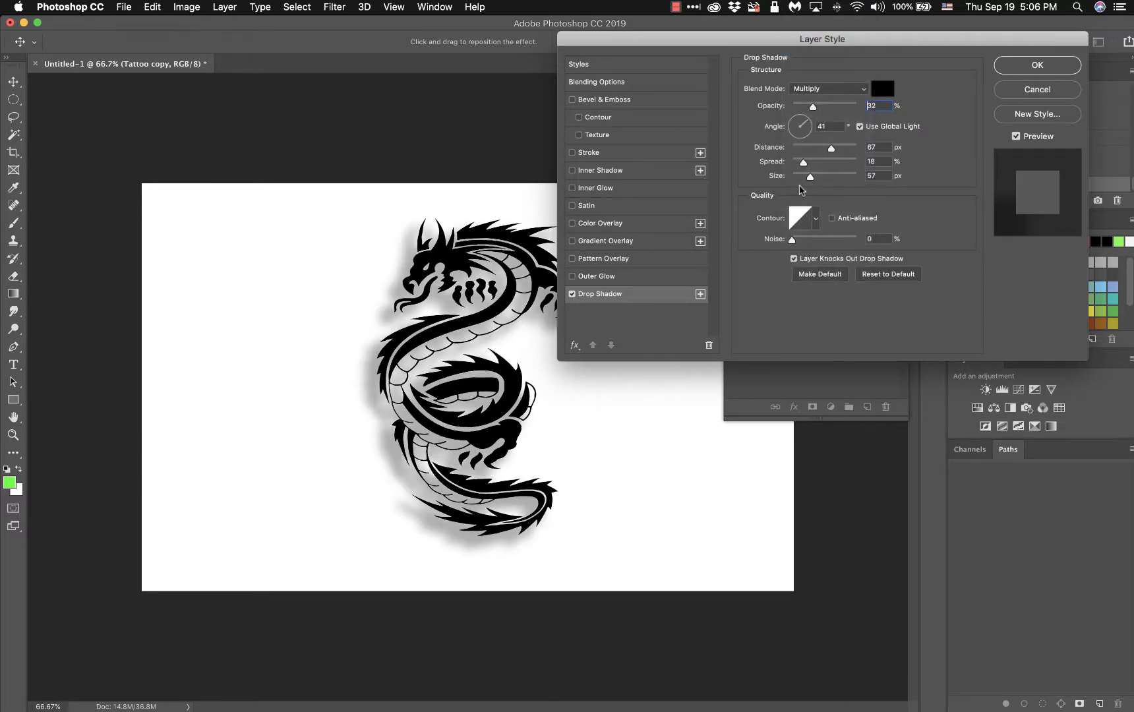
# Try a red e41a1a color for the drop shadow and change it back to black.
pyautogui.click(887, 93)
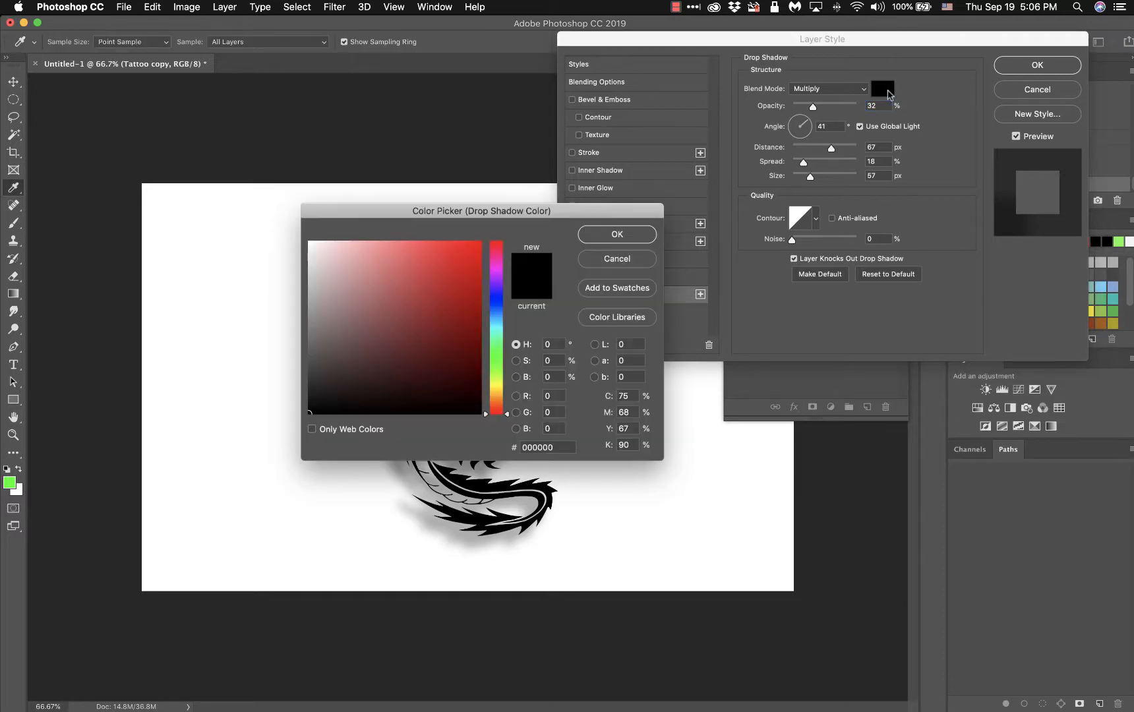
pyautogui.click(626, 260)
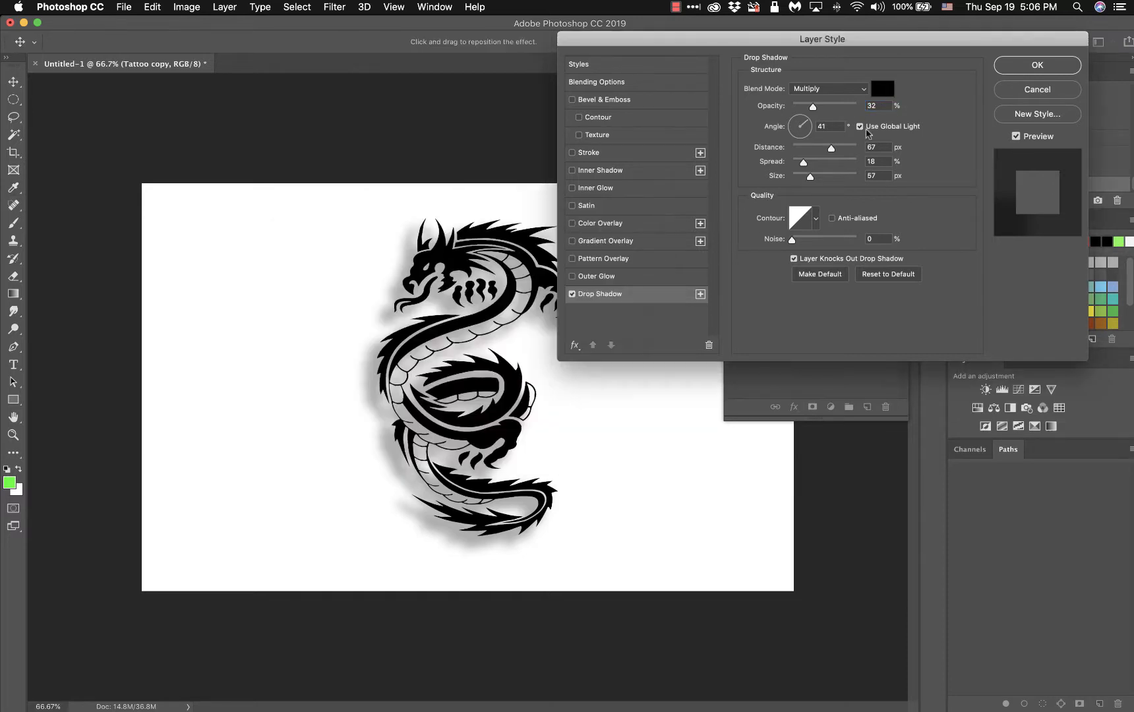
pyautogui.click(887, 92)
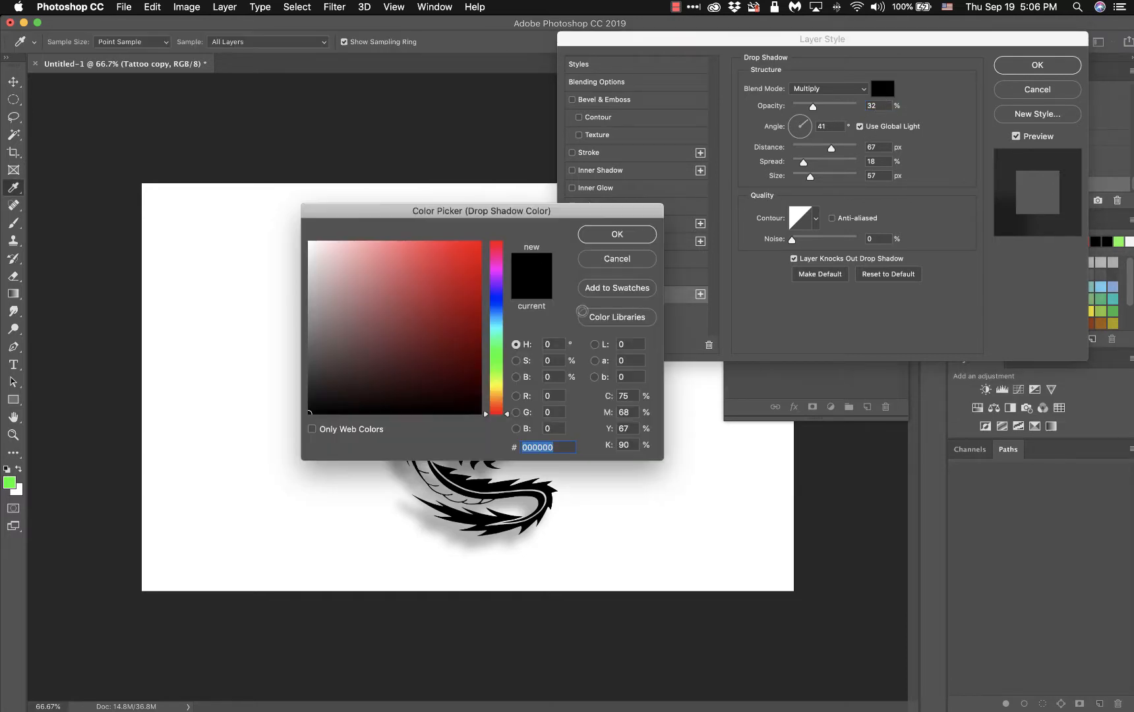
pyautogui.click(462, 259)
pyautogui.click(583, 237)
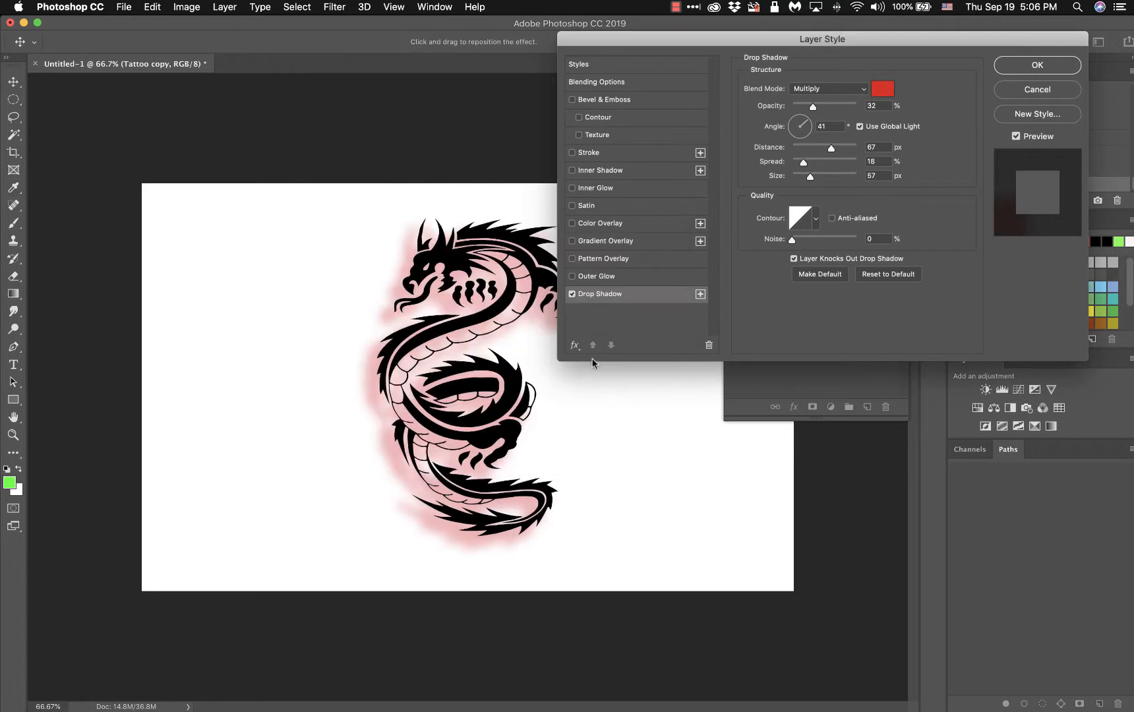
pyautogui.click(885, 94)
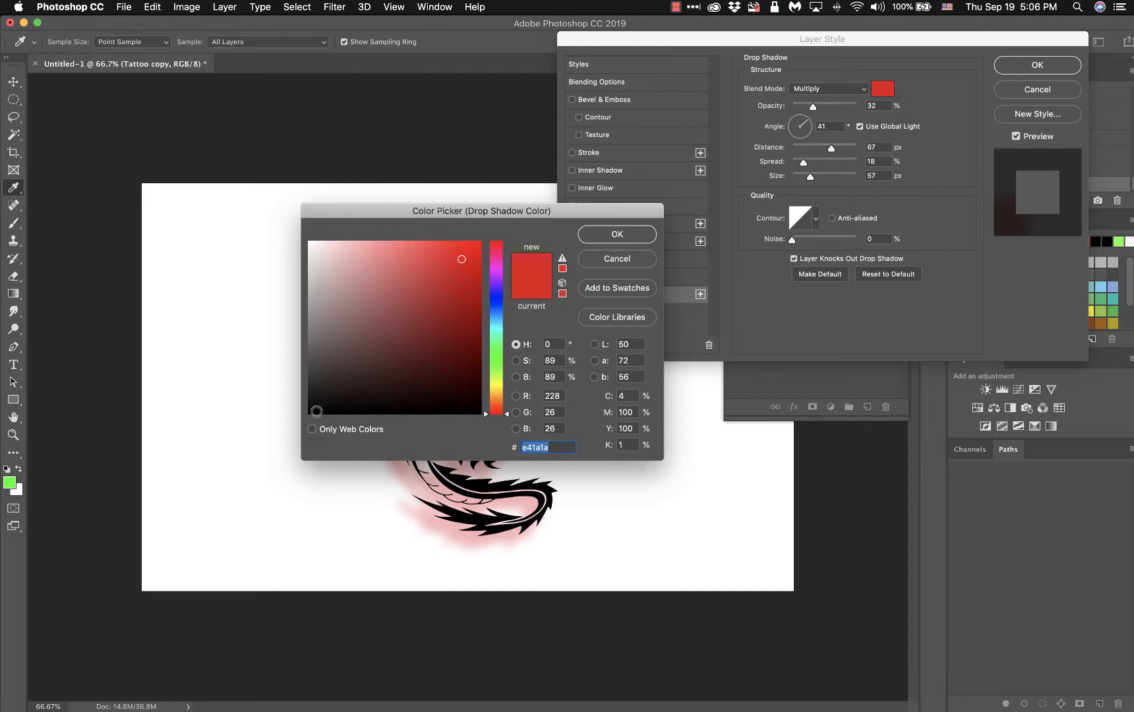
pyautogui.click(316, 411)
pyautogui.click(617, 236)
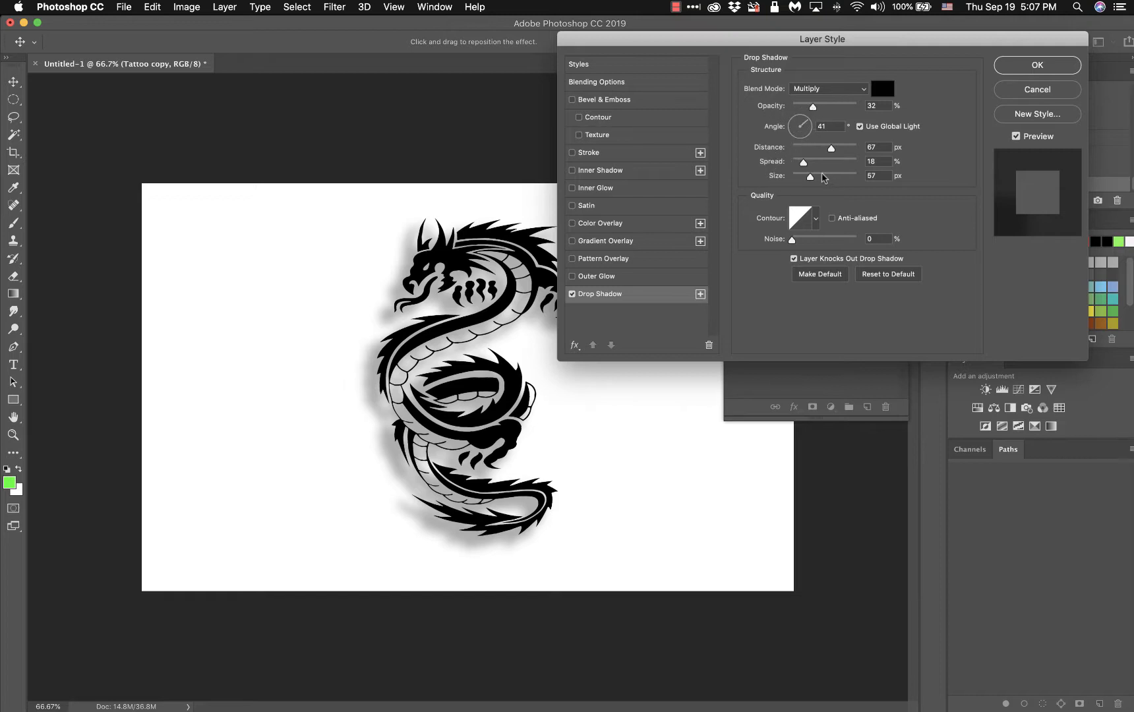
# Set the drop shadow to 46 px distance, 19% spread, 76 px size and 39% opacity, and apply the layer style.
pyautogui.moveTo(831, 151); pyautogui.dragTo(804, 164)
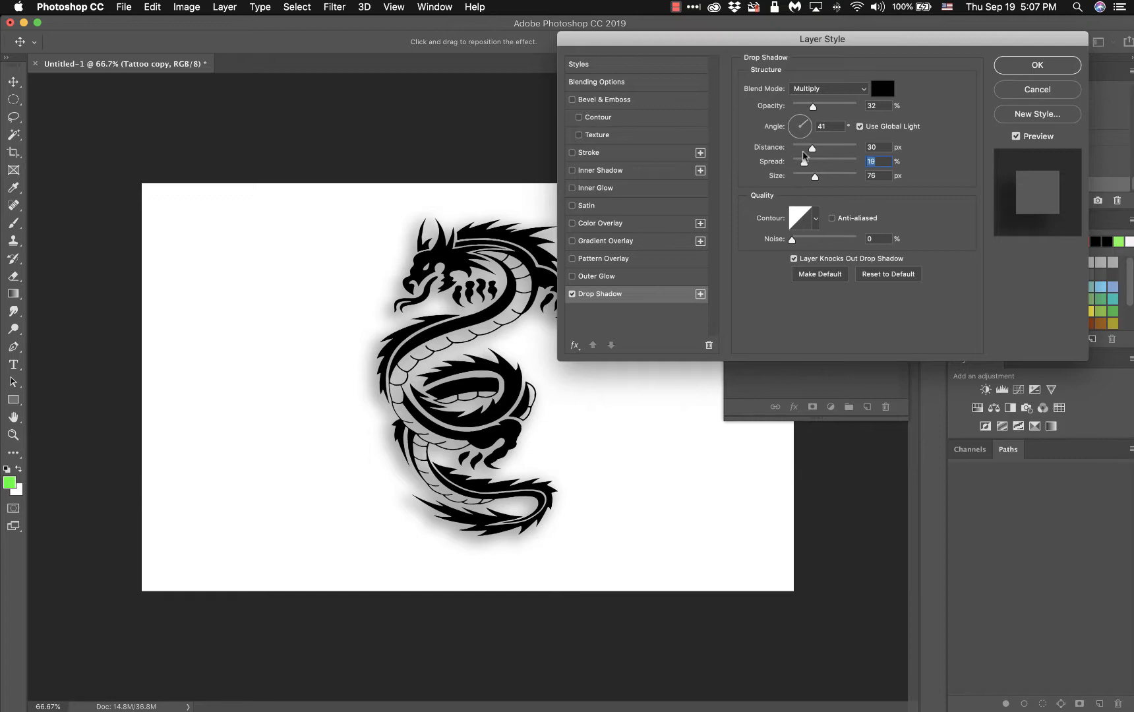
pyautogui.moveTo(813, 148); pyautogui.dragTo(818, 108)
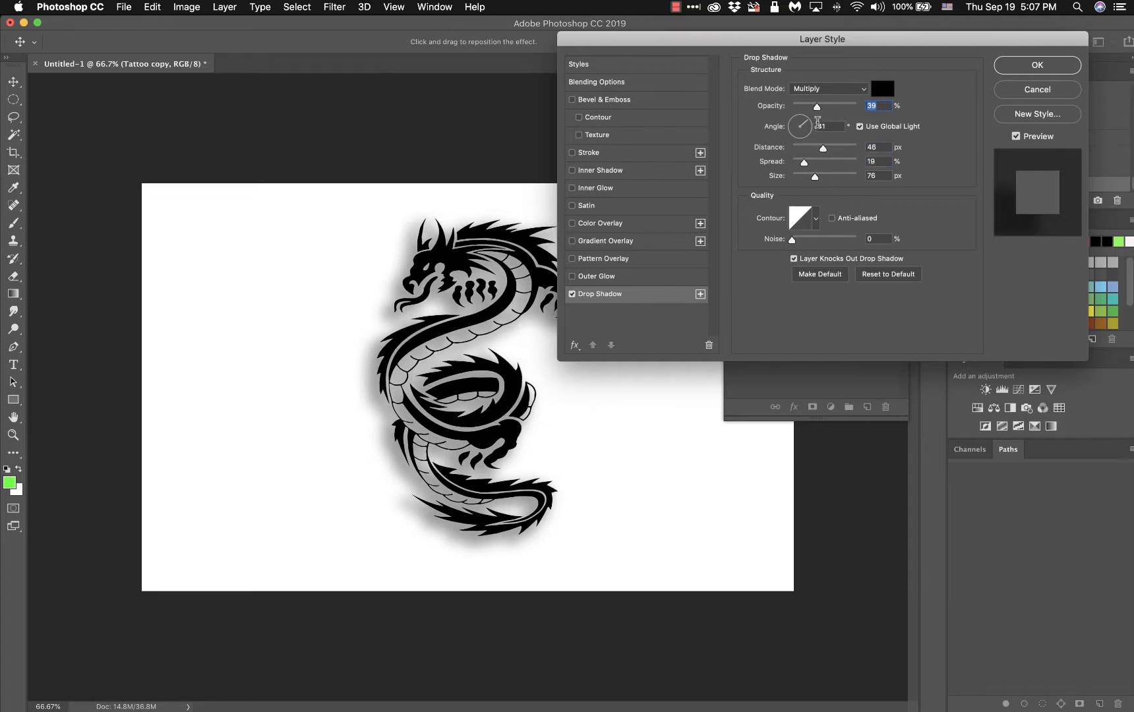
pyautogui.click(1021, 67)
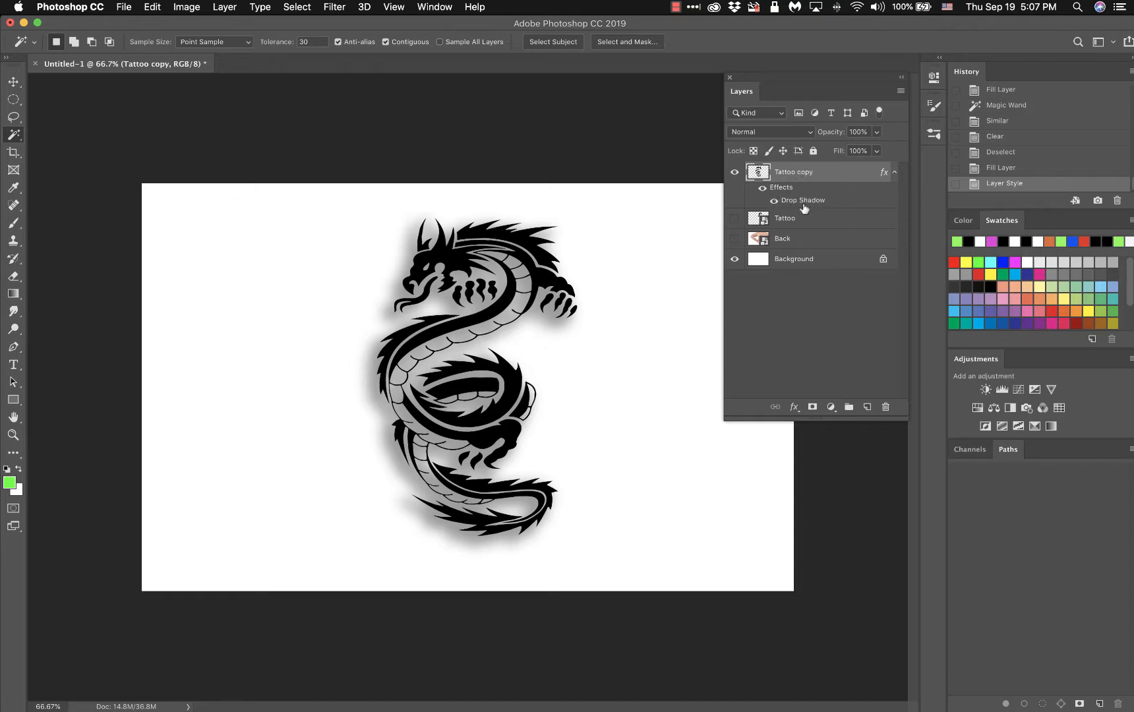
# Collapse and expand the Tattoo copy layer's effects list, and toggle the drop shadow and all effects off and on.
pyautogui.click(895, 173)
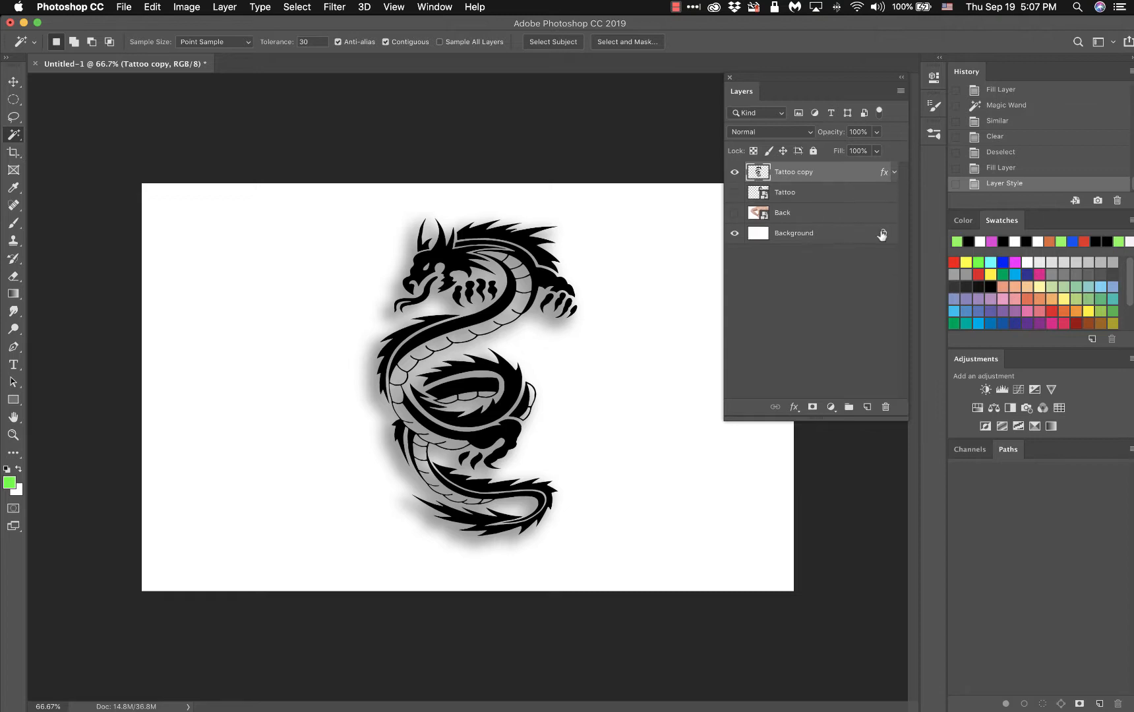
pyautogui.click(895, 174)
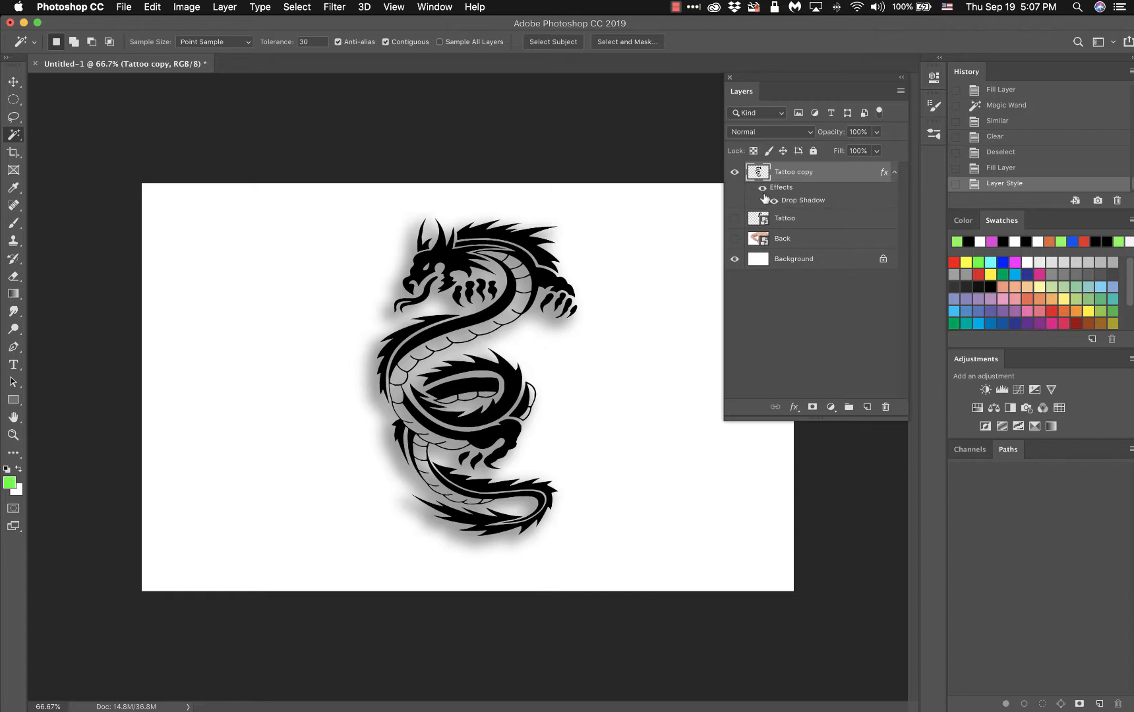
pyautogui.click(895, 173)
pyautogui.click(778, 207)
pyautogui.click(775, 201)
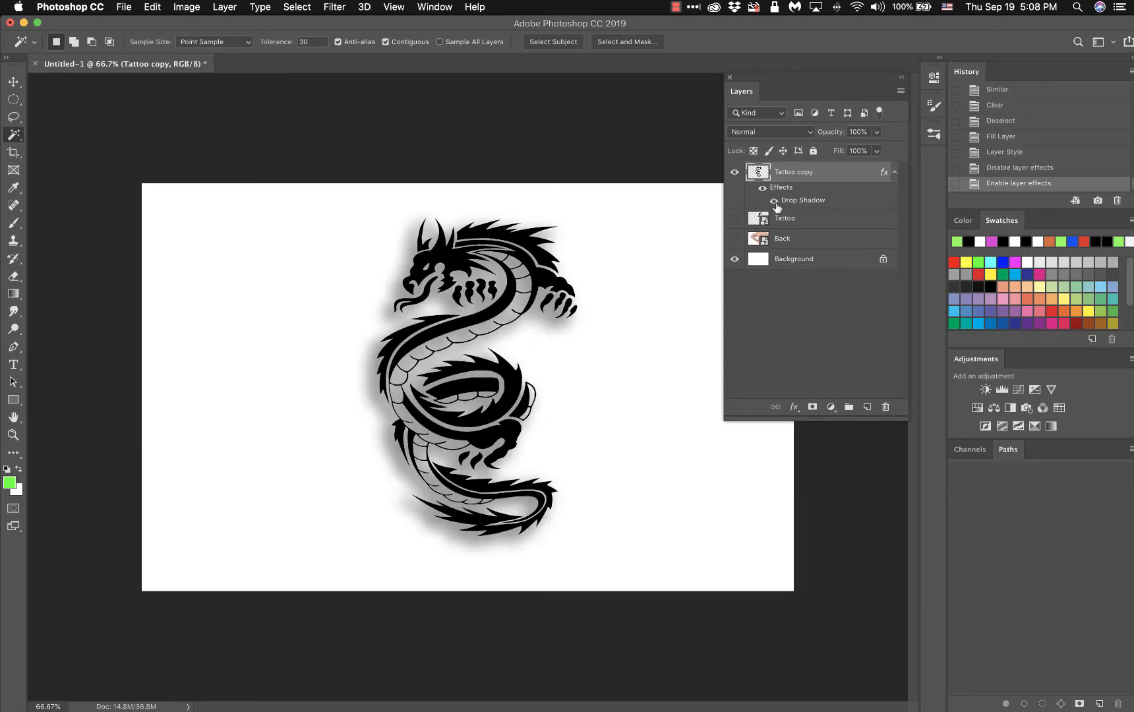
pyautogui.click(763, 189)
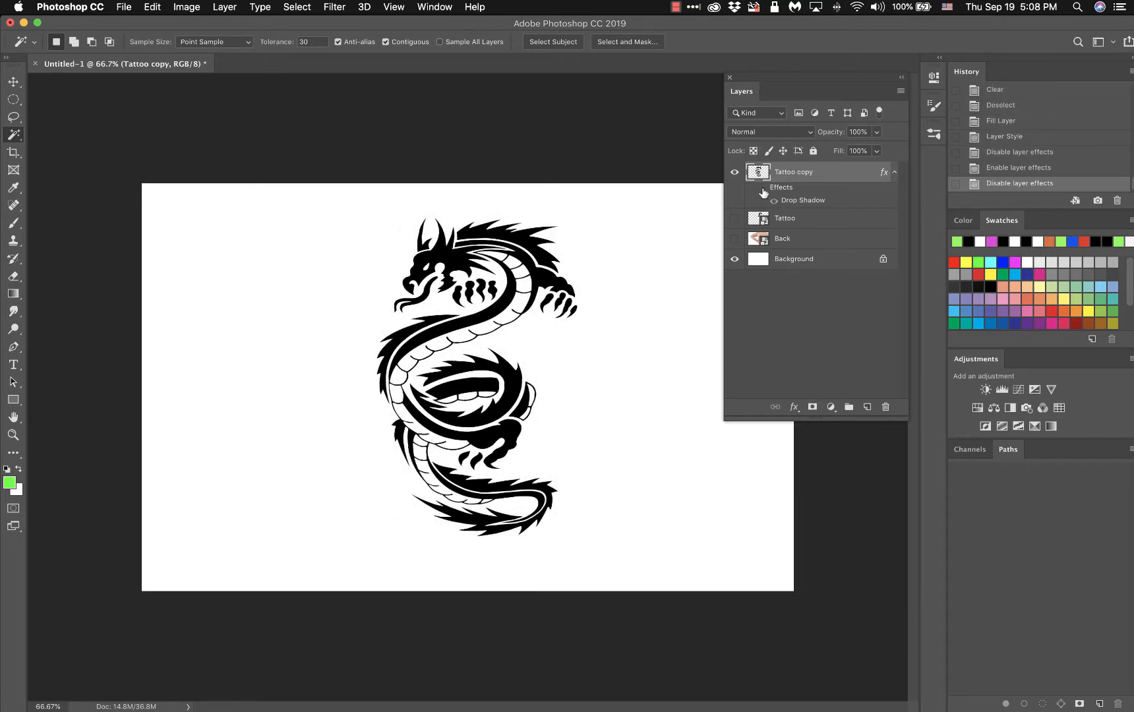
pyautogui.click(762, 190)
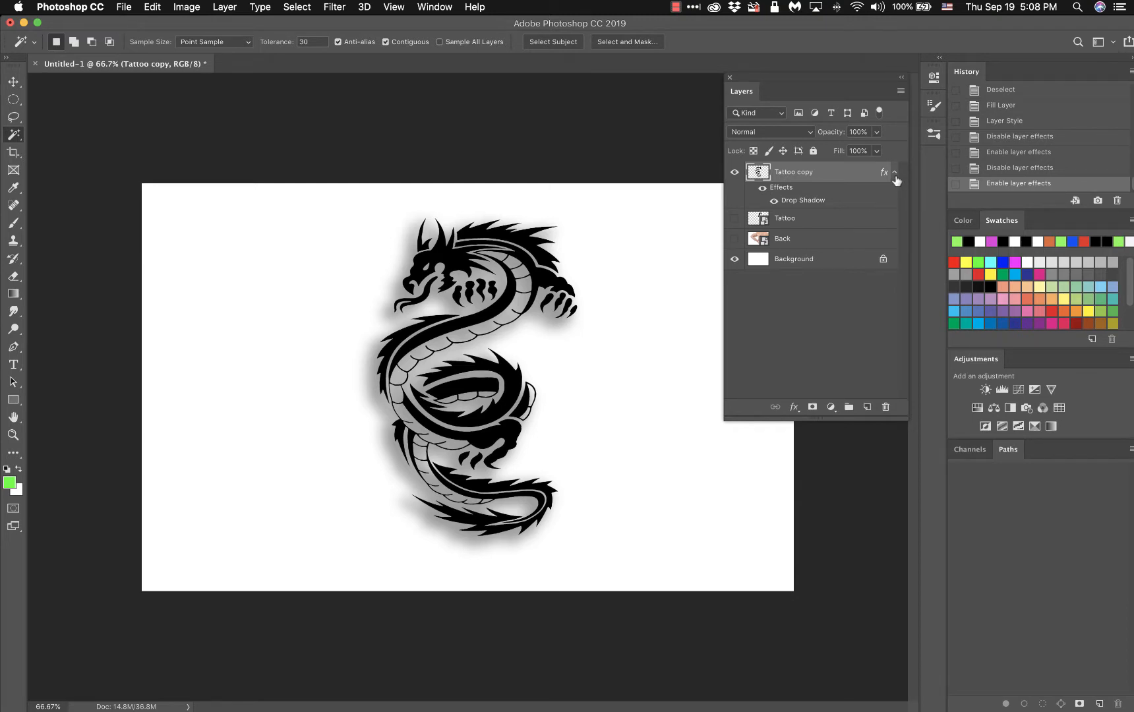
# Reopen the Tattoo copy layer style, disable Drop Shadow, and enable Outer Glow with its settings shown.
pyautogui.doubleClick(855, 179)
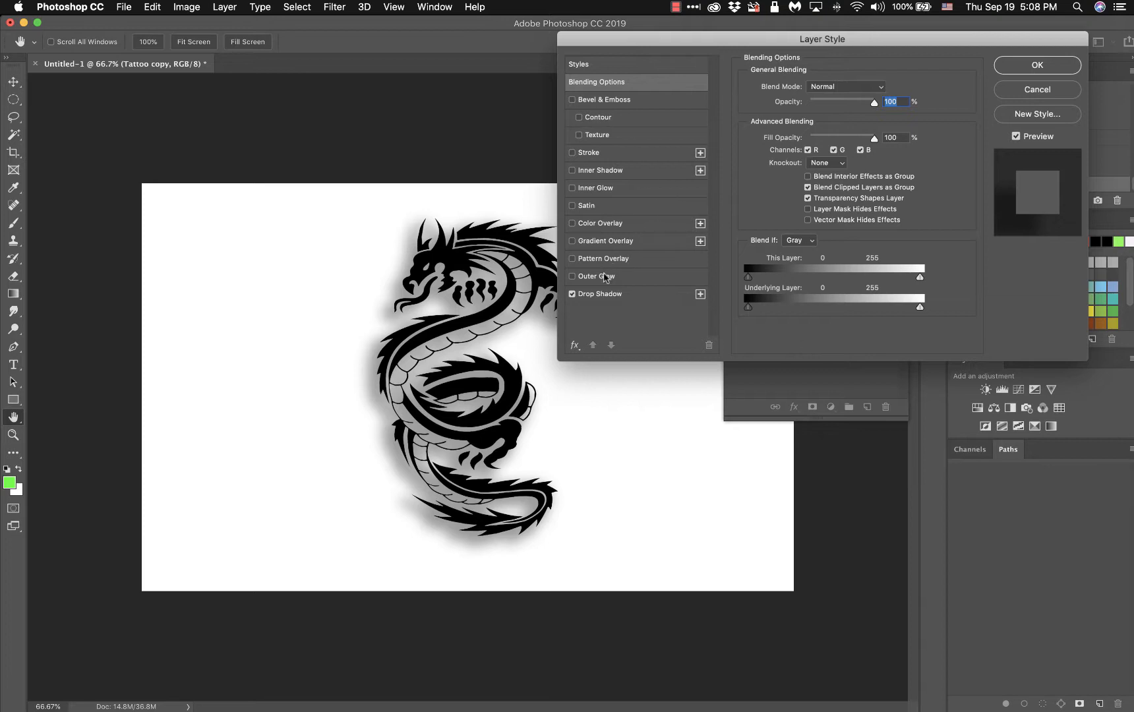
pyautogui.click(572, 294)
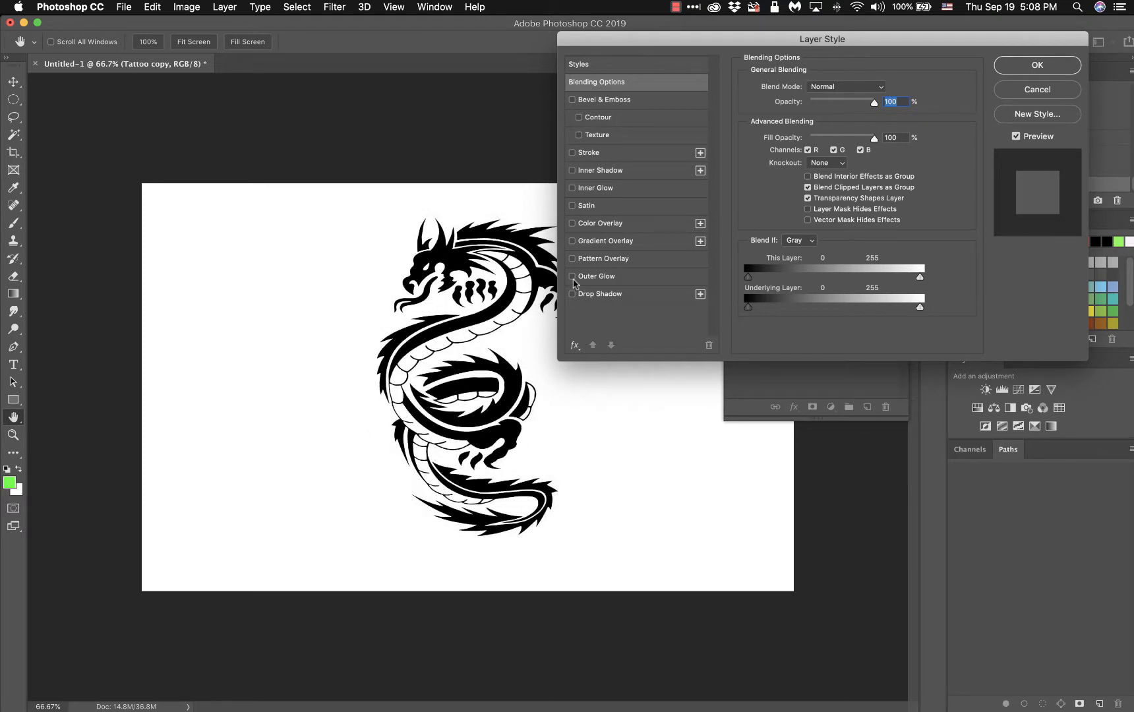
pyautogui.click(573, 277)
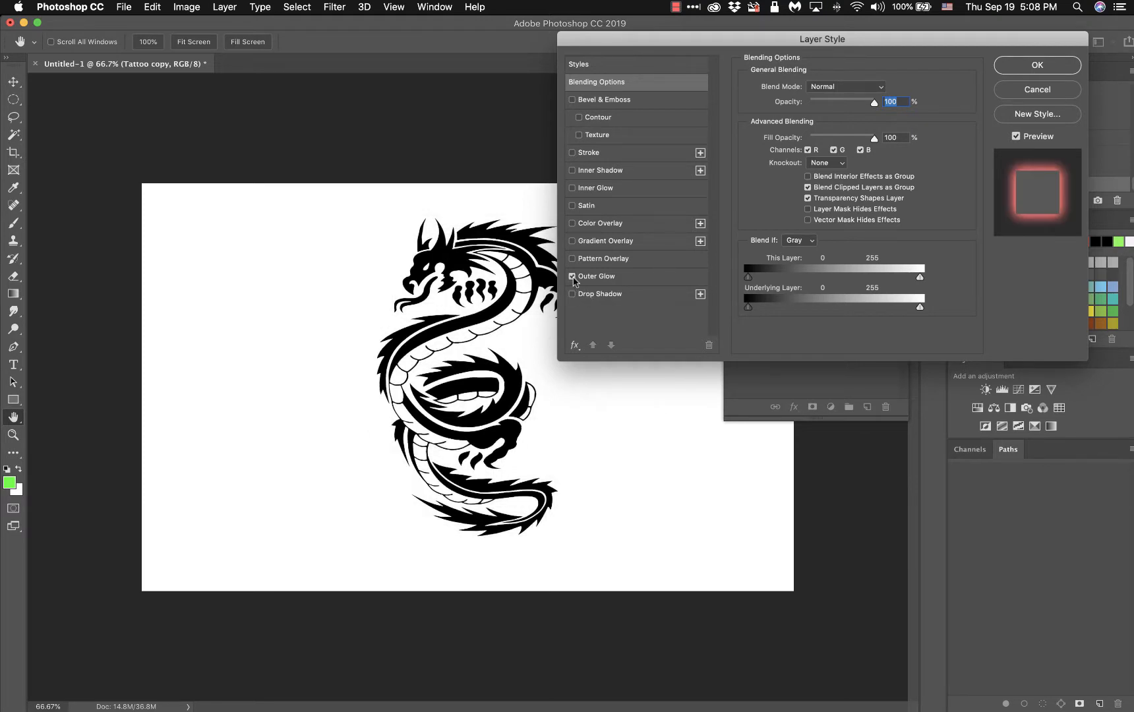
pyautogui.click(623, 282)
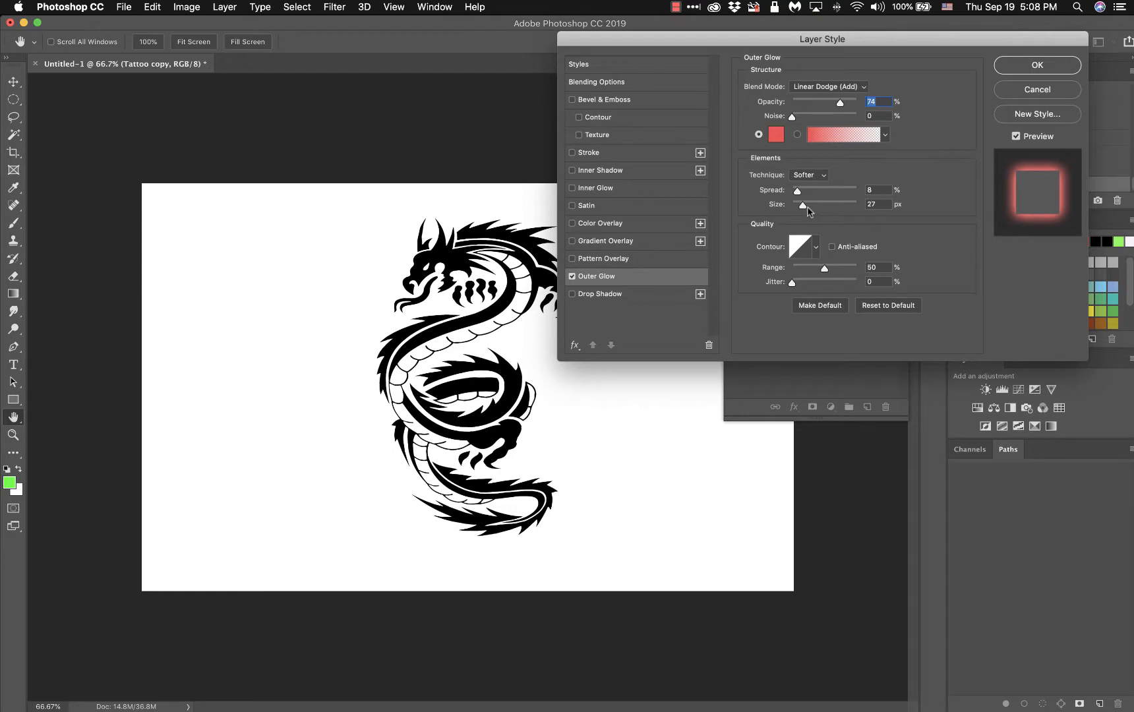
# Try the Overlay blend mode for the outer glow and switch the glow to Screen.
pyautogui.moveTo(804, 207)
pyautogui.mouseDown()
pyautogui.moveTo(818, 207)
pyautogui.moveTo(803, 207)
pyautogui.mouseUp()
pyautogui.click(860, 85)
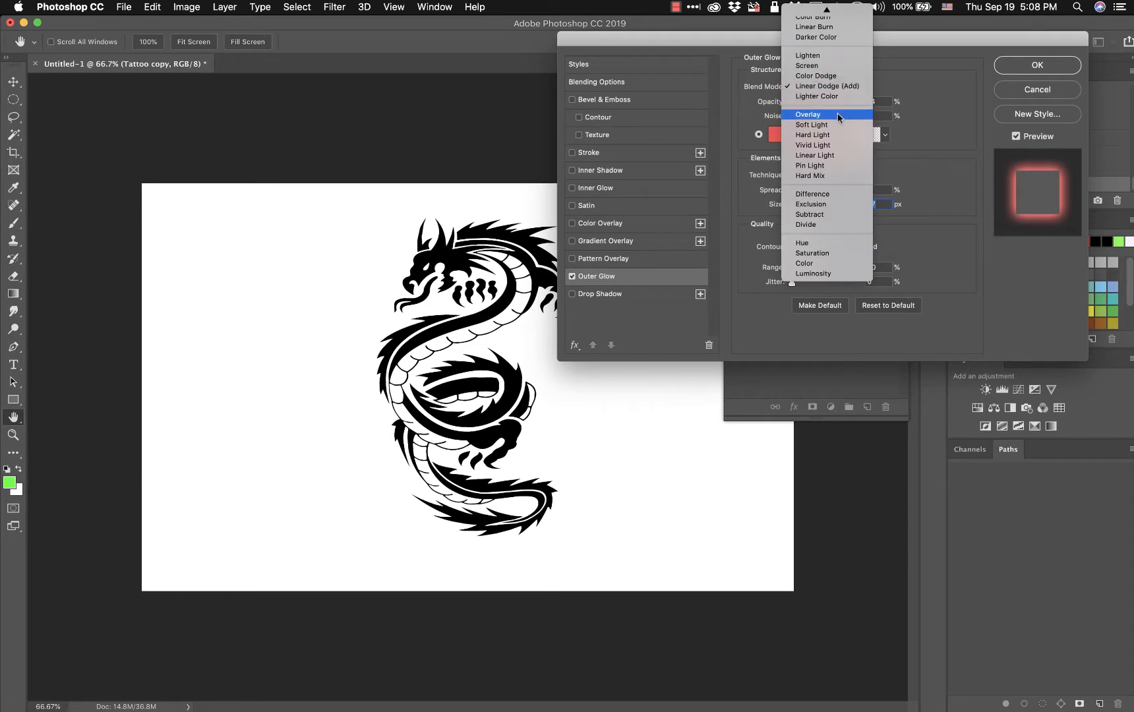
pyautogui.click(855, 86)
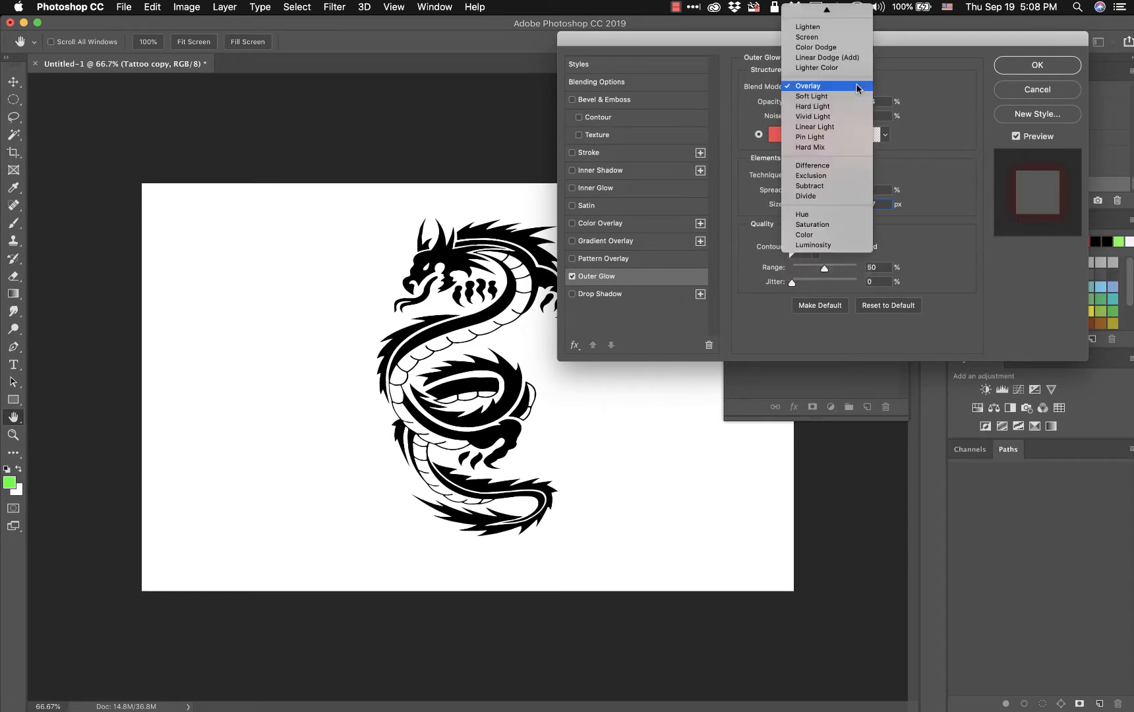
pyautogui.click(839, 38)
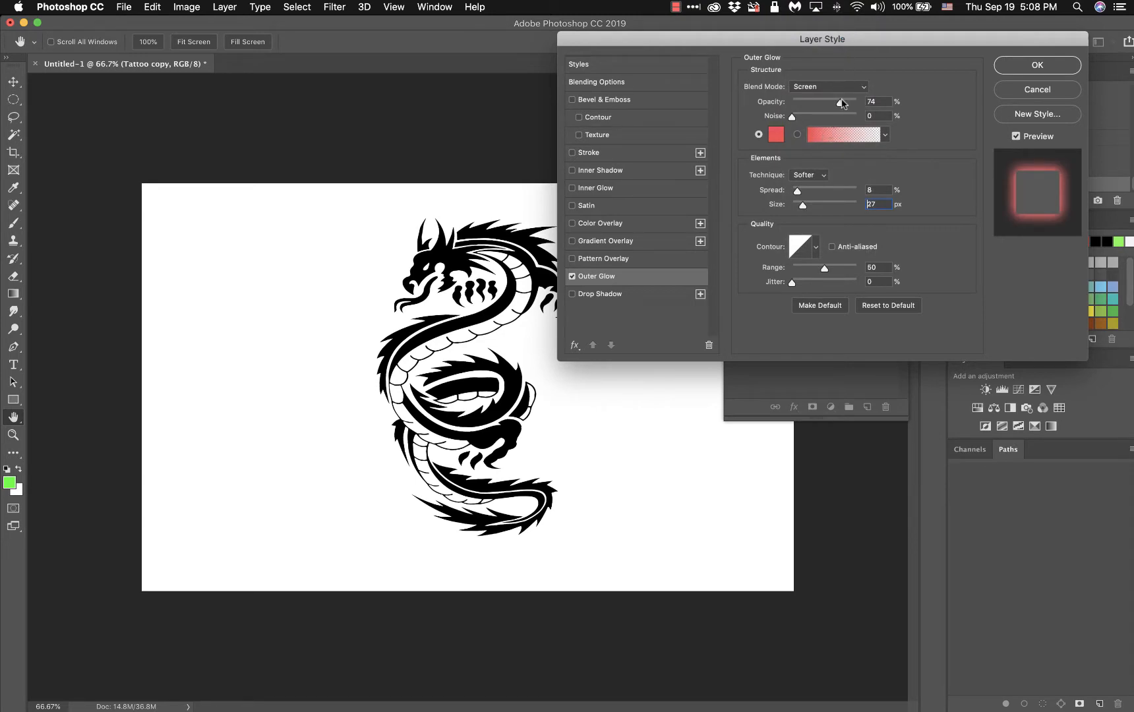
# Set the outer glow to 64% opacity, 22% spread and 62 px size, and move the dialog clear of the dragon.
pyautogui.moveTo(842, 104); pyautogui.dragTo(834, 104)
pyautogui.moveTo(798, 190)
pyautogui.mouseDown()
pyautogui.moveTo(811, 191)
pyautogui.moveTo(812, 206)
pyautogui.mouseUp()
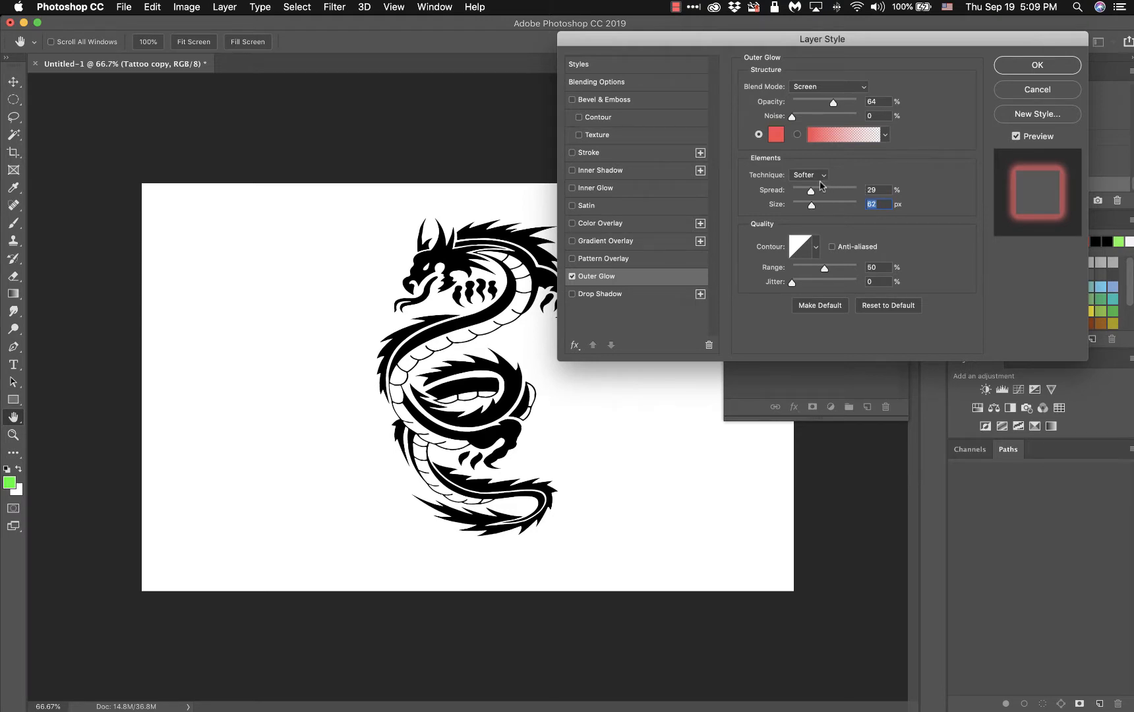
pyautogui.moveTo(811, 192); pyautogui.dragTo(806, 192)
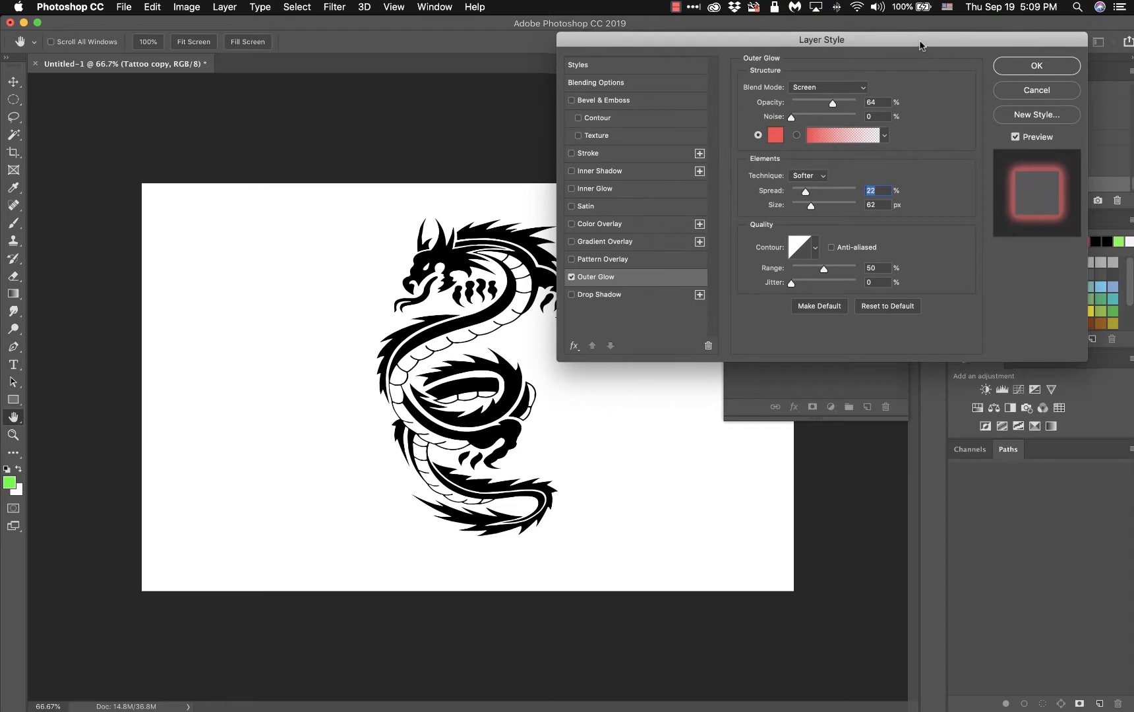
pyautogui.moveTo(921, 47); pyautogui.dragTo(964, 42)
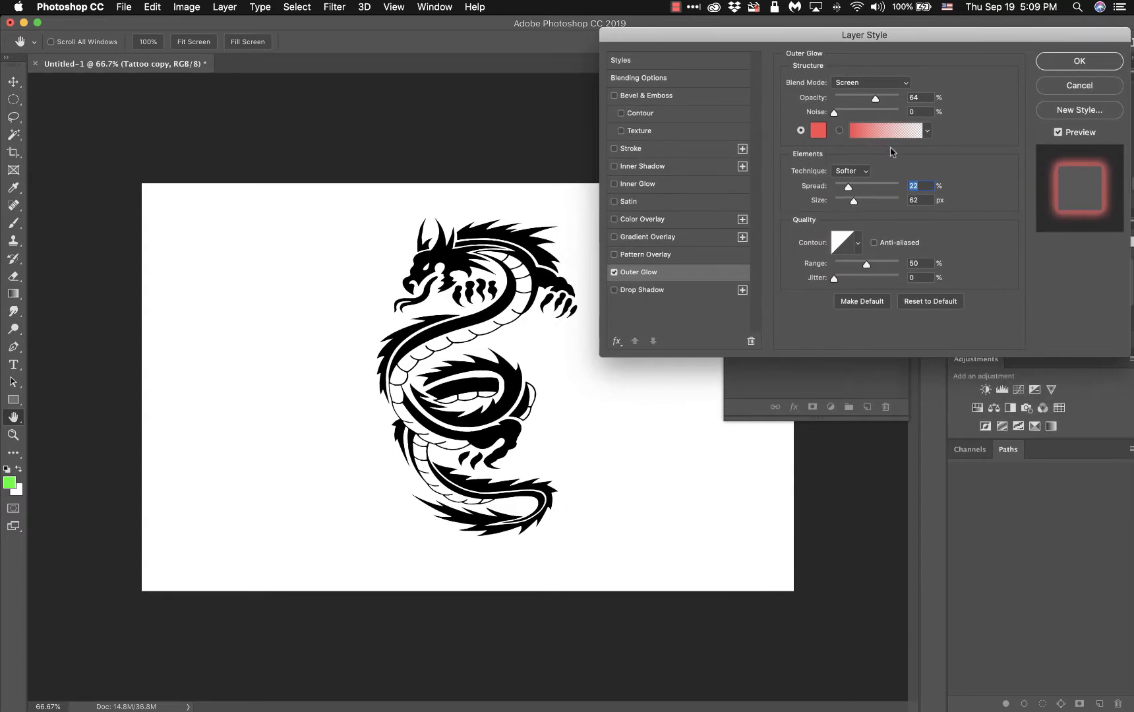
# Change the outer glow color to light blue, set its opacity to 77%, and apply the layer style.
pyautogui.click(818, 130)
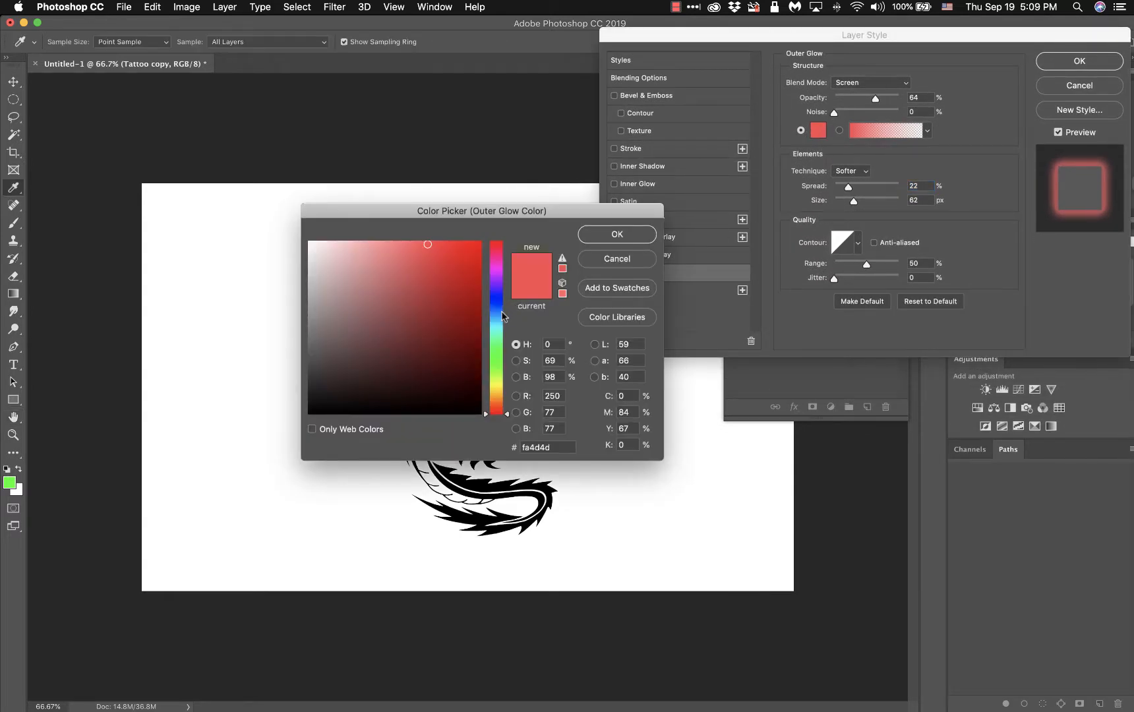
pyautogui.click(502, 315)
pyautogui.click(607, 236)
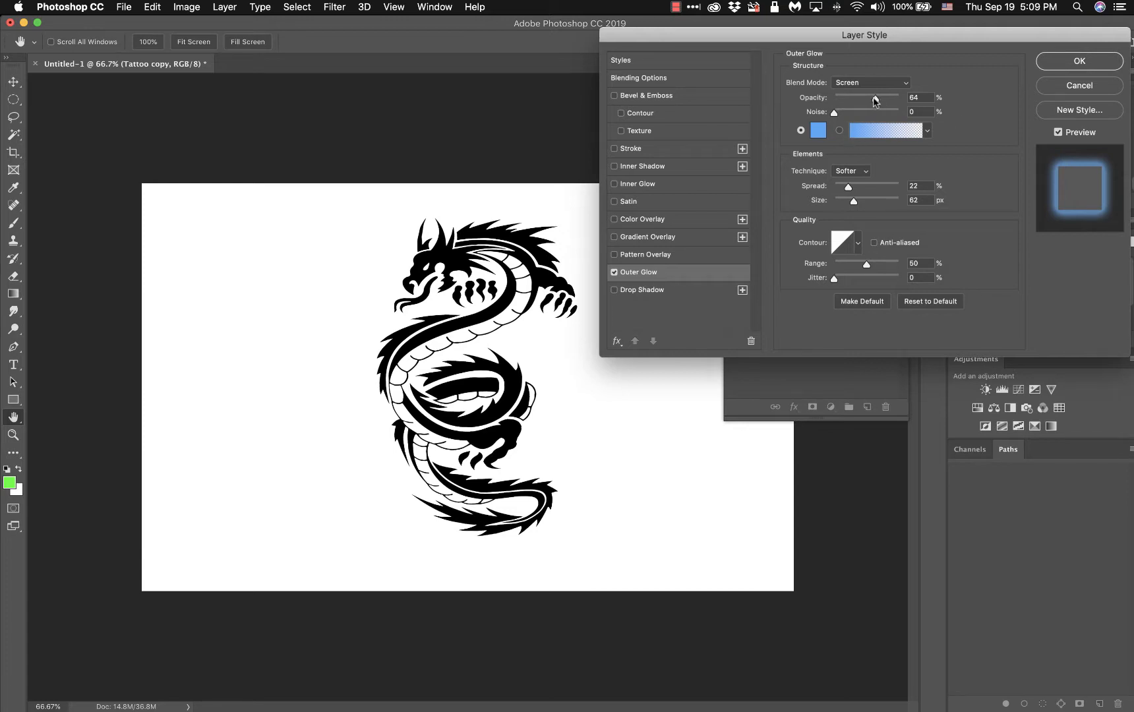
pyautogui.moveTo(875, 99)
pyautogui.mouseDown()
pyautogui.moveTo(854, 99)
pyautogui.moveTo(884, 99)
pyautogui.mouseUp()
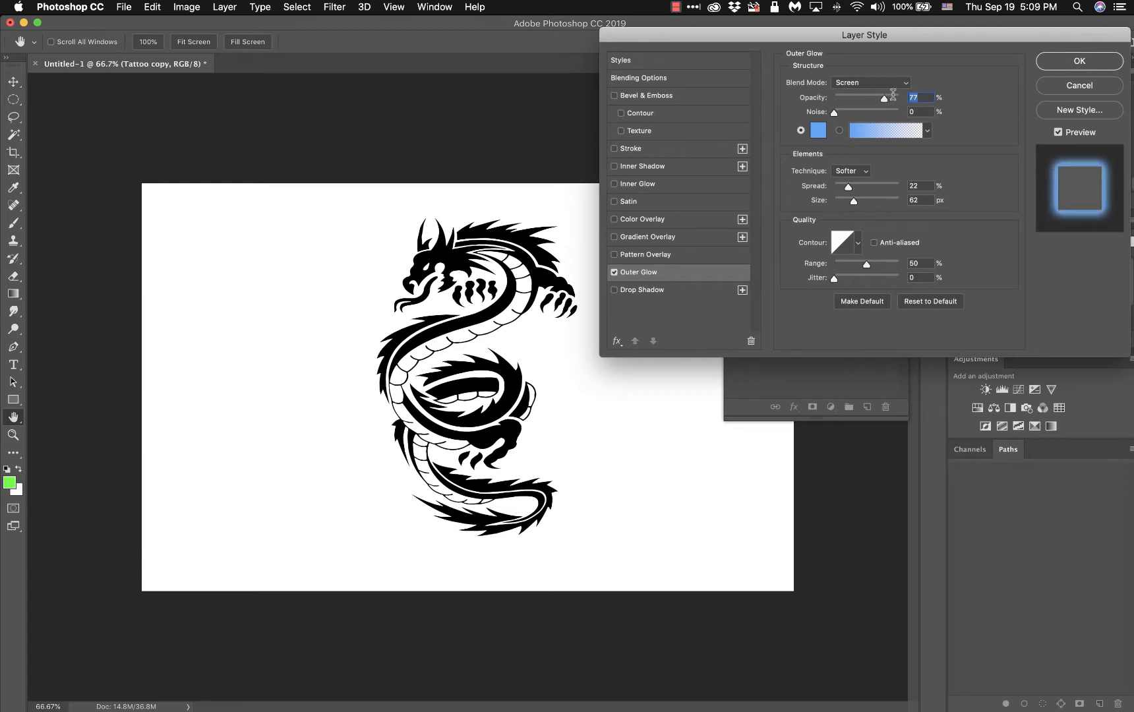
pyautogui.click(1059, 66)
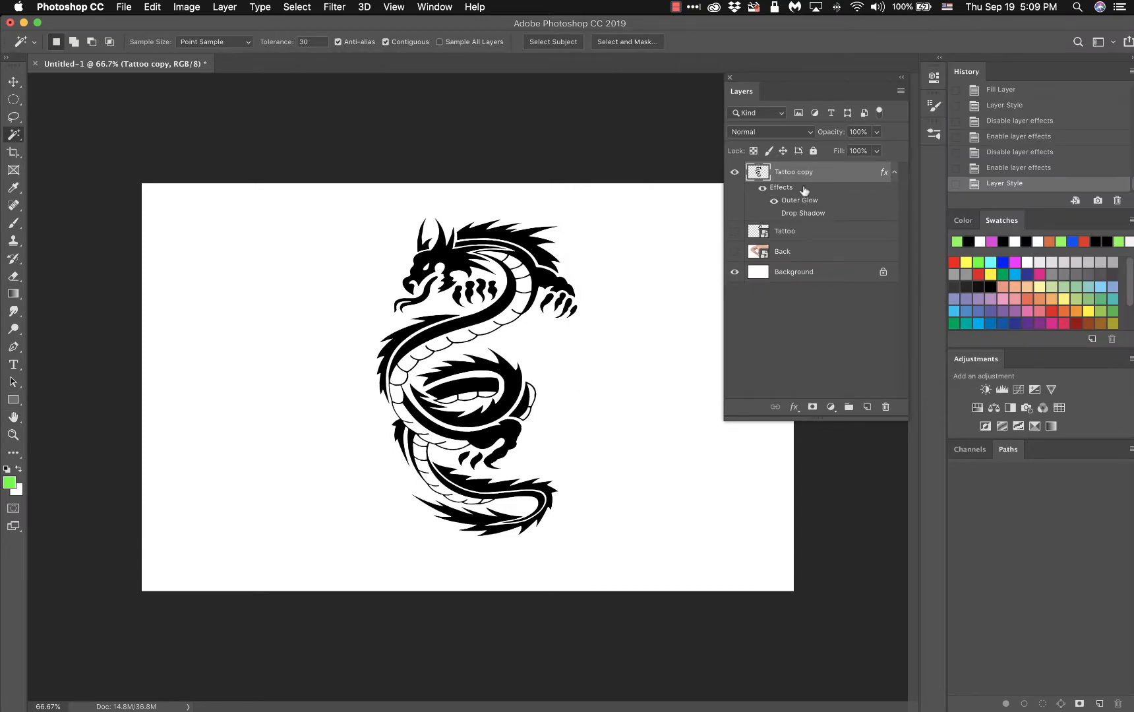
# Turn the Tattoo copy layer's drop shadow back on and toggle it off and on in the layer style settings.
pyautogui.click(774, 214)
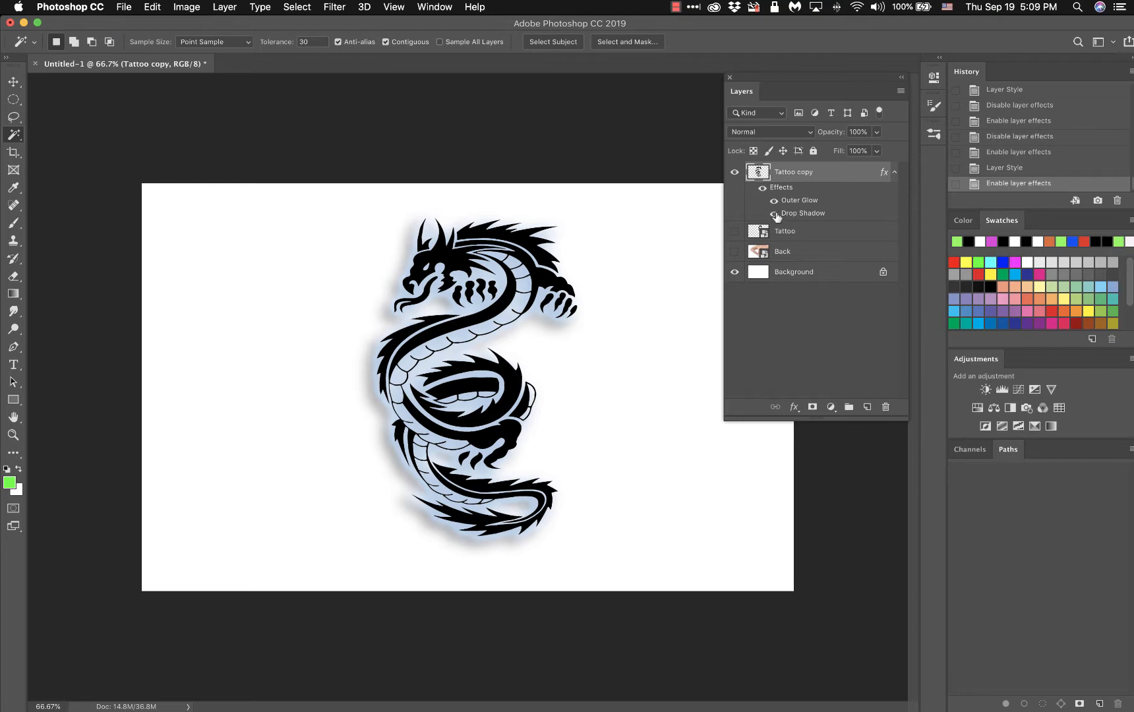
pyautogui.doubleClick(853, 182)
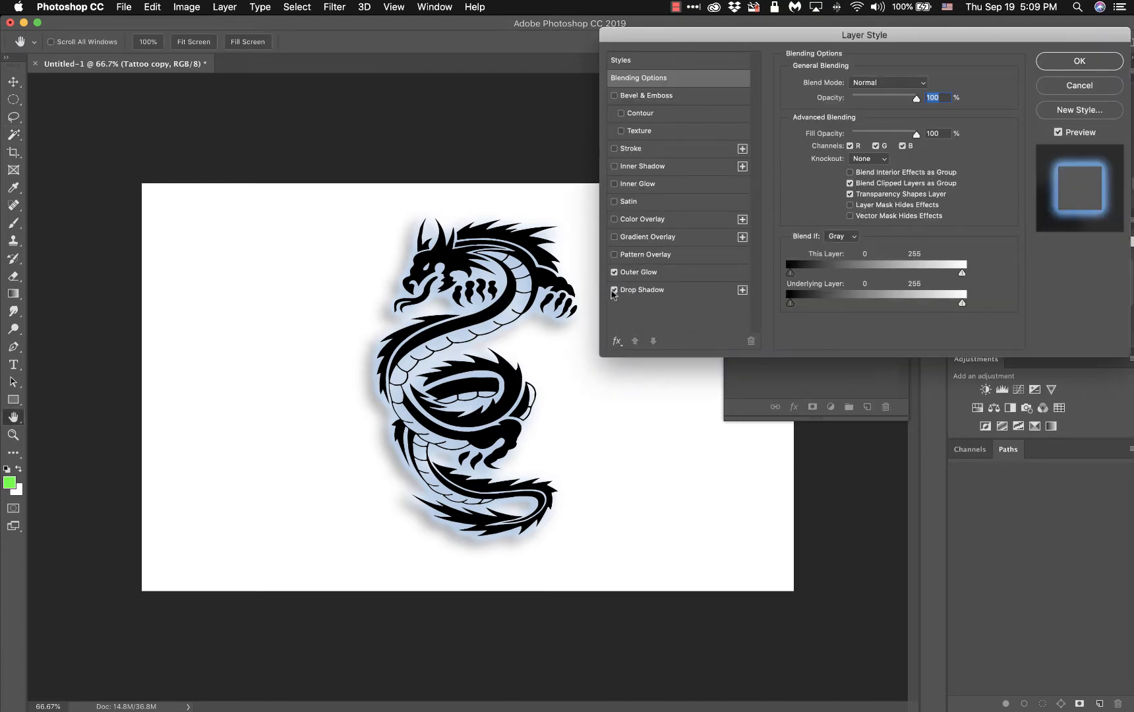
pyautogui.click(614, 291)
pyautogui.click(613, 291)
pyautogui.press('Escape')
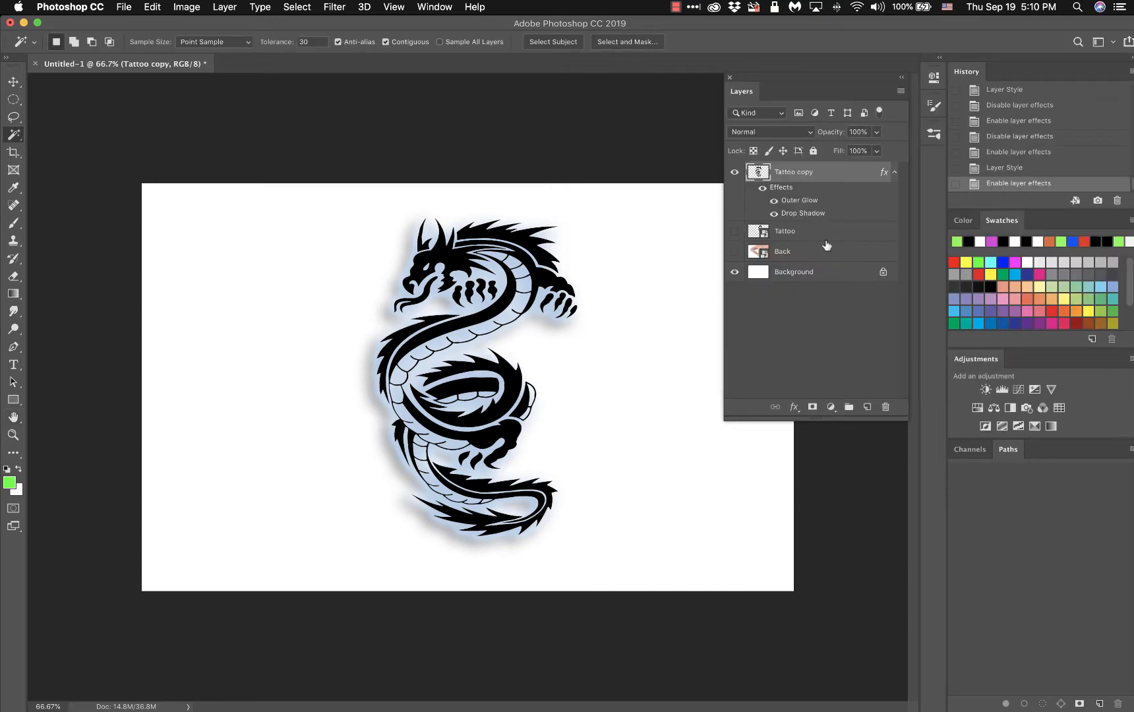
# Delete the Drop Shadow effect from the Tattoo copy layer and clear all of its remaining effects.
pyautogui.moveTo(804, 215); pyautogui.dragTo(843, 210)
pyautogui.moveTo(809, 214); pyautogui.dragTo(887, 408)
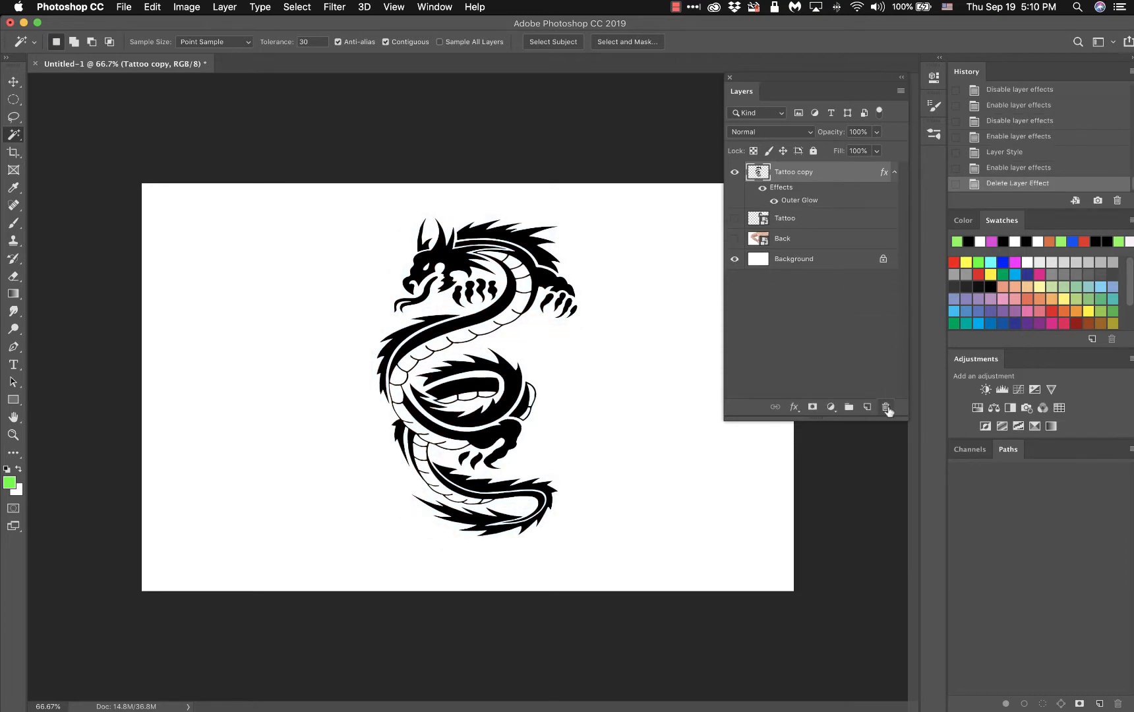
pyautogui.doubleClick(785, 190)
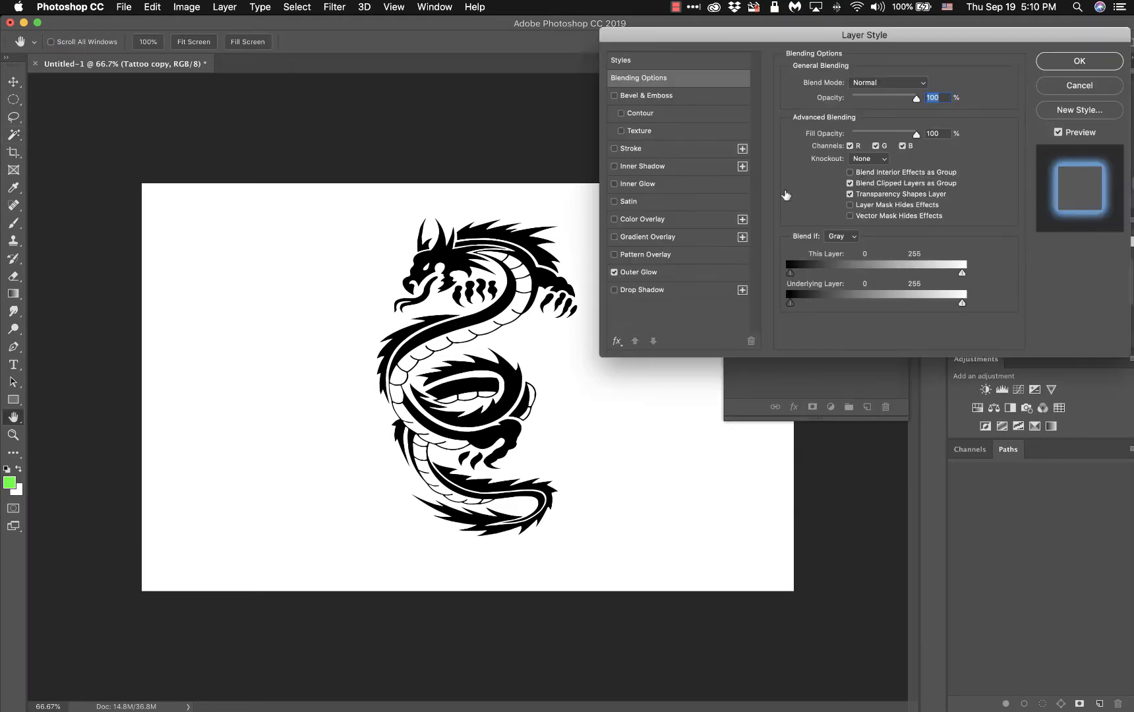
pyautogui.click(1080, 86)
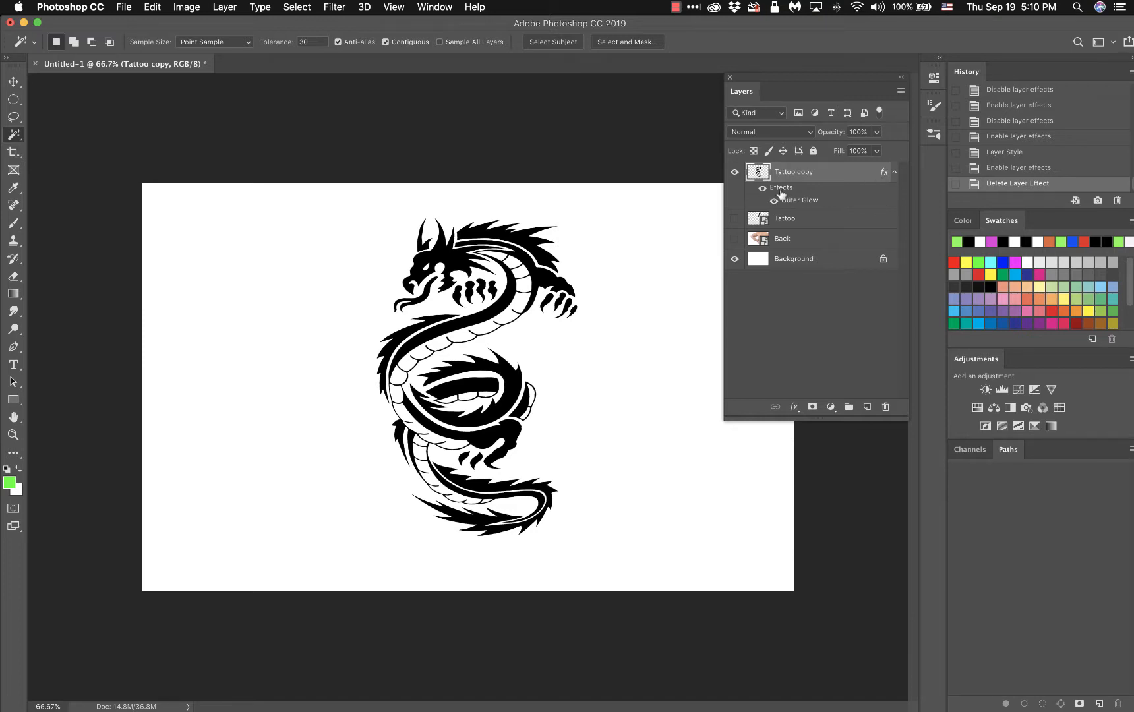
pyautogui.moveTo(782, 192)
pyautogui.mouseDown()
pyautogui.moveTo(825, 254)
pyautogui.moveTo(881, 404)
pyautogui.moveTo(776, 203)
pyautogui.mouseUp()
pyautogui.moveTo(884, 174); pyautogui.dragTo(886, 409)
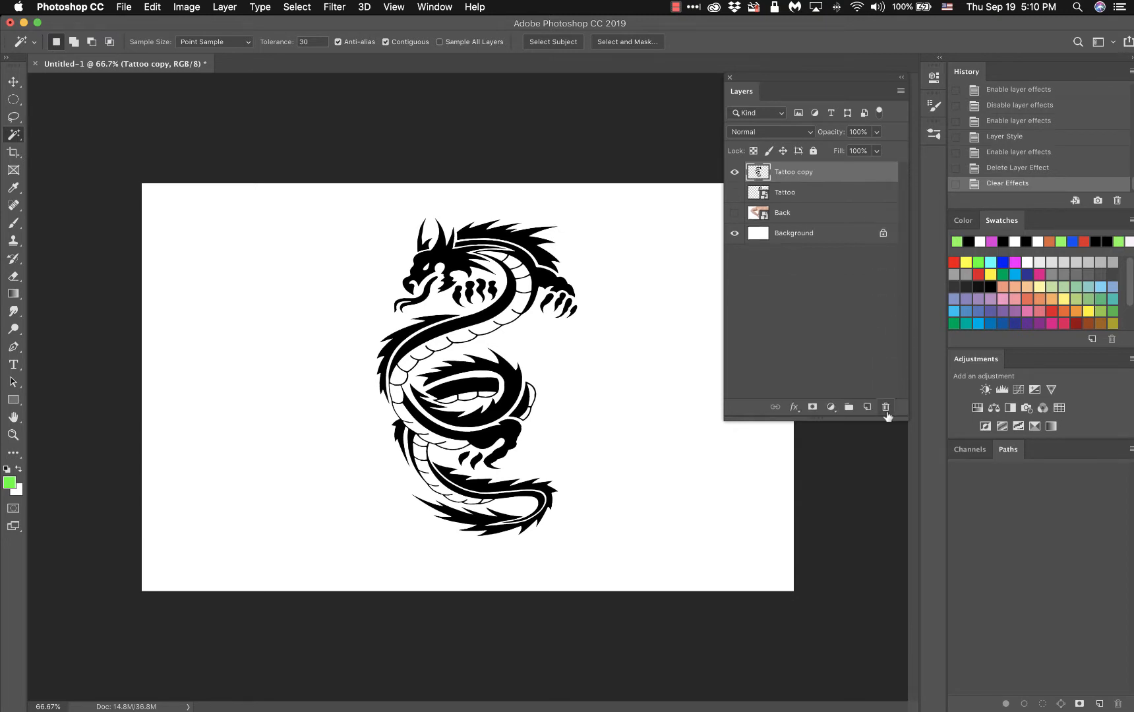
pyautogui.doubleClick(835, 178)
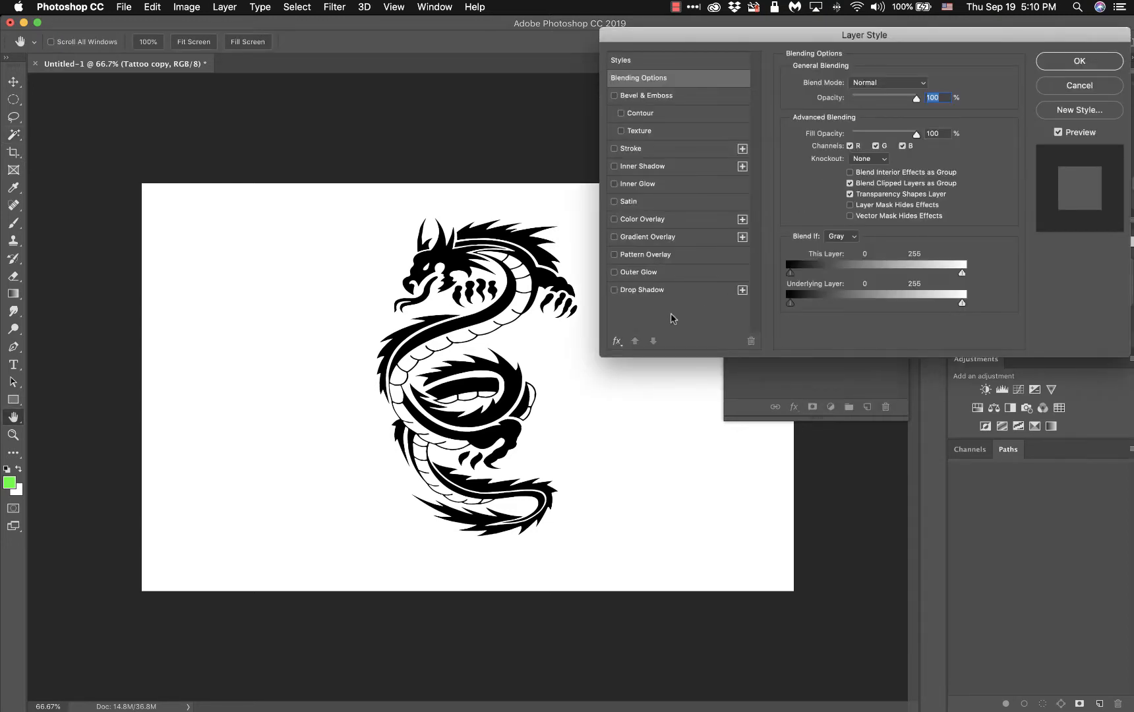
pyautogui.click(668, 271)
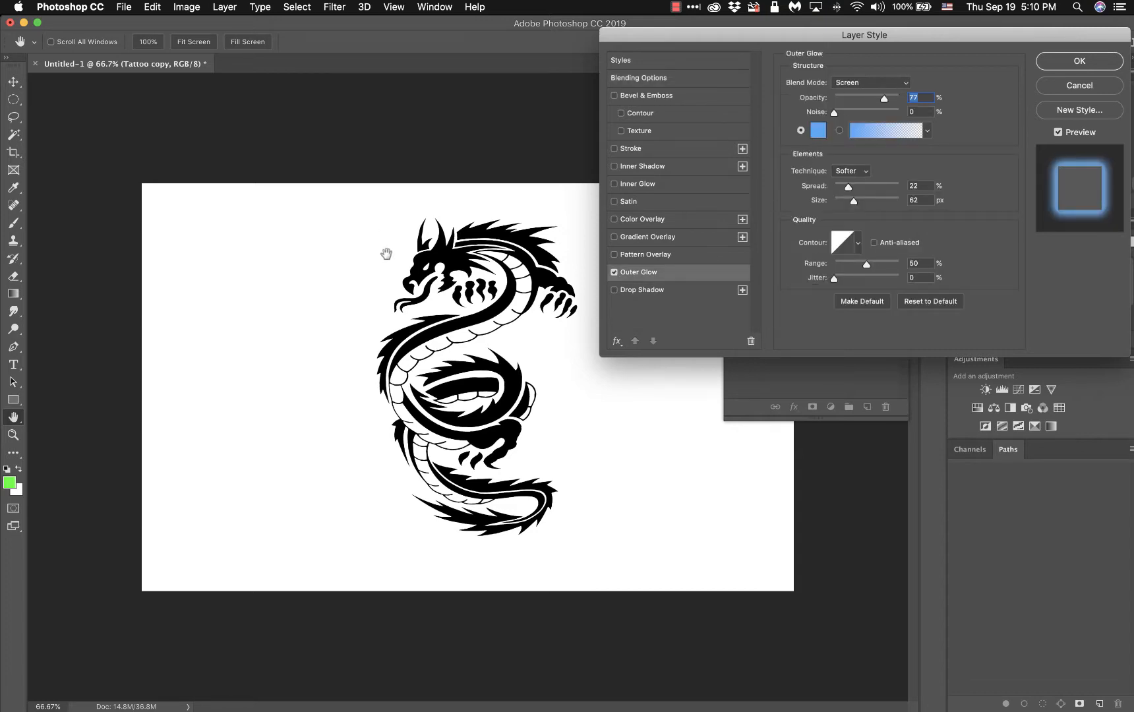
pyautogui.click(1053, 86)
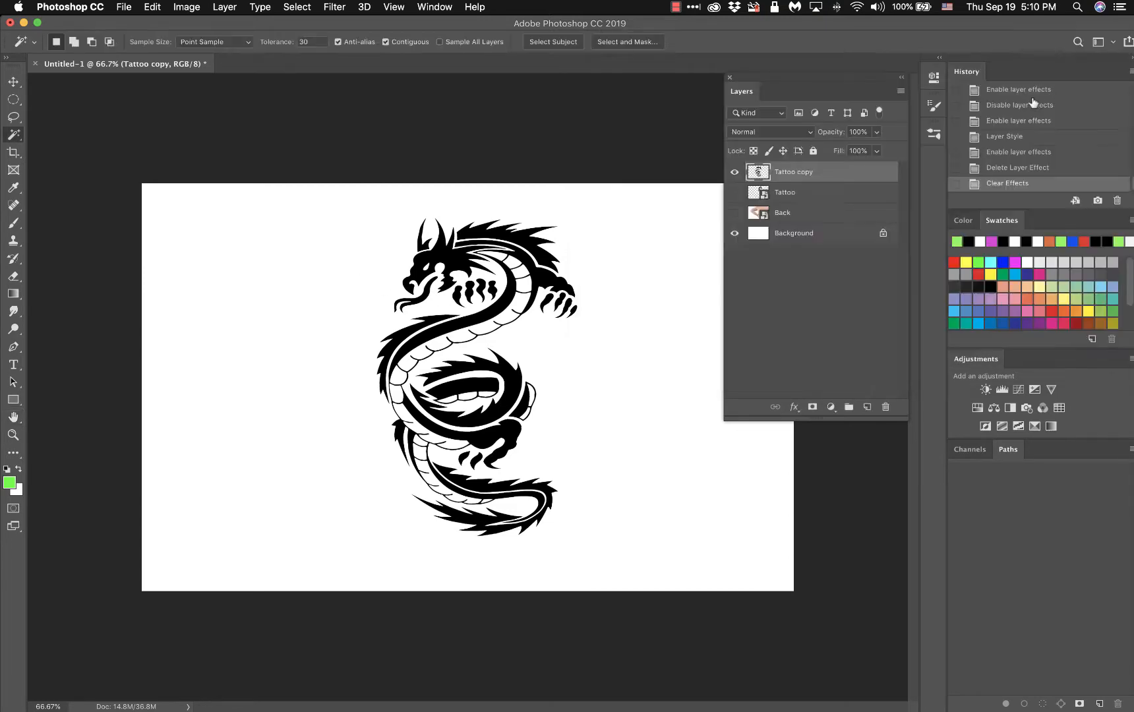
# Reset the foreground and background colors to default and fill the Background layer with black.
pyautogui.click(813, 236)
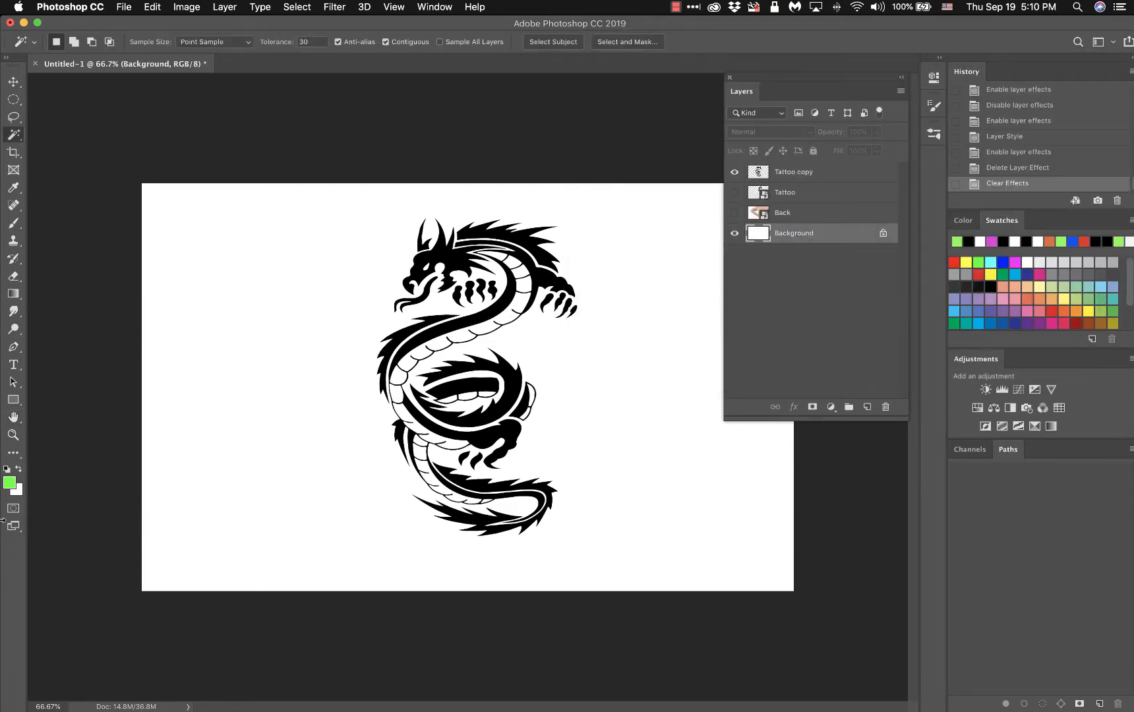
pyautogui.click(7, 468)
pyautogui.hotkey('alt', 'BackSpace')
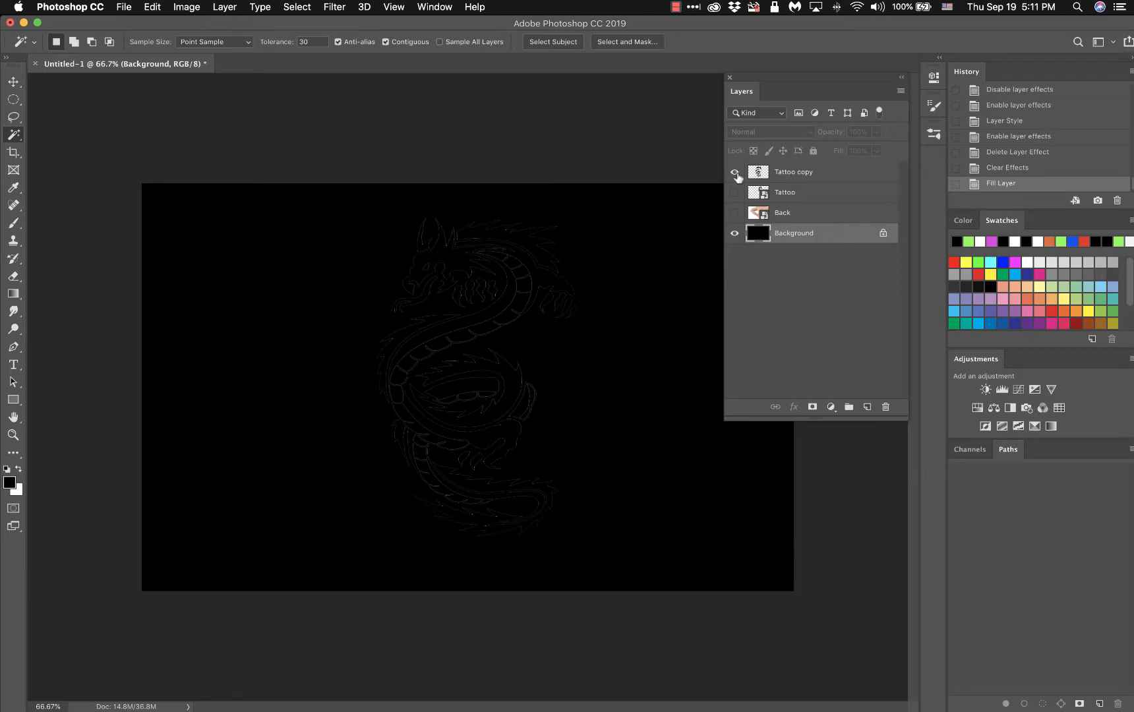
# Enable Outer Glow in the Tattoo copy layer's style and set the glow opacity to 63%.
pyautogui.click(829, 181)
pyautogui.doubleClick(836, 181)
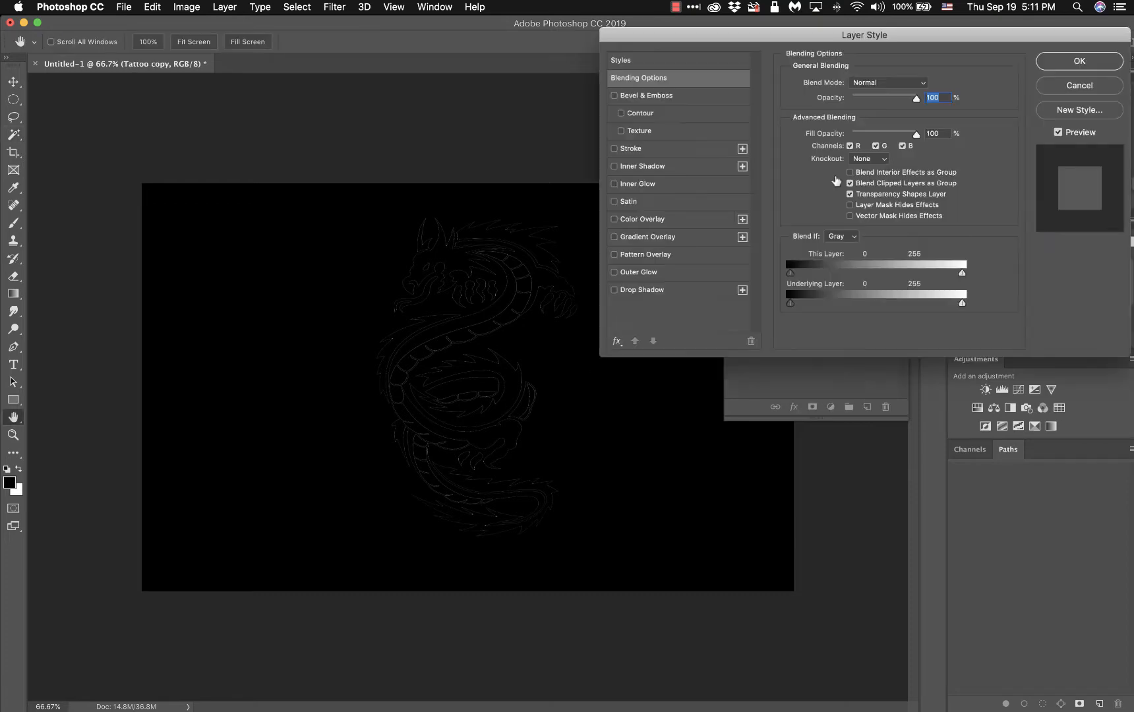
pyautogui.click(683, 276)
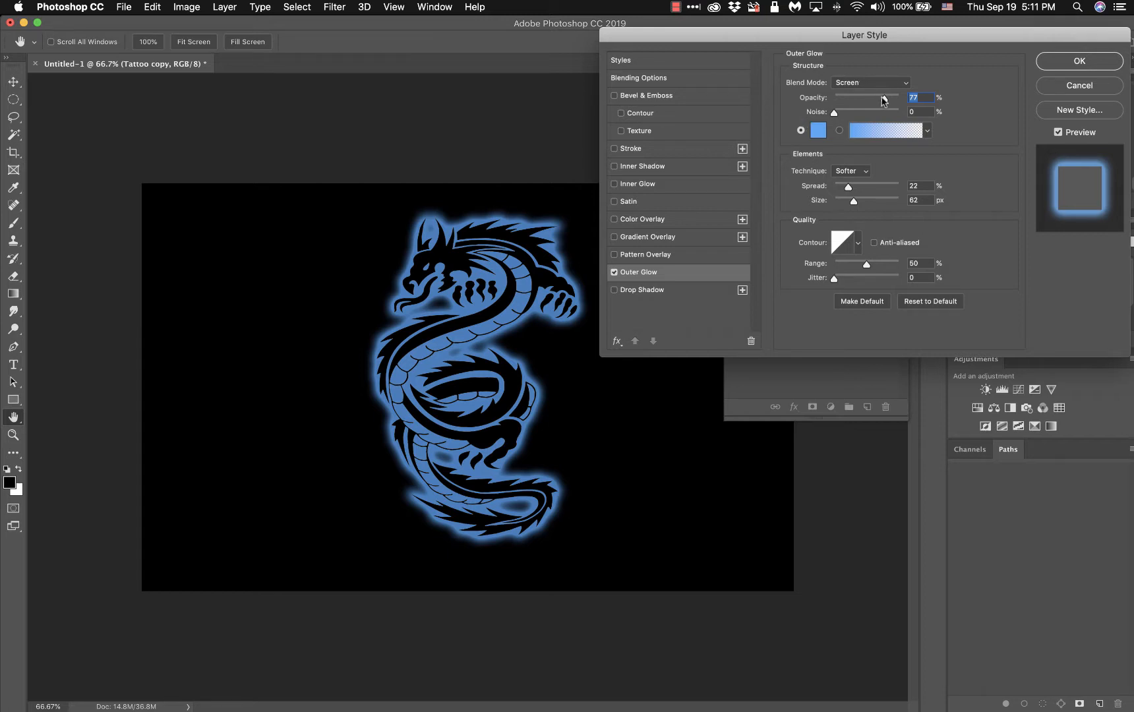
pyautogui.moveTo(884, 100); pyautogui.dragTo(858, 104)
pyautogui.moveTo(857, 103); pyautogui.dragTo(876, 103)
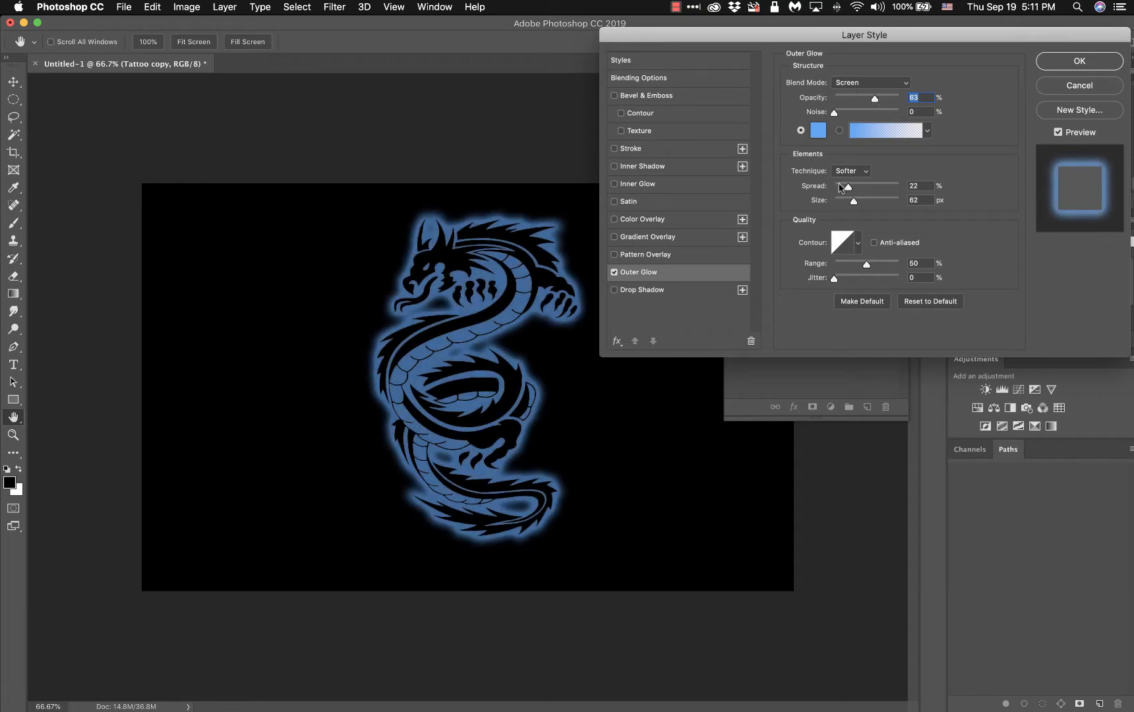
# Try Linear Dodge (Add), Overlay, Soft Light and Pin Light for the outer glow, and set its blend mode to Linear Light.
pyautogui.click(858, 88)
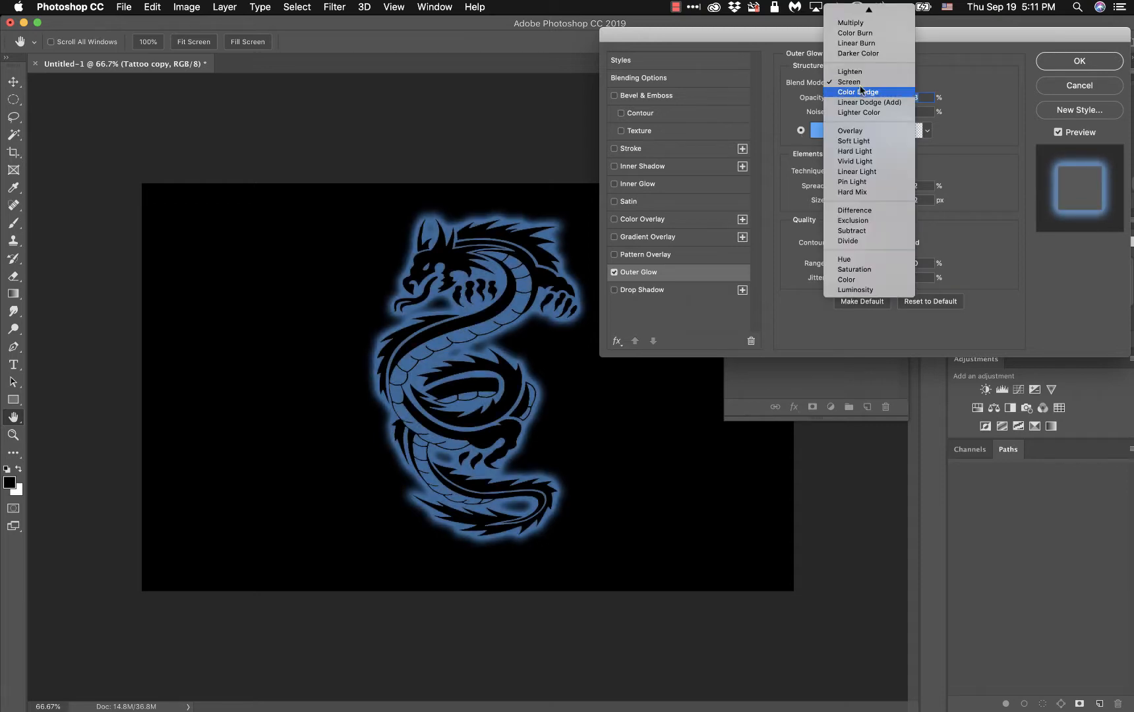
pyautogui.click(860, 103)
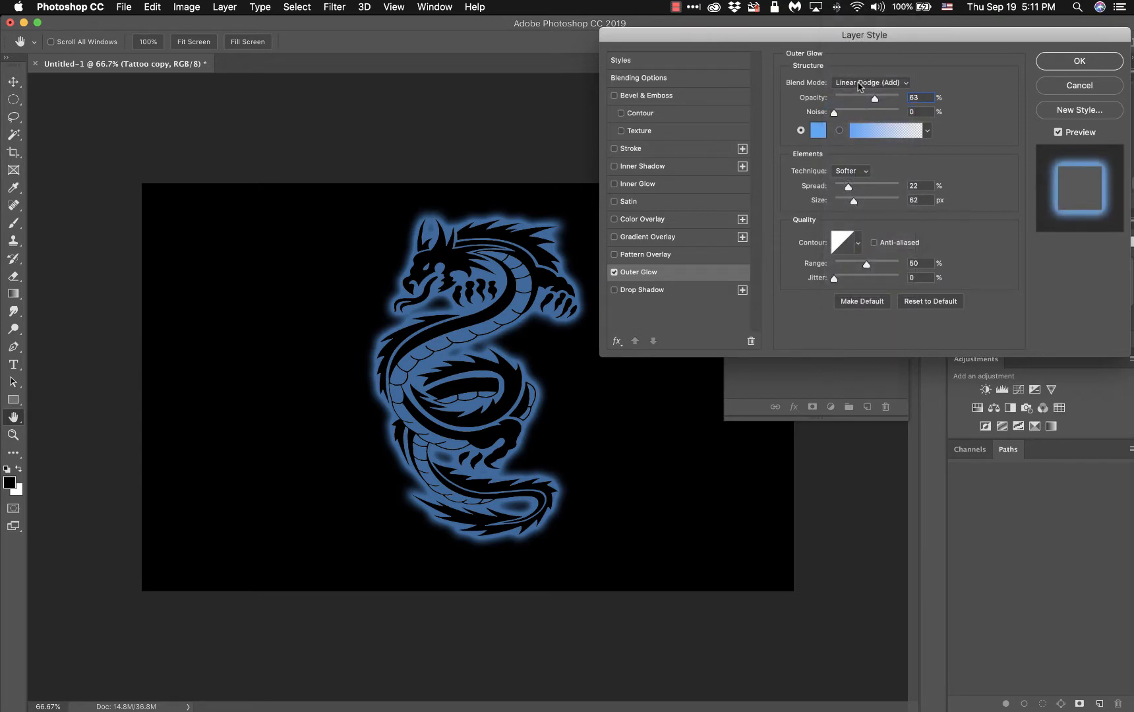
pyautogui.click(859, 86)
pyautogui.click(855, 112)
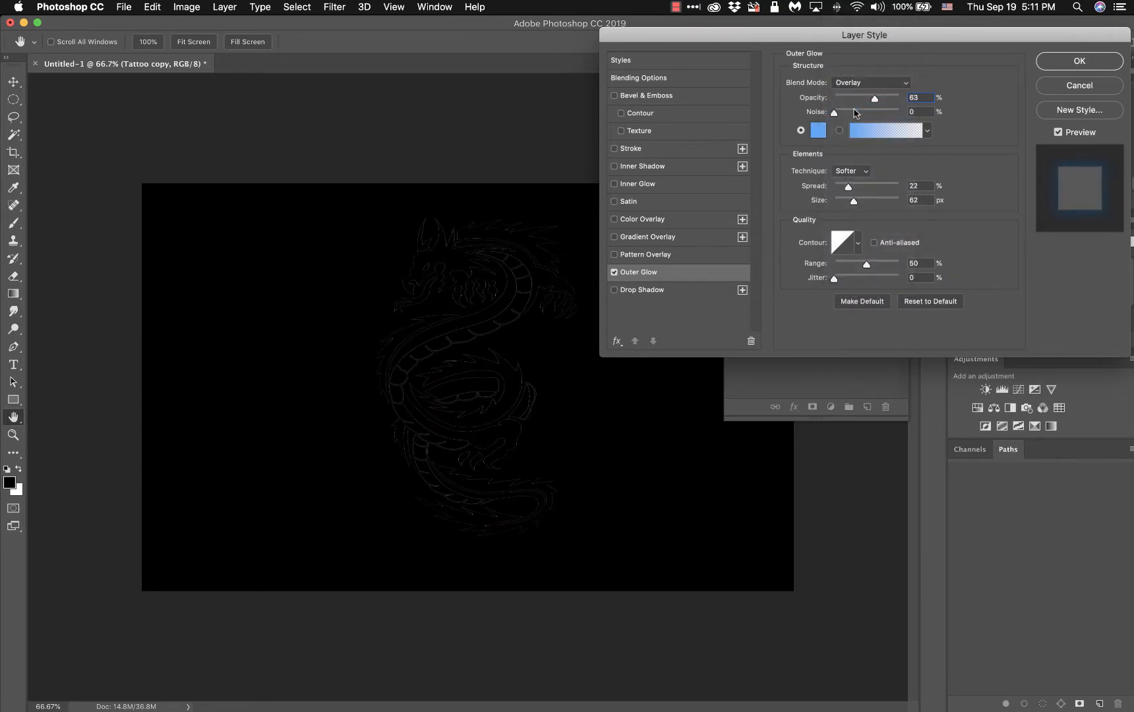
pyautogui.click(860, 85)
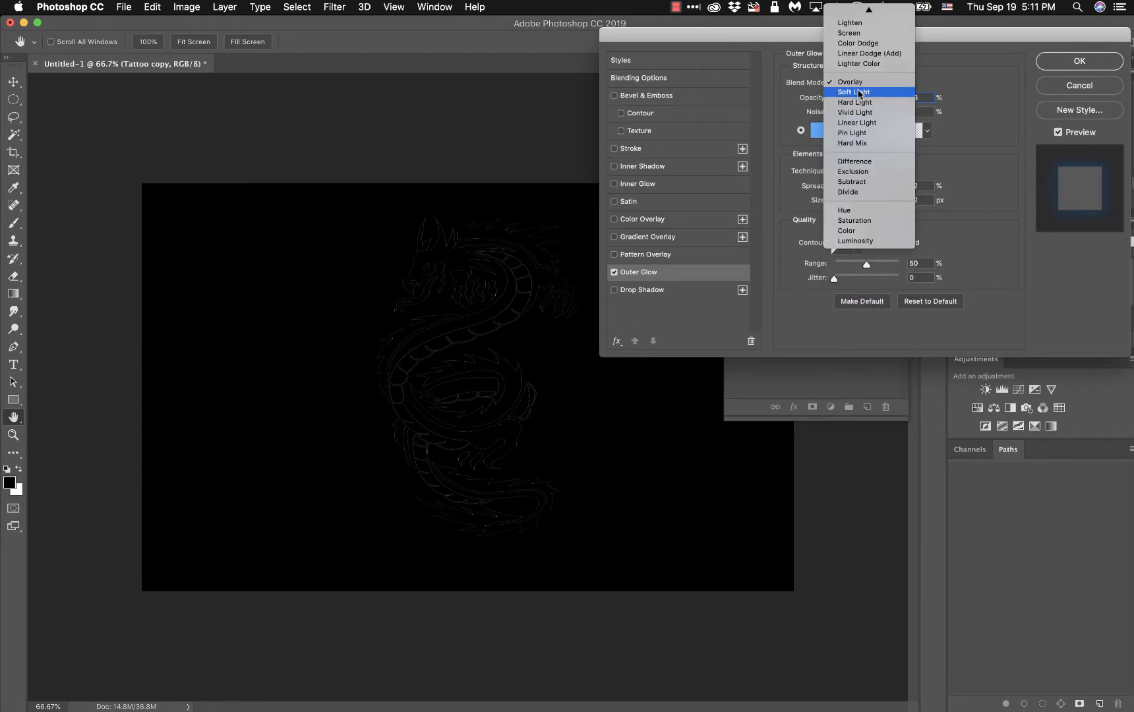
pyautogui.click(861, 92)
pyautogui.click(861, 89)
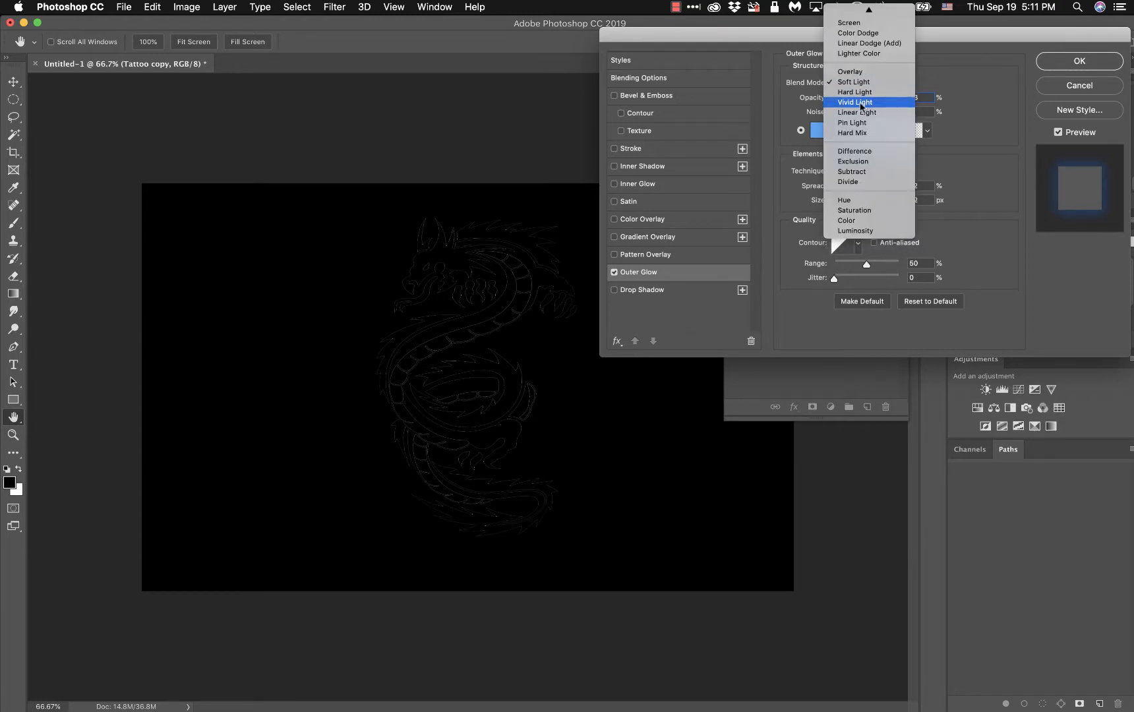
pyautogui.press('Escape')
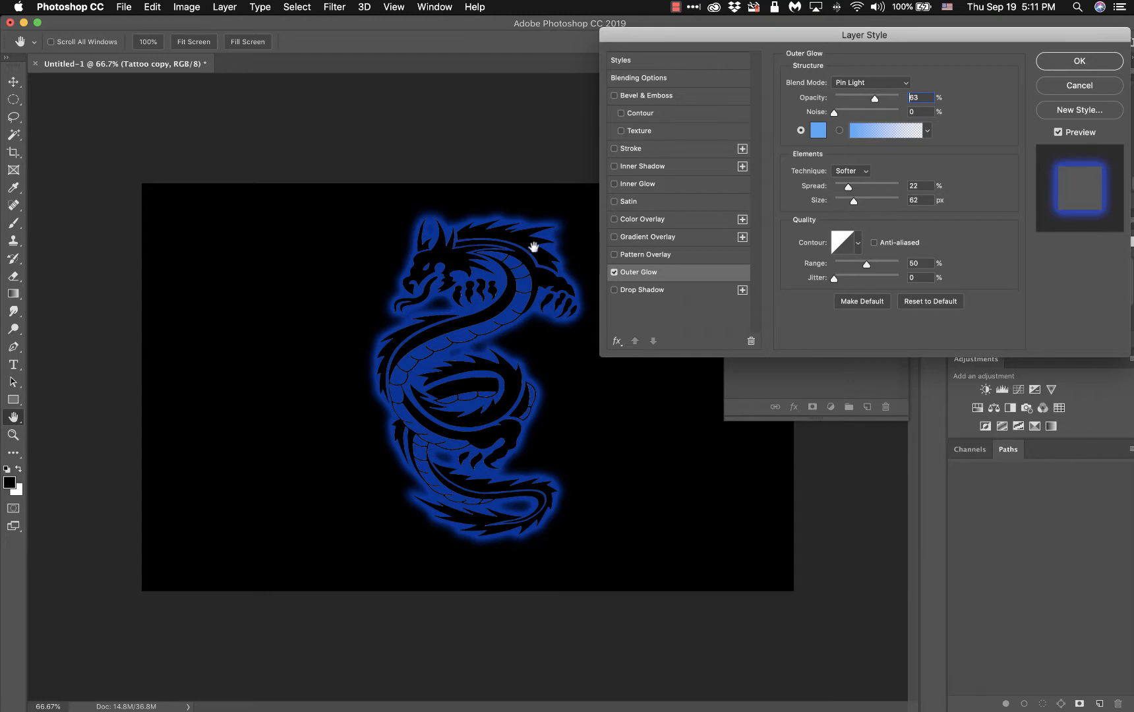
pyautogui.click(864, 83)
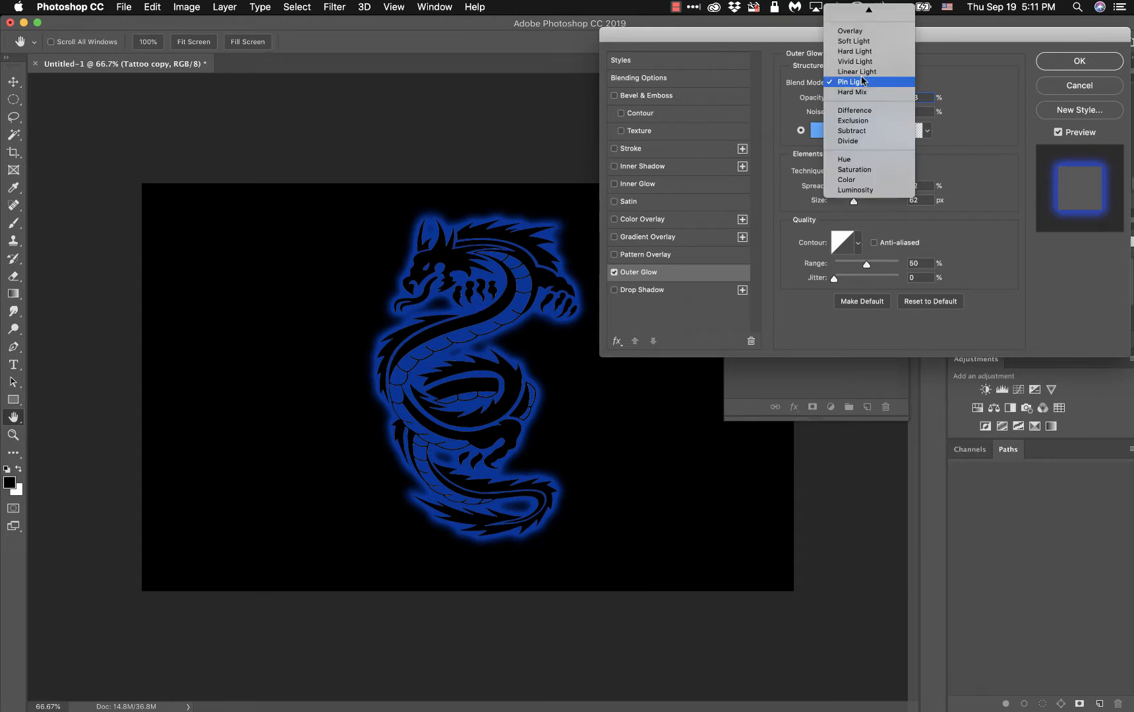
pyautogui.click(863, 72)
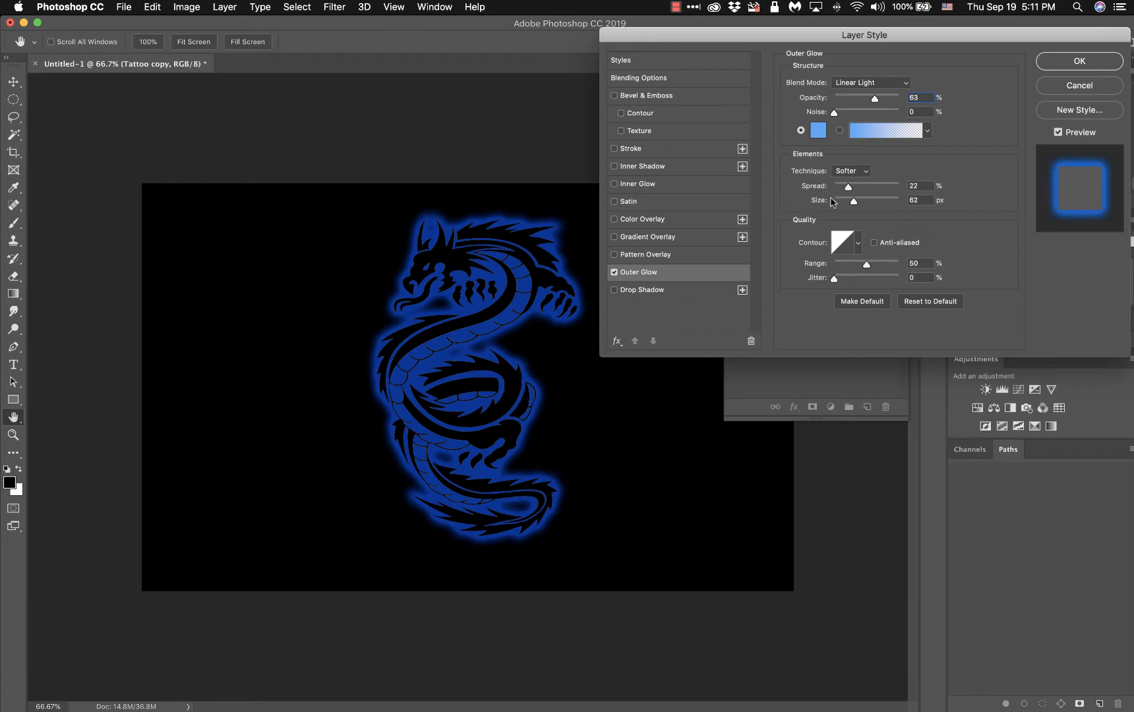
# Set the outer glow's spread to 3% and its size to 46 px.
pyautogui.moveTo(854, 202)
pyautogui.mouseDown()
pyautogui.moveTo(865, 202)
pyautogui.moveTo(847, 202)
pyautogui.moveTo(864, 191)
pyautogui.moveTo(835, 189)
pyautogui.mouseUp()
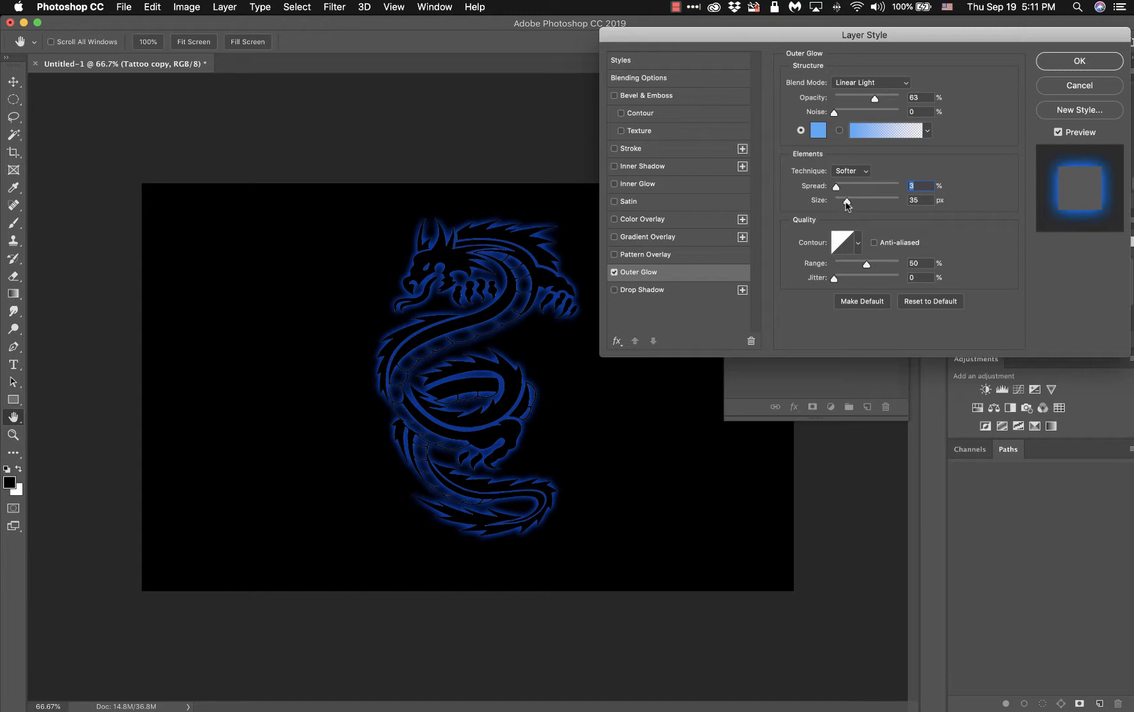
pyautogui.moveTo(846, 202); pyautogui.dragTo(848, 202)
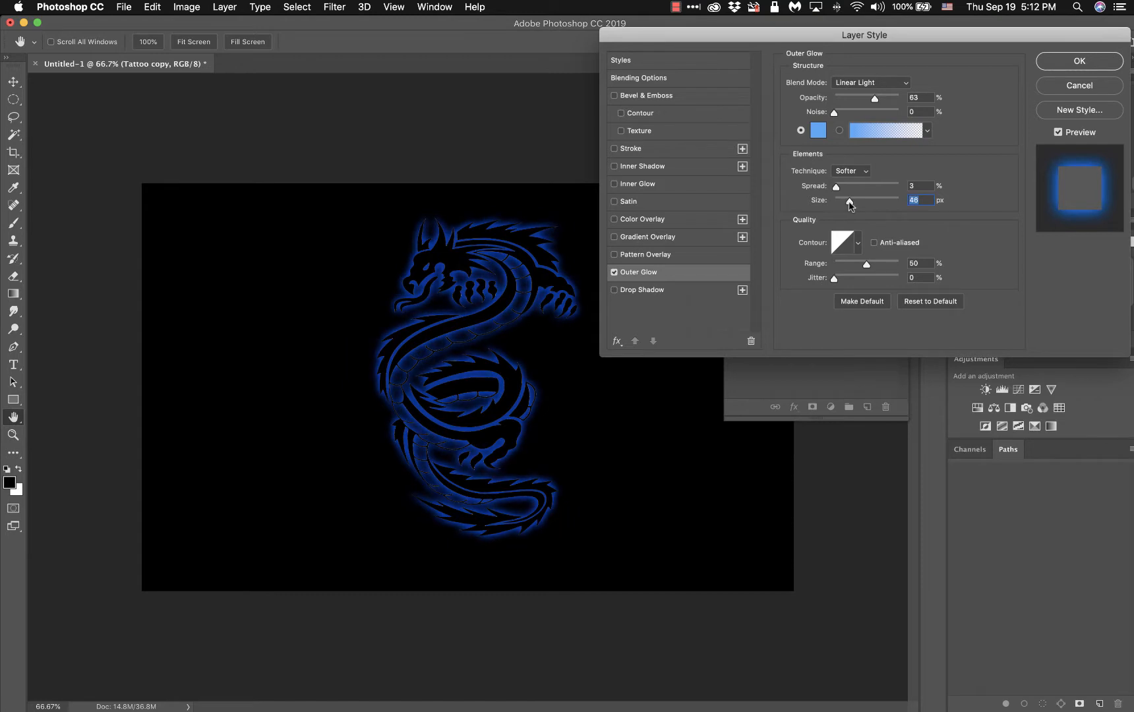
# Set the outer glow's opacity to 79% and enable Inner Glow for the Tattoo copy layer.
pyautogui.moveTo(875, 99)
pyautogui.mouseDown()
pyautogui.moveTo(857, 100)
pyautogui.moveTo(886, 103)
pyautogui.mouseUp()
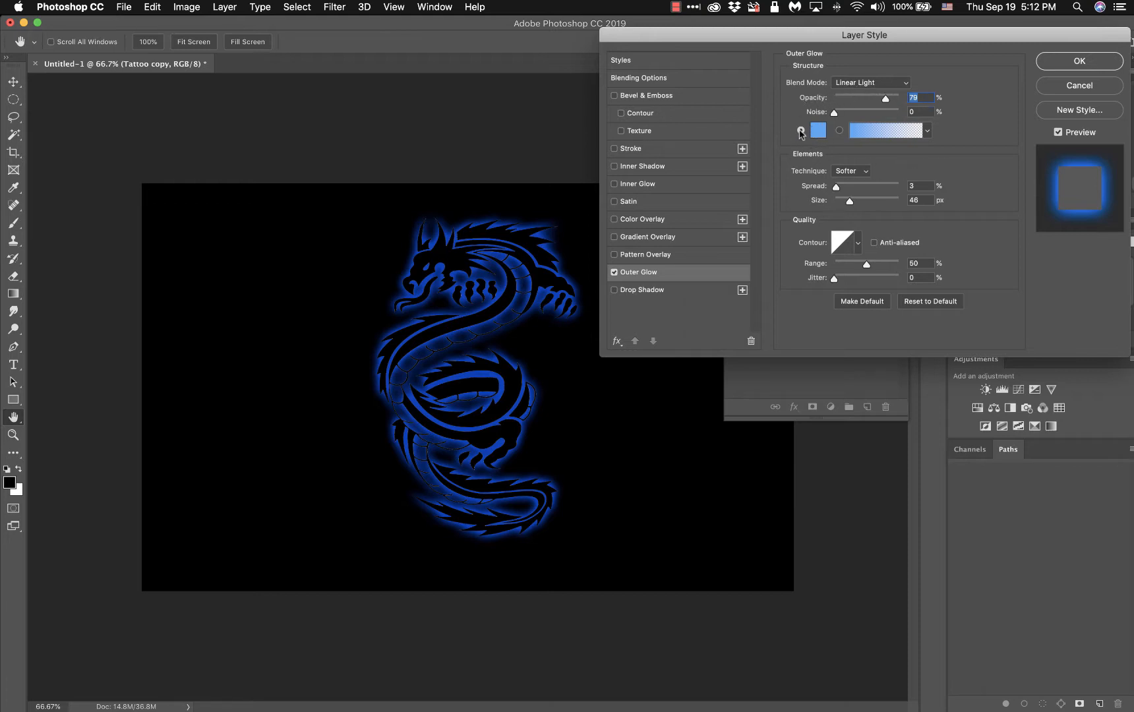
pyautogui.click(801, 131)
pyautogui.click(615, 184)
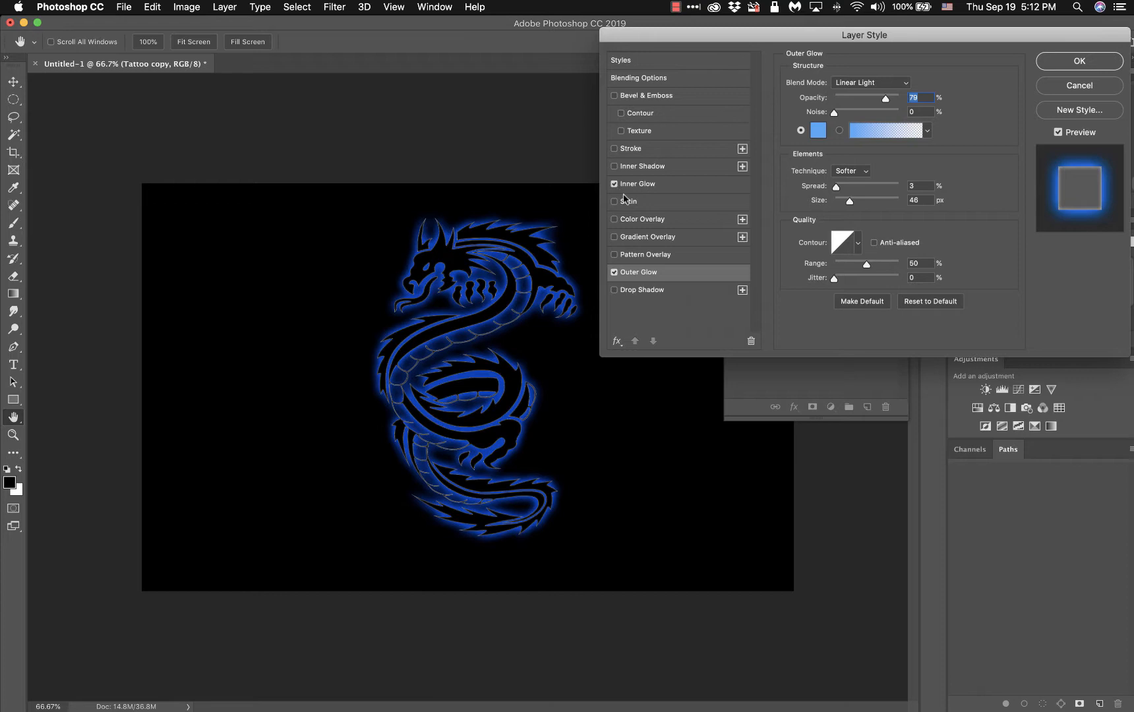
pyautogui.click(675, 186)
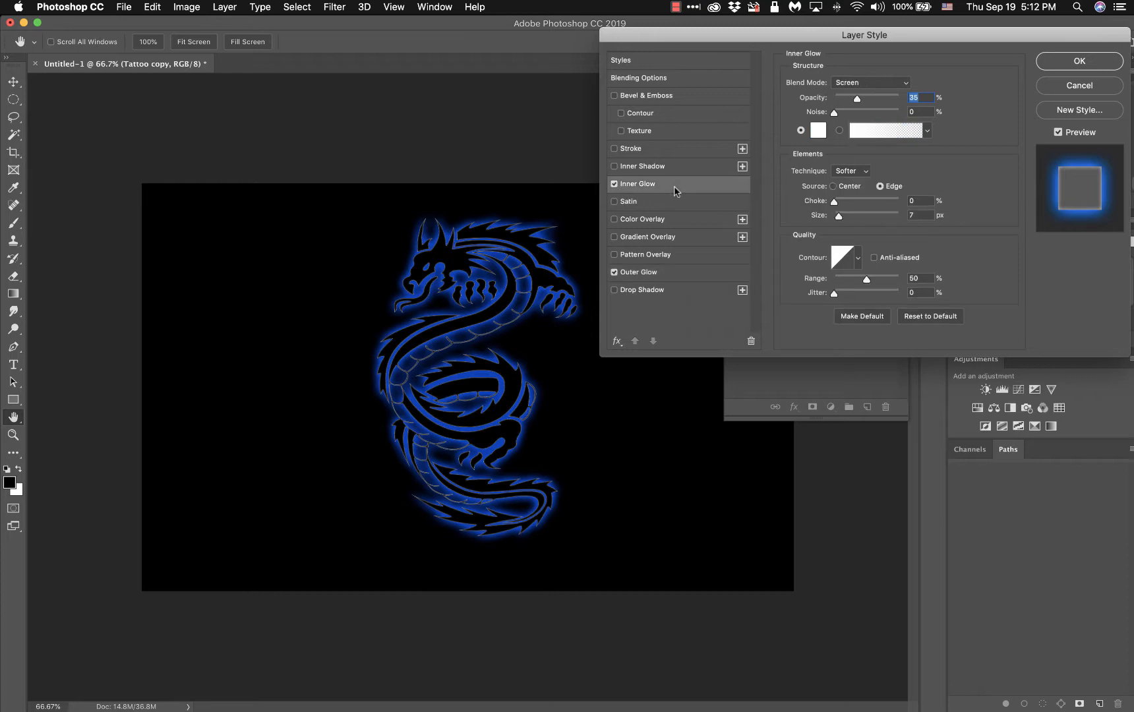
# Color the inner glow bright green (#09f81f) and set its choke to 11% and size to 24 px.
pyautogui.click(818, 132)
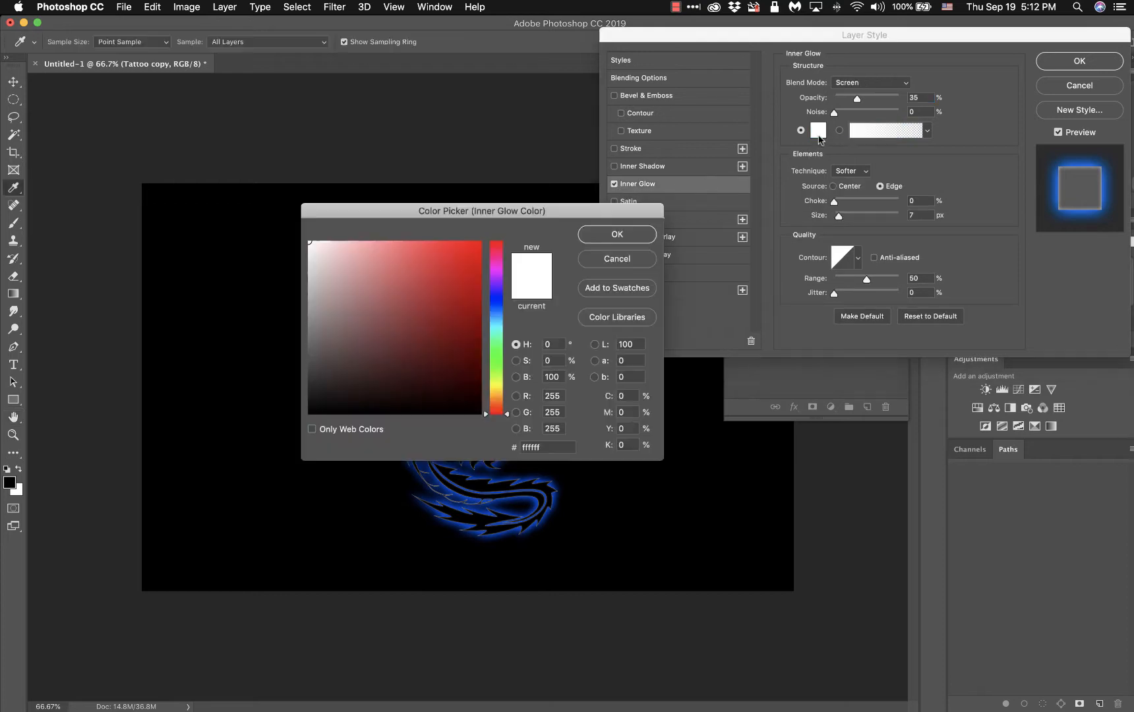
pyautogui.click(496, 353)
pyautogui.click(475, 246)
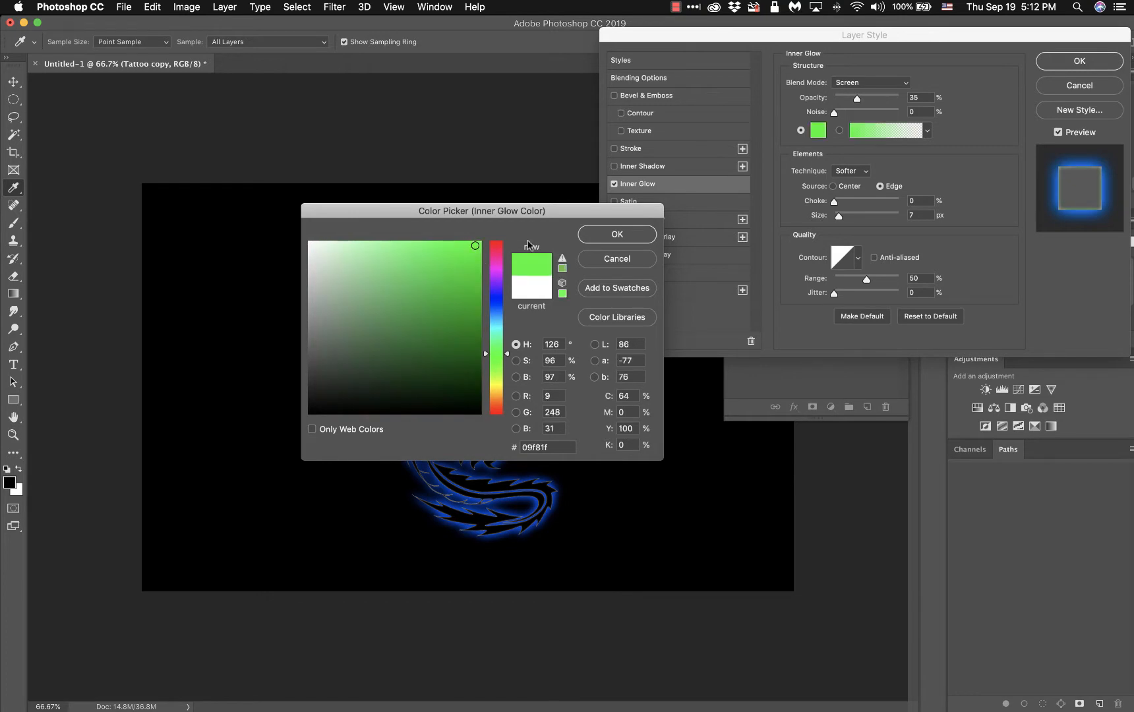
pyautogui.click(617, 235)
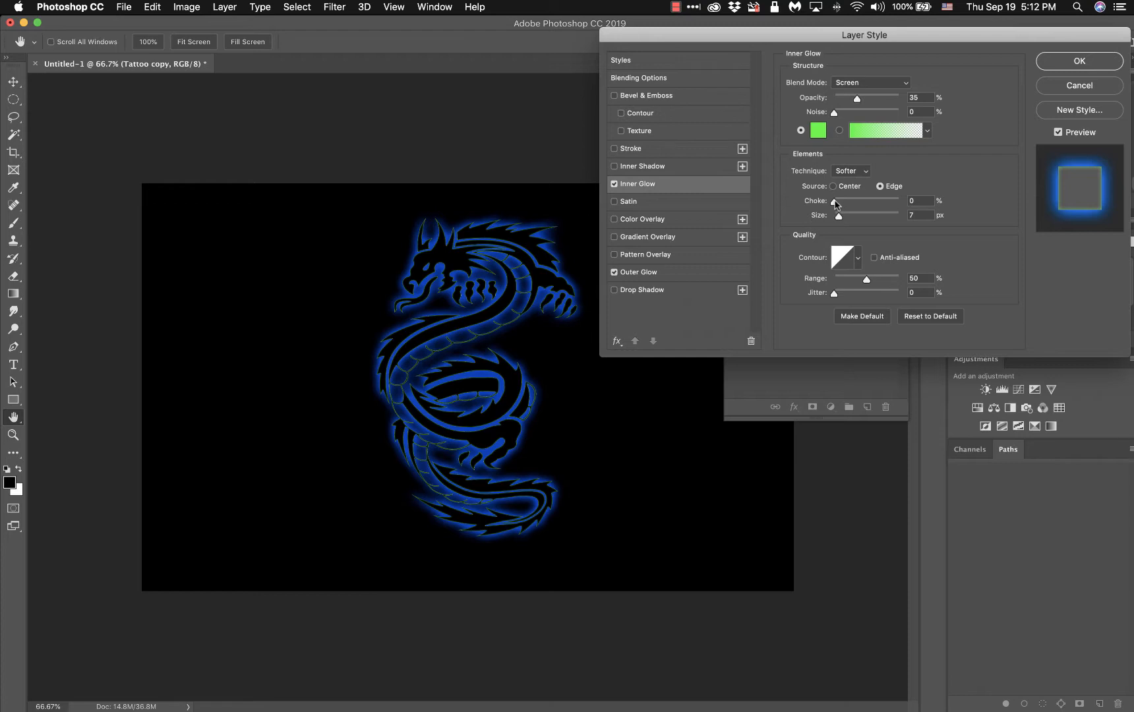
pyautogui.moveTo(834, 202); pyautogui.dragTo(846, 220)
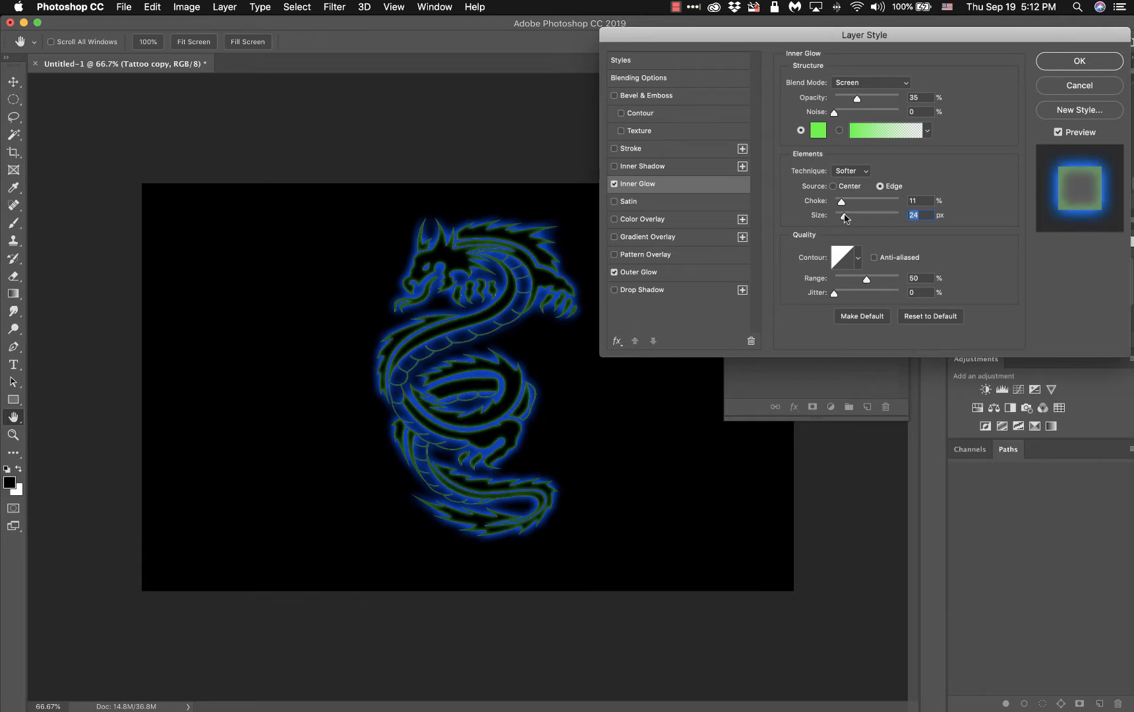
# Change the inner glow's color to cyan (#09eaf8).
pyautogui.click(818, 130)
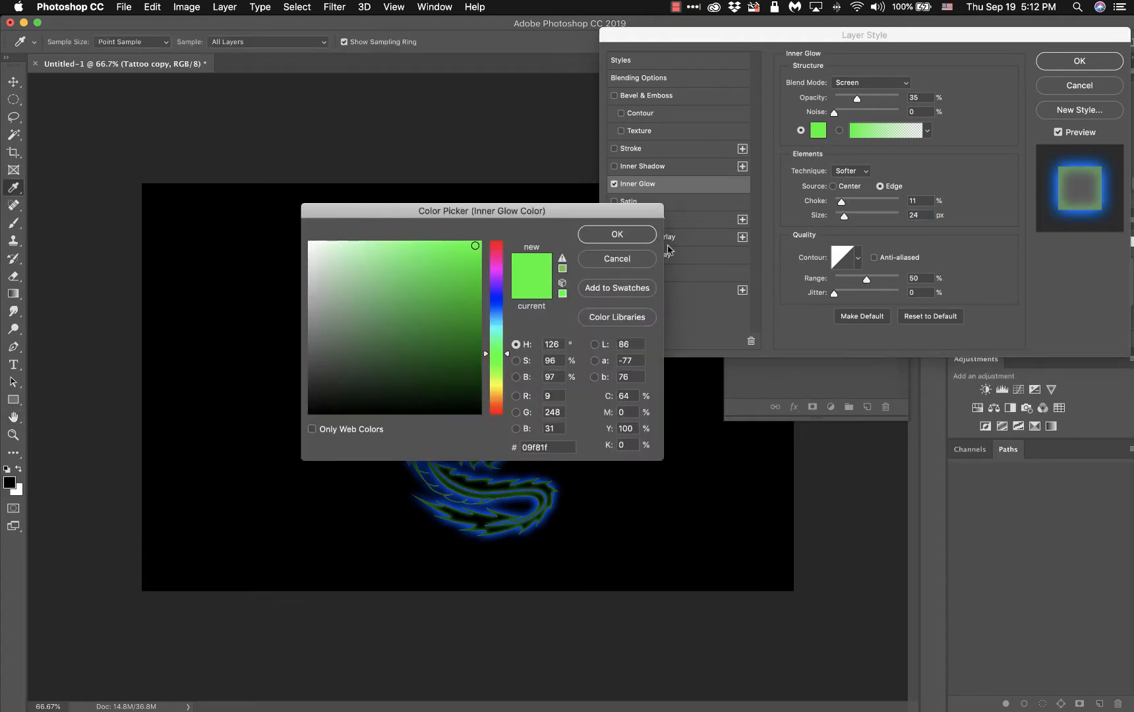
pyautogui.click(499, 326)
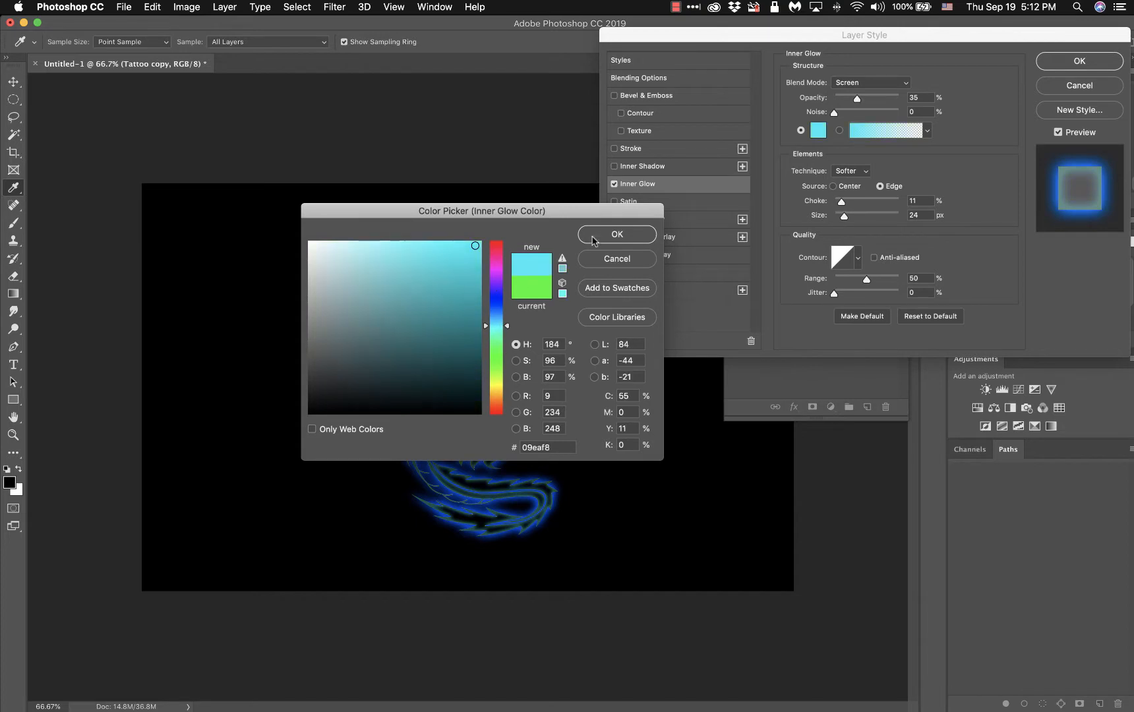
pyautogui.click(592, 237)
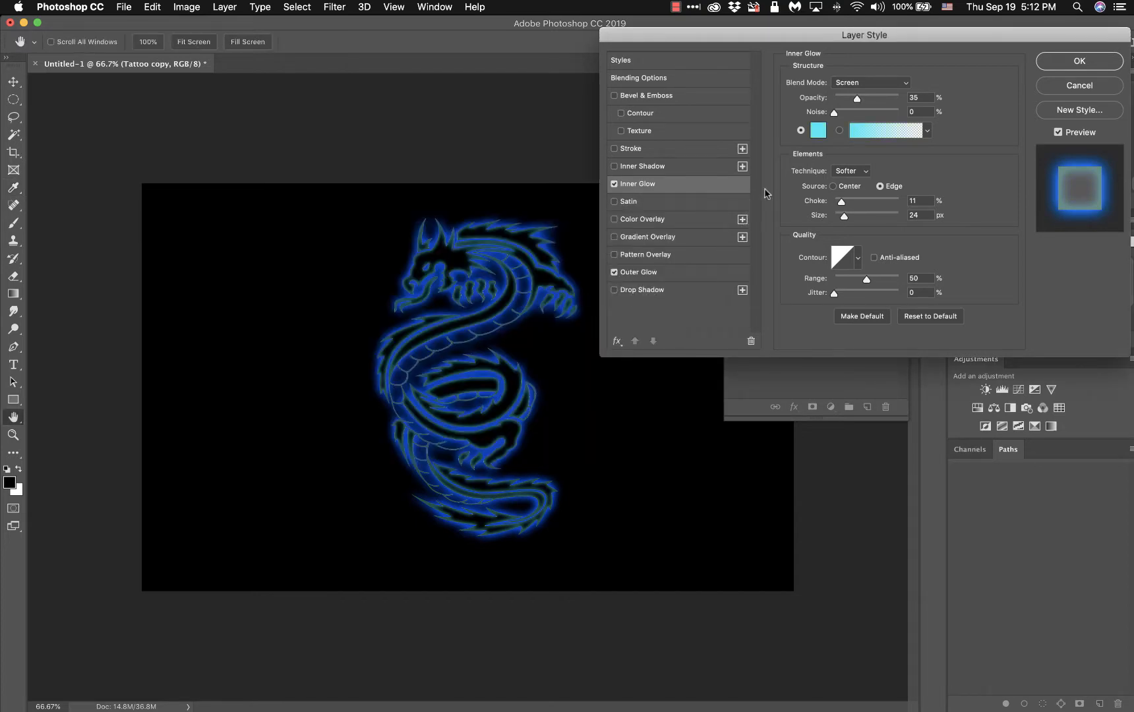
# Set the inner glow's choke to 2%, size to 21 px and opacity to 44%, and apply the layer style.
pyautogui.moveTo(842, 206); pyautogui.dragTo(846, 222)
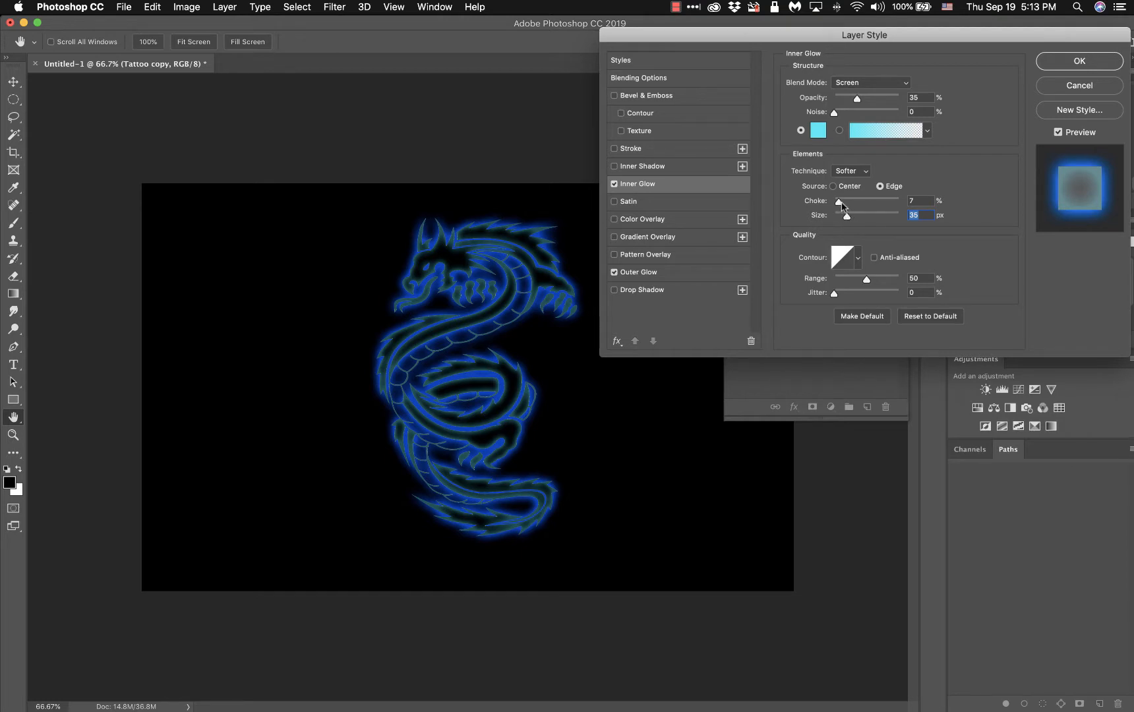
pyautogui.moveTo(839, 202); pyautogui.dragTo(835, 208)
pyautogui.moveTo(847, 220); pyautogui.dragTo(845, 221)
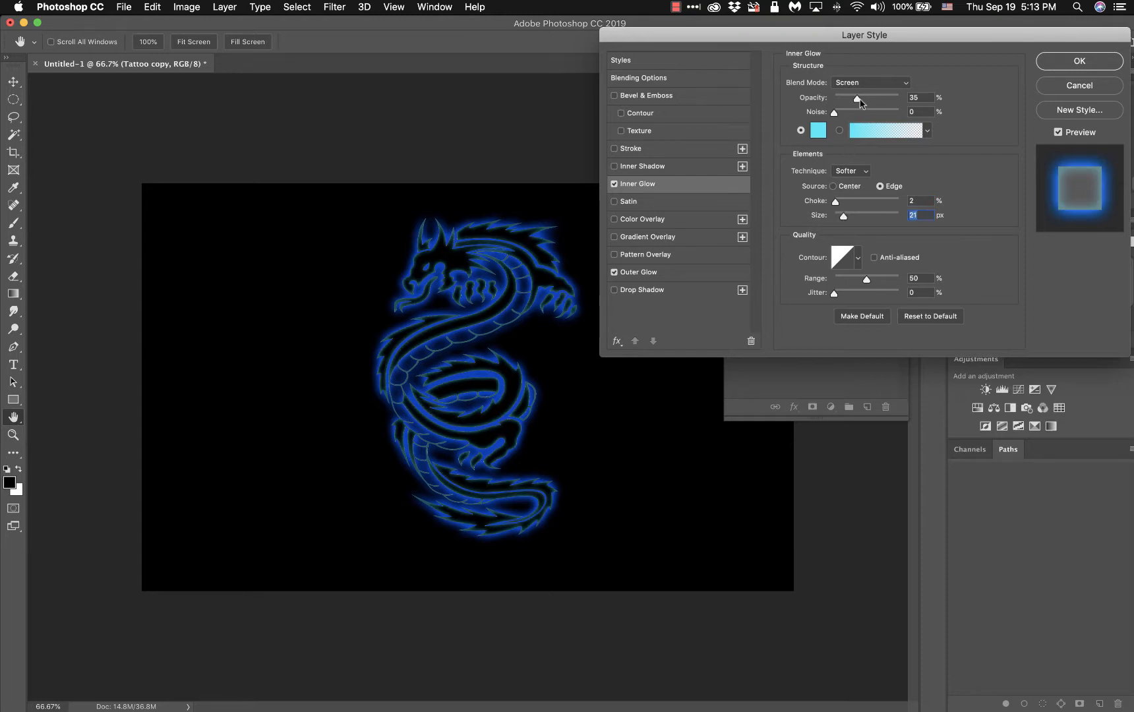
pyautogui.moveTo(857, 99); pyautogui.dragTo(860, 102)
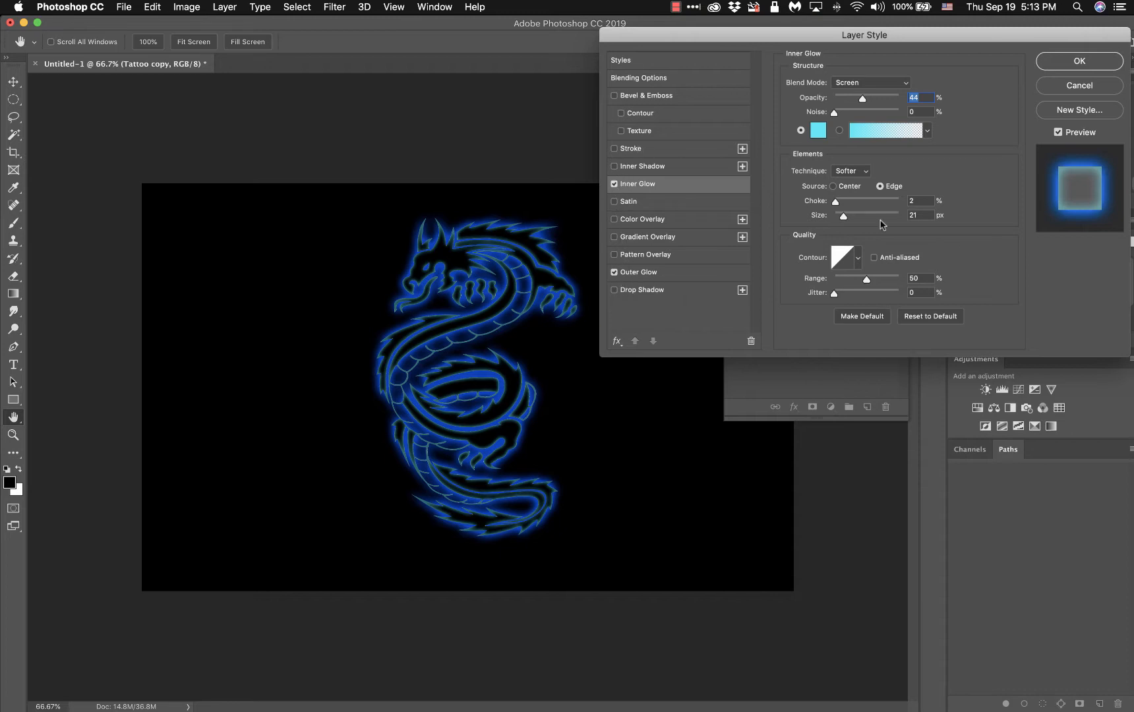
pyautogui.click(1055, 66)
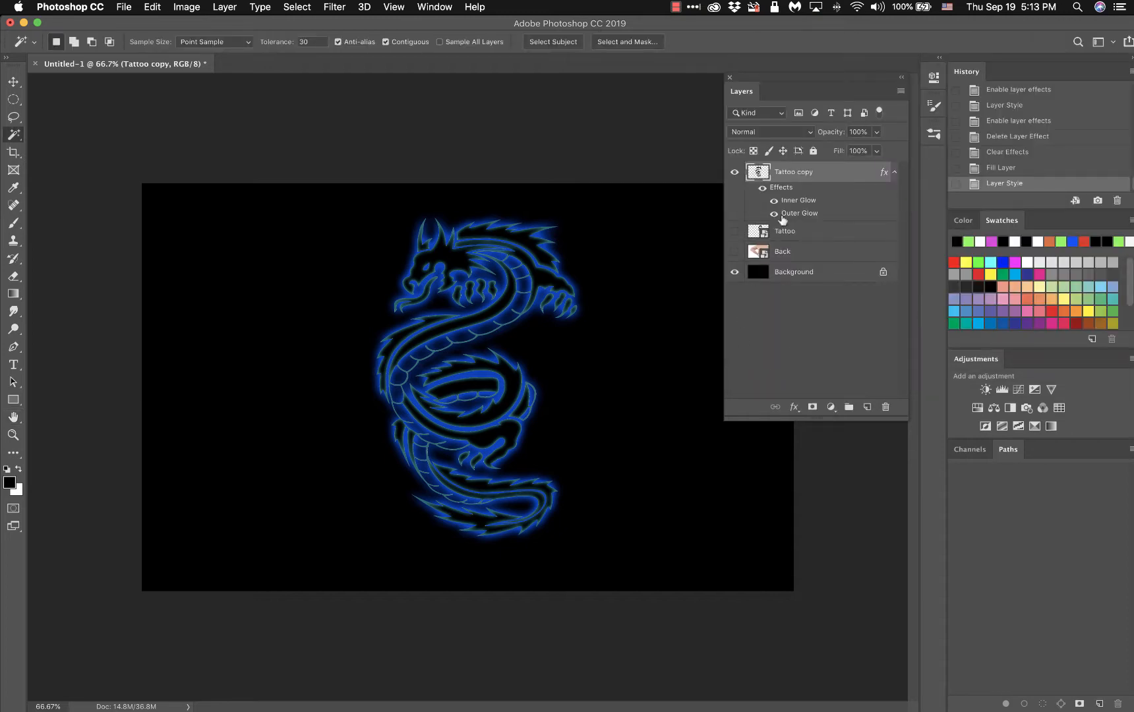
# Compare the dragon with and without the Tattoo copy layer's effects by toggling their visibility twice.
pyautogui.click(763, 189)
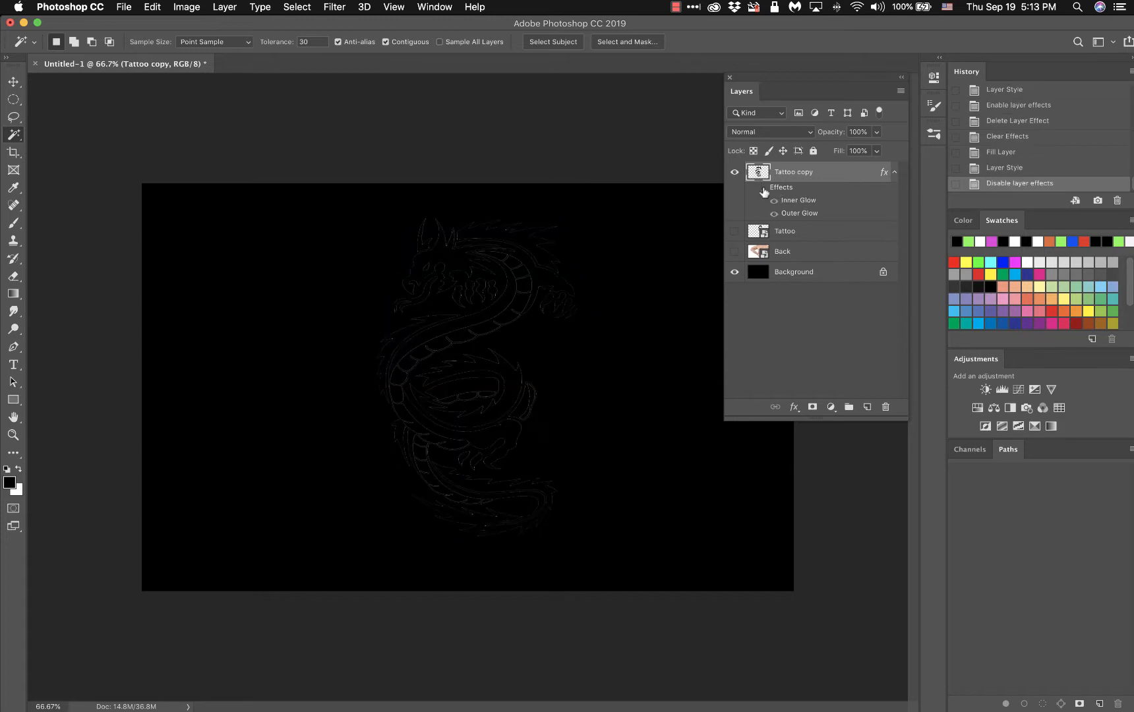
pyautogui.click(763, 188)
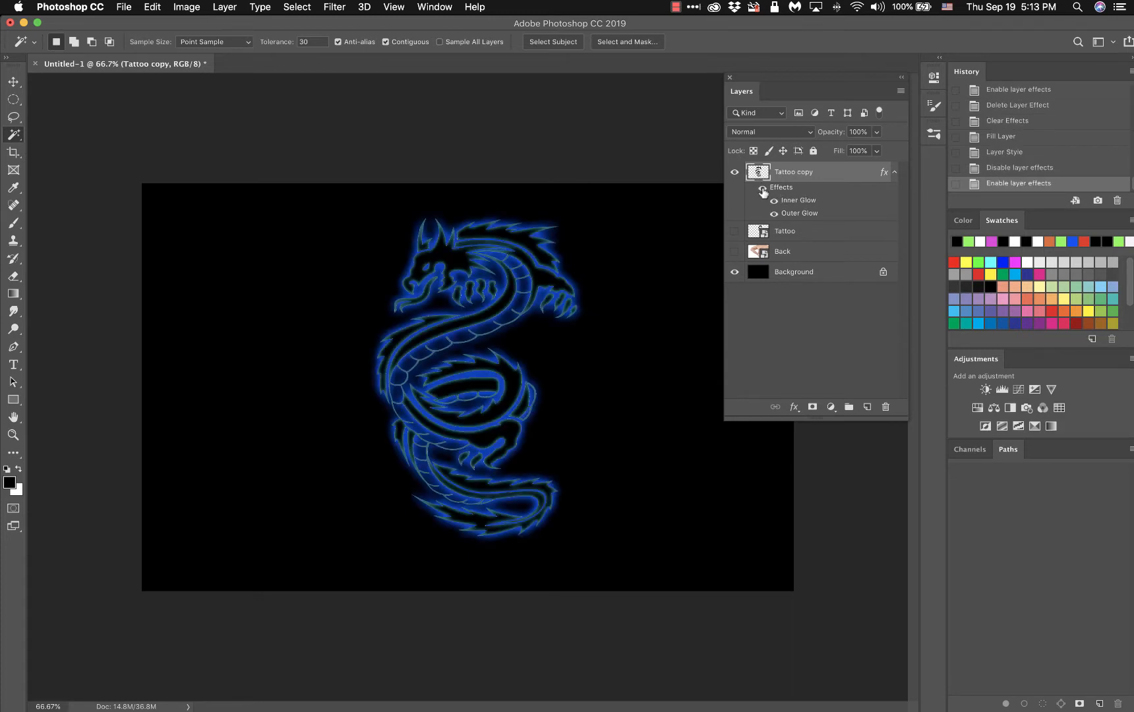
pyautogui.click(763, 188)
pyautogui.click(763, 188)
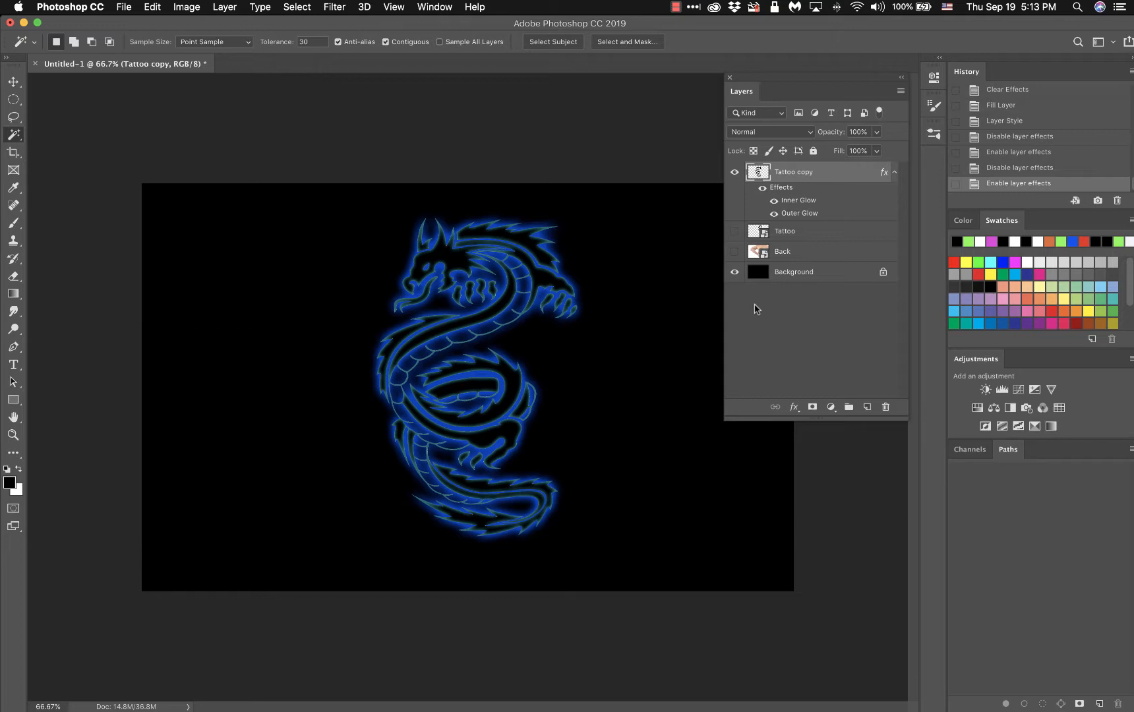
# Fill the Background layer with white.
pyautogui.click(810, 273)
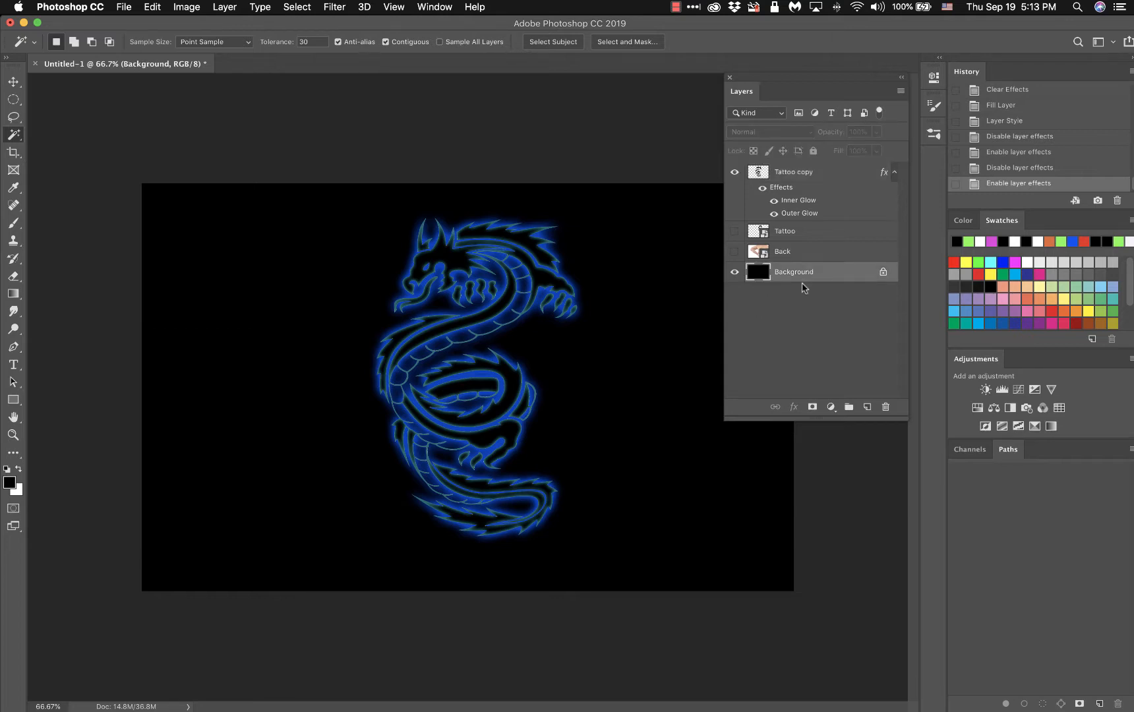
pyautogui.hotkey('alt', 'BackSpace')
pyautogui.press('super+BackSpace')
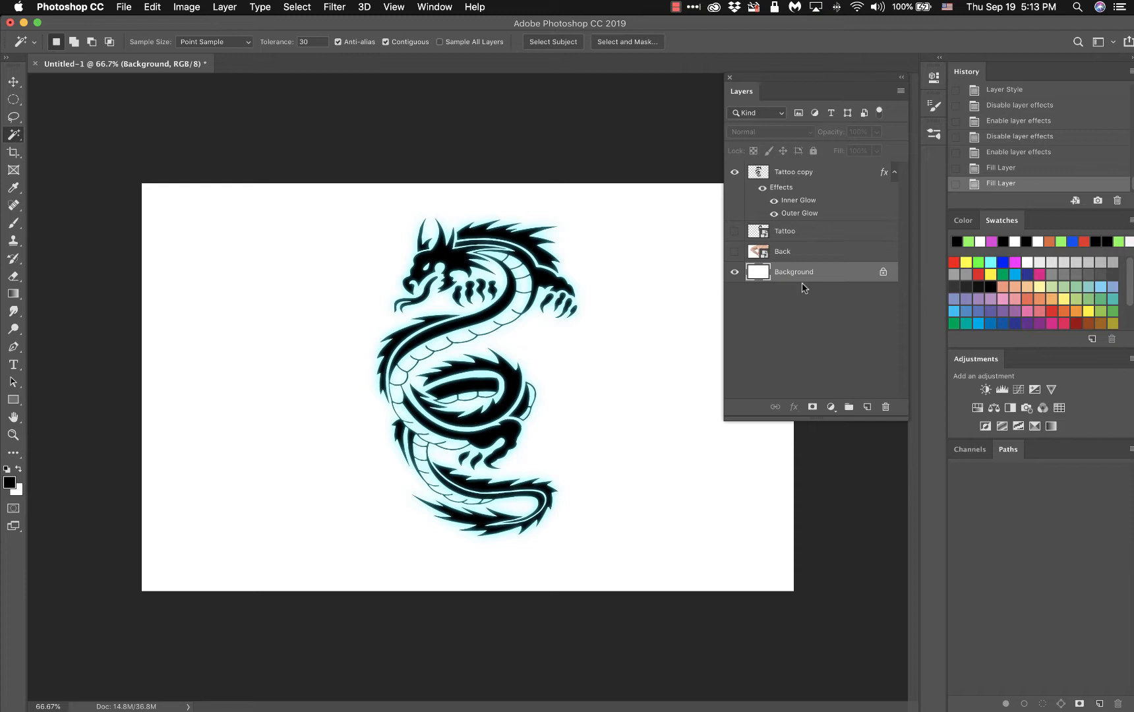
# Try a red Color Overlay in the Tattoo copy layer's style and turn it back off.
pyautogui.doubleClick(837, 181)
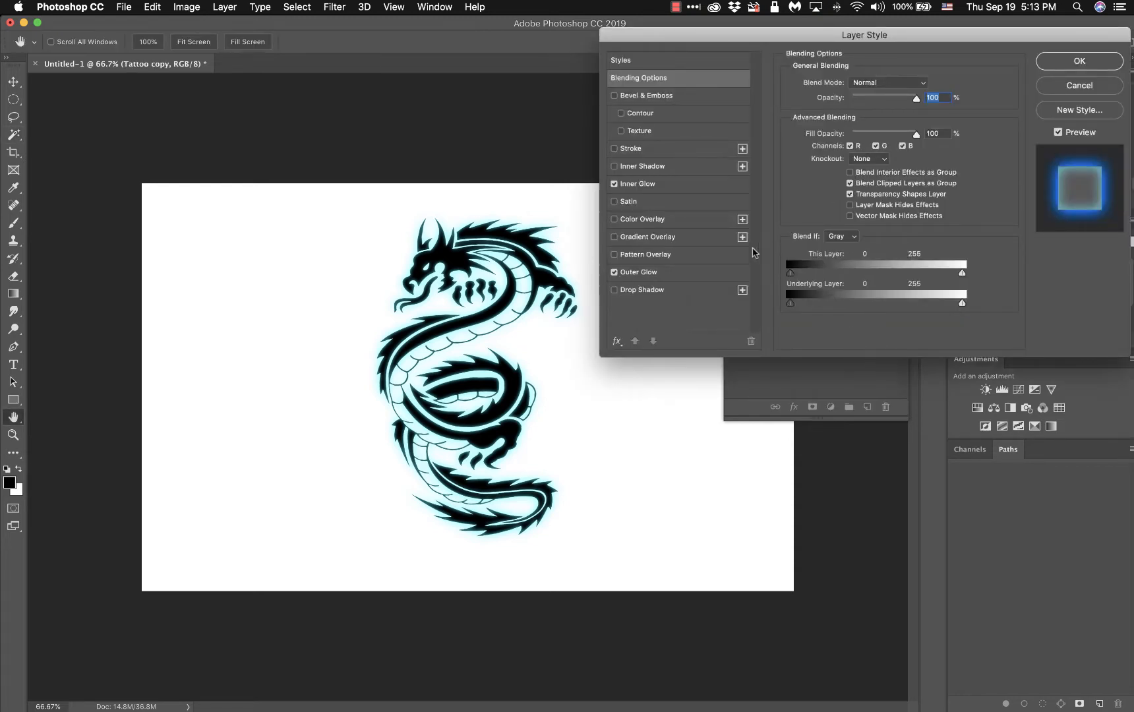
pyautogui.click(618, 222)
pyautogui.click(691, 220)
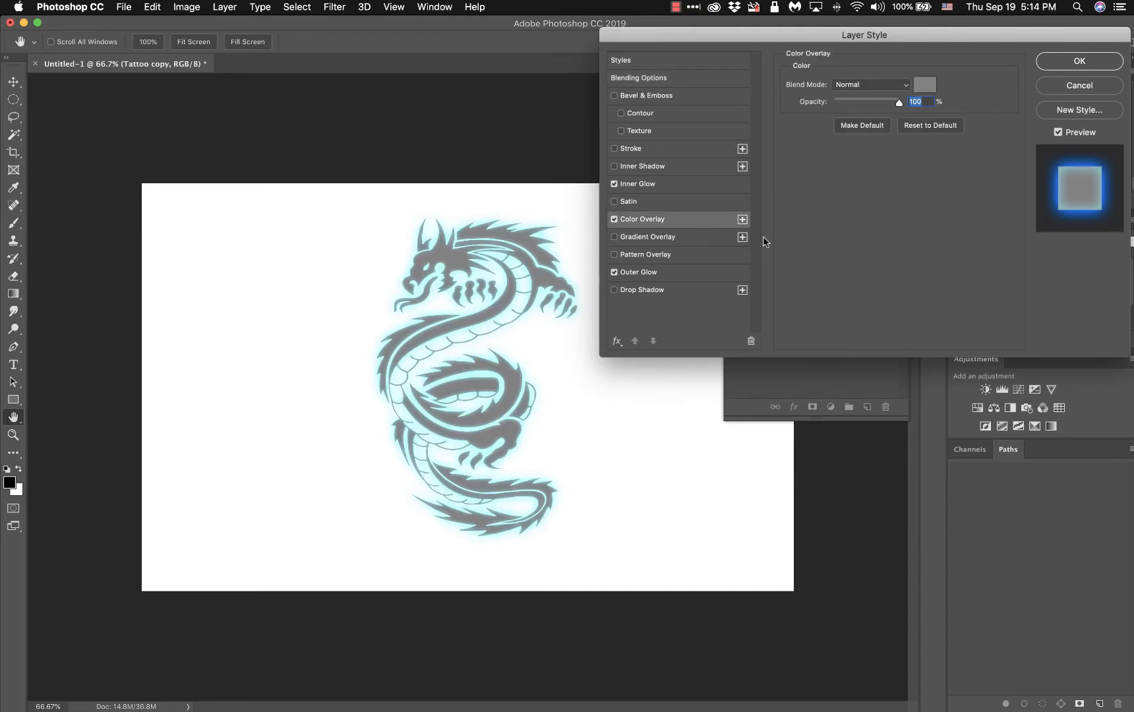
pyautogui.click(925, 85)
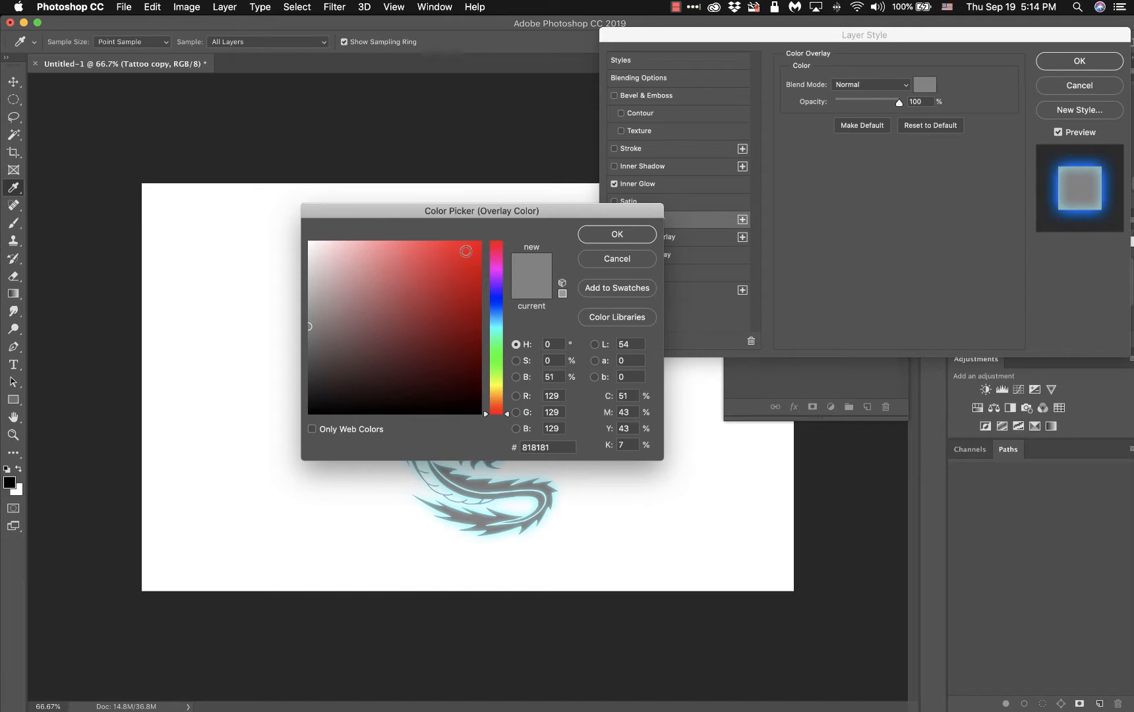
pyautogui.click(466, 251)
pyautogui.click(603, 237)
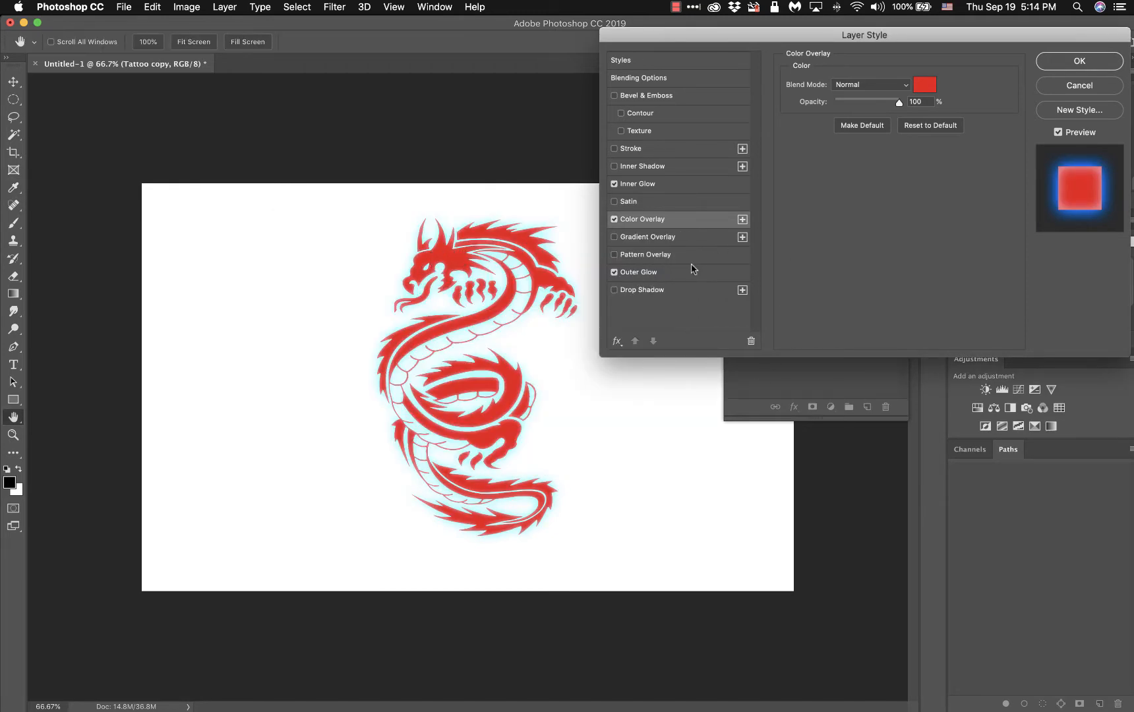
pyautogui.click(615, 220)
# Enable Gradient Overlay with the Spectrum preset, and toggle it off and on to compare the dragon's look.
pyautogui.click(616, 240)
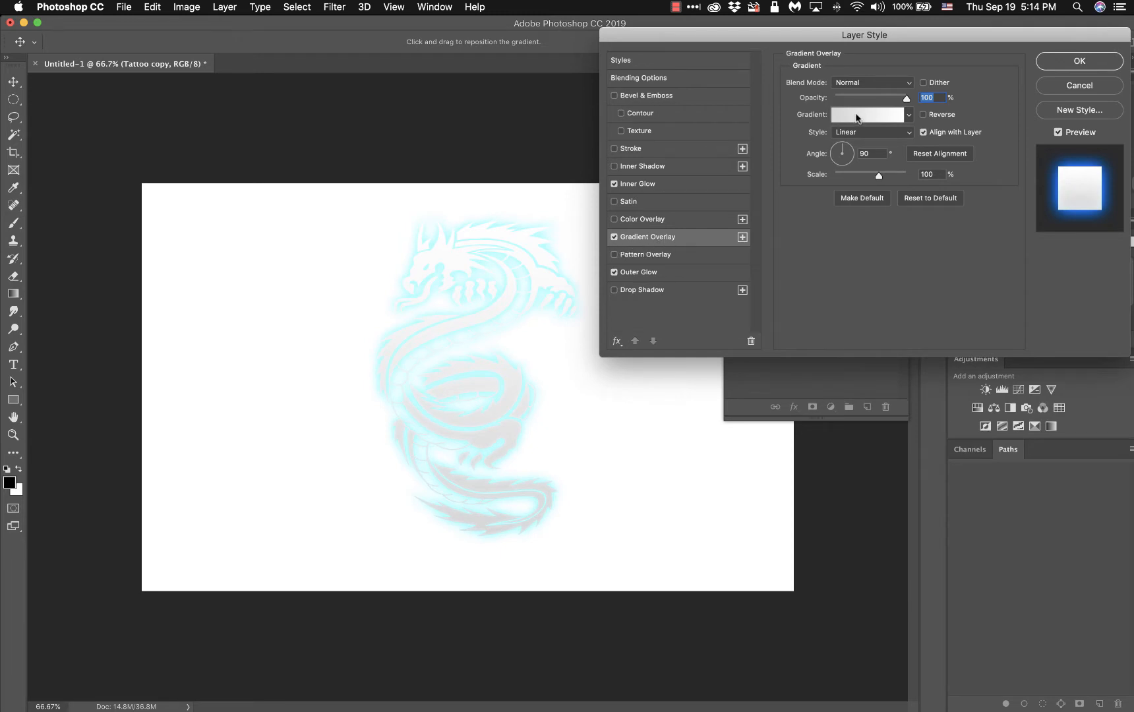
pyautogui.click(857, 117)
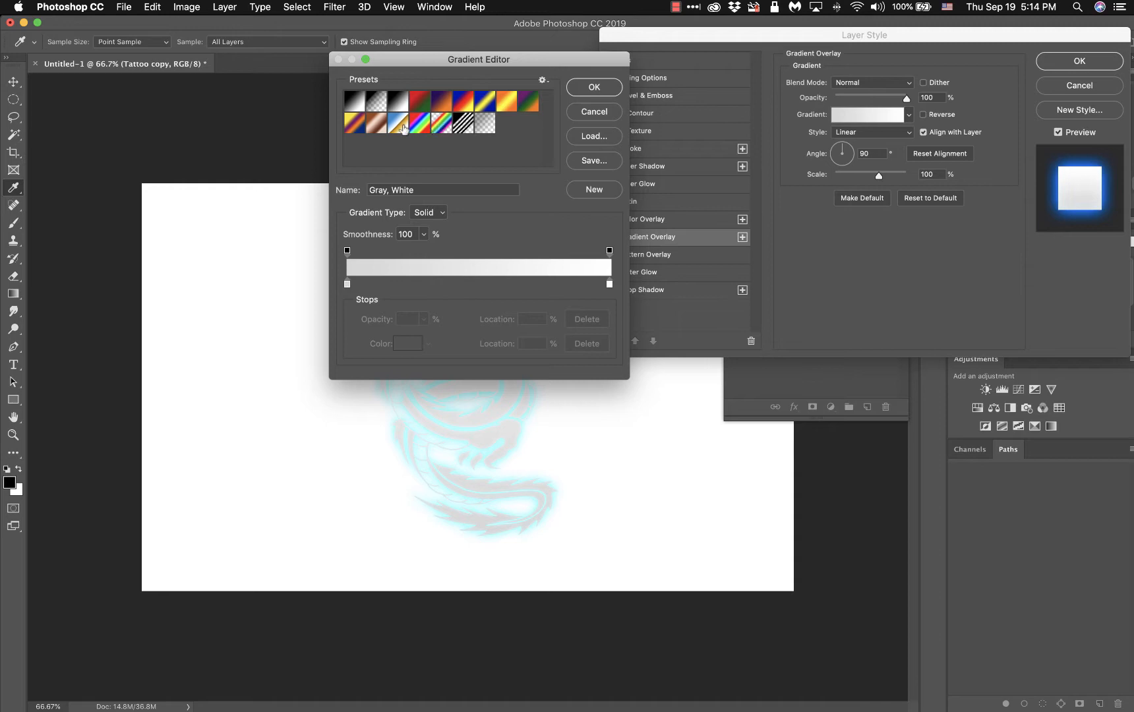
pyautogui.click(428, 129)
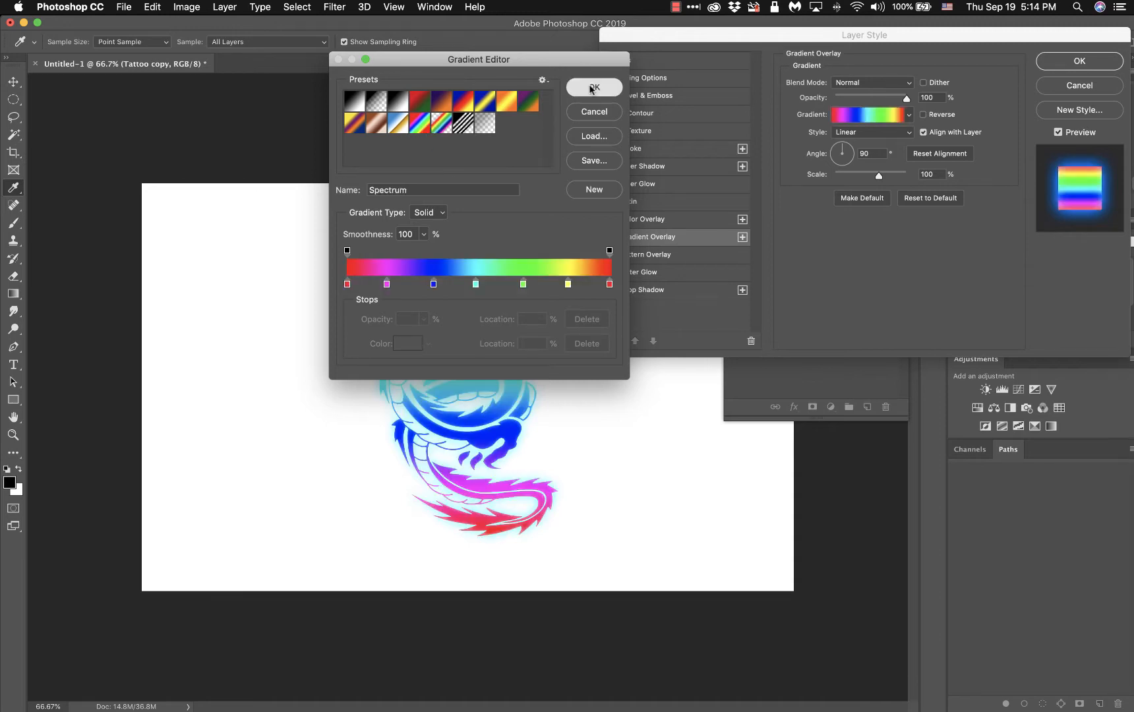
pyautogui.click(585, 81)
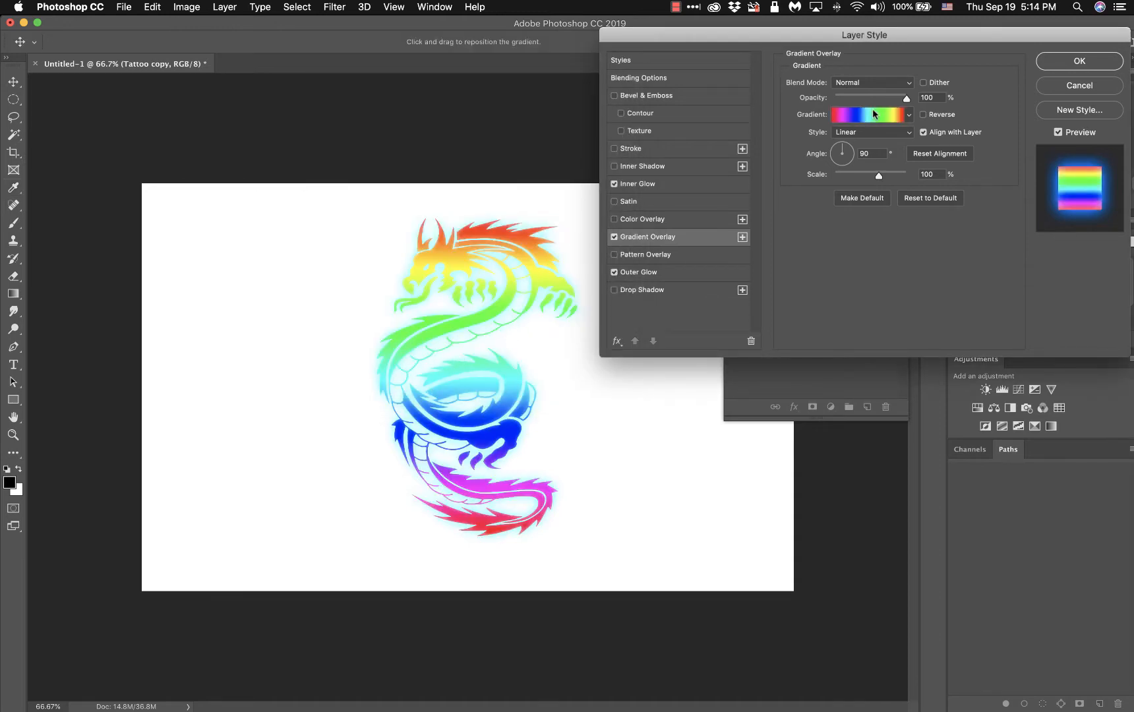
pyautogui.click(615, 238)
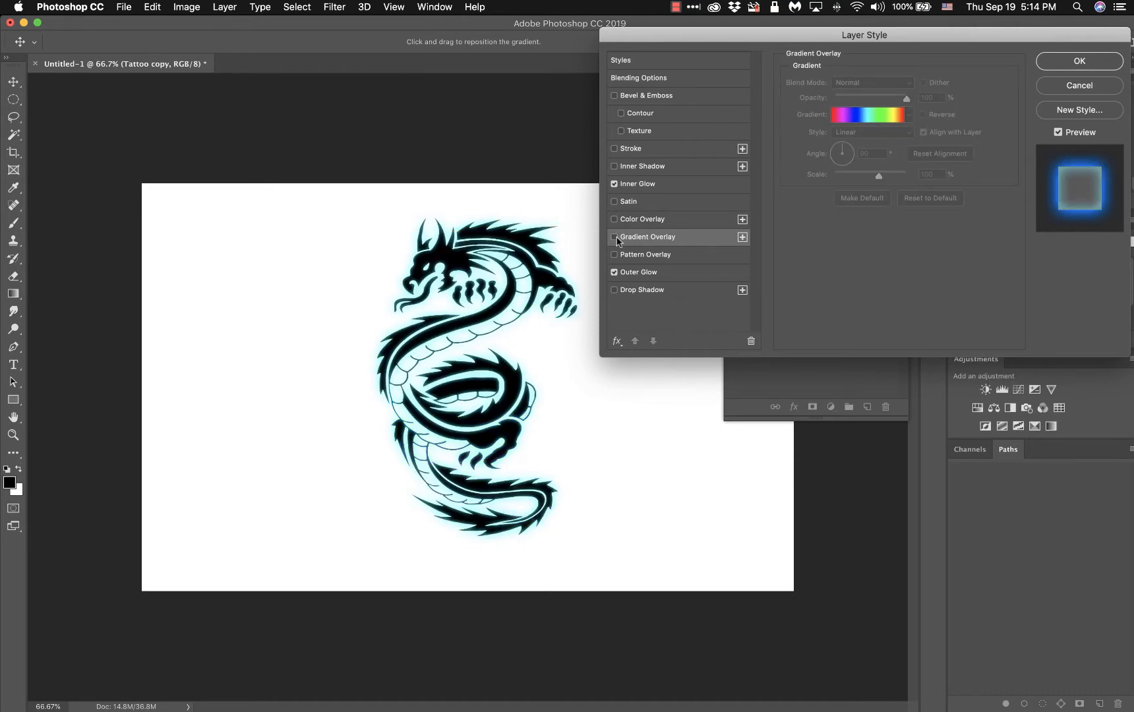
pyautogui.click(614, 238)
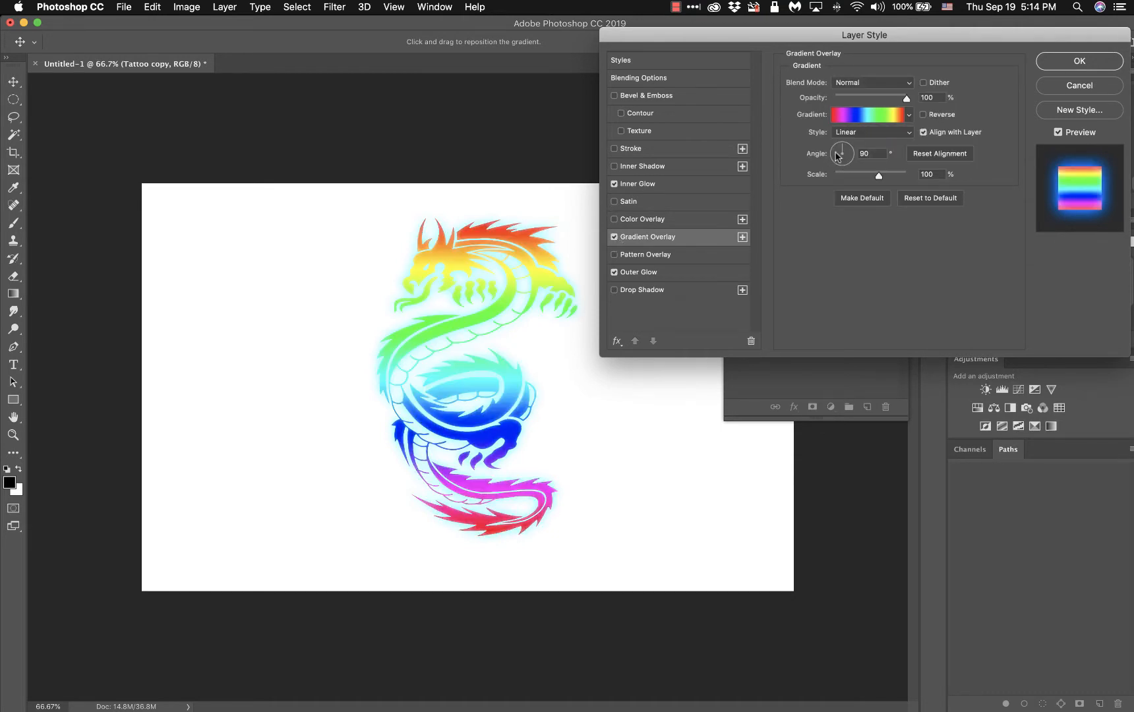
# Set the gradient overlay's angle to 79°, try the Radial, Angle and Reflected styles, and choose Diamond.
pyautogui.moveTo(843, 151); pyautogui.dragTo(844, 145)
pyautogui.click(861, 133)
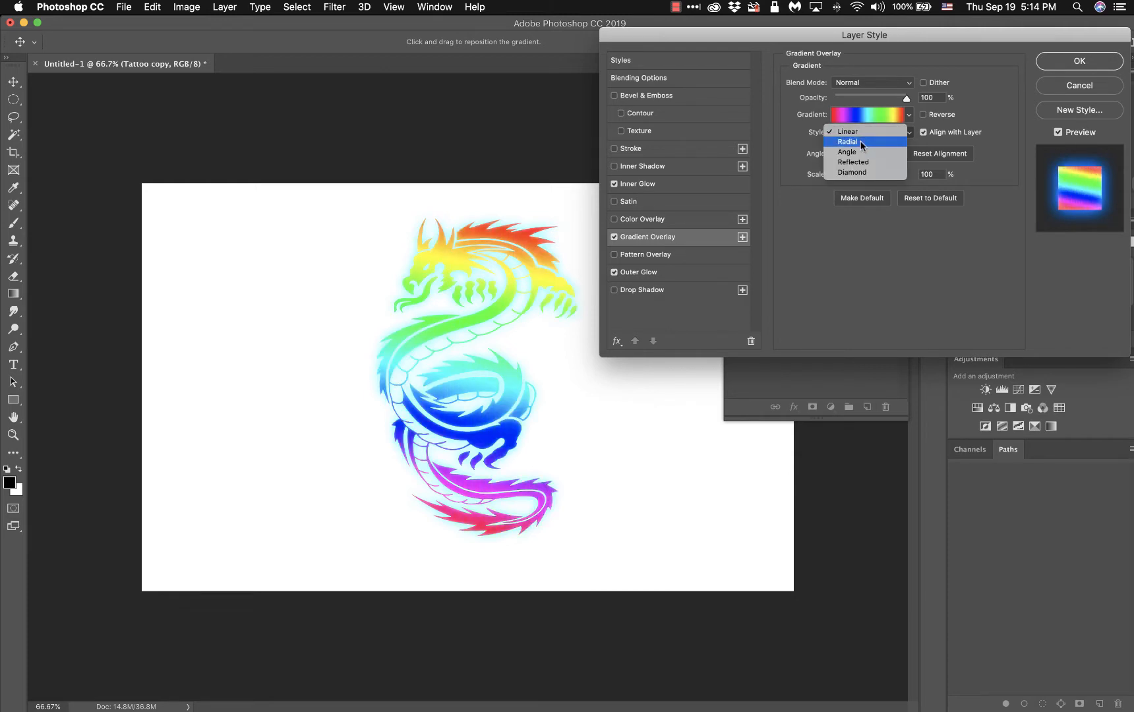
pyautogui.click(859, 141)
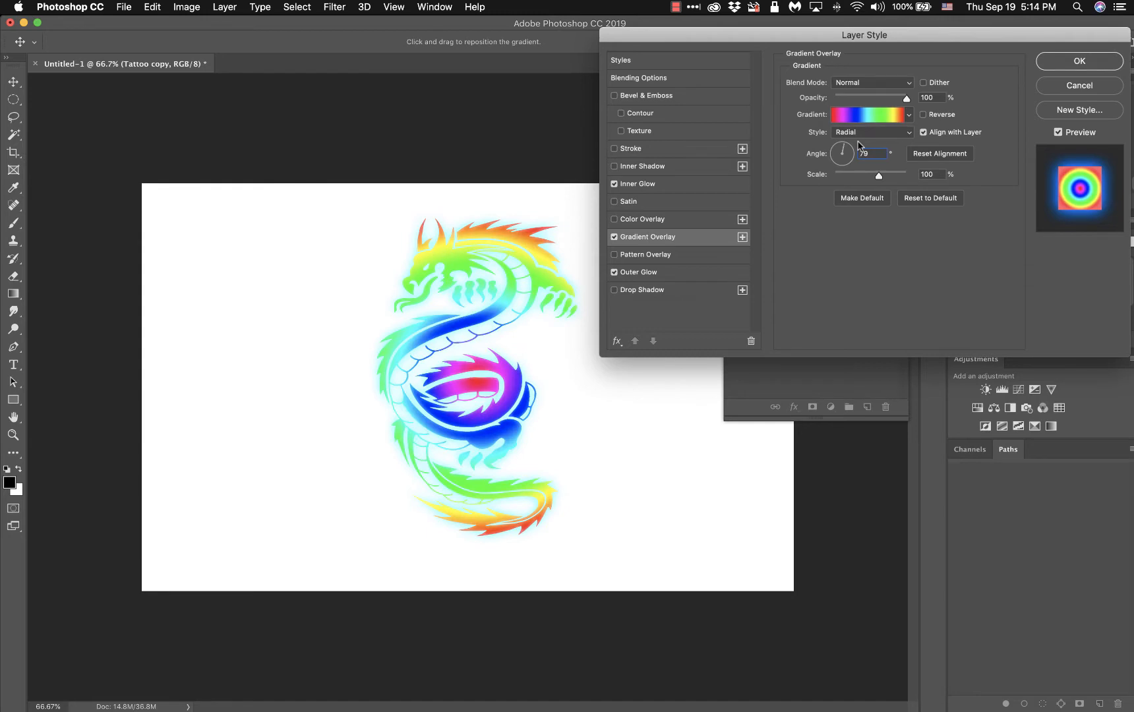
pyautogui.click(866, 137)
pyautogui.click(866, 140)
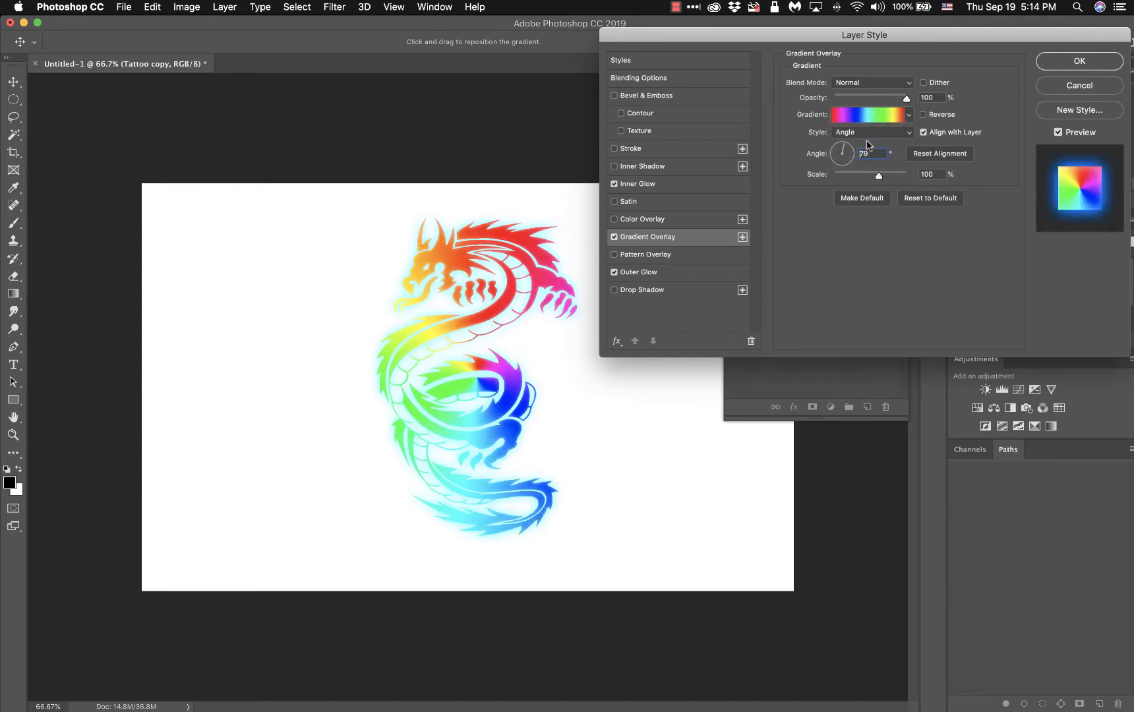
pyautogui.click(869, 138)
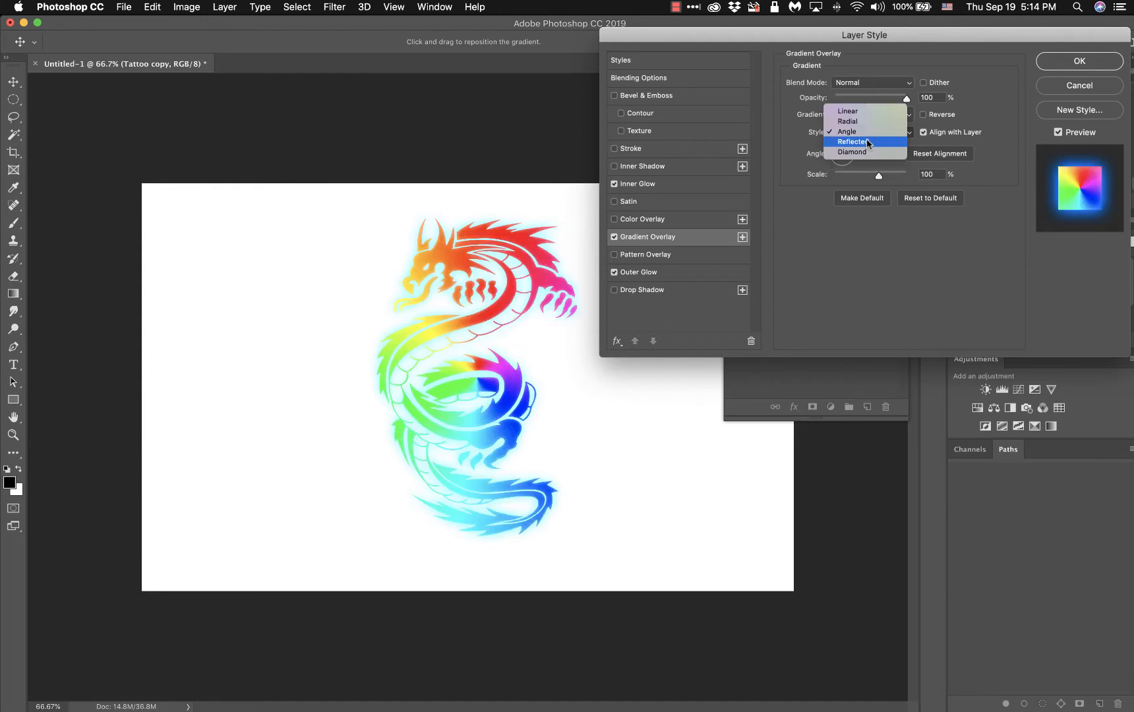
pyautogui.click(867, 141)
pyautogui.click(866, 137)
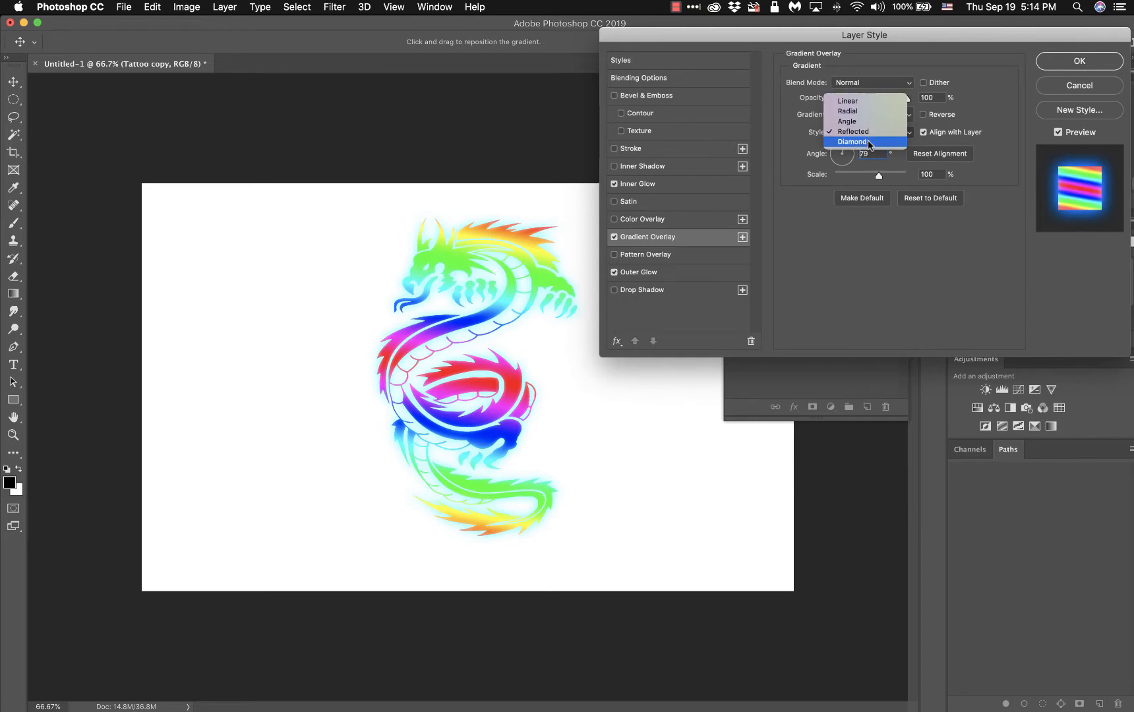
pyautogui.click(869, 145)
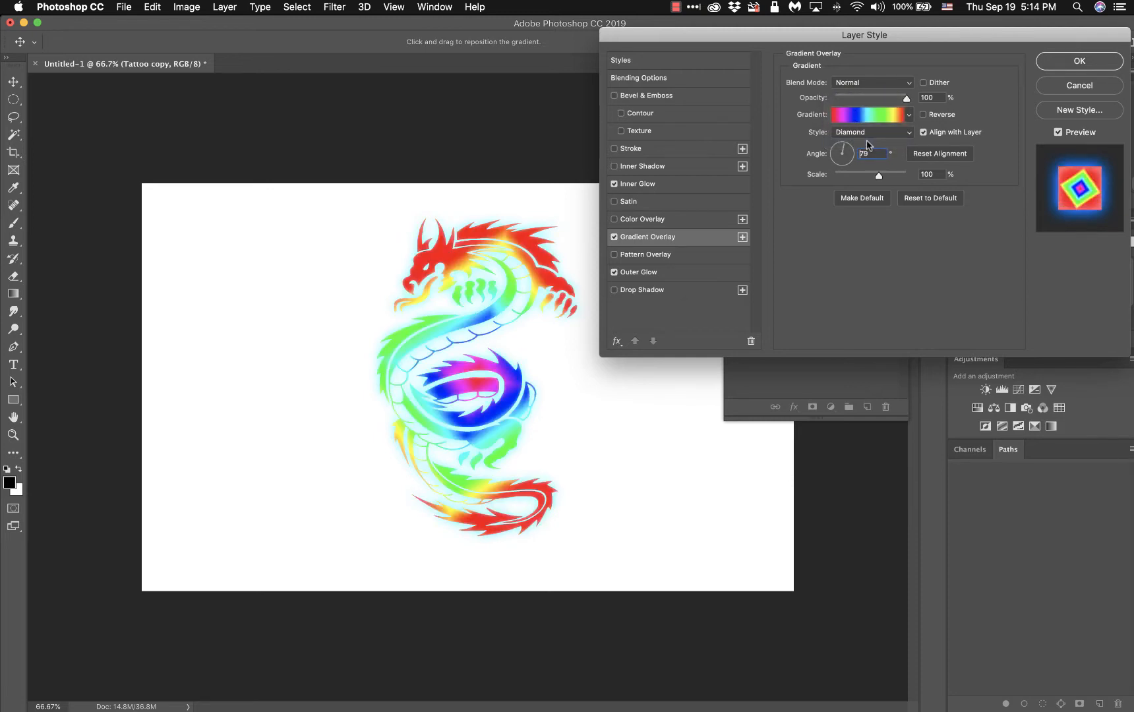
# Set the gradient overlay's scale to 104% and angle to 81°, try the Multiply and Overlay blend modes, and choose Screen.
pyautogui.moveTo(875, 177)
pyautogui.mouseDown()
pyautogui.moveTo(858, 180)
pyautogui.moveTo(882, 178)
pyautogui.mouseUp()
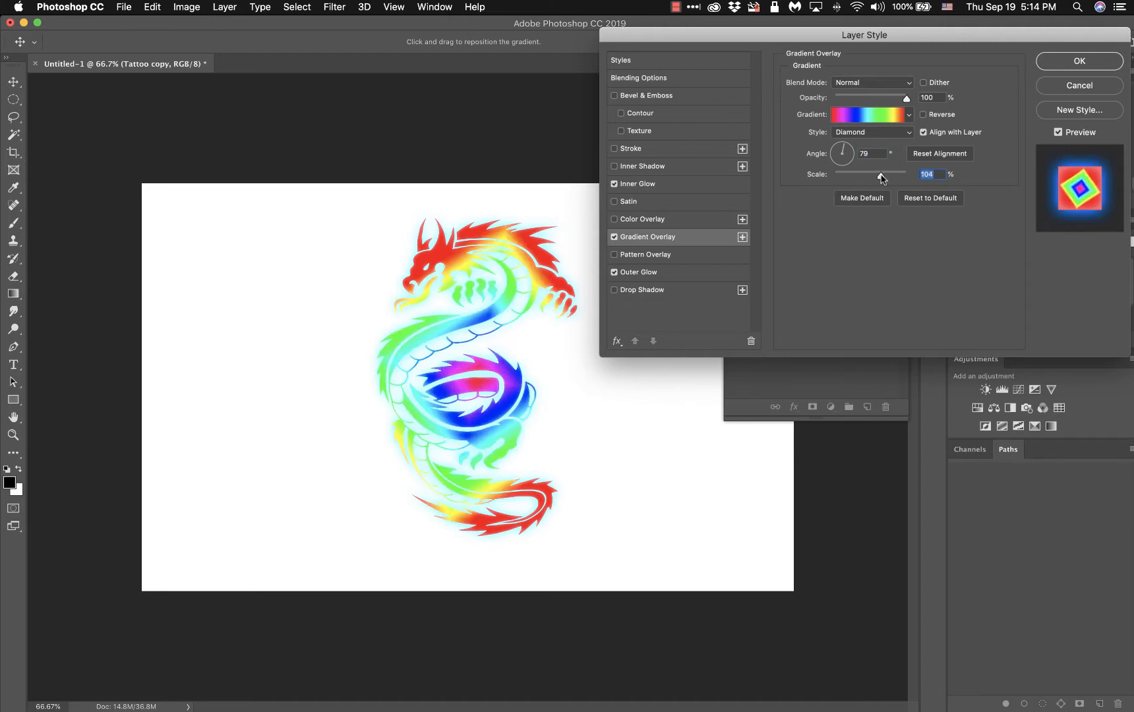
pyautogui.click(844, 144)
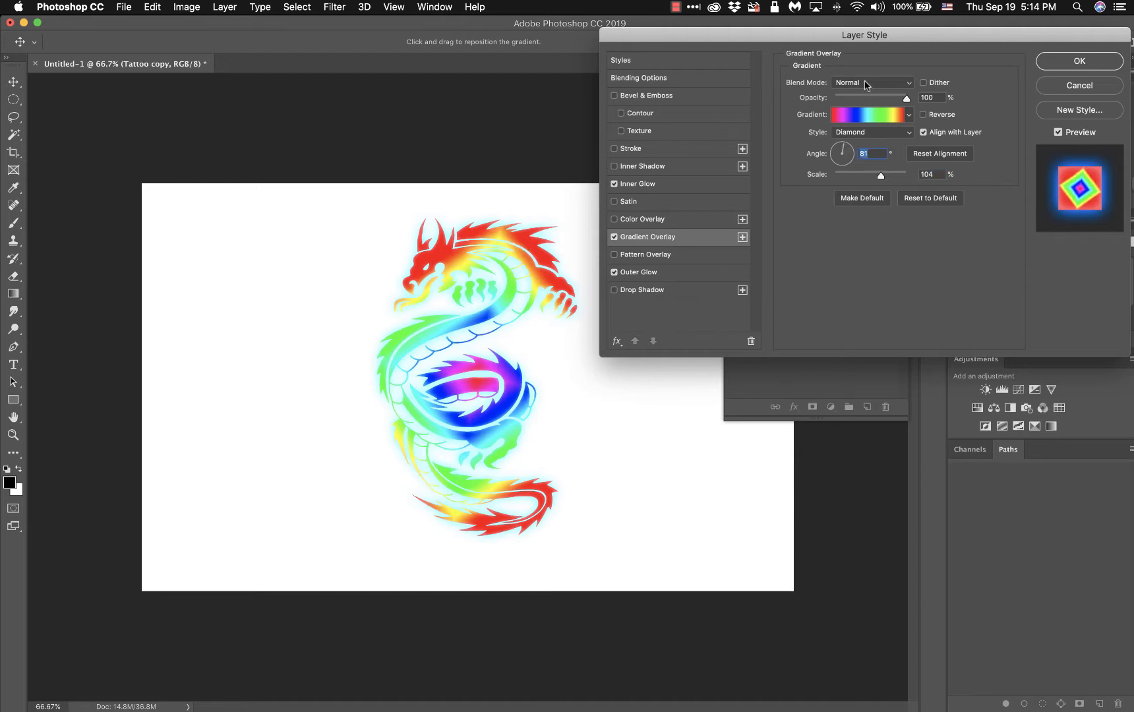
pyautogui.click(873, 85)
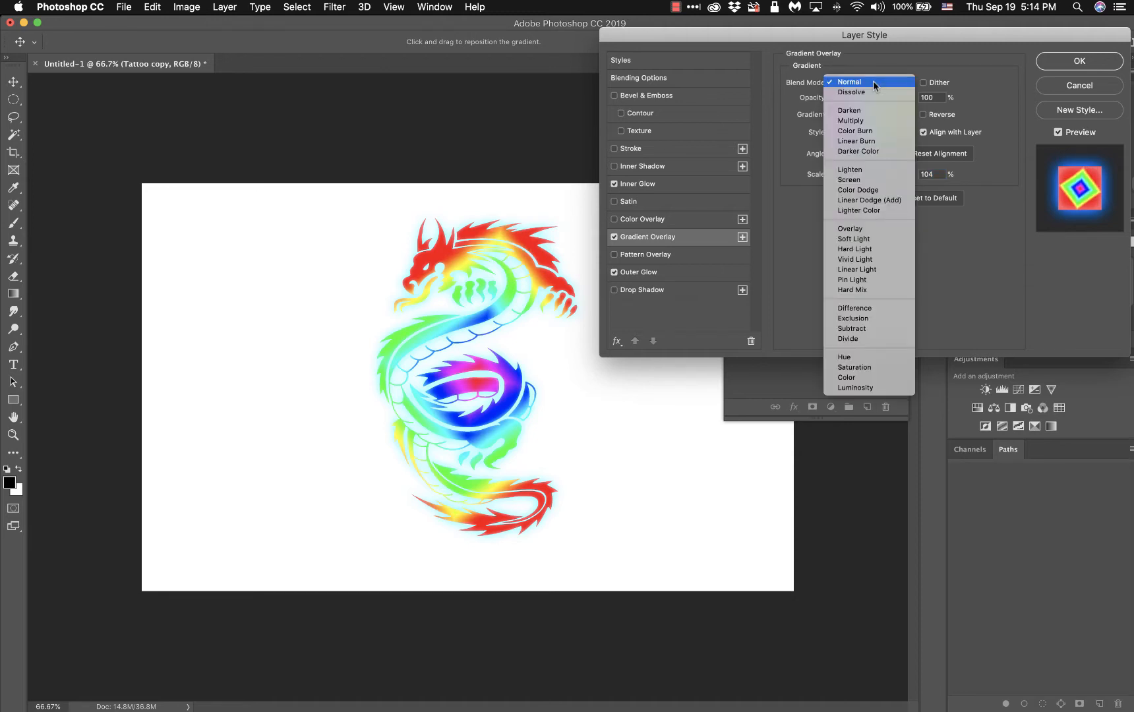
pyautogui.click(864, 122)
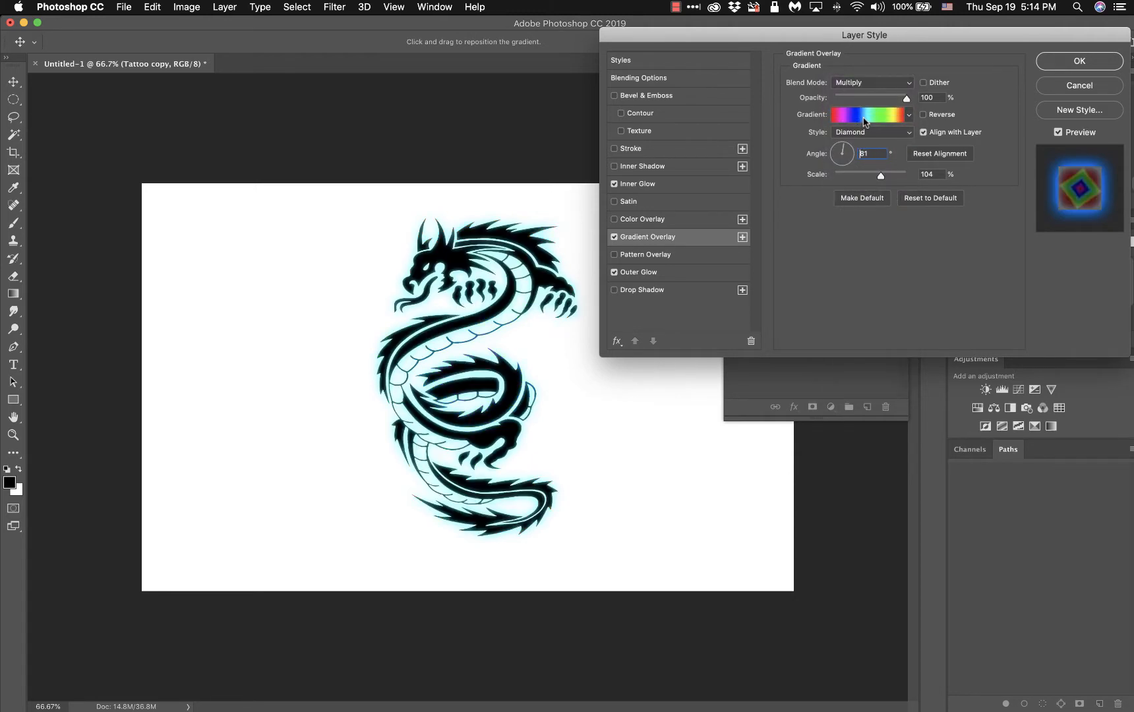
pyautogui.click(866, 86)
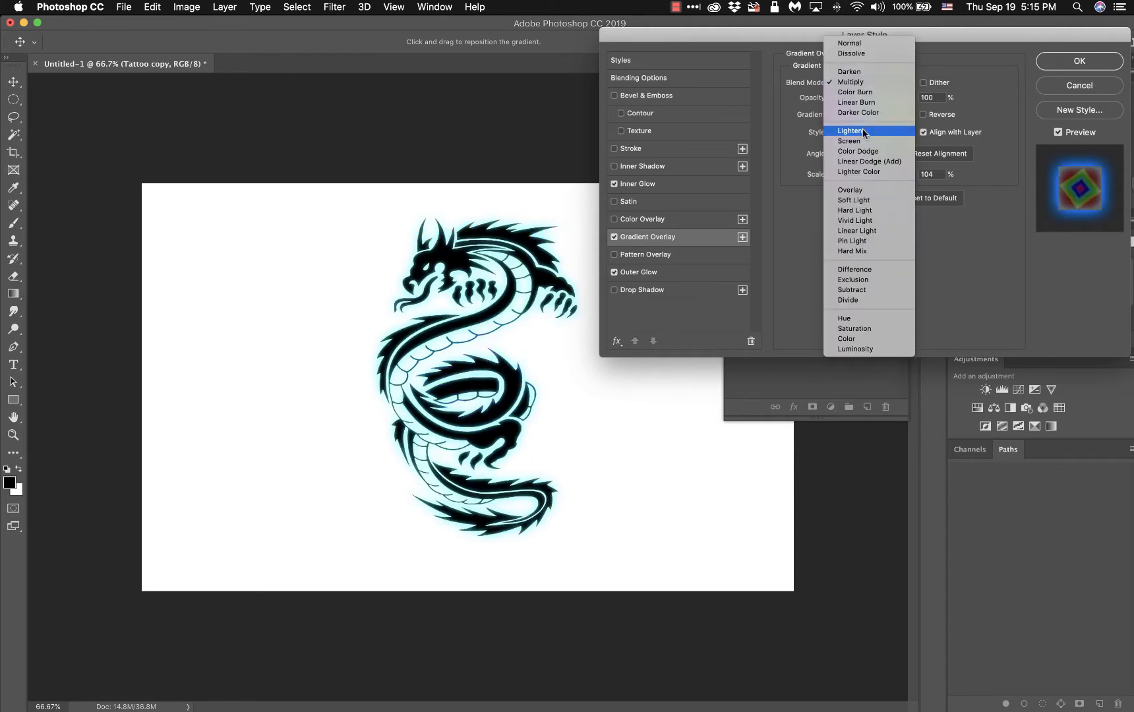
pyautogui.click(853, 191)
pyautogui.click(879, 84)
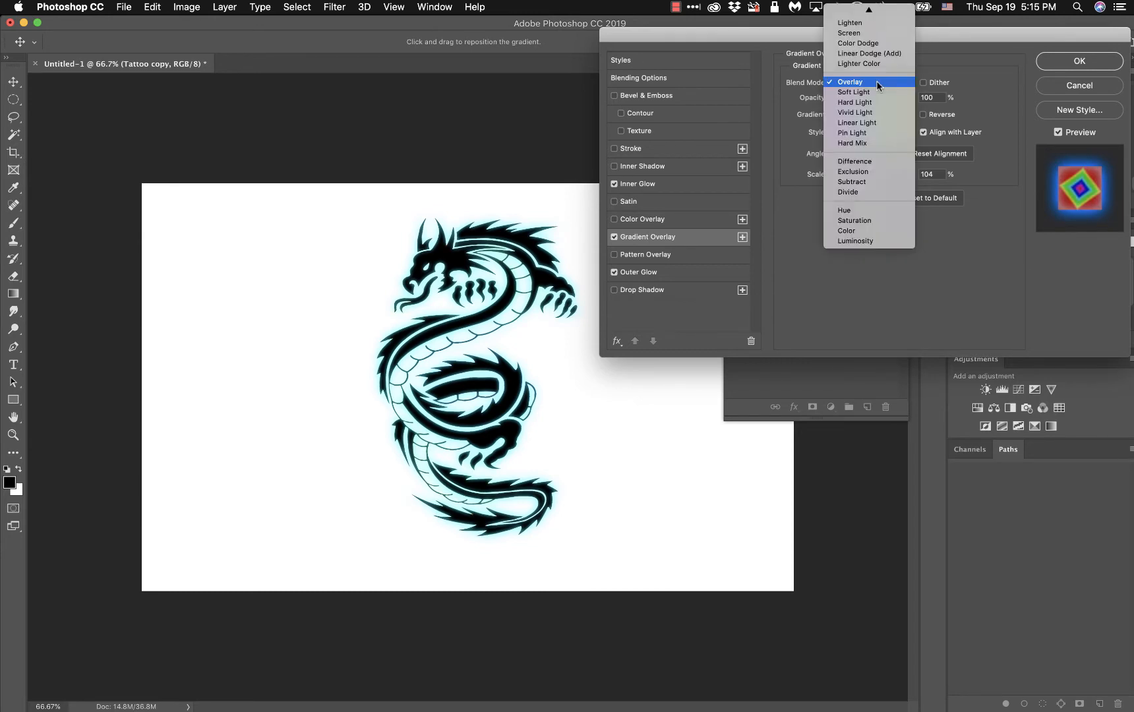
pyautogui.click(859, 37)
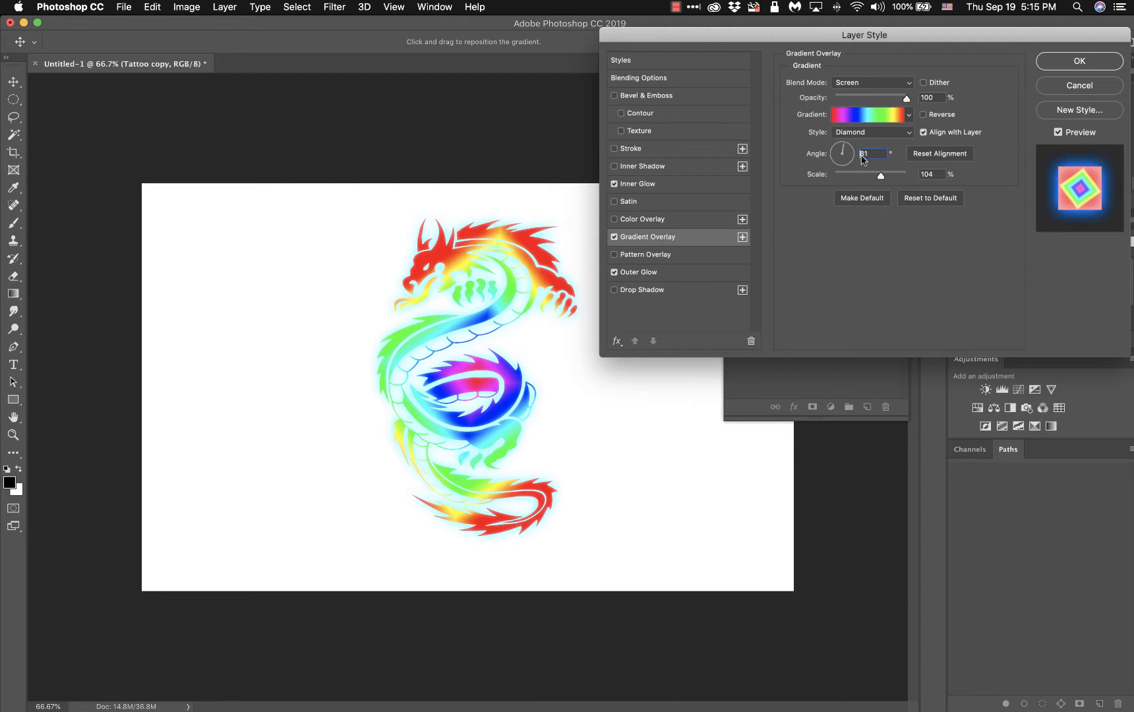
# Enable Bevel & Emboss, try the Outer Bevel, Emboss and Pillow Emboss styles, and choose Inner Bevel.
pyautogui.click(669, 98)
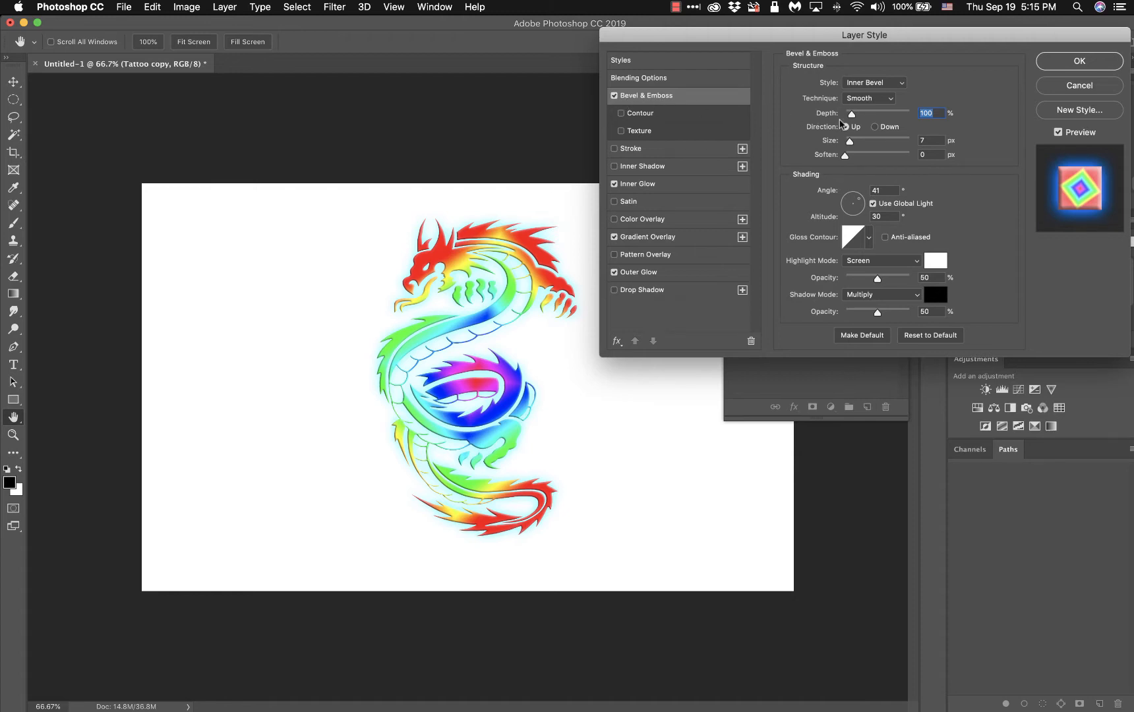
pyautogui.click(877, 88)
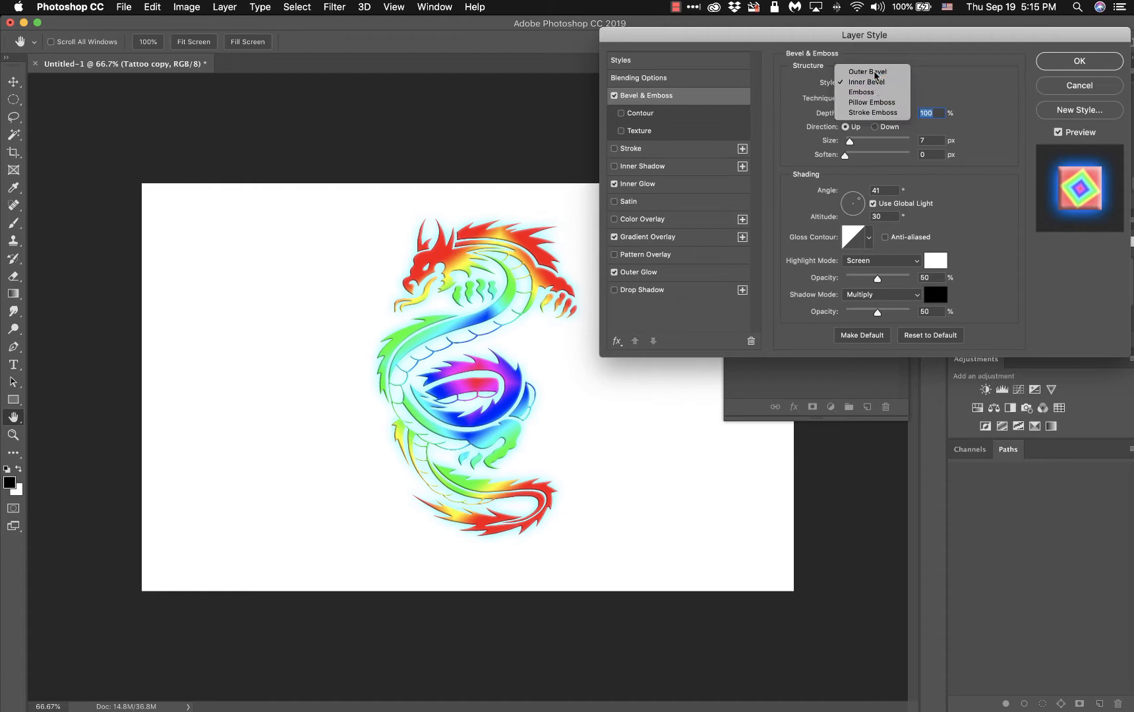
pyautogui.click(876, 72)
pyautogui.click(878, 85)
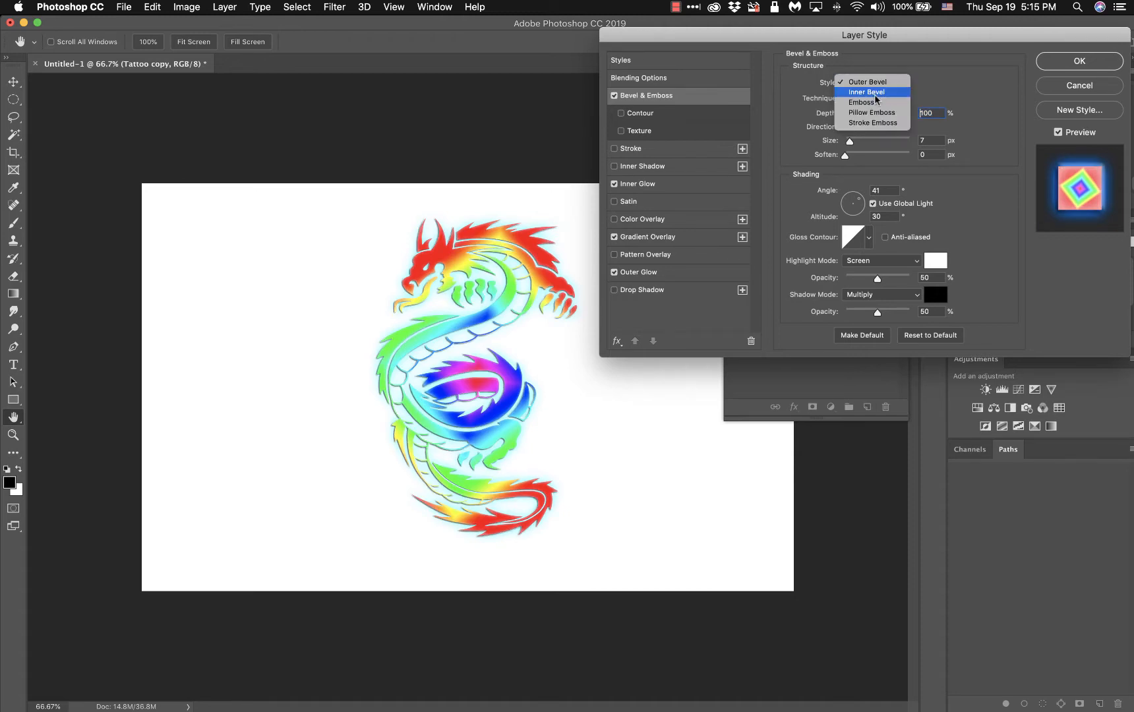
pyautogui.click(876, 103)
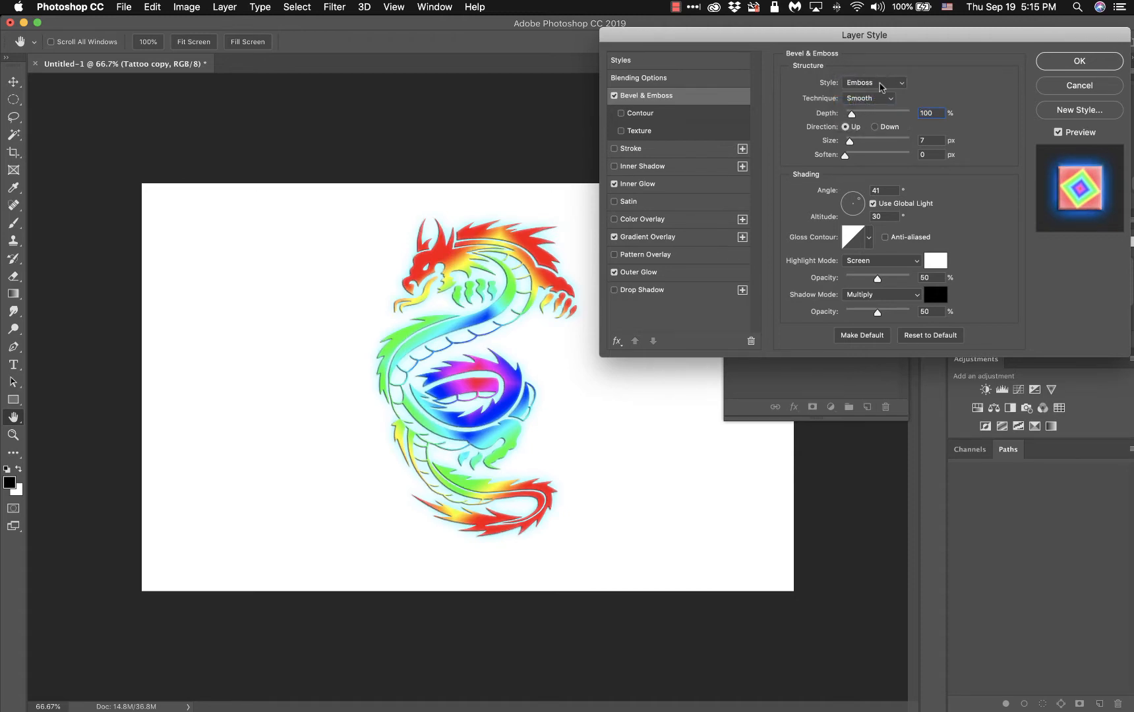
pyautogui.click(881, 84)
pyautogui.click(881, 94)
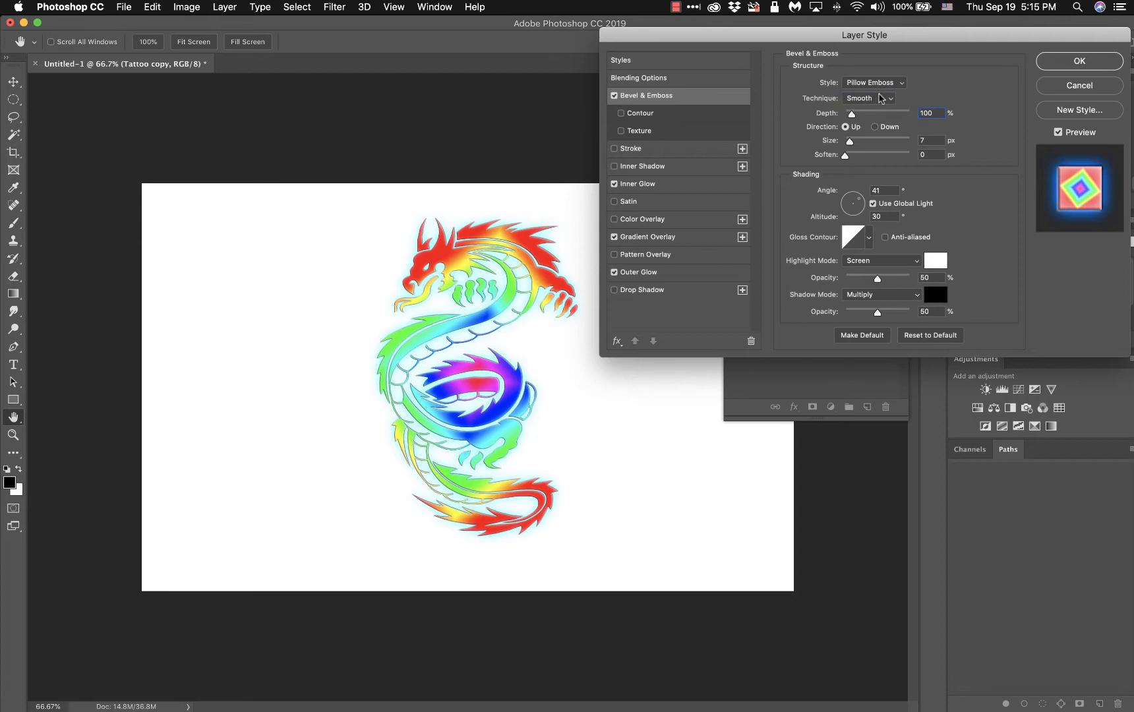
pyautogui.click(885, 83)
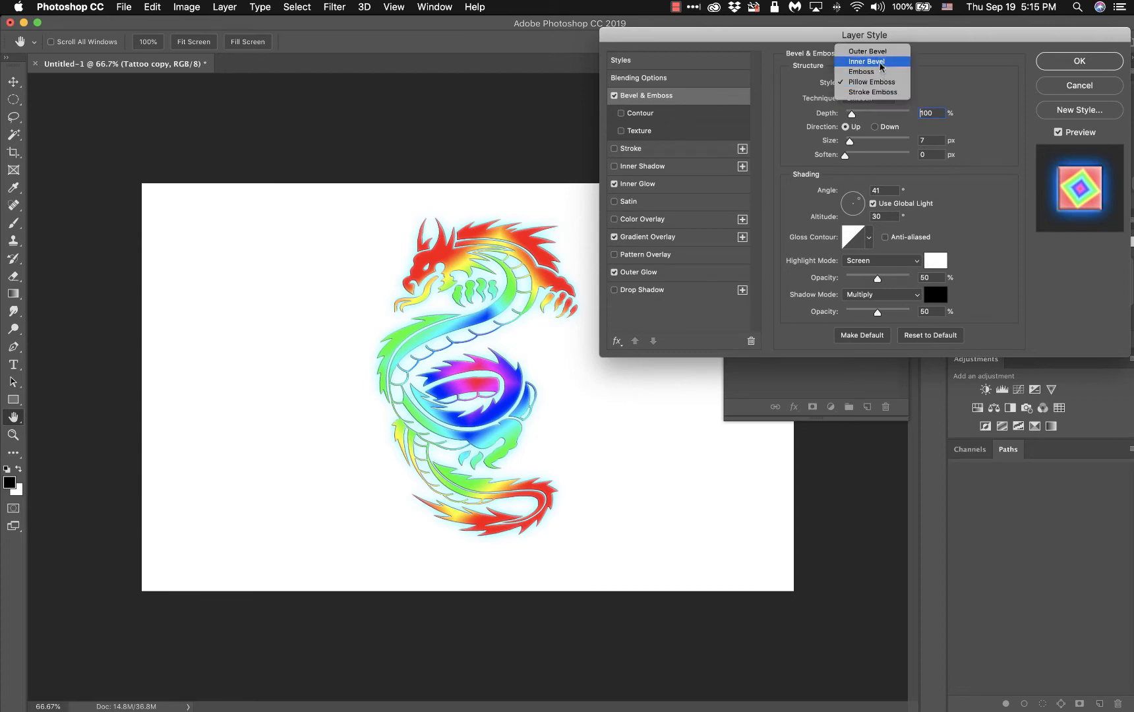
pyautogui.click(882, 63)
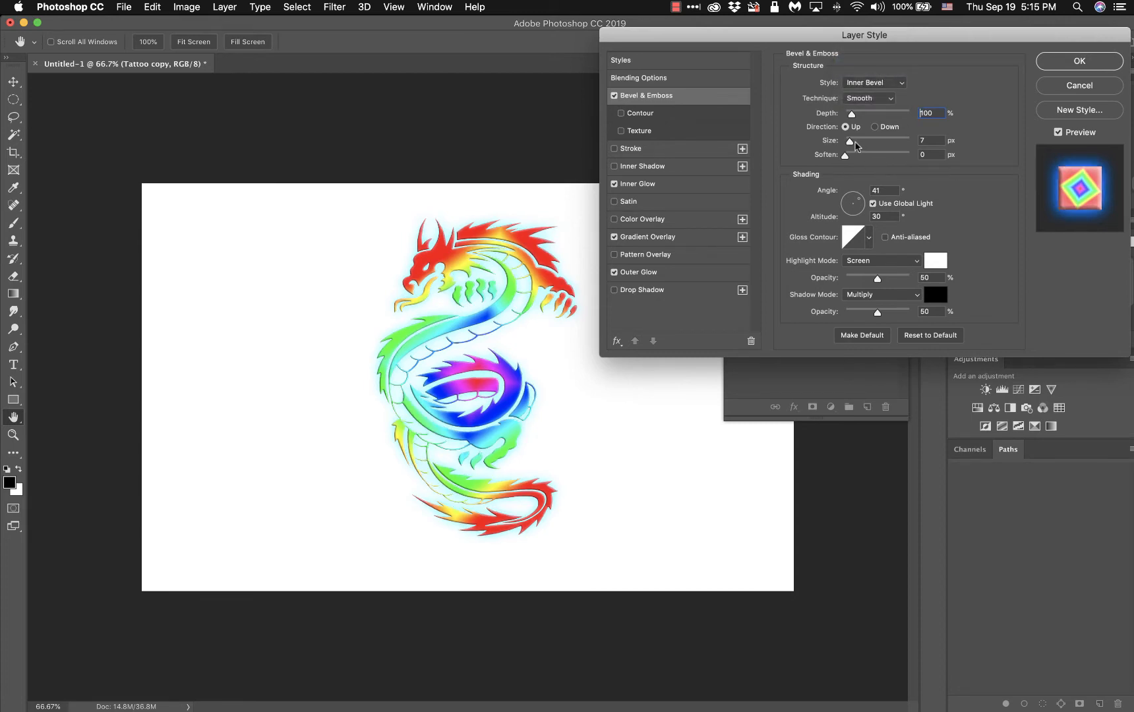
# Set the bevel's depth to 282%, size to 9 px and soften to 2 px, and apply the layer style.
pyautogui.moveTo(852, 141); pyautogui.dragTo(864, 116)
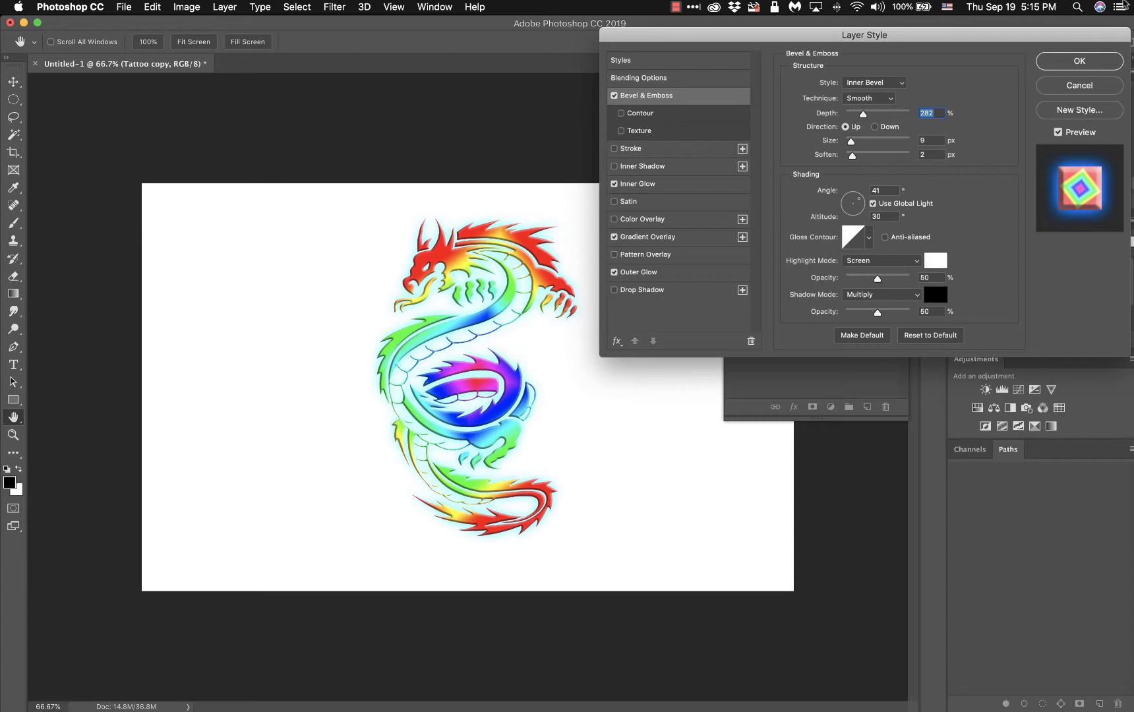
pyautogui.click(1075, 64)
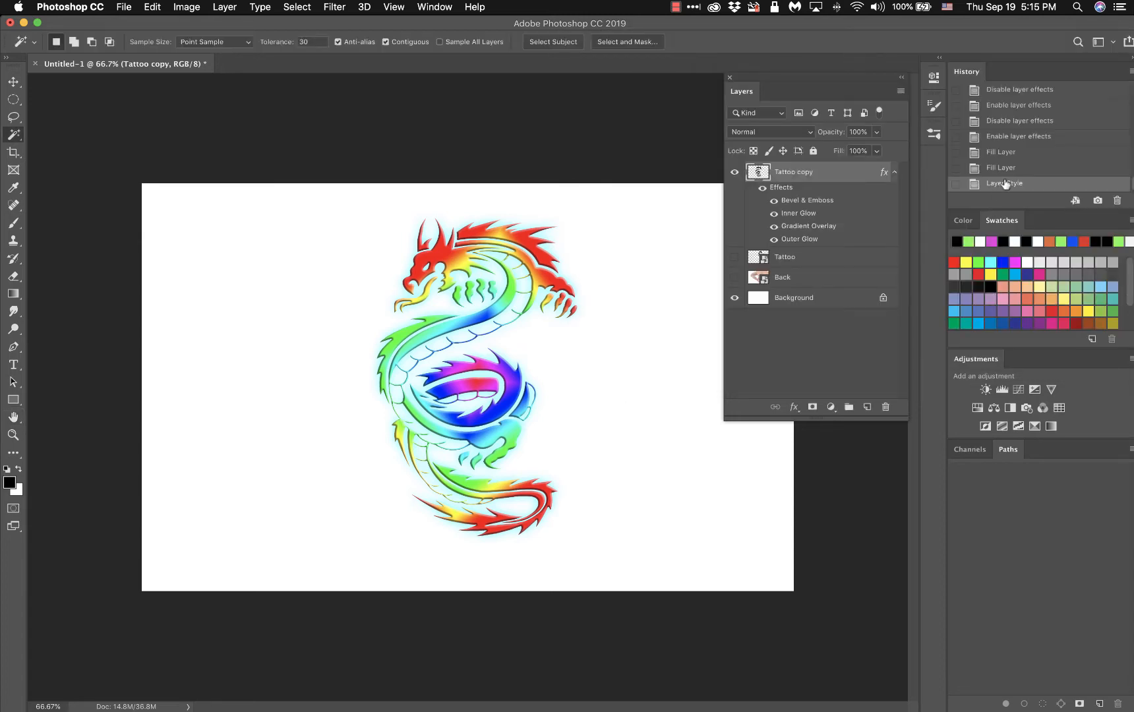
# Toggle Inner Glow, Gradient Overlay and all effects of the Tattoo copy layer off and on to compare the dragon's look.
pyautogui.click(774, 214)
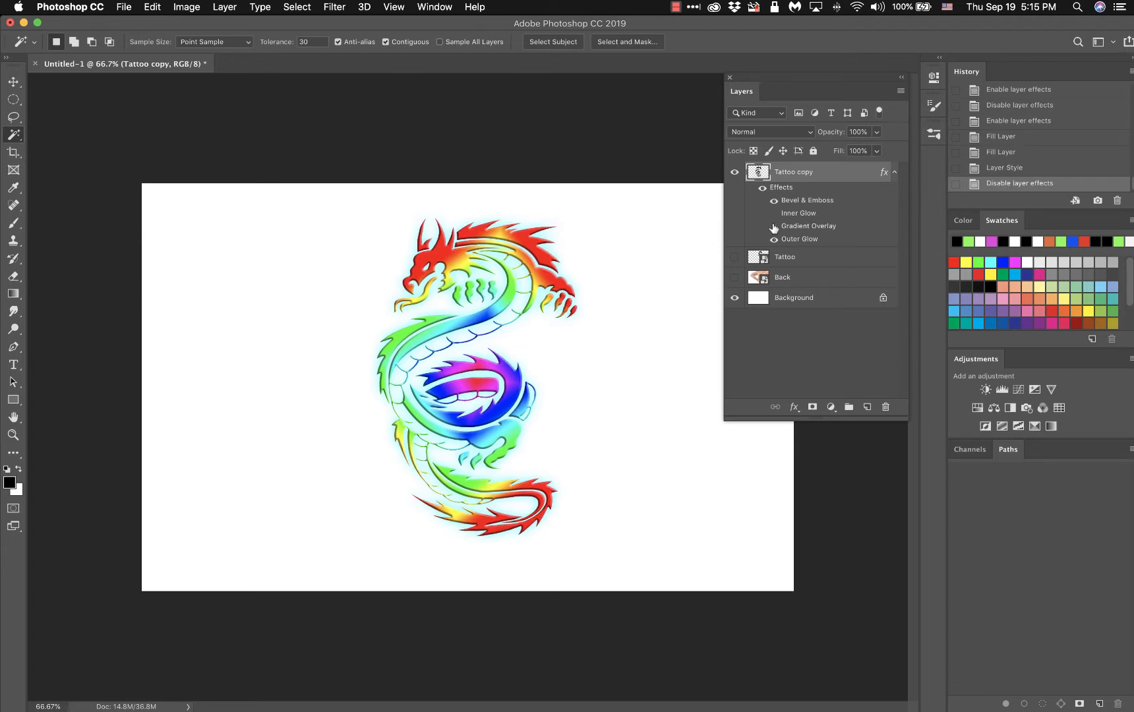
pyautogui.click(774, 225)
pyautogui.click(774, 214)
pyautogui.click(775, 225)
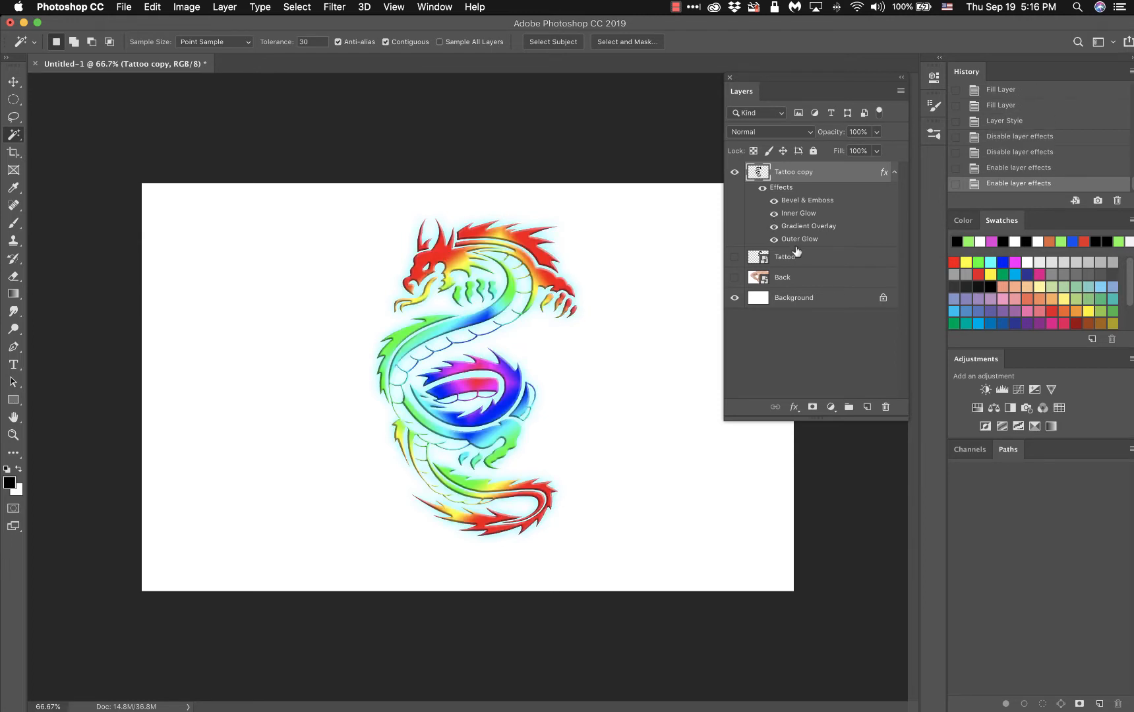
pyautogui.click(762, 188)
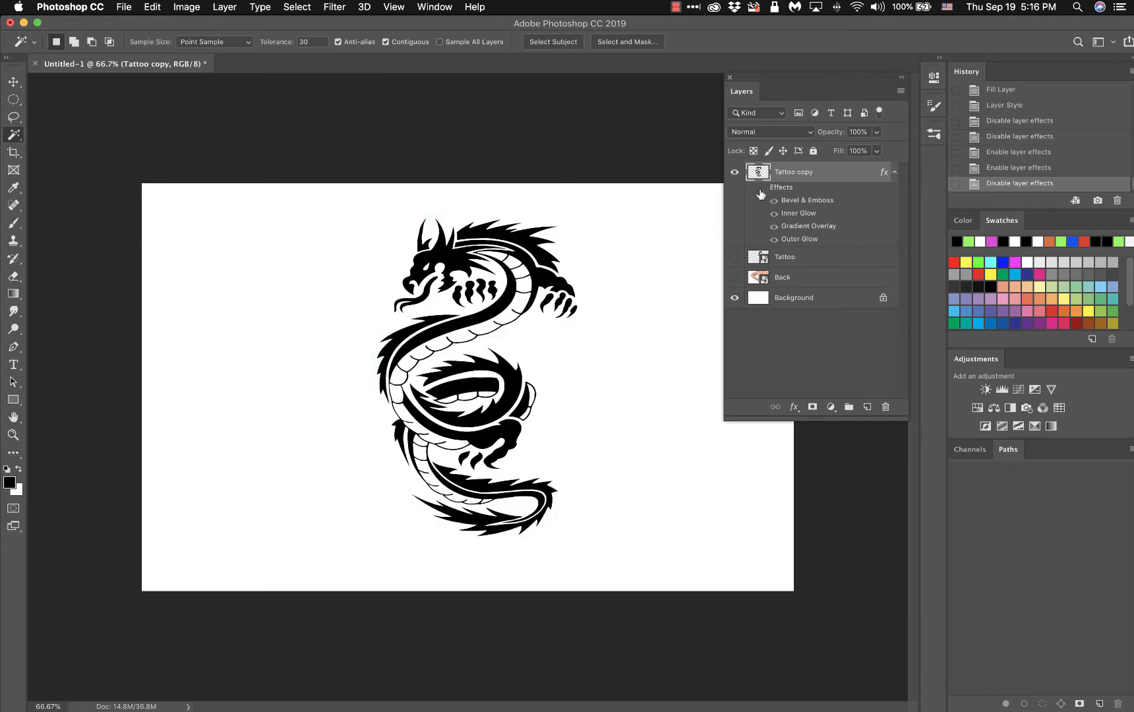
pyautogui.click(762, 188)
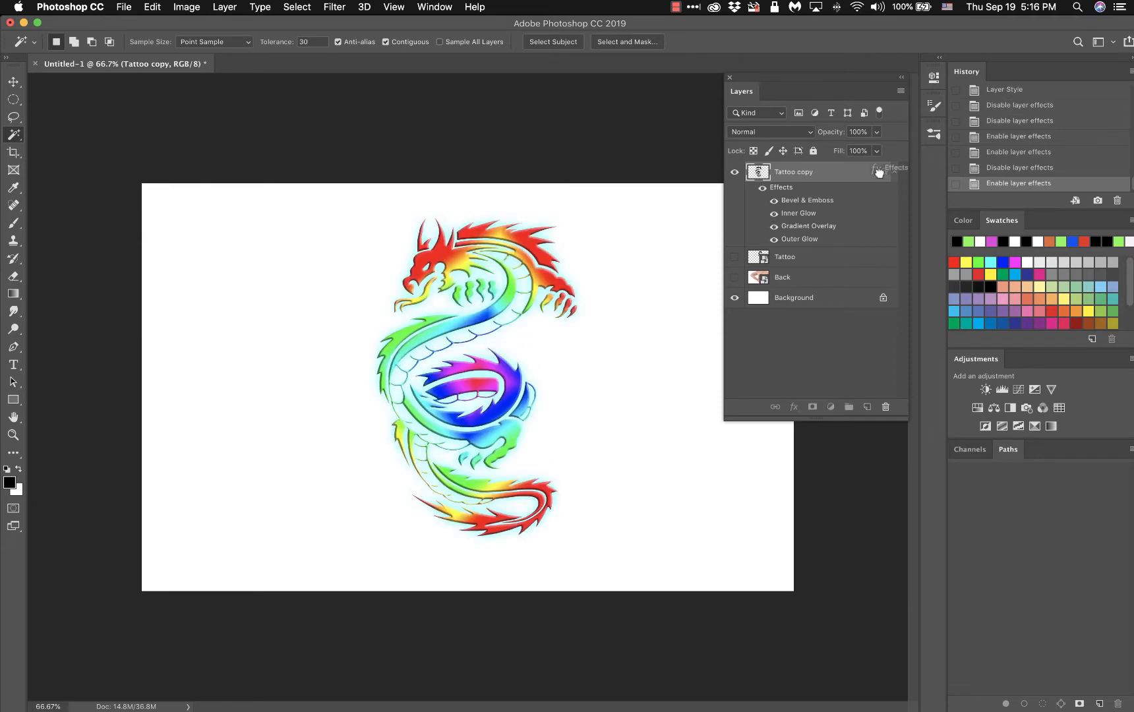
# Place a duplicate of the Tattoo copy layer to the left of the original dragon and clear the duplicate's layer effects.
pyautogui.moveTo(879, 172)
pyautogui.mouseDown()
pyautogui.moveTo(883, 404)
pyautogui.moveTo(845, 219)
pyautogui.moveTo(876, 173)
pyautogui.moveTo(886, 177)
pyautogui.mouseUp()
pyautogui.click(895, 173)
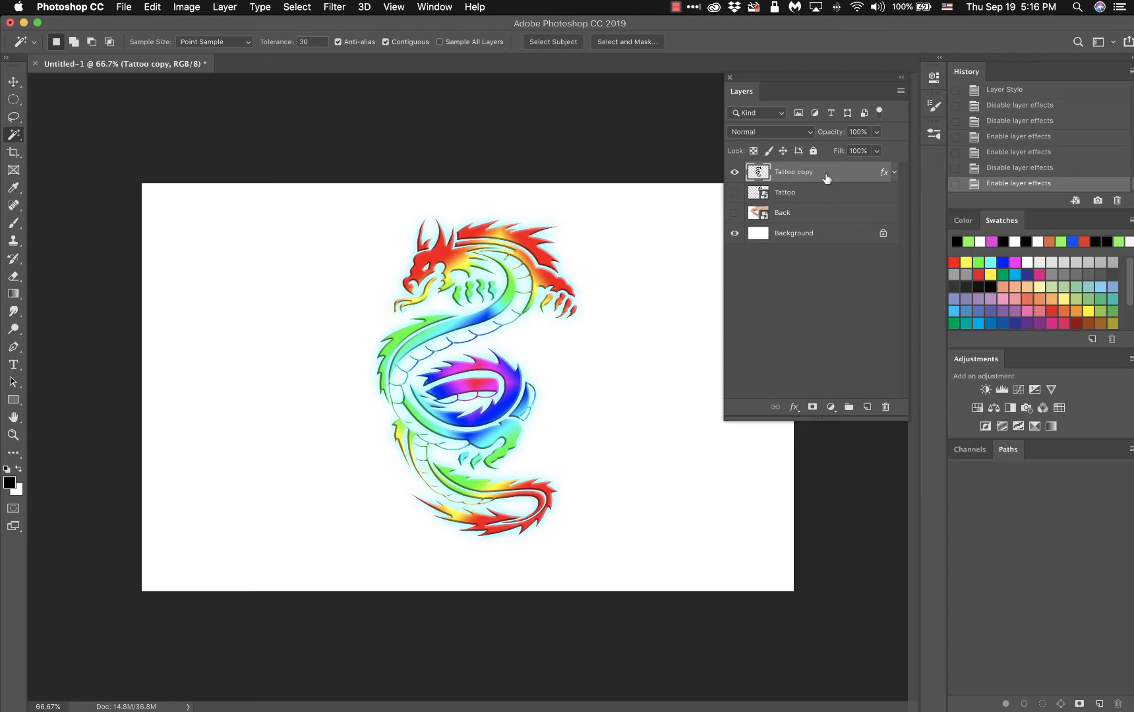
pyautogui.moveTo(824, 176); pyautogui.dragTo(869, 408)
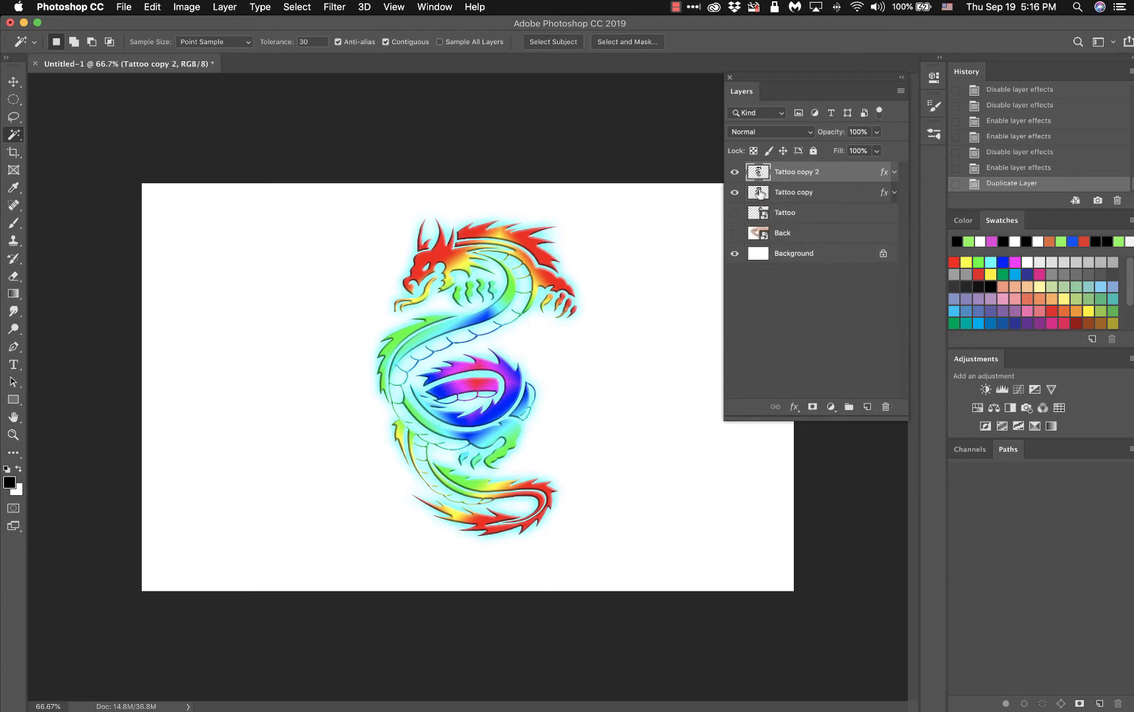
pyautogui.click(15, 82)
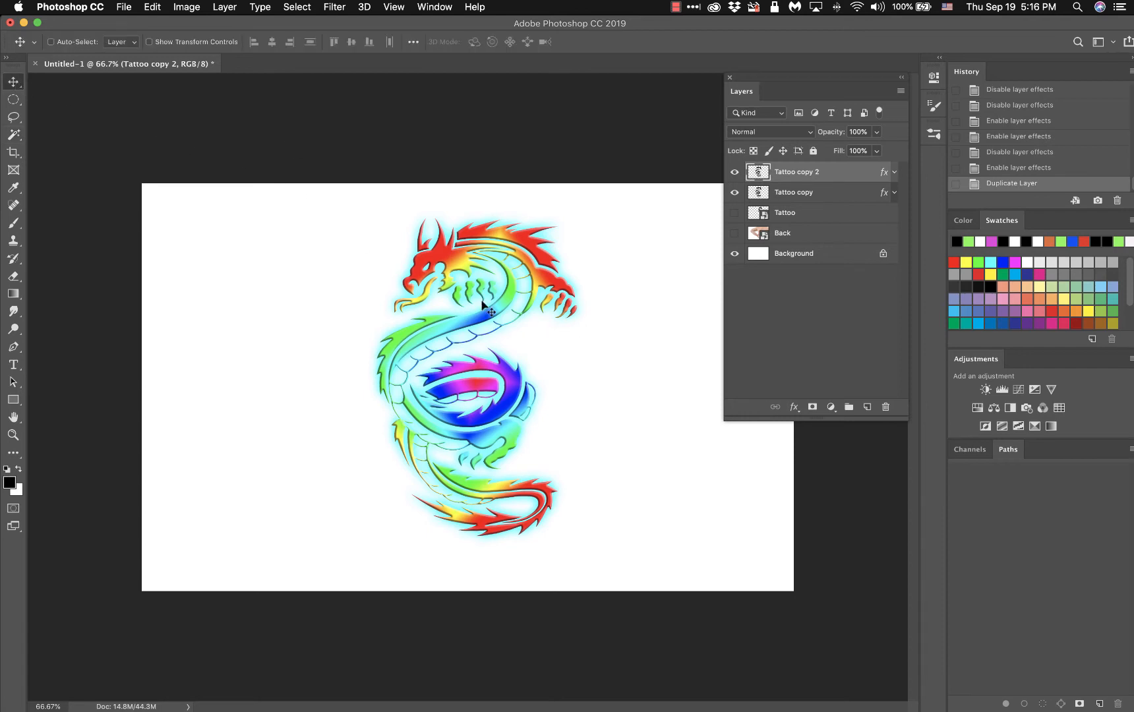
pyautogui.moveTo(503, 311); pyautogui.dragTo(302, 312)
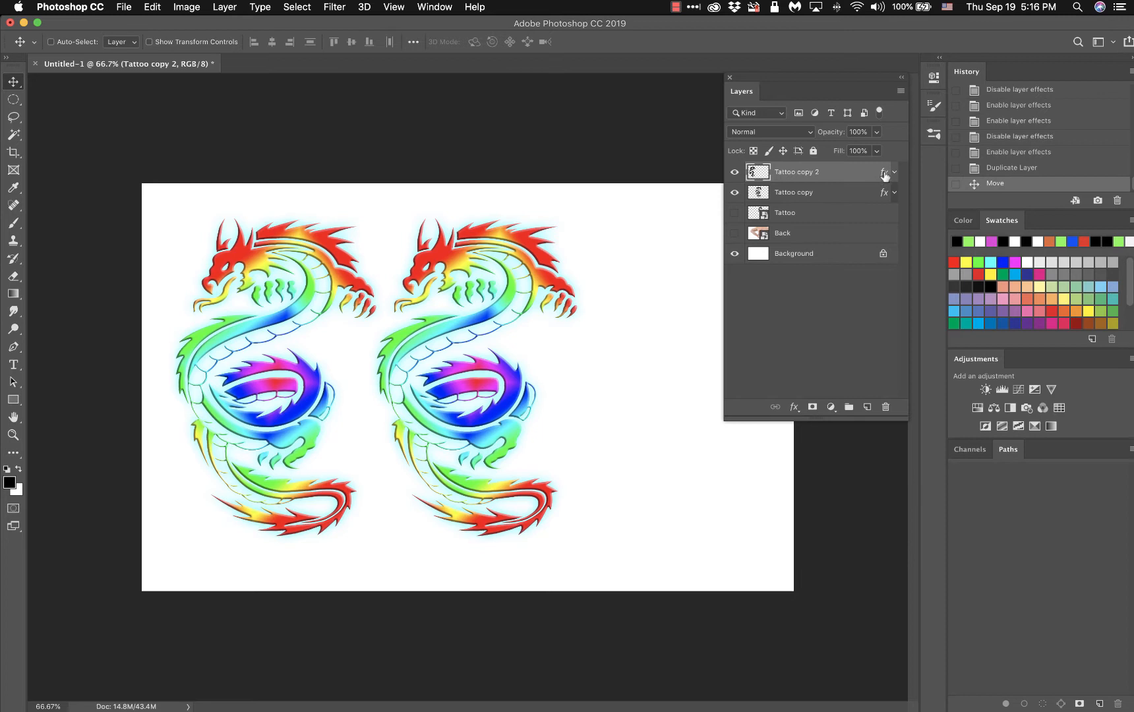
pyautogui.moveTo(879, 170); pyautogui.dragTo(889, 410)
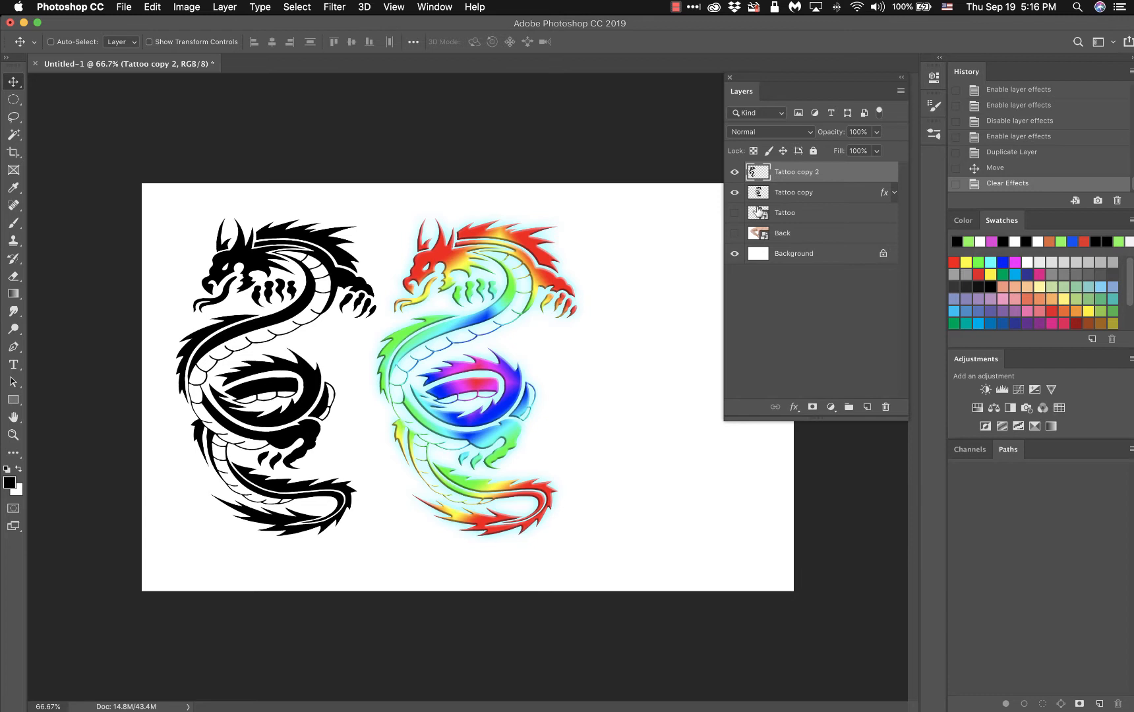
# Show the Back layer, keep the Tattoo layer hidden, and move the rainbow dragon onto the man's back.
pyautogui.click(734, 232)
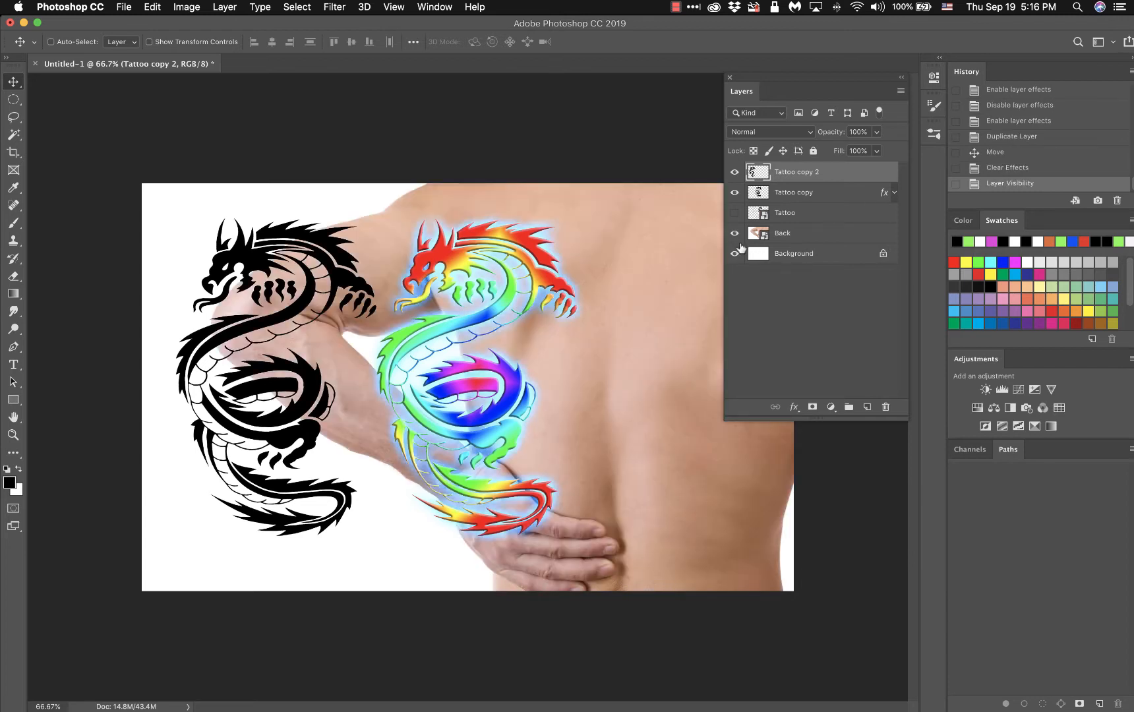
pyautogui.click(735, 212)
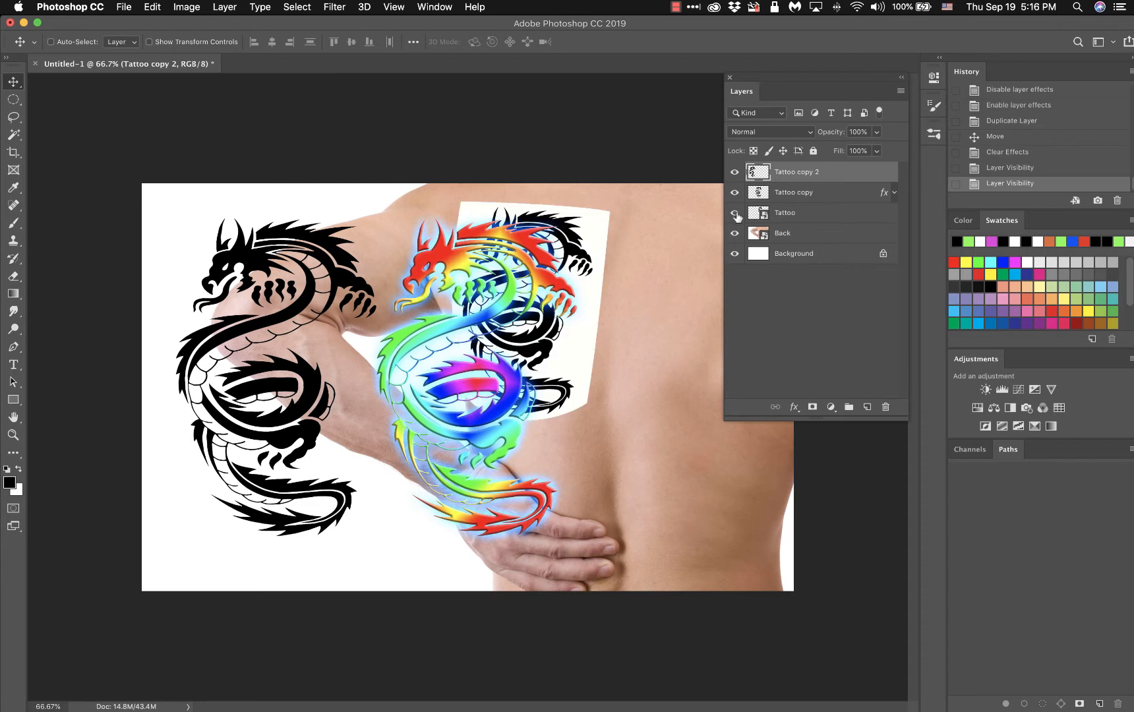
pyautogui.click(736, 214)
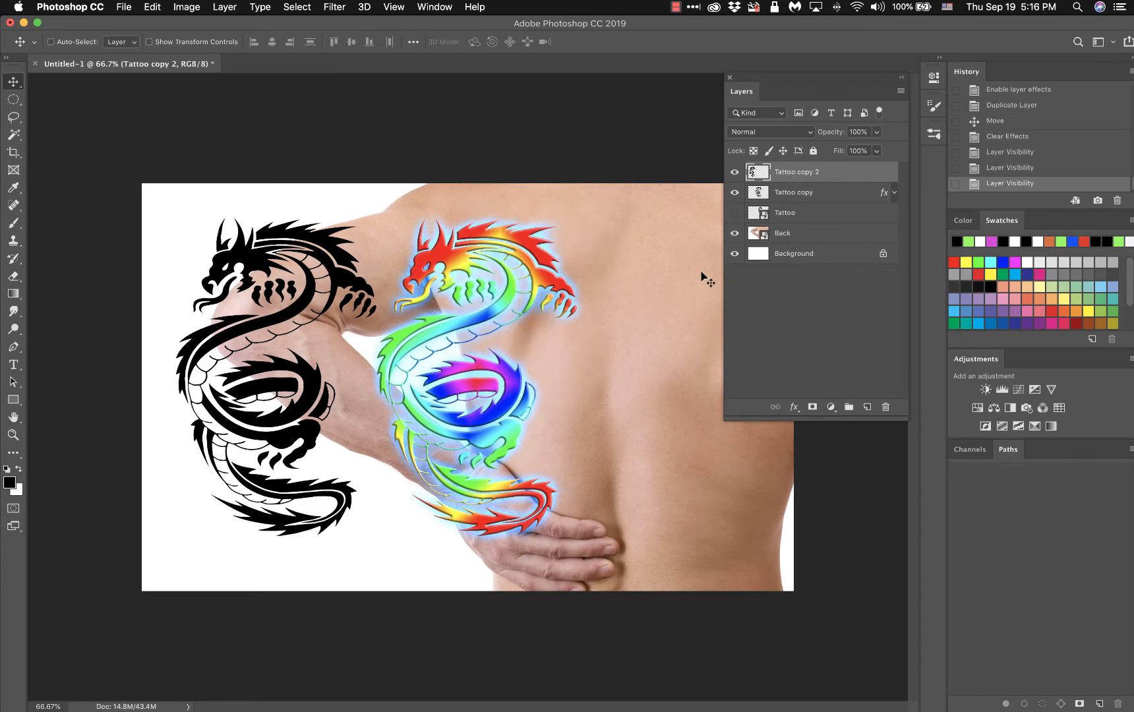
pyautogui.click(798, 194)
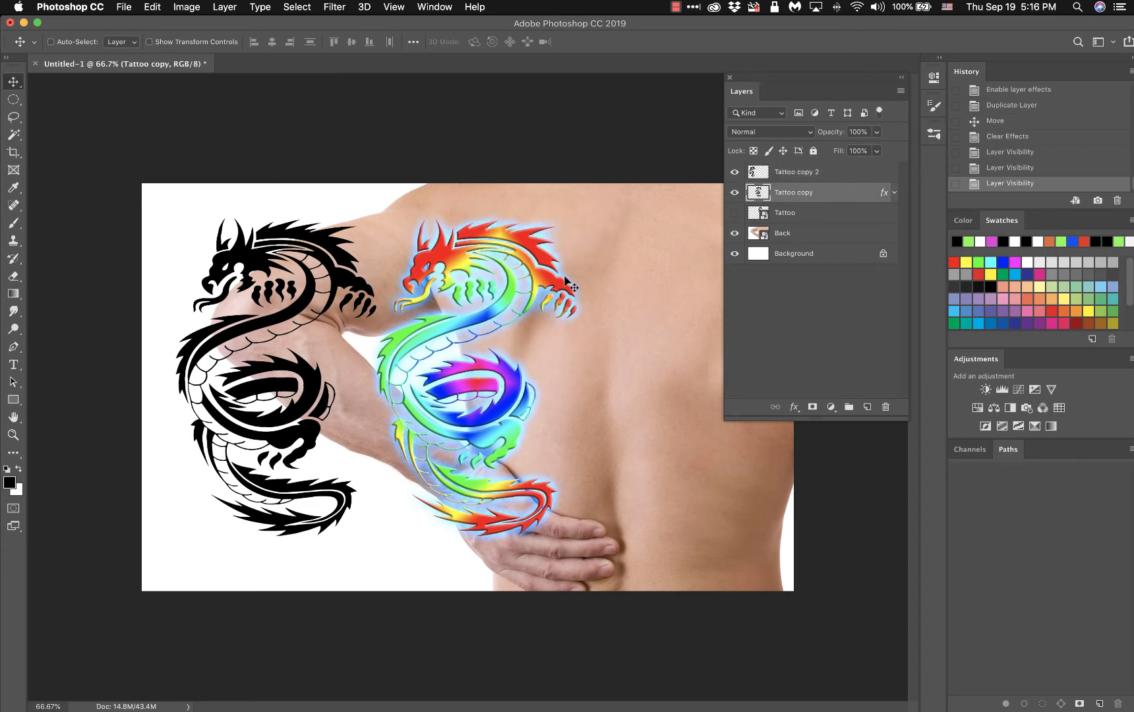
pyautogui.moveTo(520, 287); pyautogui.dragTo(647, 281)
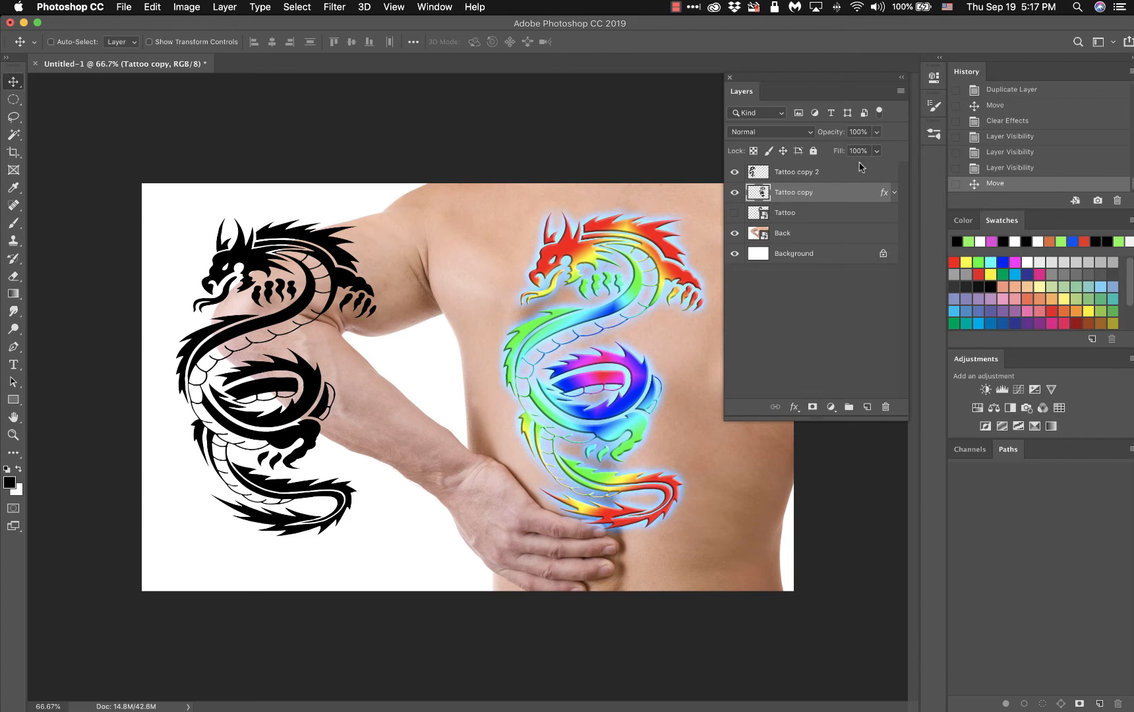
pyautogui.click(900, 92)
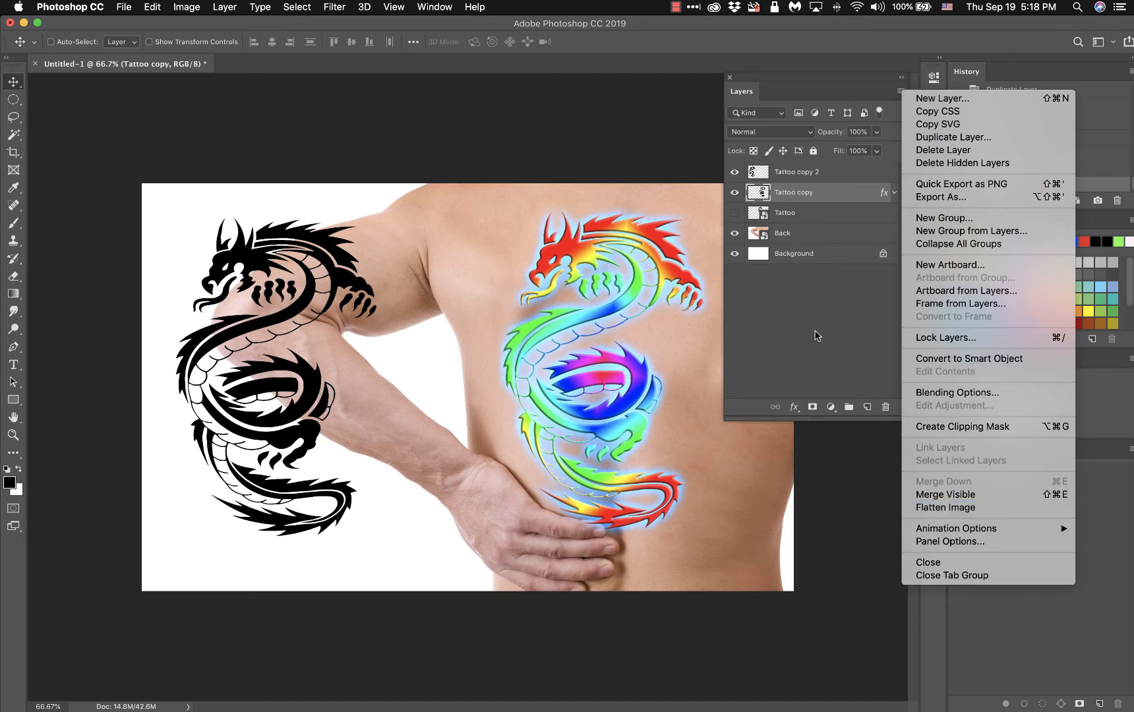
pyautogui.click(977, 513)
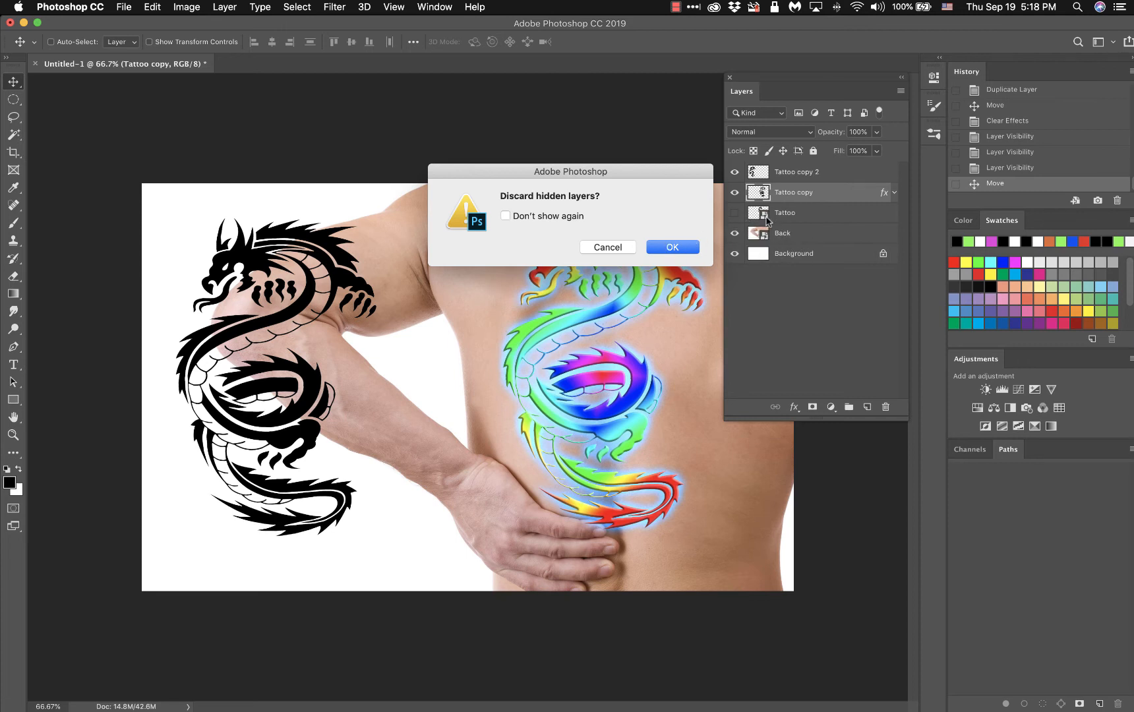
pyautogui.click(607, 248)
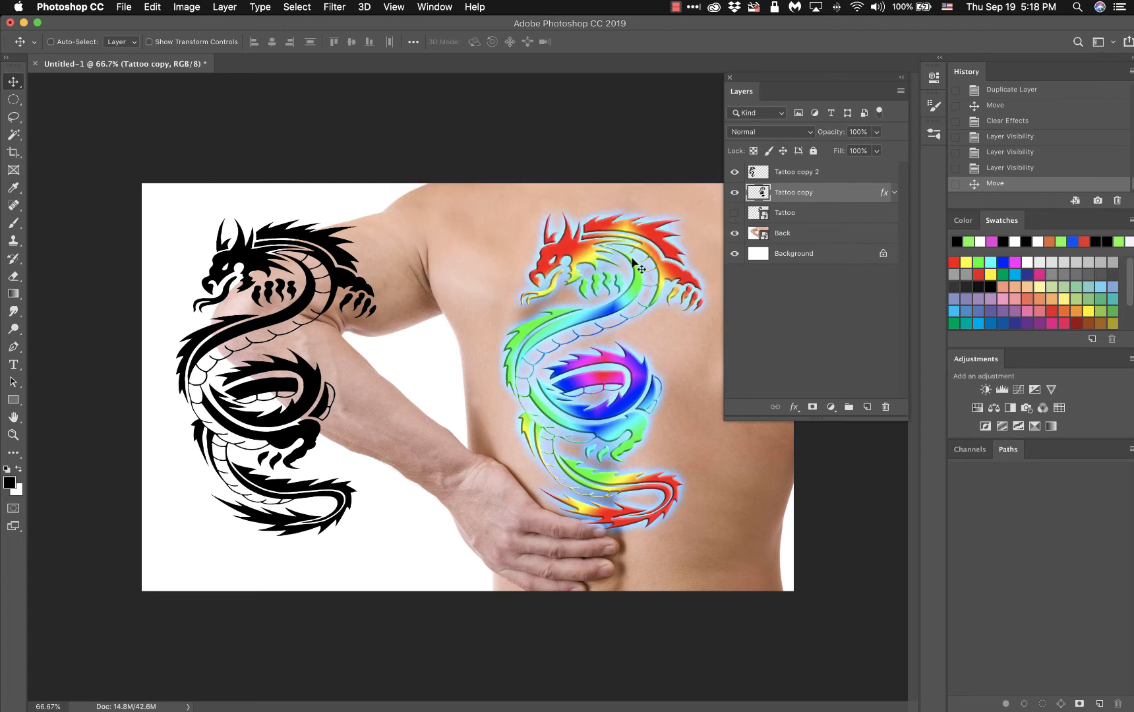
# Check the hidden Tattoo layer, delete it, and flatten the image into a single Background layer.
pyautogui.click(734, 213)
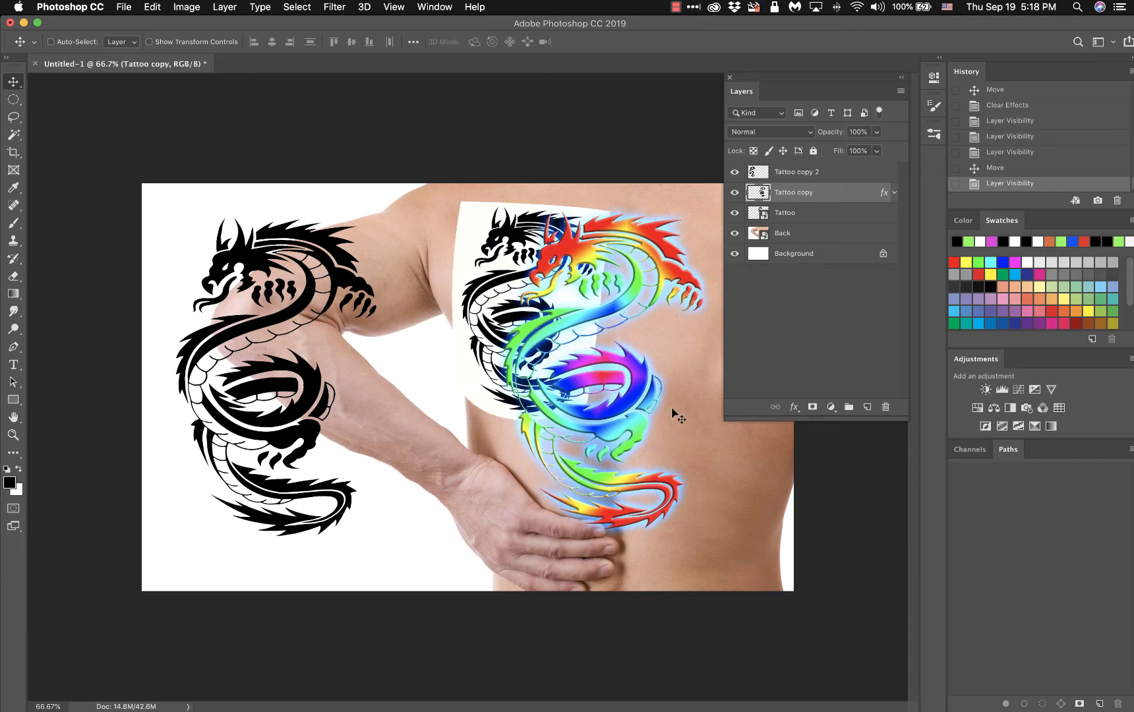
pyautogui.click(735, 214)
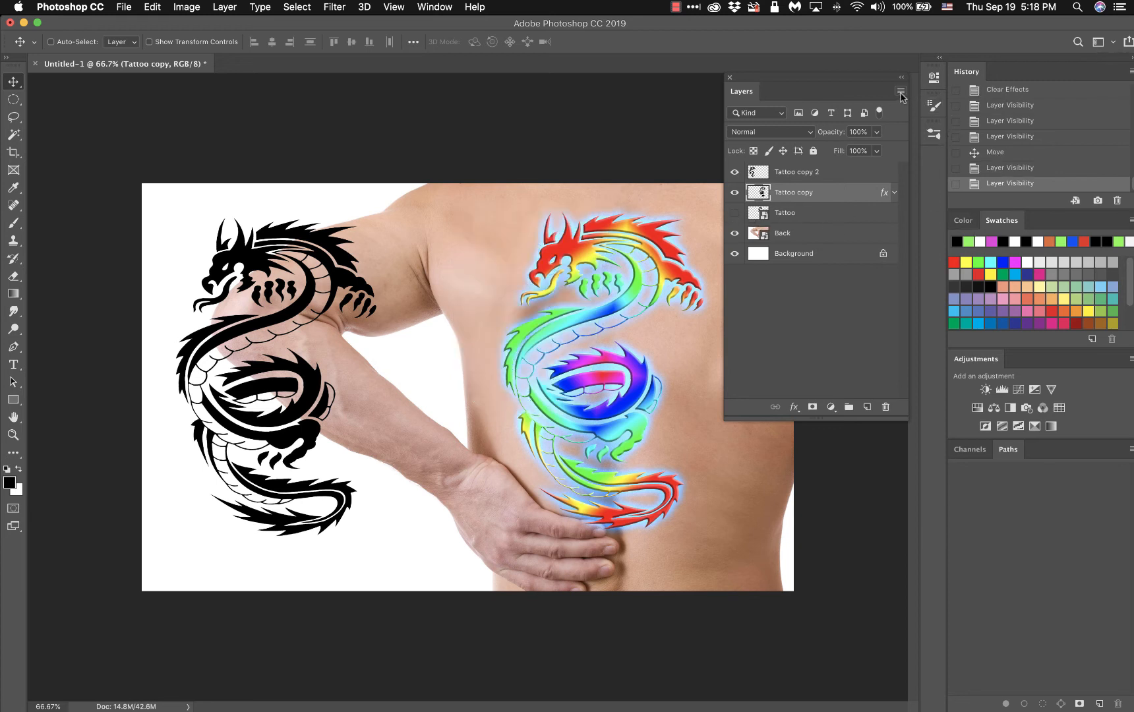
pyautogui.moveTo(758, 213); pyautogui.dragTo(885, 407)
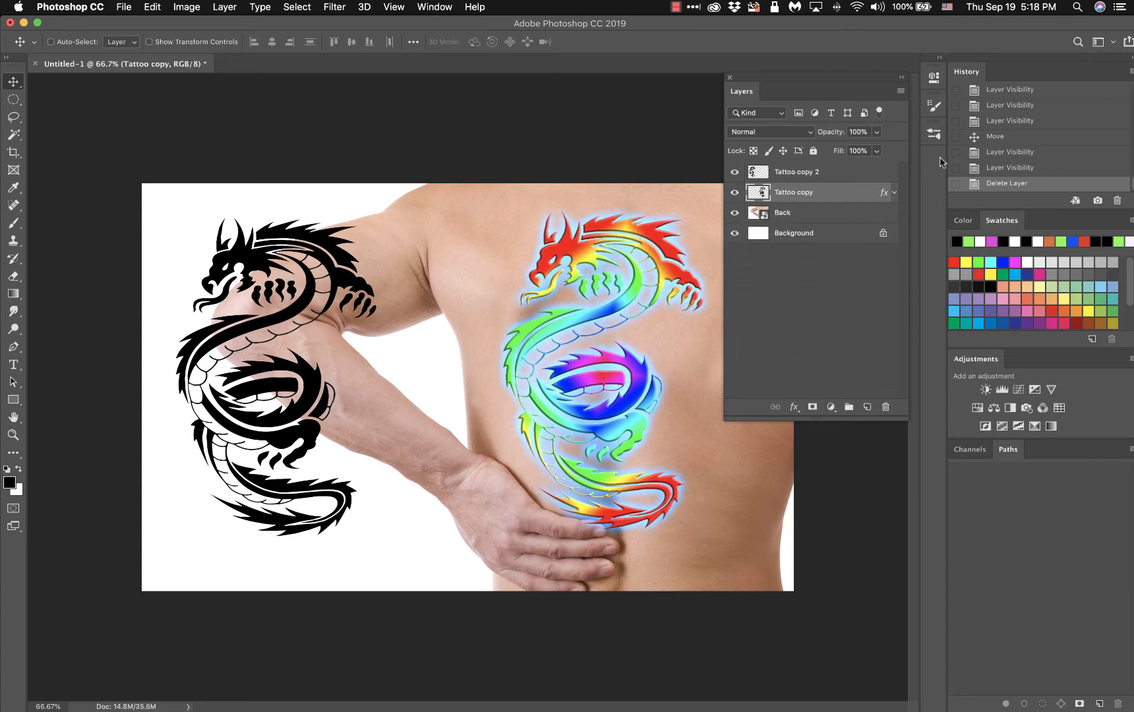
pyautogui.click(900, 91)
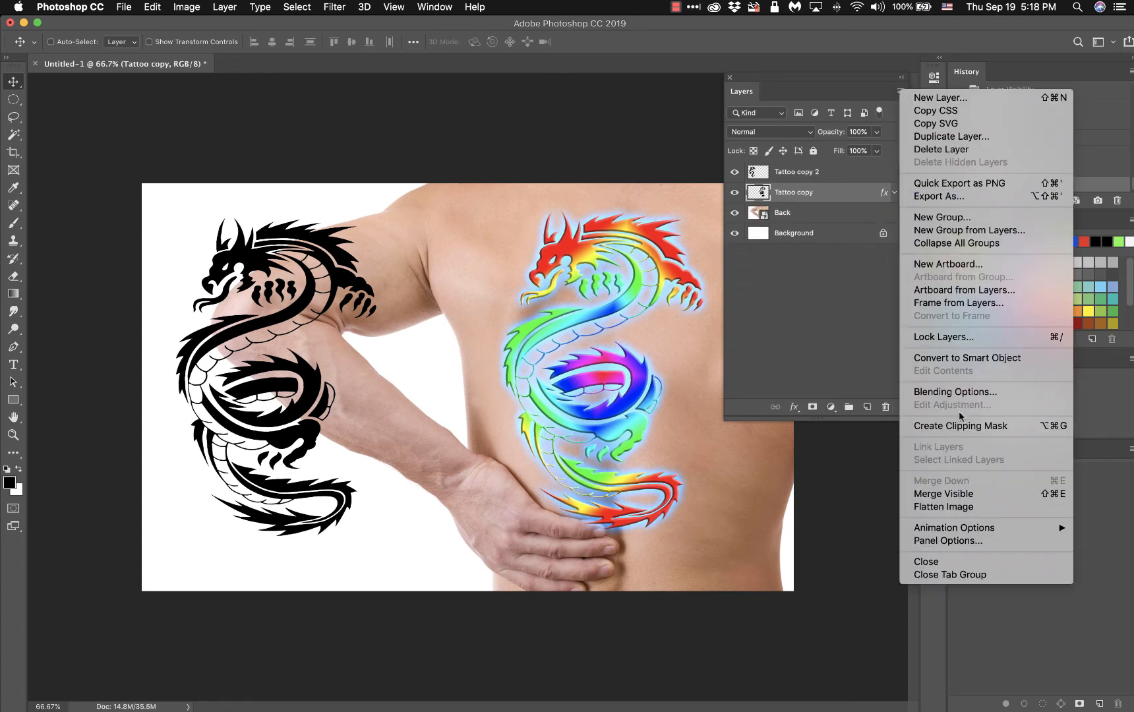
pyautogui.click(949, 511)
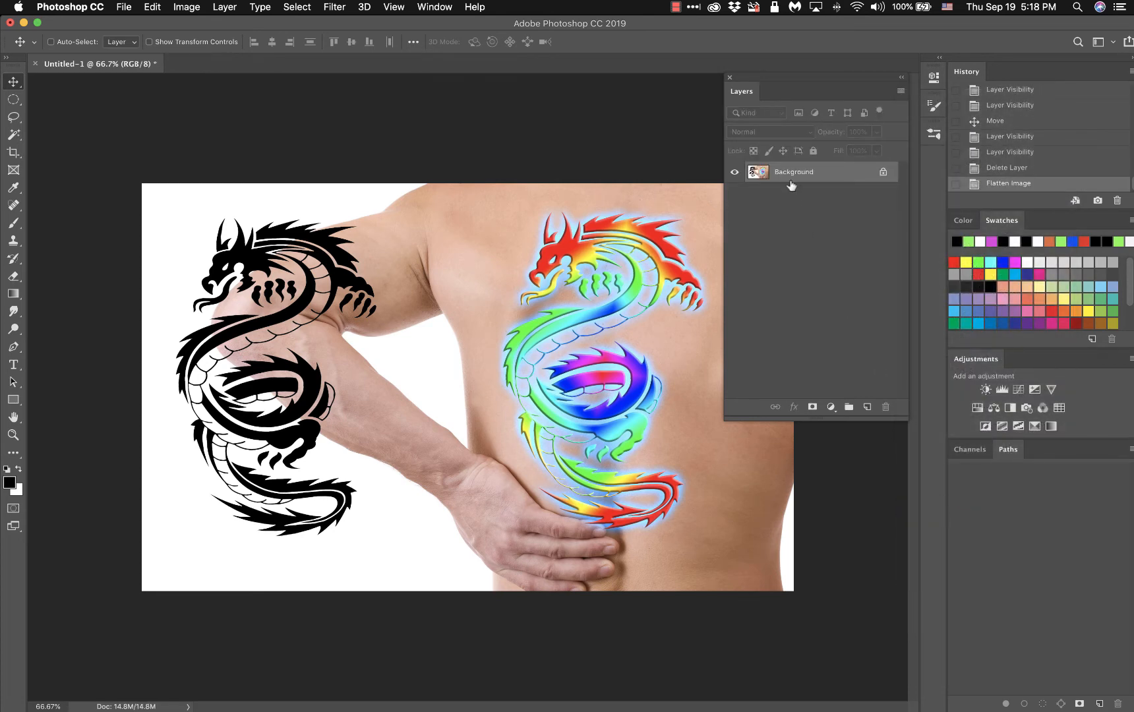